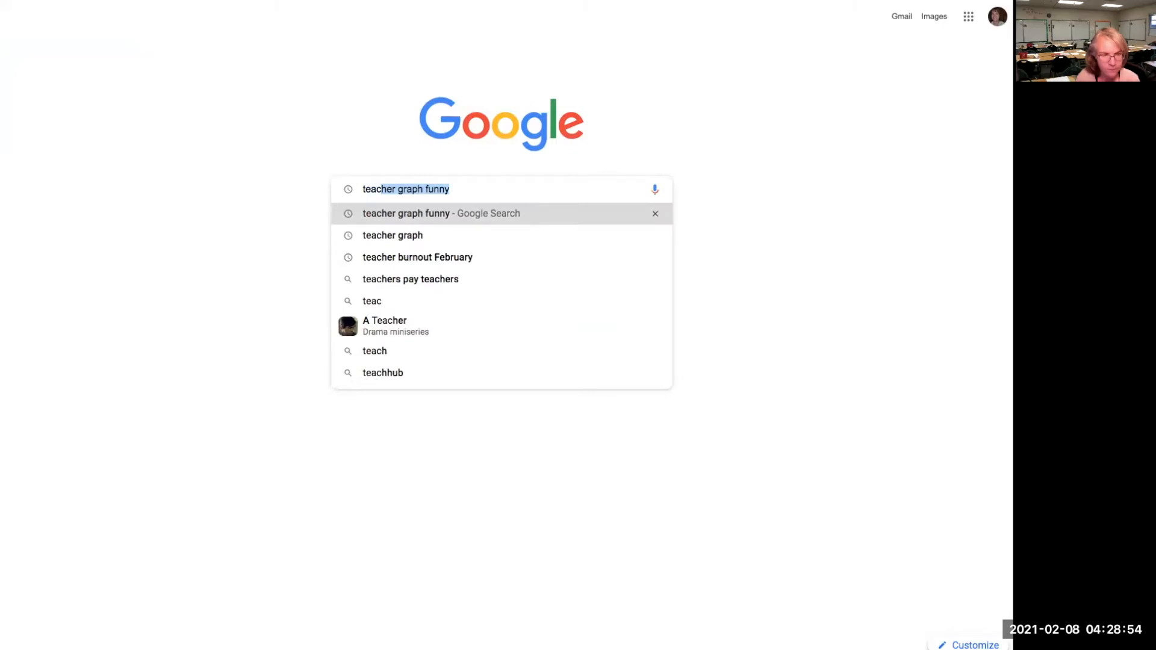
Step: Go to teacher.desmos.com and open the list of custom activities
text(os.)
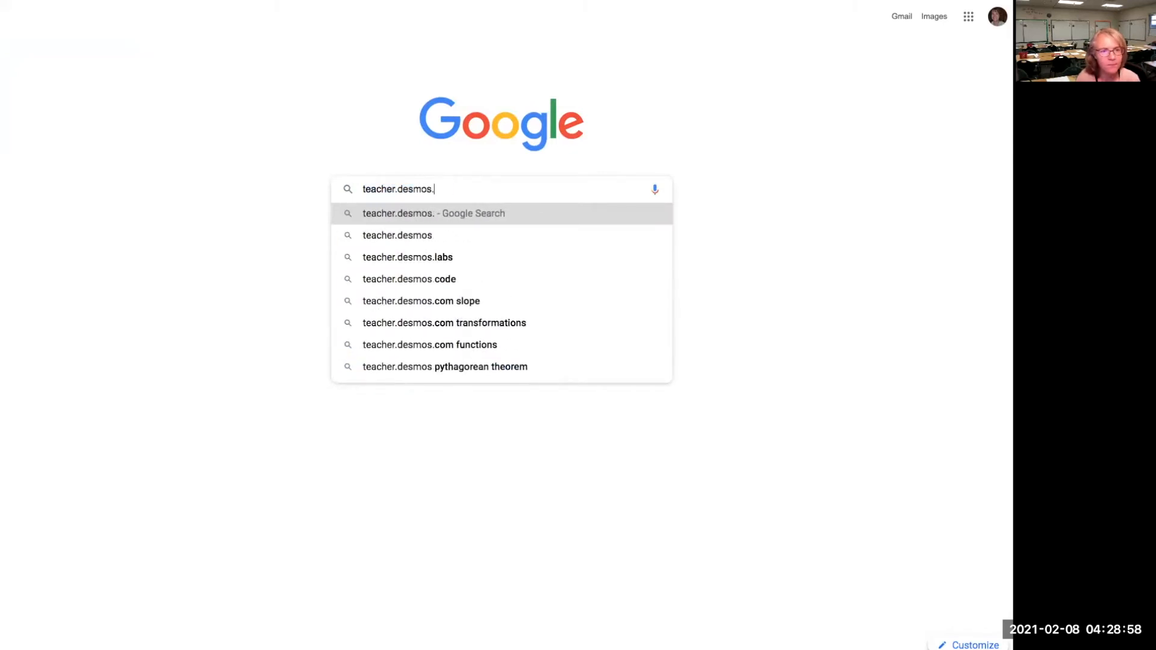
text(com)
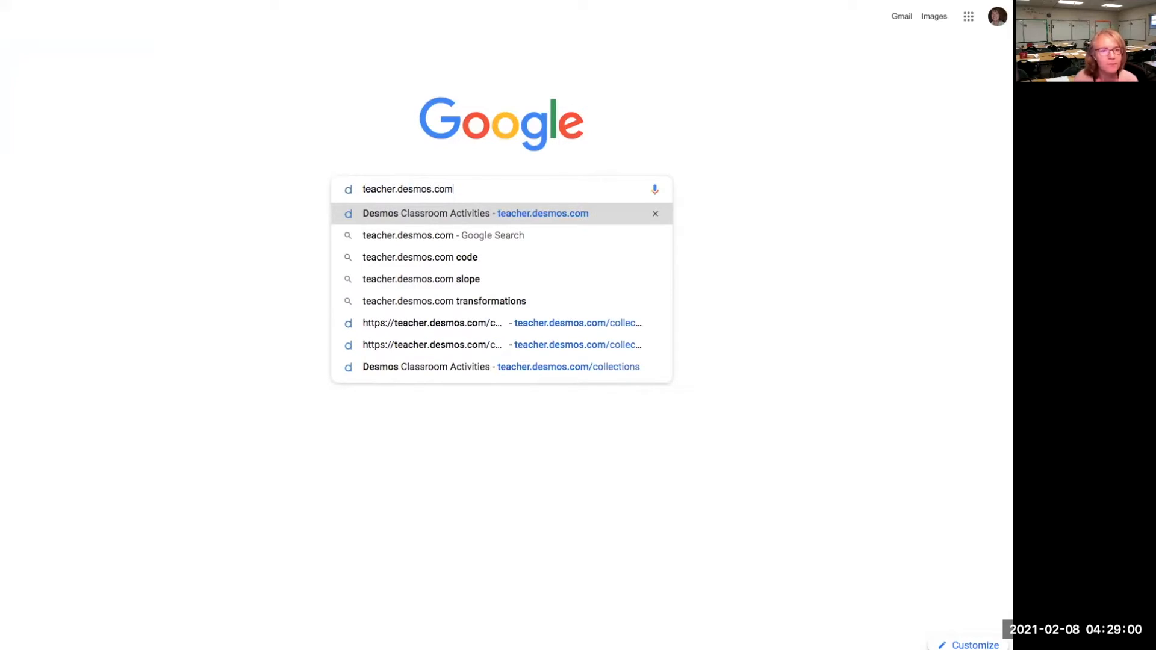
key(Return)
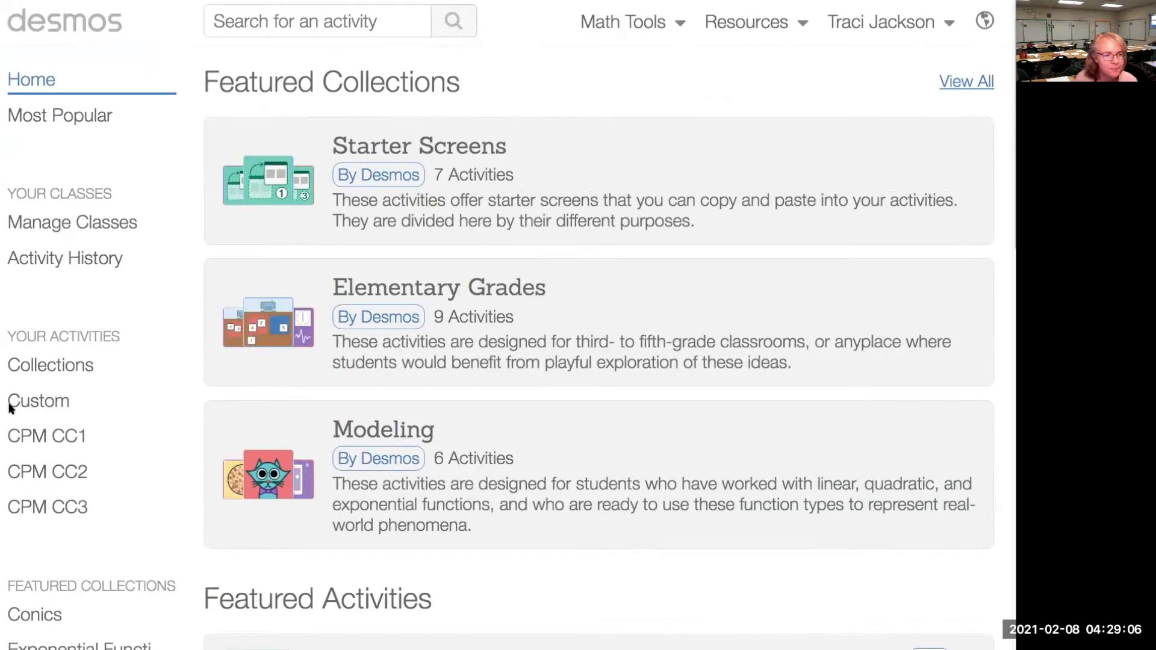
click(14, 402)
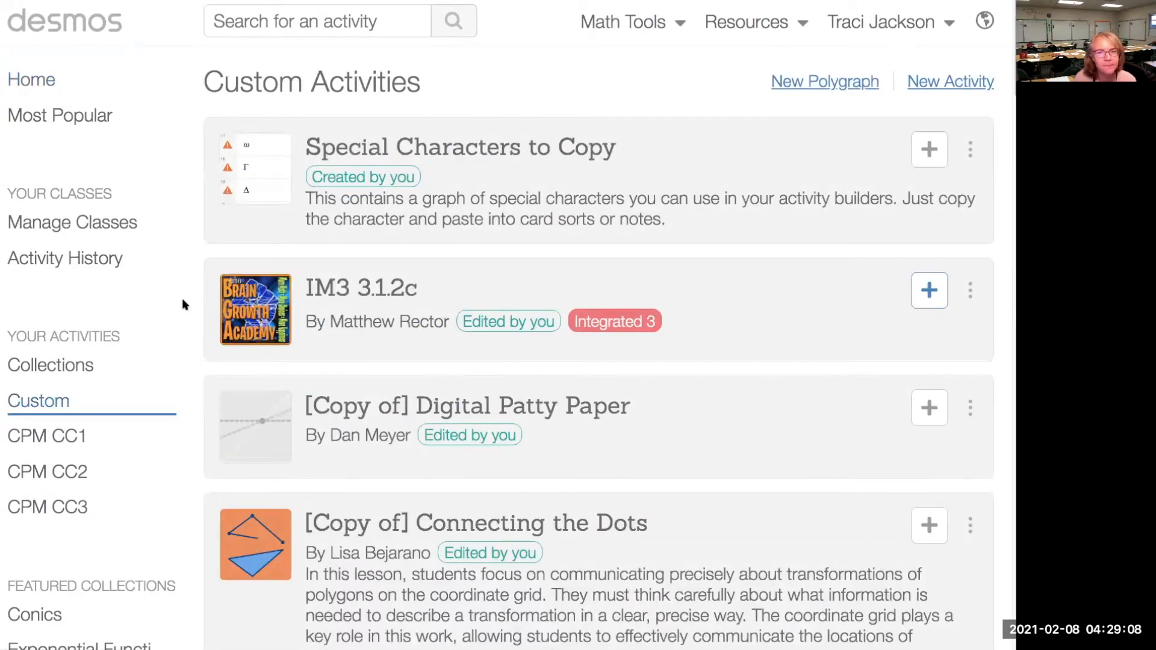
Step: Create a new activity titled "Playing around with CL" with link sharing
click(933, 84)
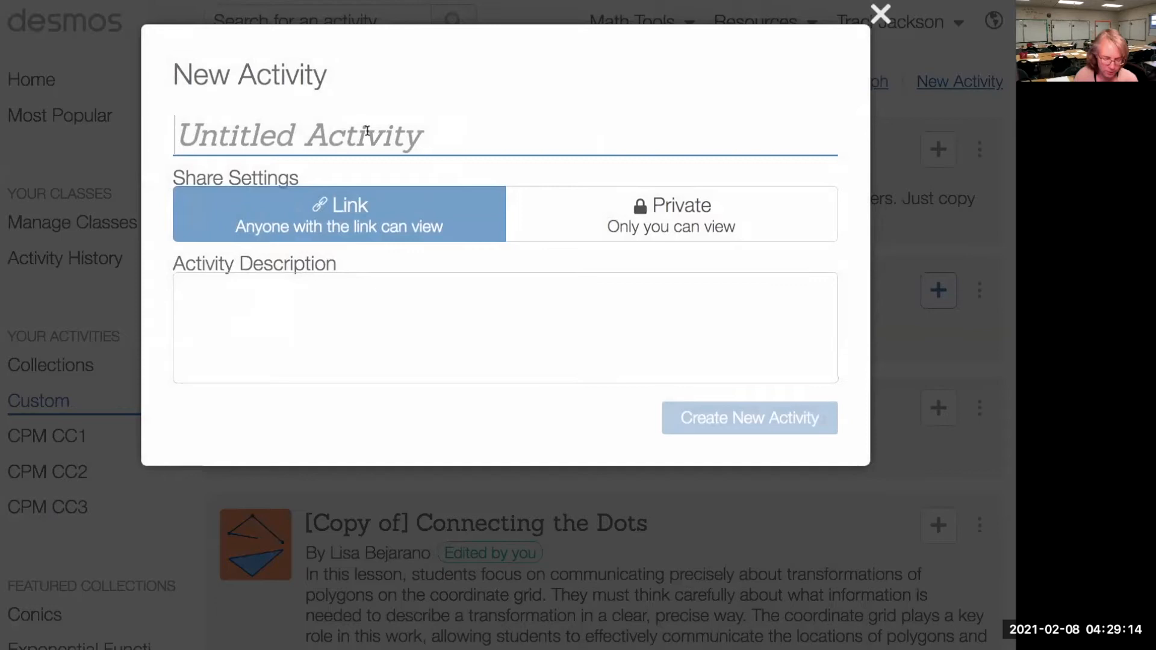
text(Pl)
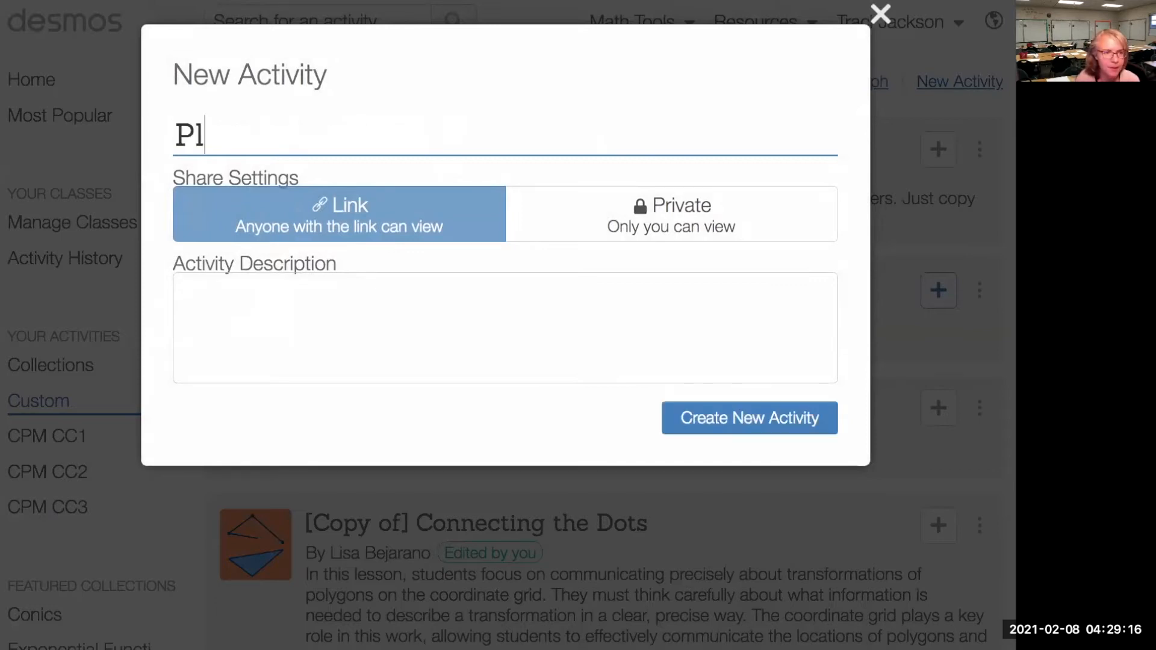
text(aying around)
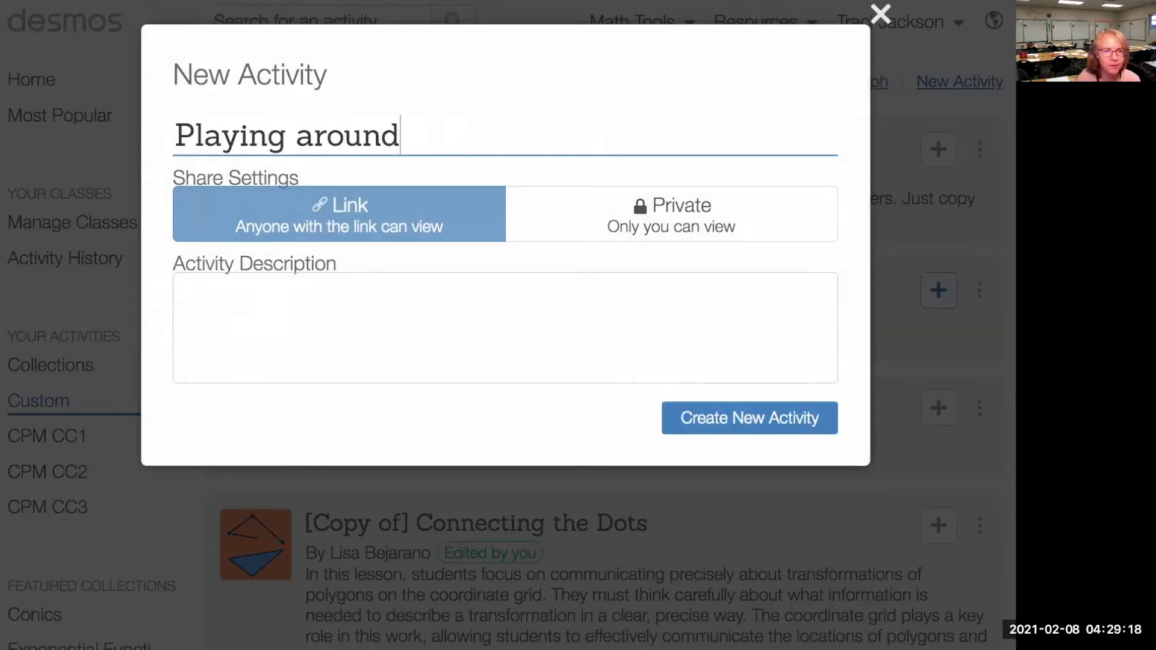
text( with CL)
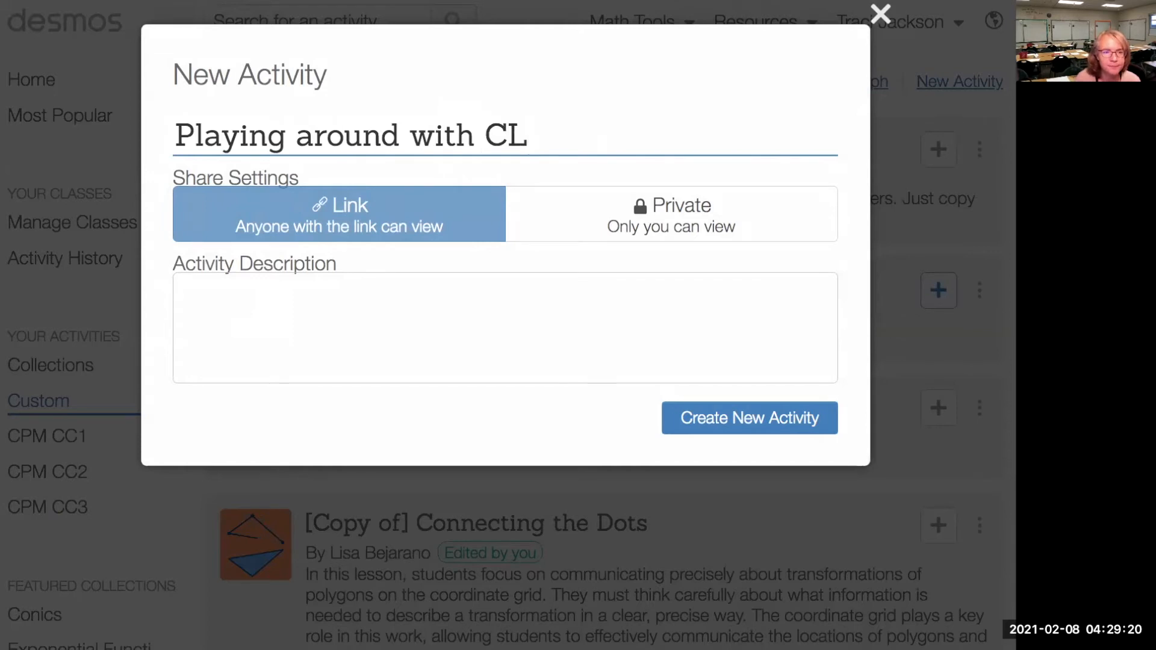
click(749, 413)
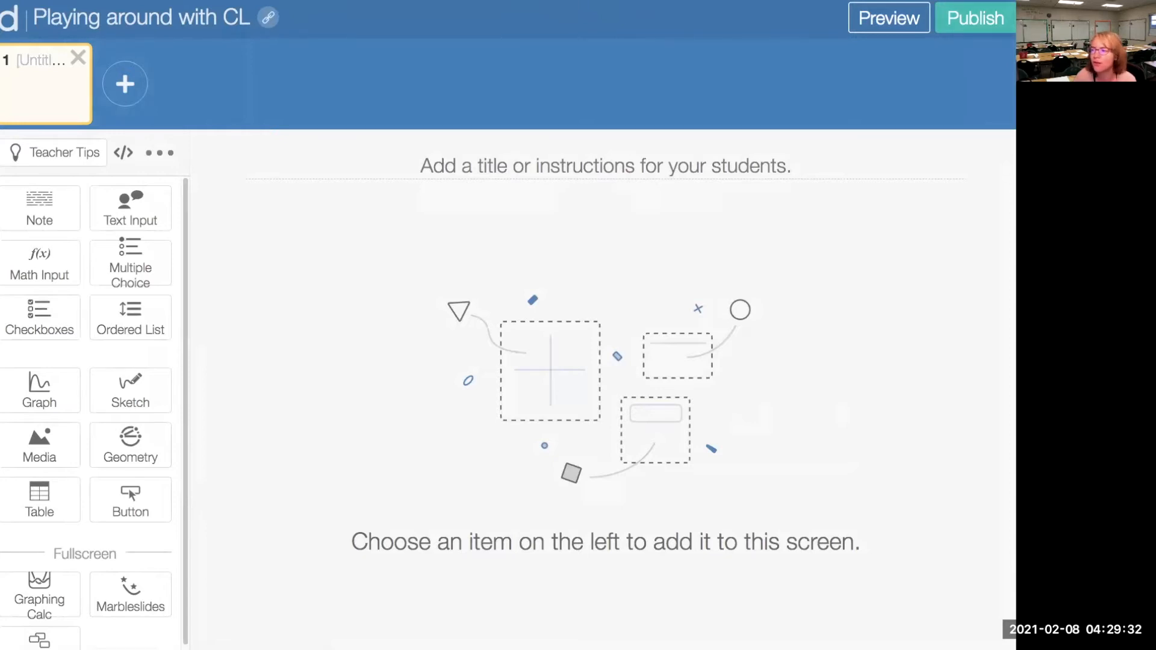
Step: Add a graph and a table to the first screen and preview it as a student
click(37, 395)
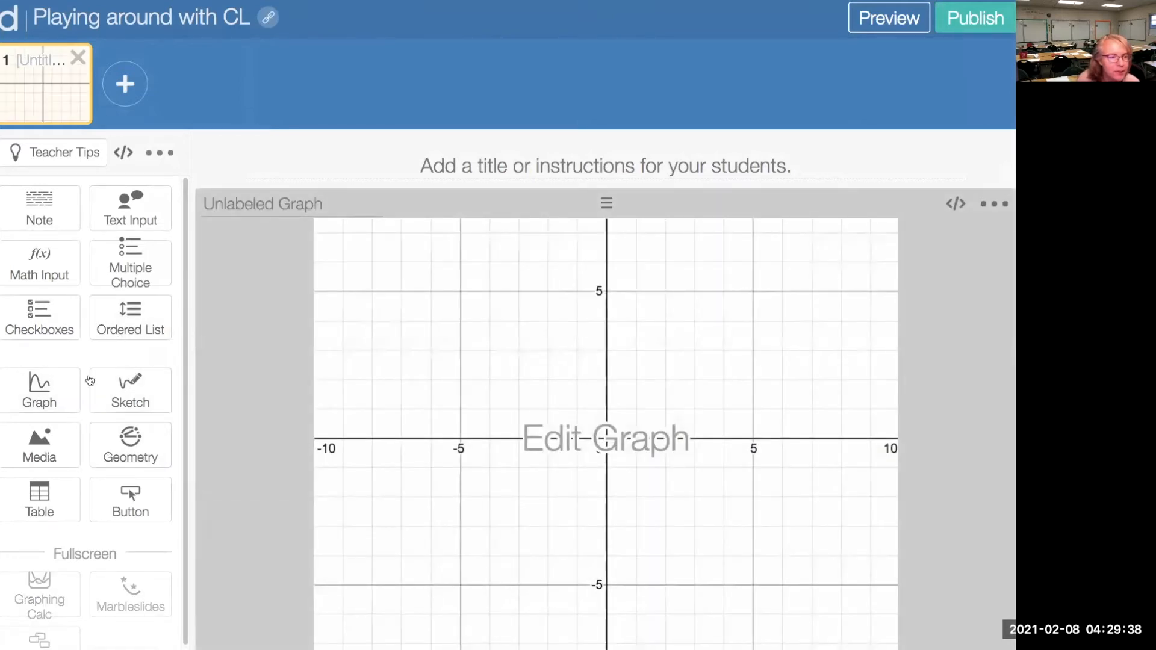
click(32, 505)
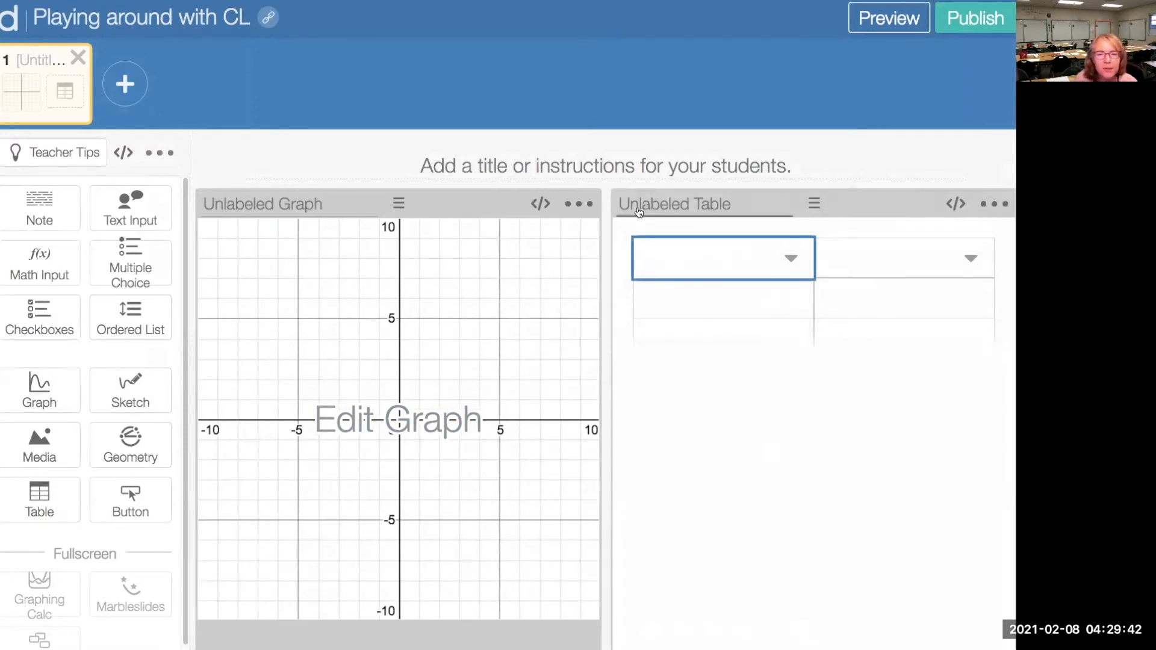
click(900, 27)
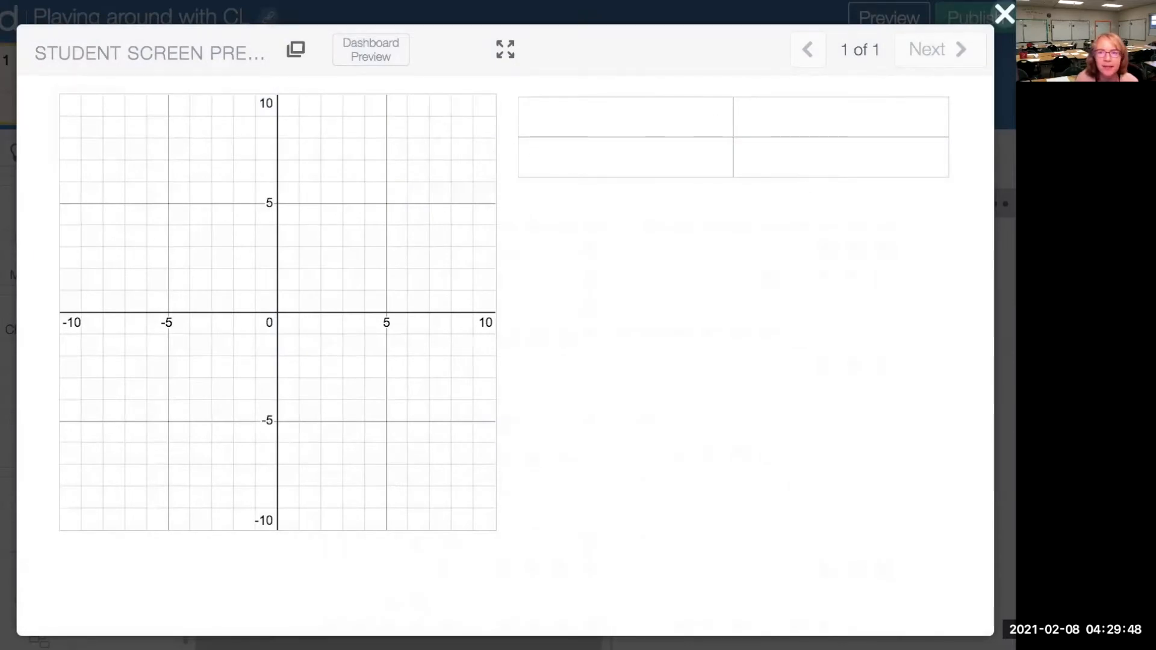
click(1003, 14)
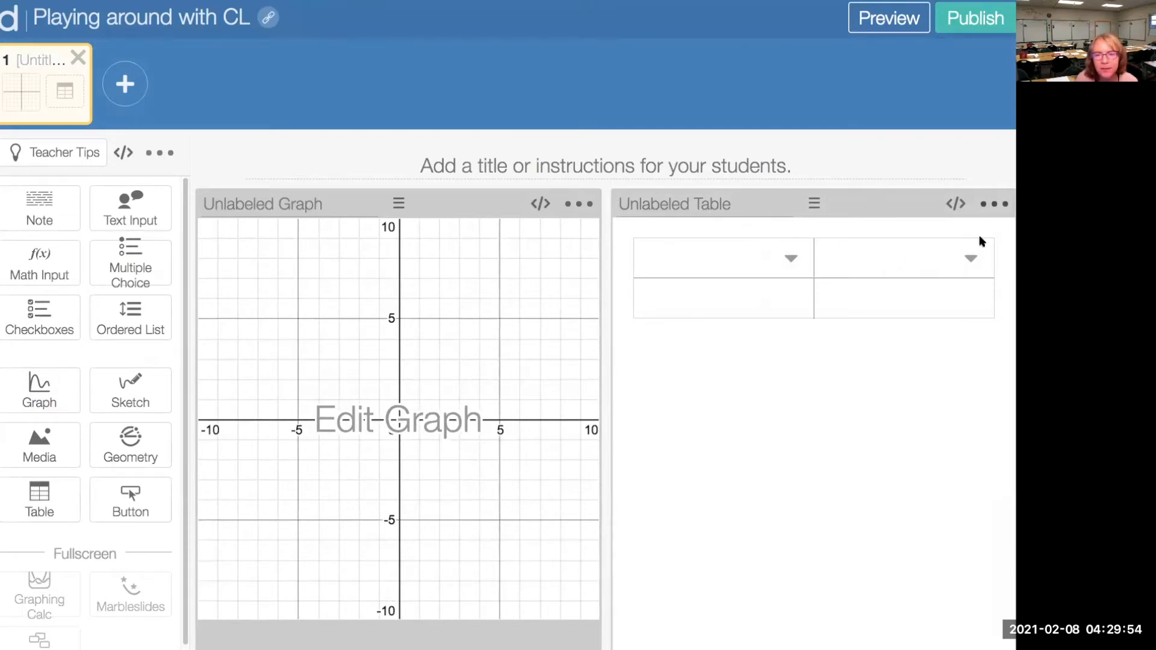
Step: Extend the table to four blank rows below the header and allow students to add rows
click(870, 313)
key(Return)
key(Return)
key(Return)
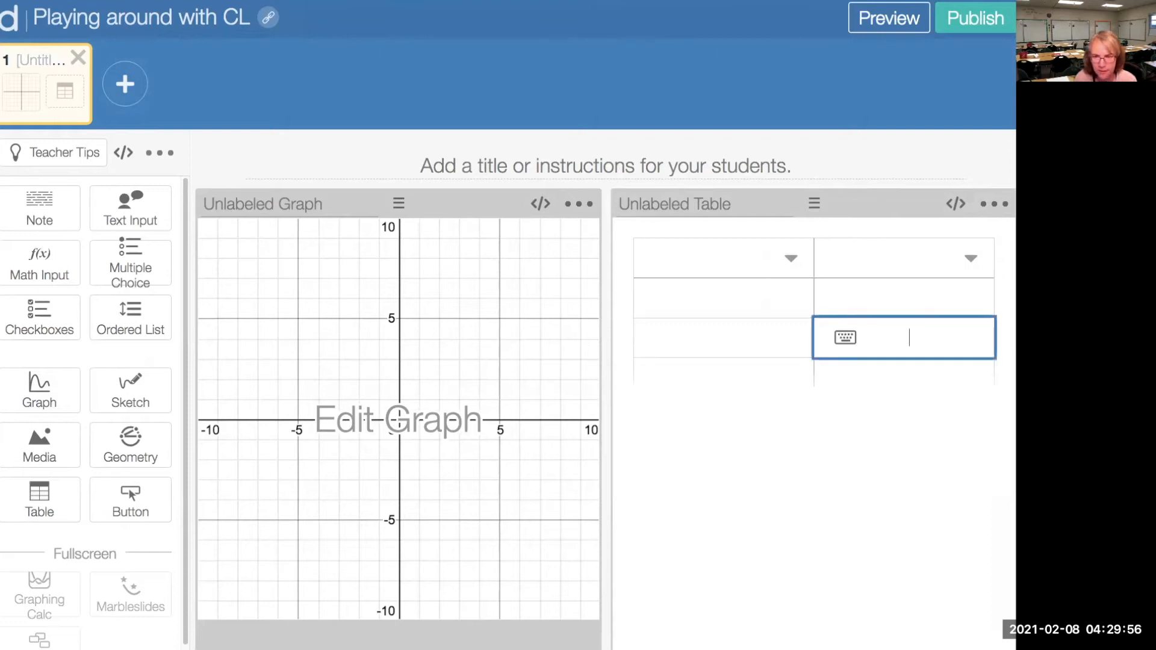
click(995, 205)
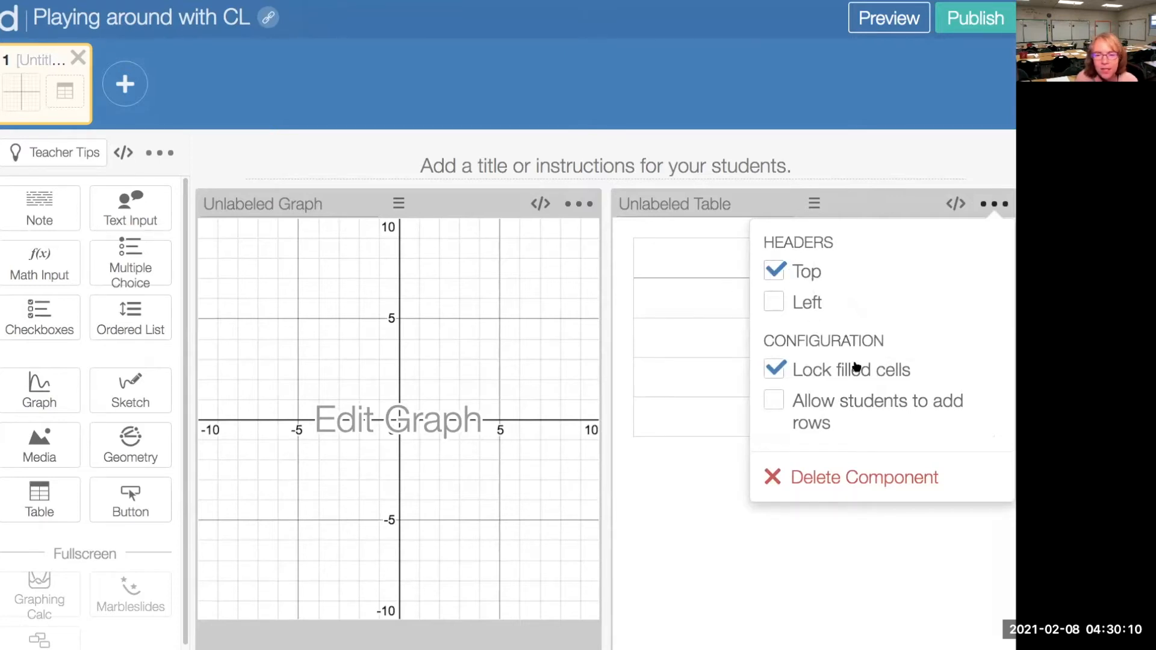
click(782, 408)
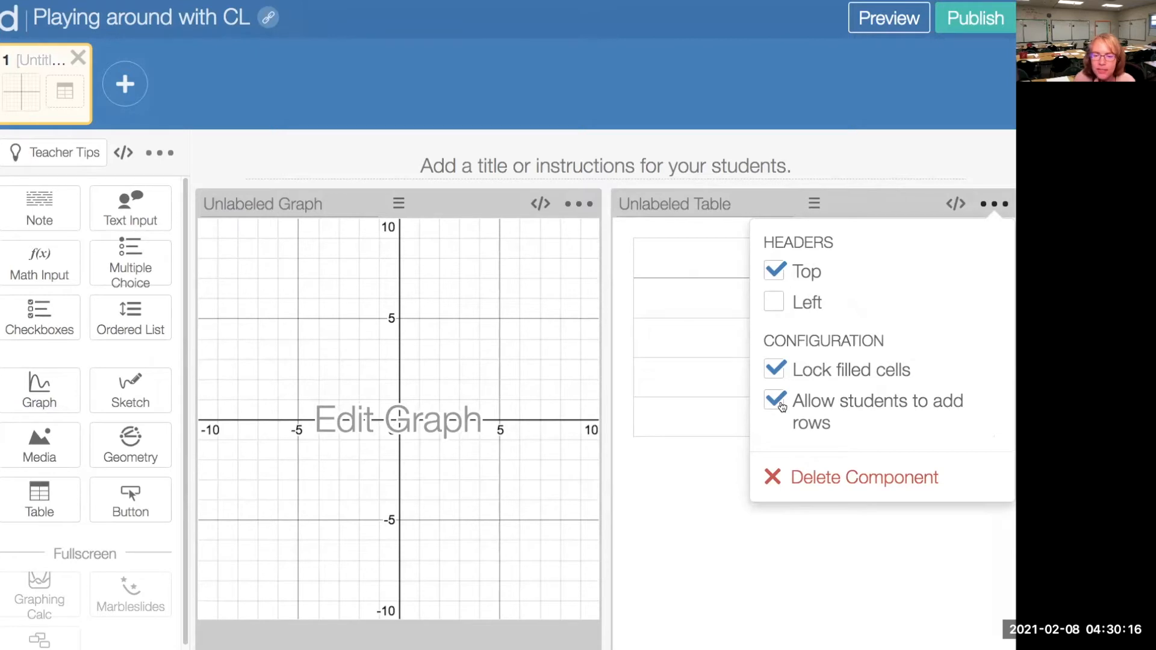
Step: Label the table's column headers x and y, and name the table component t1
click(710, 257)
text(x)
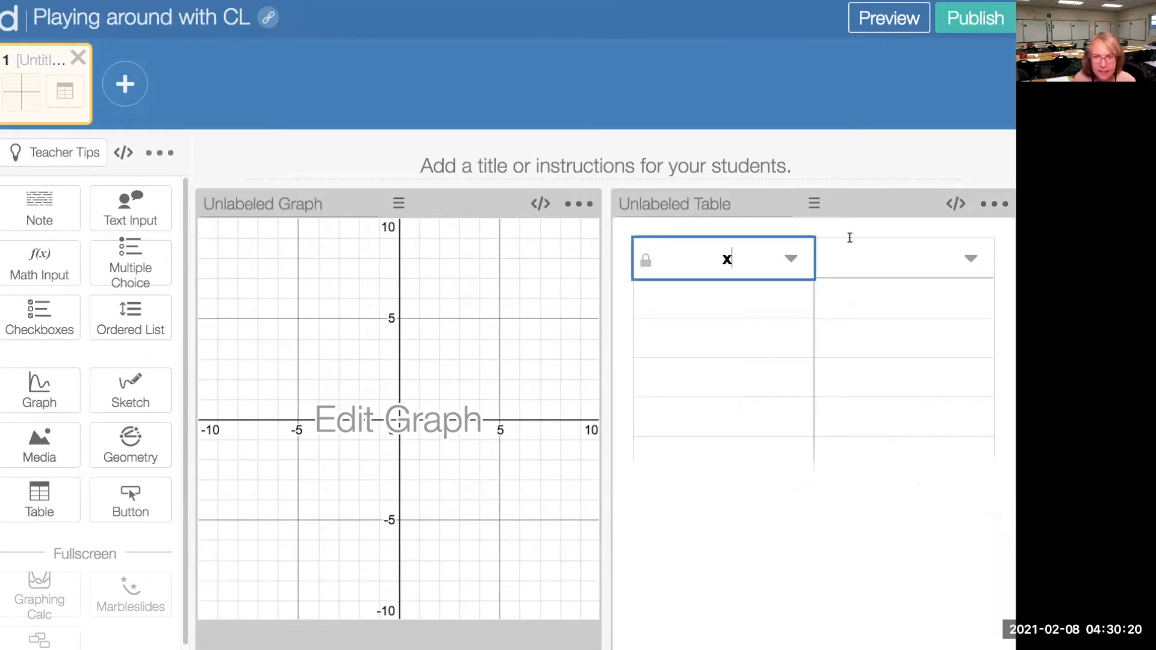
click(922, 247)
text(y)
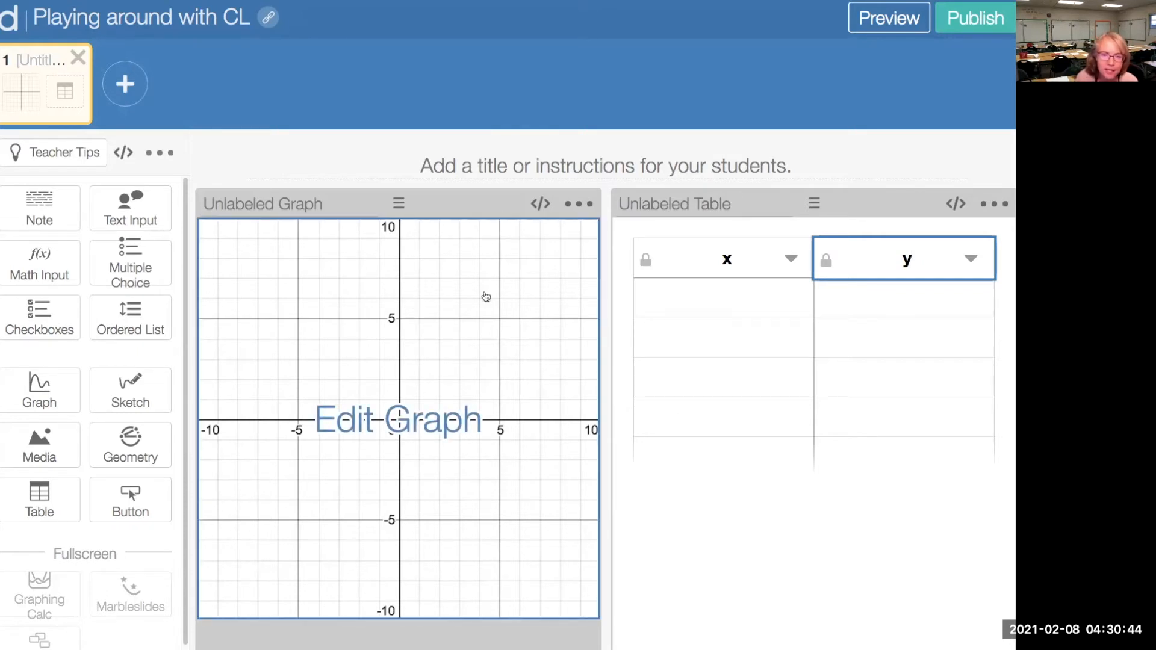
click(688, 206)
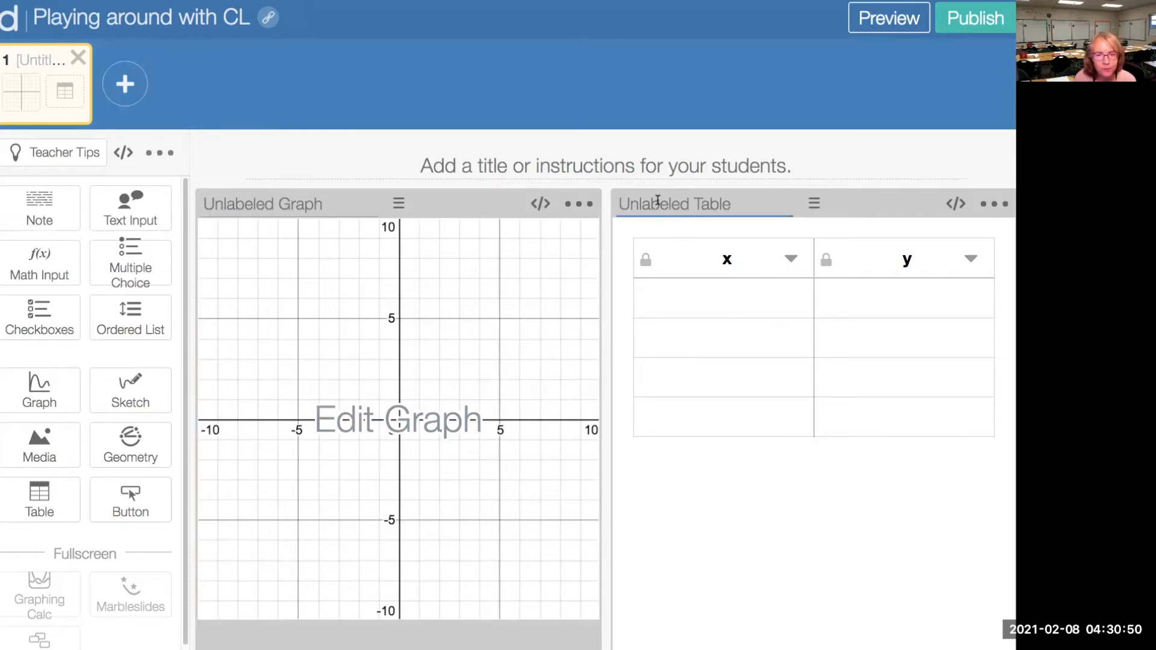
text(t1)
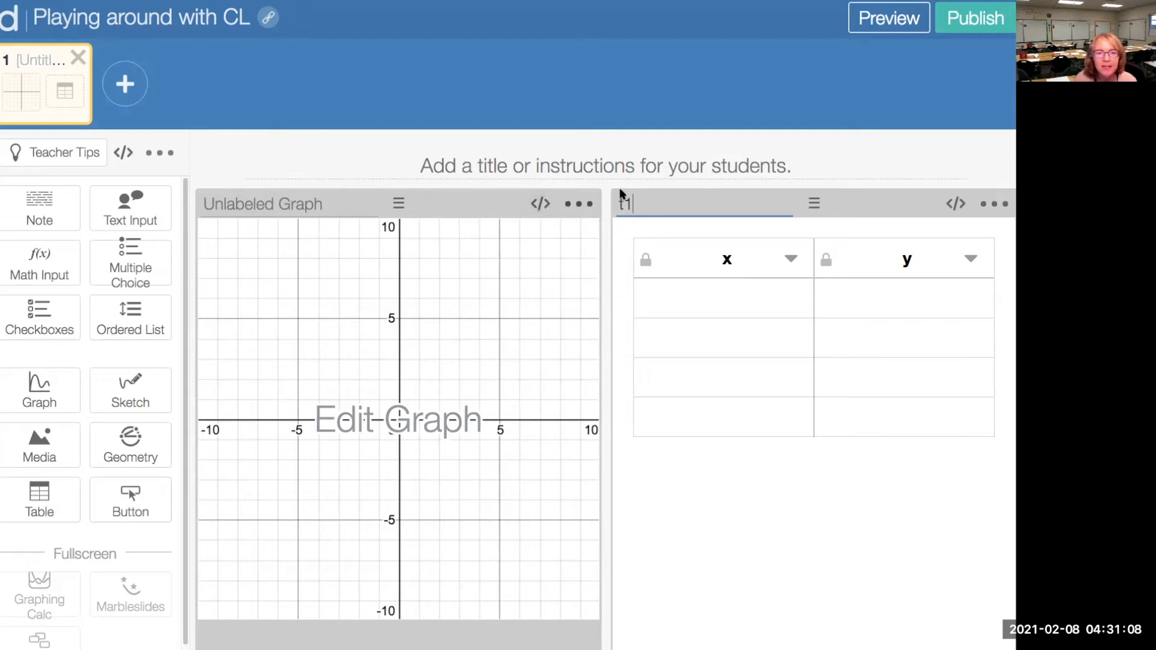
Step: In the graph, enter the point (p,q) and add sliders for p and q
click(418, 424)
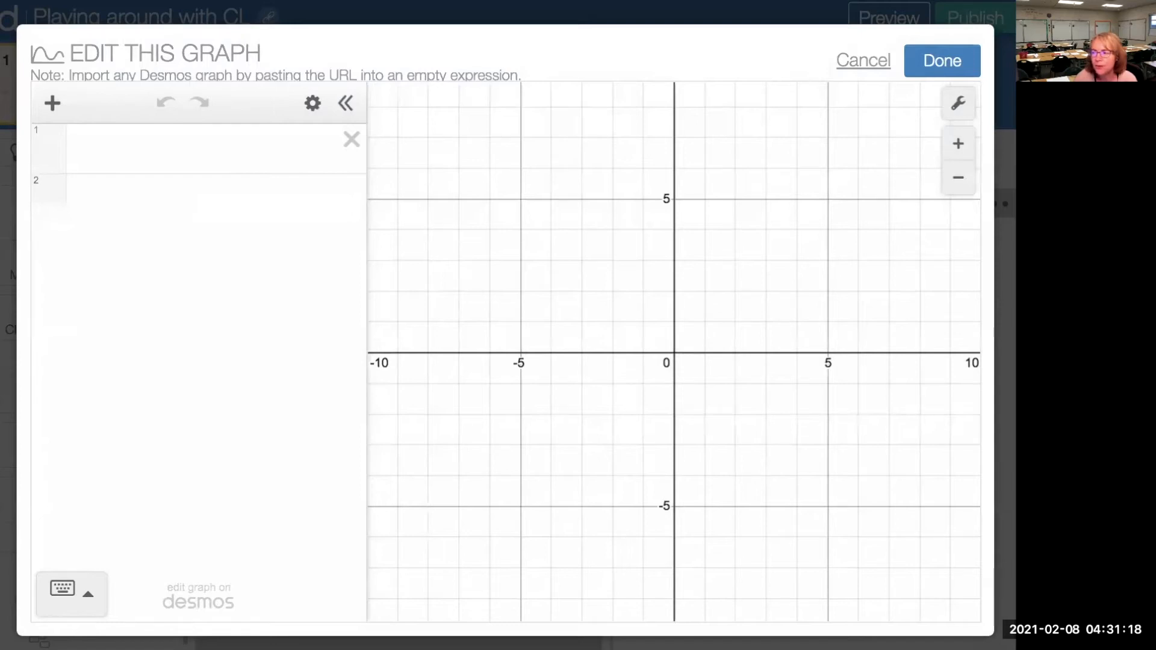
click(90, 151)
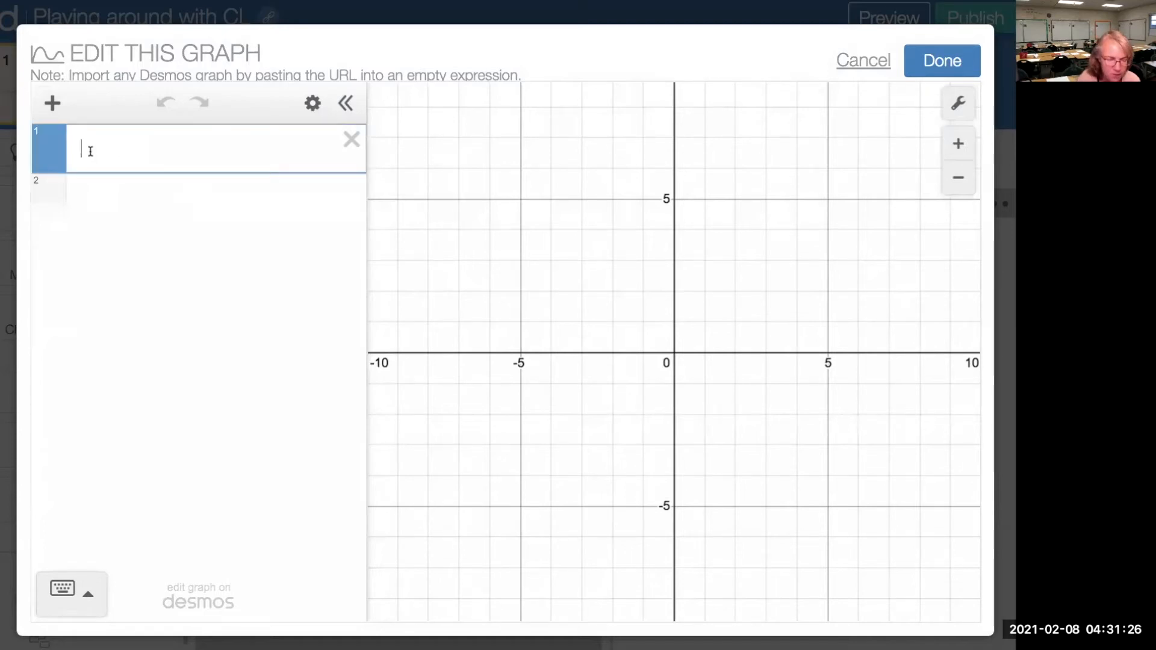
text((p,)
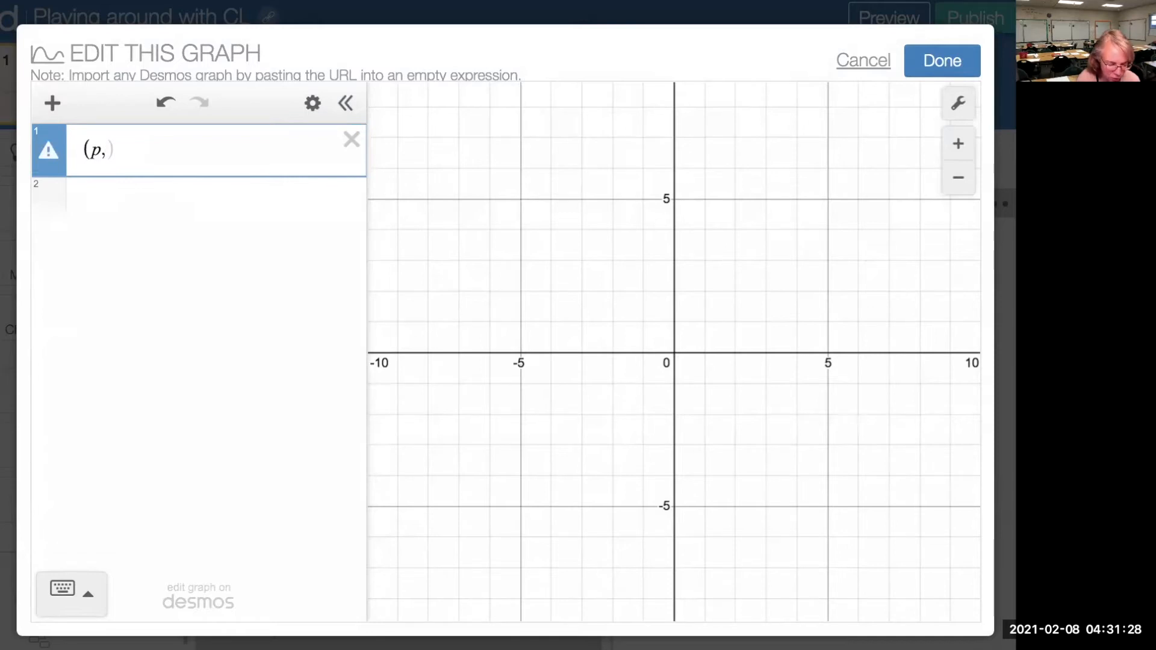
text(q))
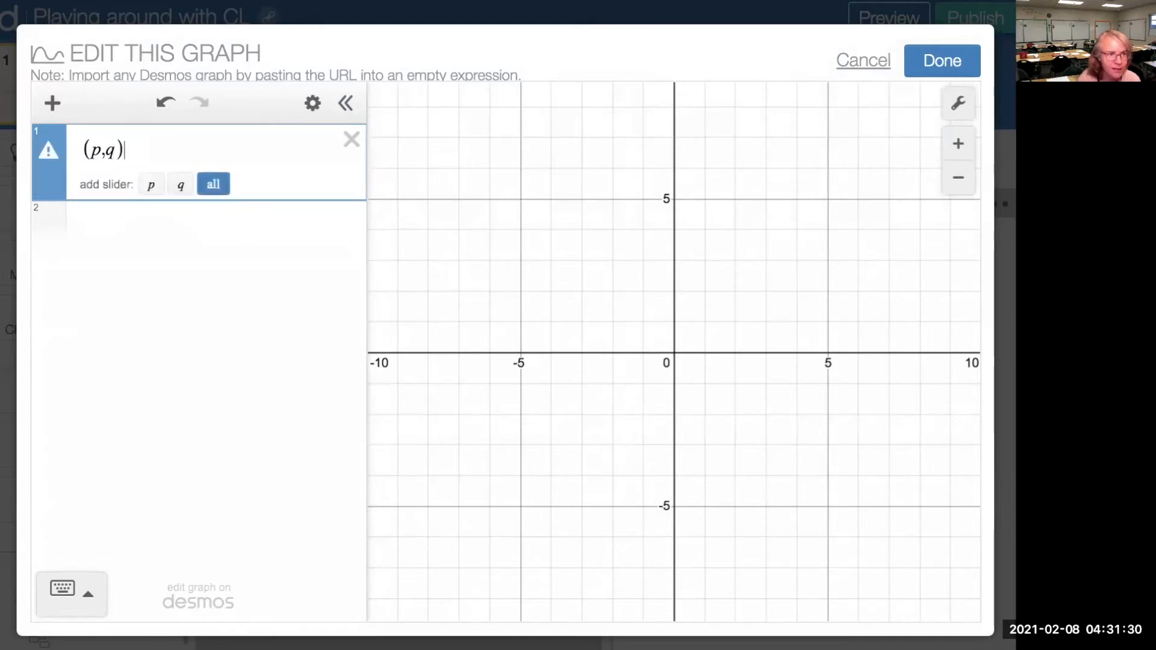
click(154, 188)
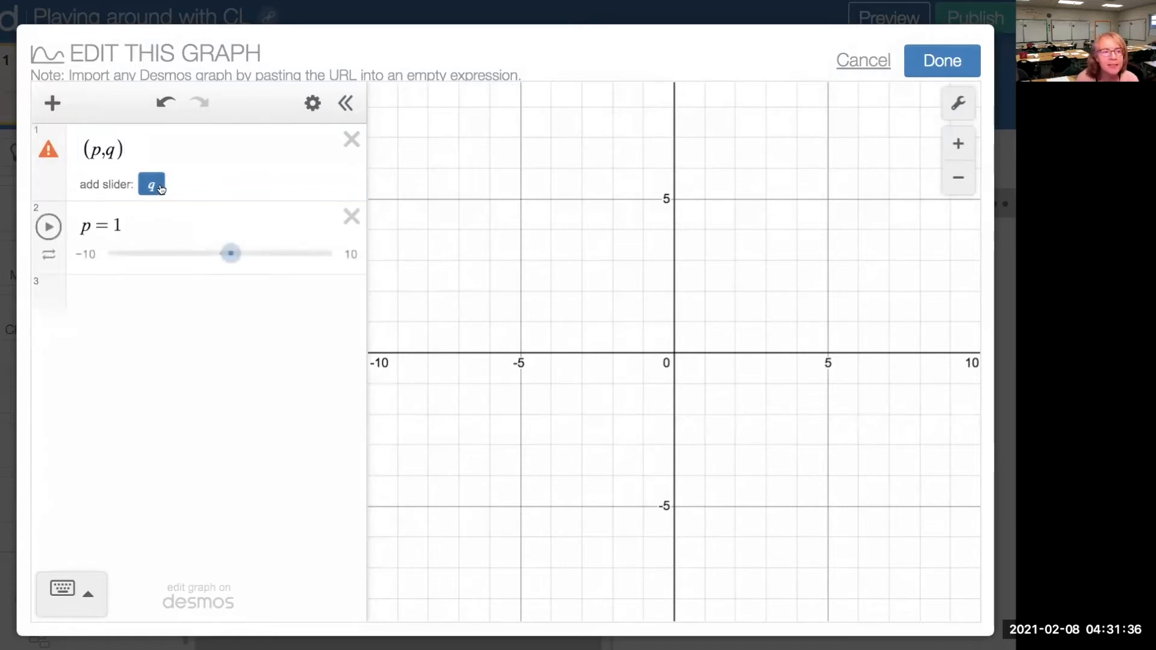
click(144, 188)
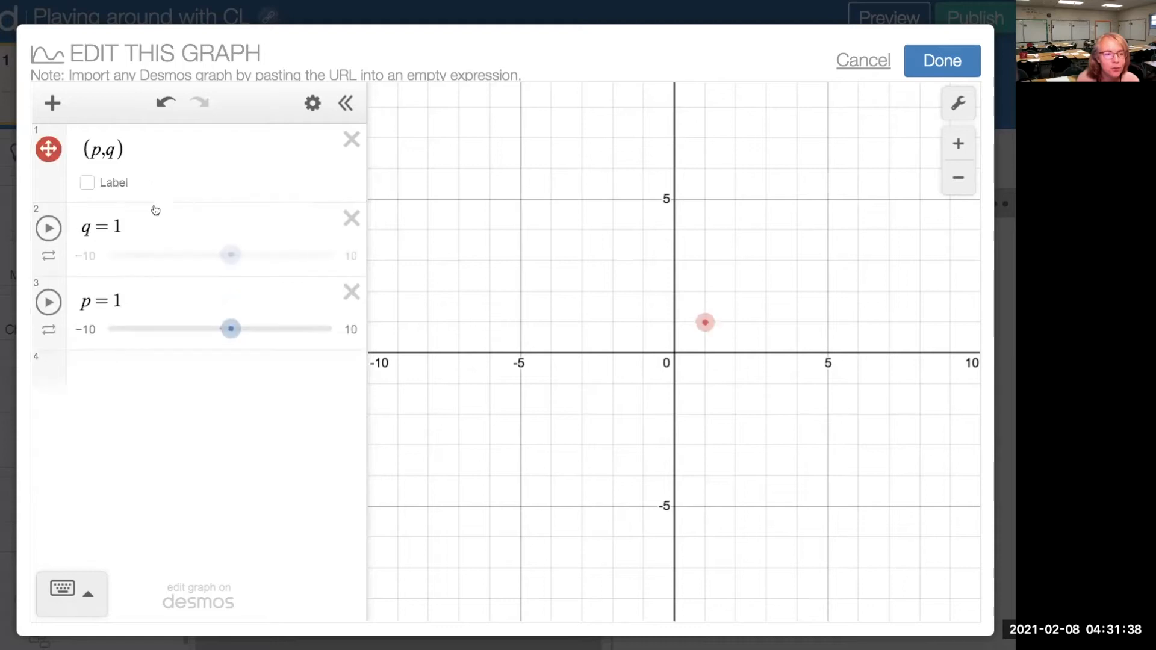
Step: Set both the q and p sliders to 0, turn on the point's label, and save the graph
drag(221, 253, 217, 252)
drag(225, 328, 215, 328)
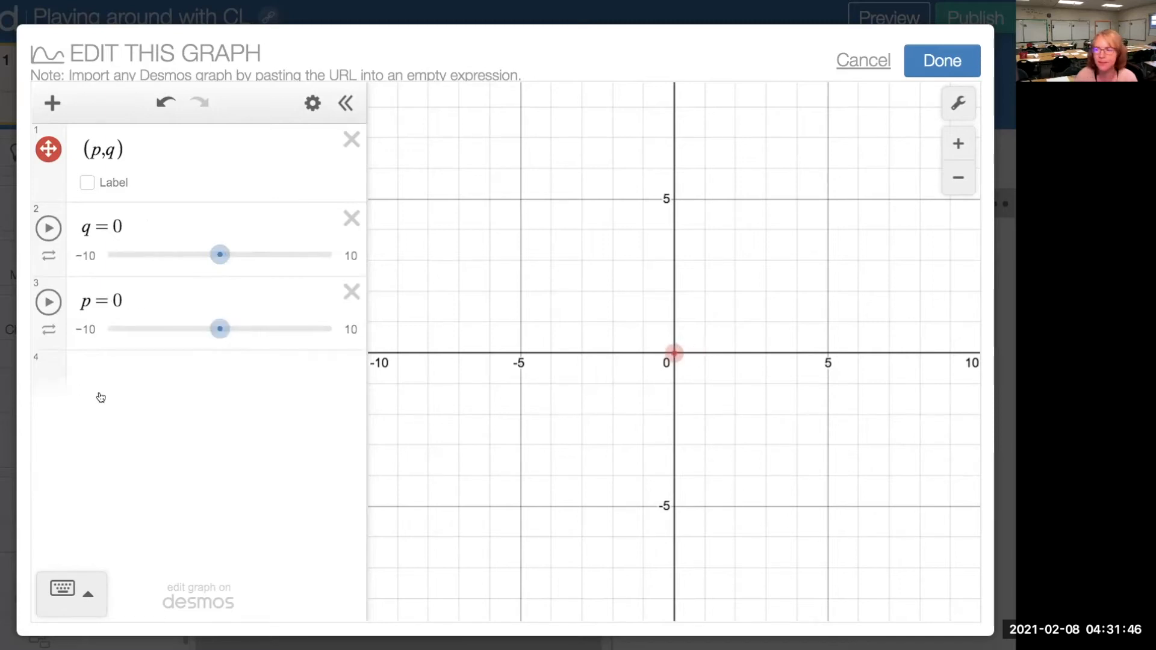
click(88, 182)
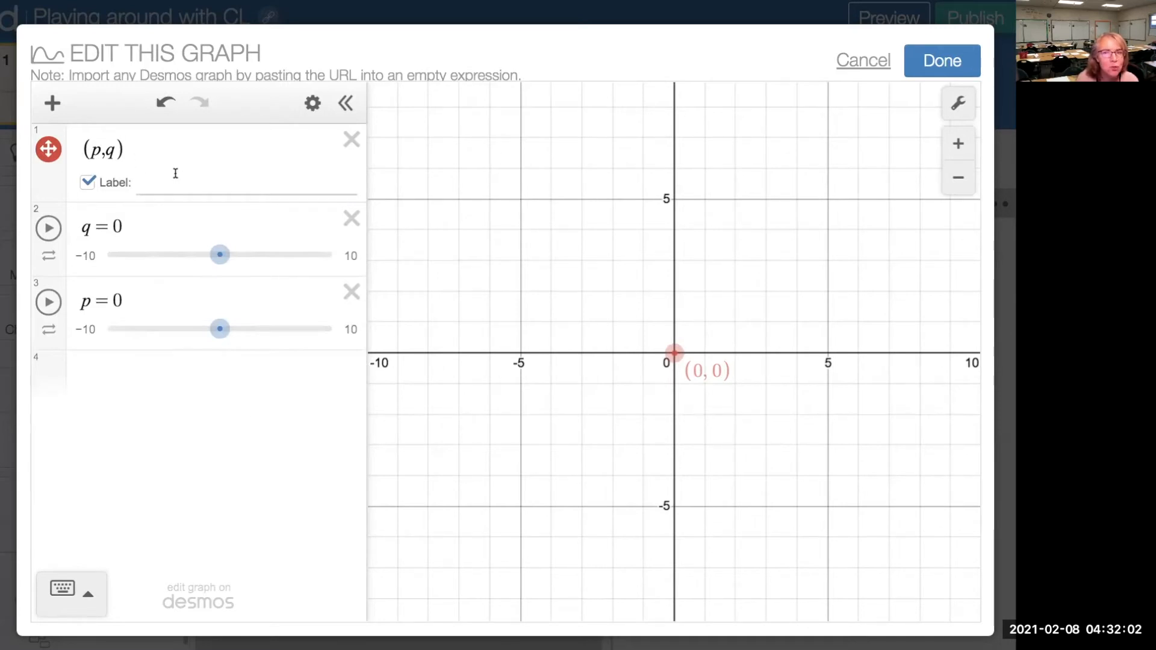
click(941, 65)
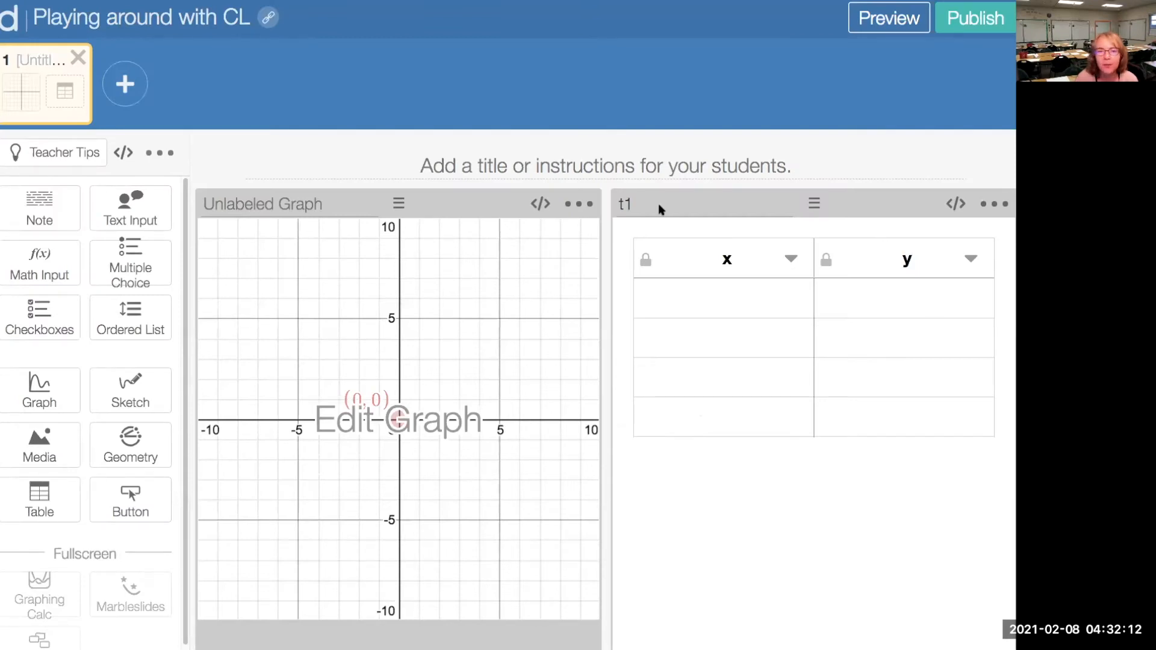
Step: In the graph component's script, start a numberList sink for the variable p
click(541, 203)
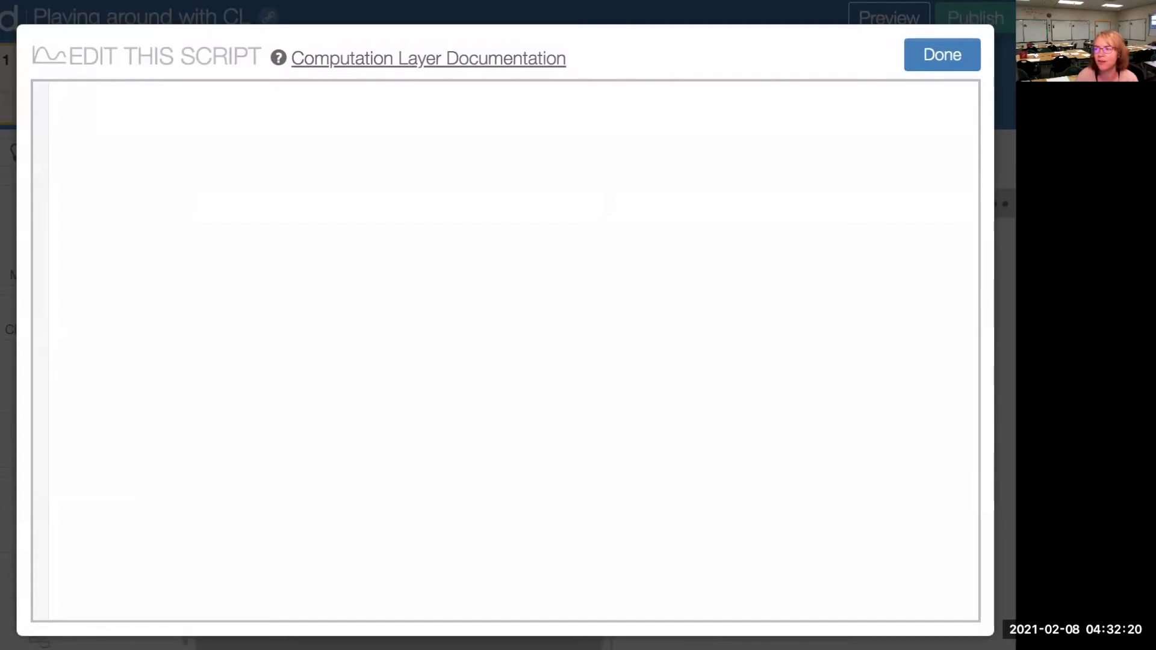
click(276, 124)
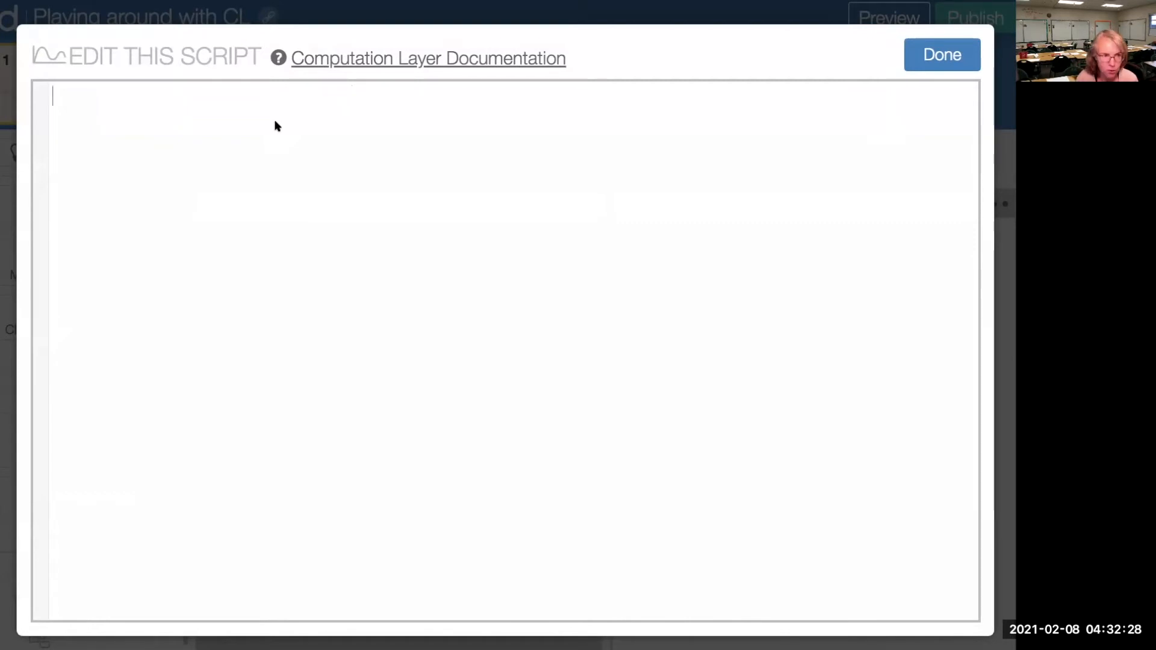
text(nm)
key(BackSpace)
text(u)
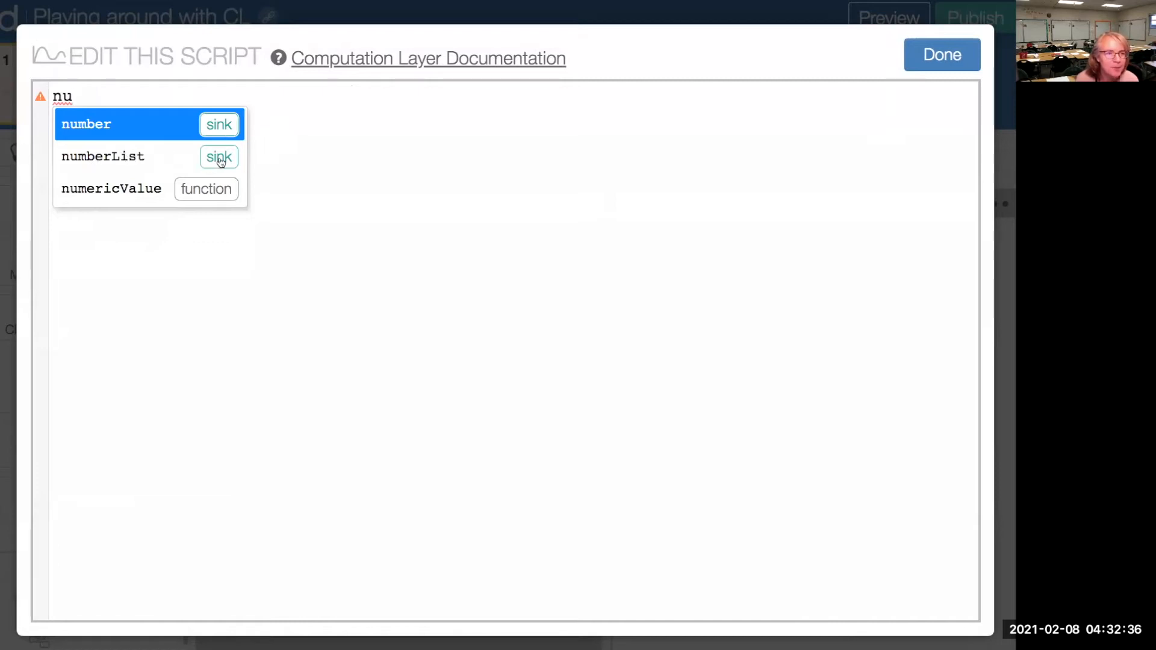
click(221, 163)
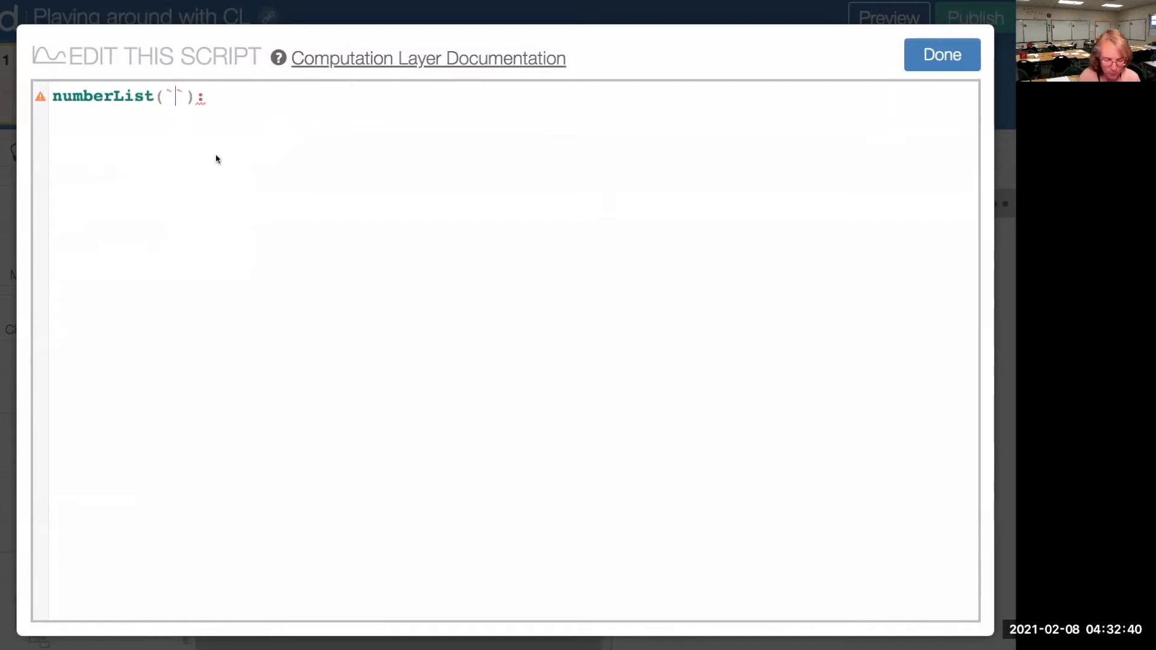
text(p)
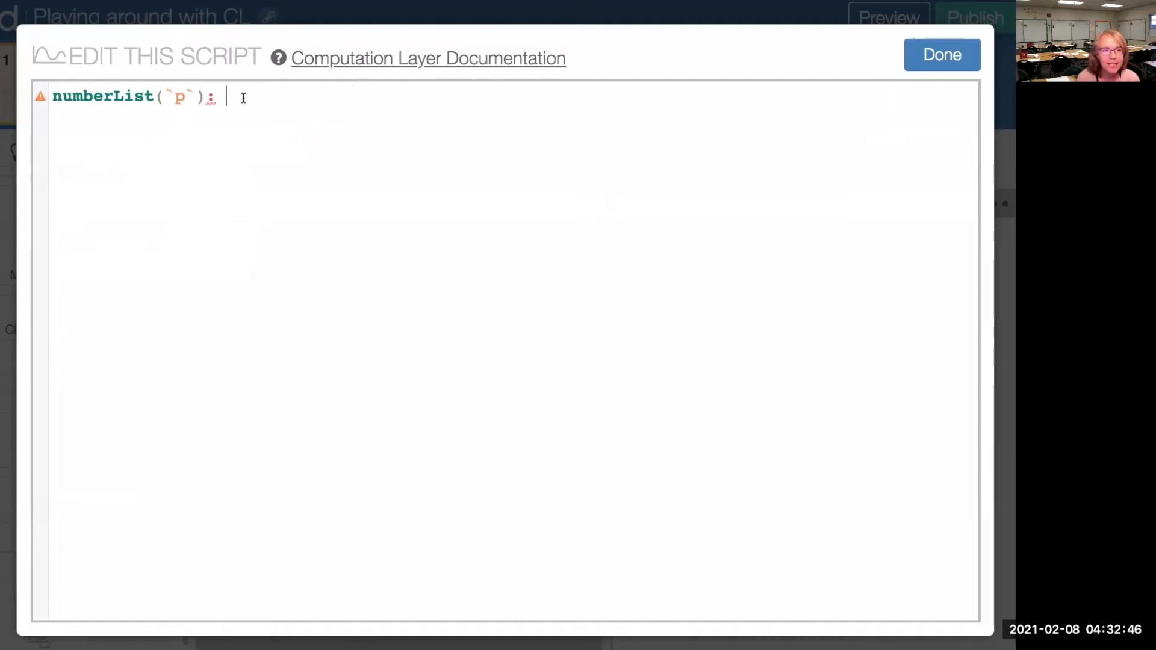
Step: Complete the p line by assigning it the source t1.columnNumericValues(1)
text(t)
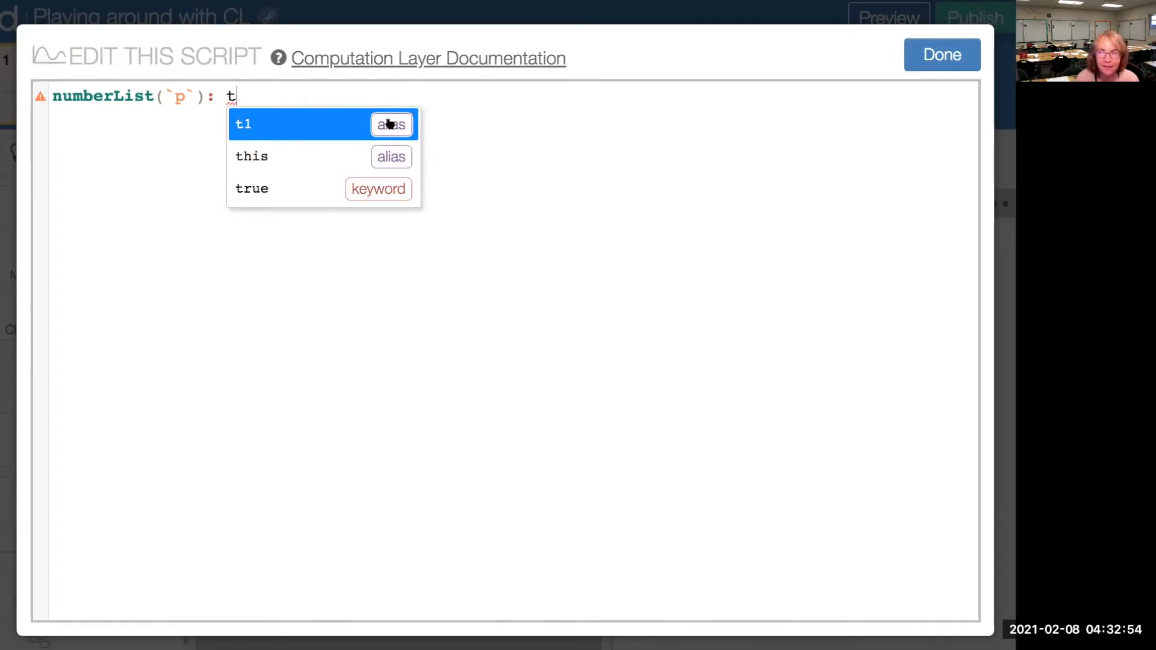
text(1)
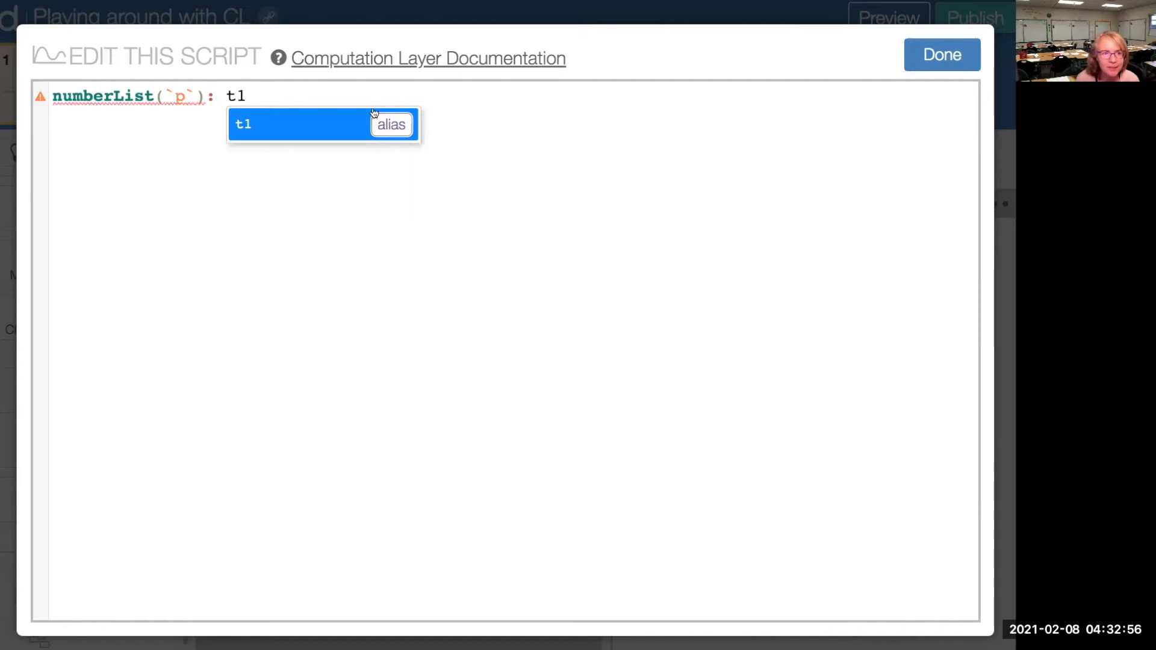
text(.)
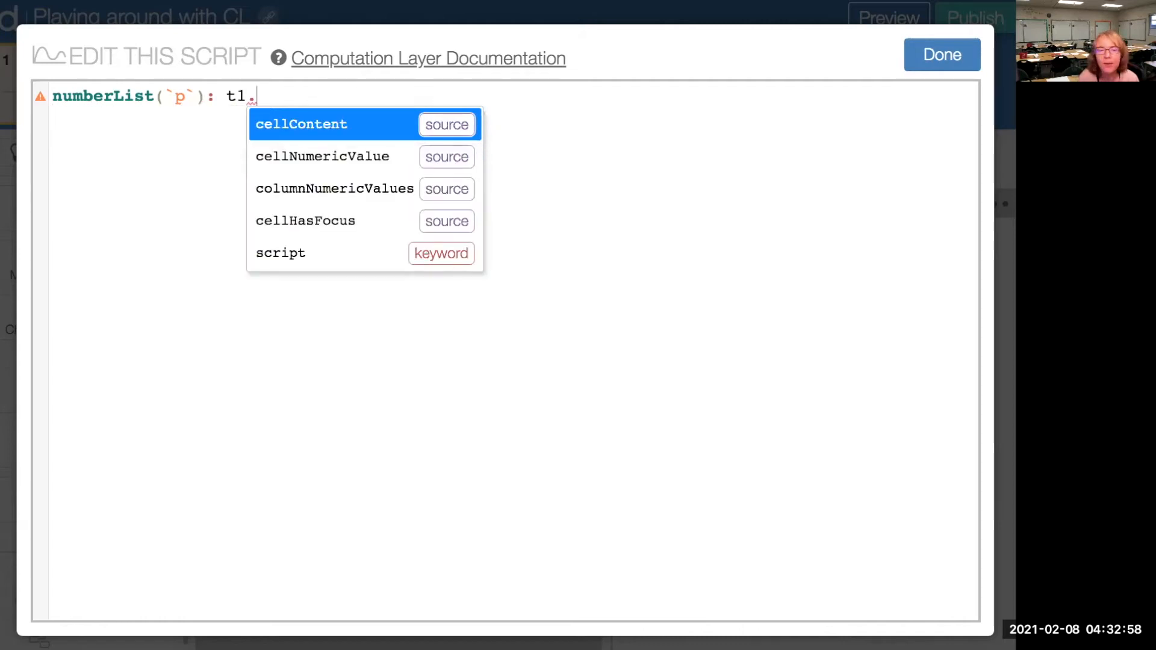
text(col)
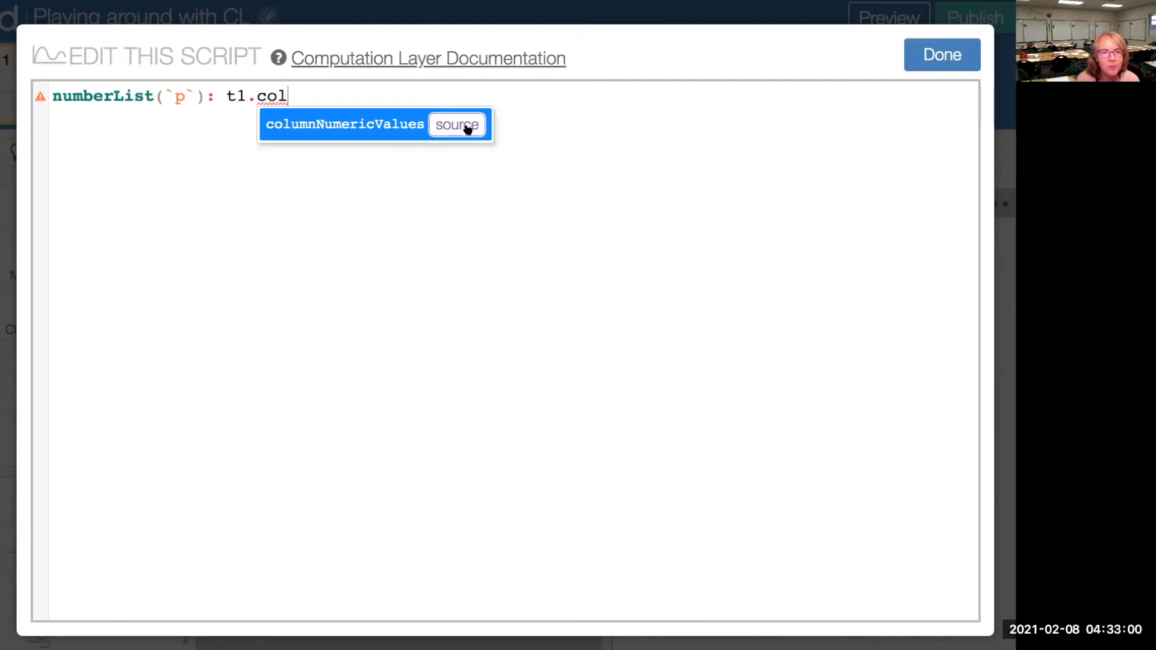
click(467, 127)
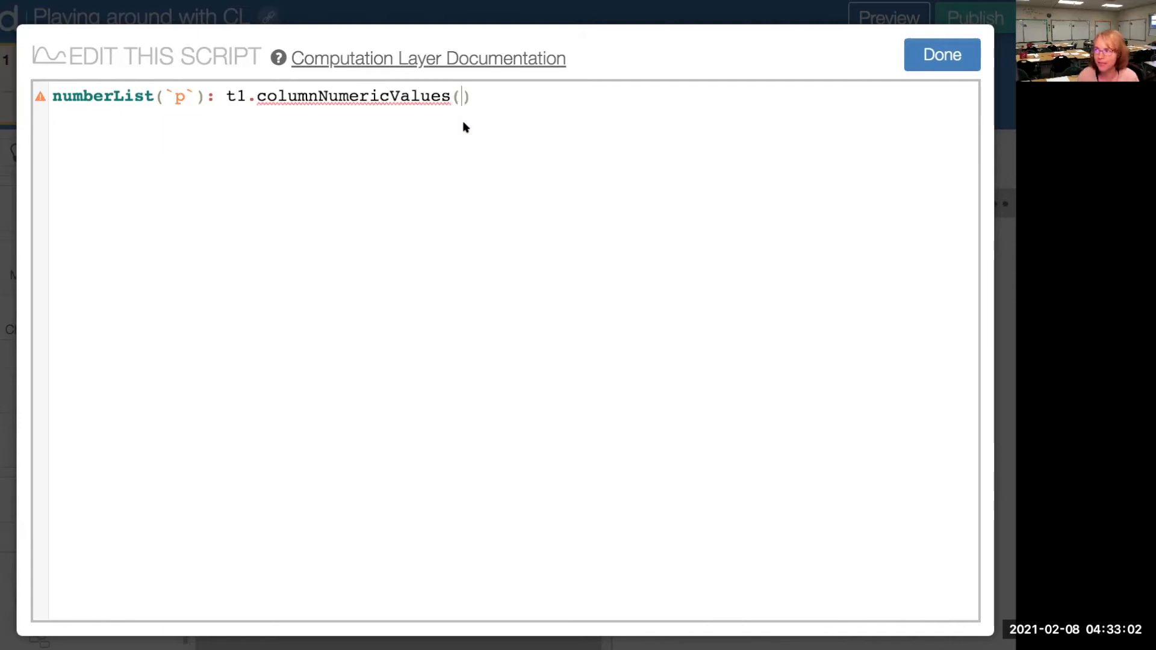
text(1)
click(491, 100)
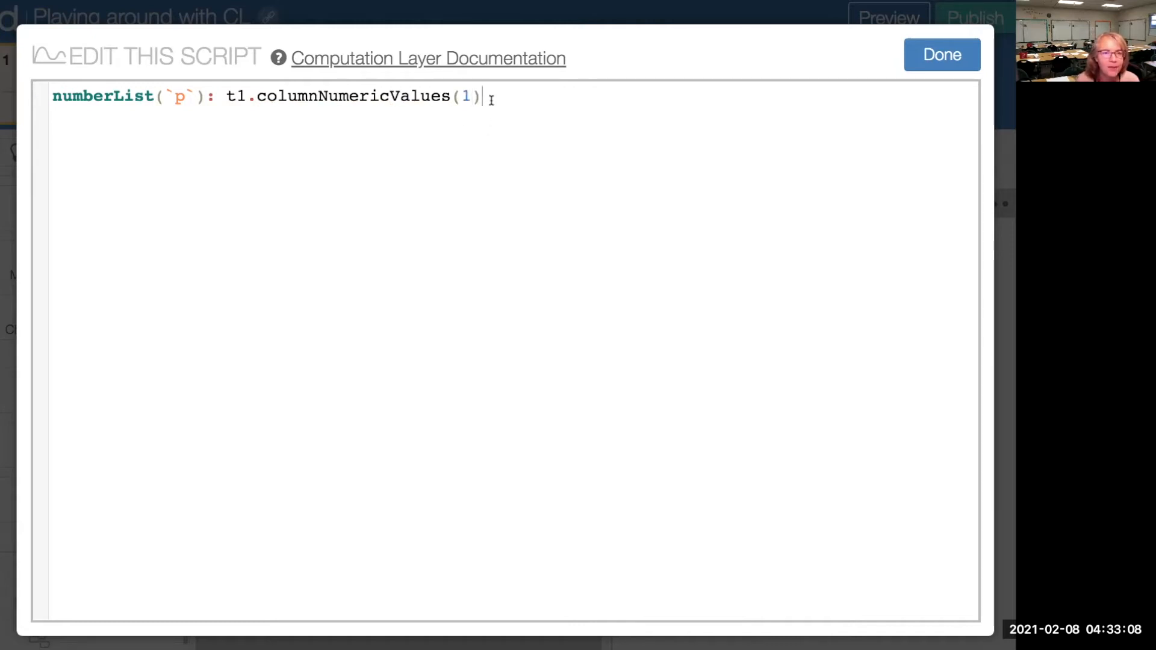
Step: Add a second script line, numberList(`q`): t1.columnNumericValues(2), and finish editing the graph script
key(Return)
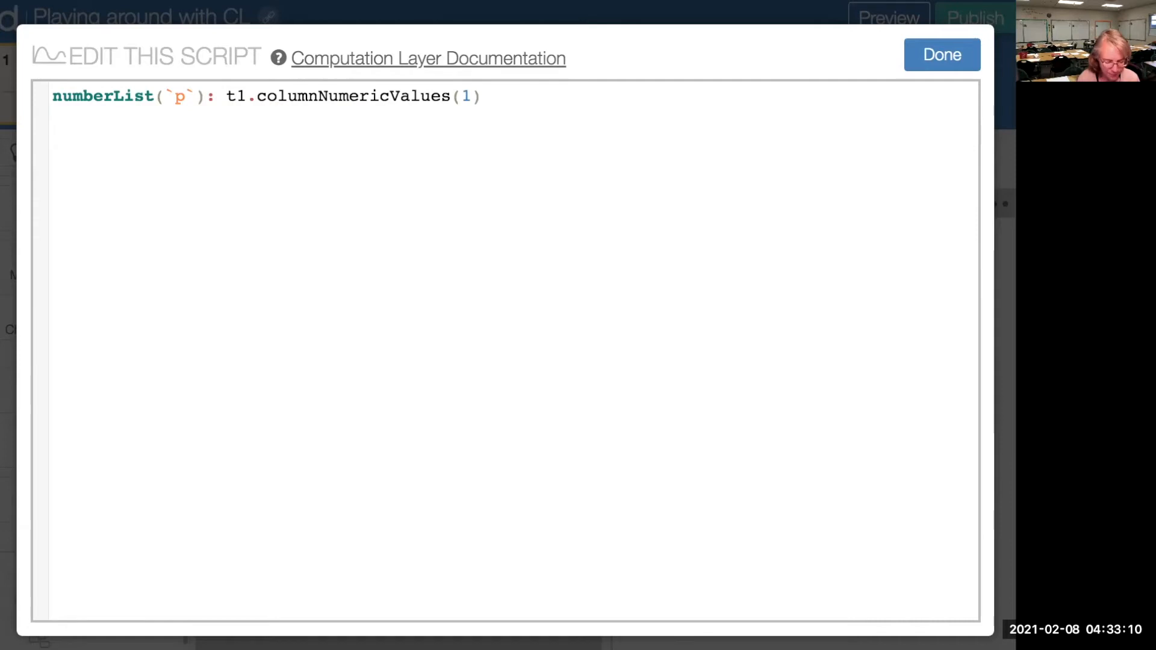
text(num)
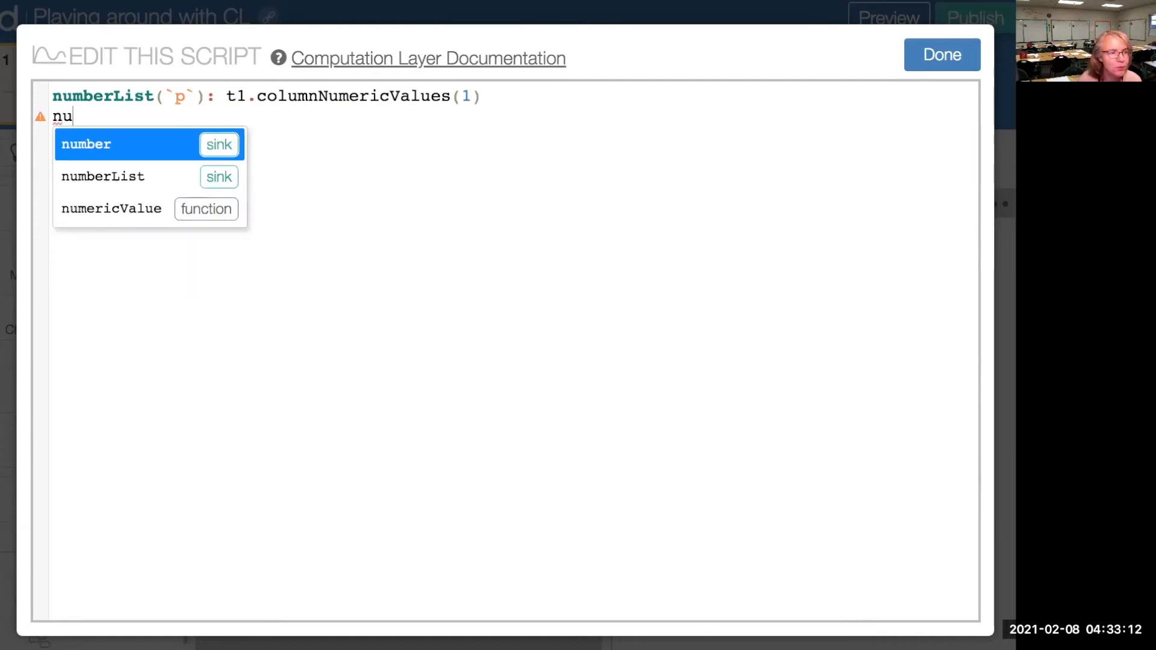
click(218, 177)
text(q`): )
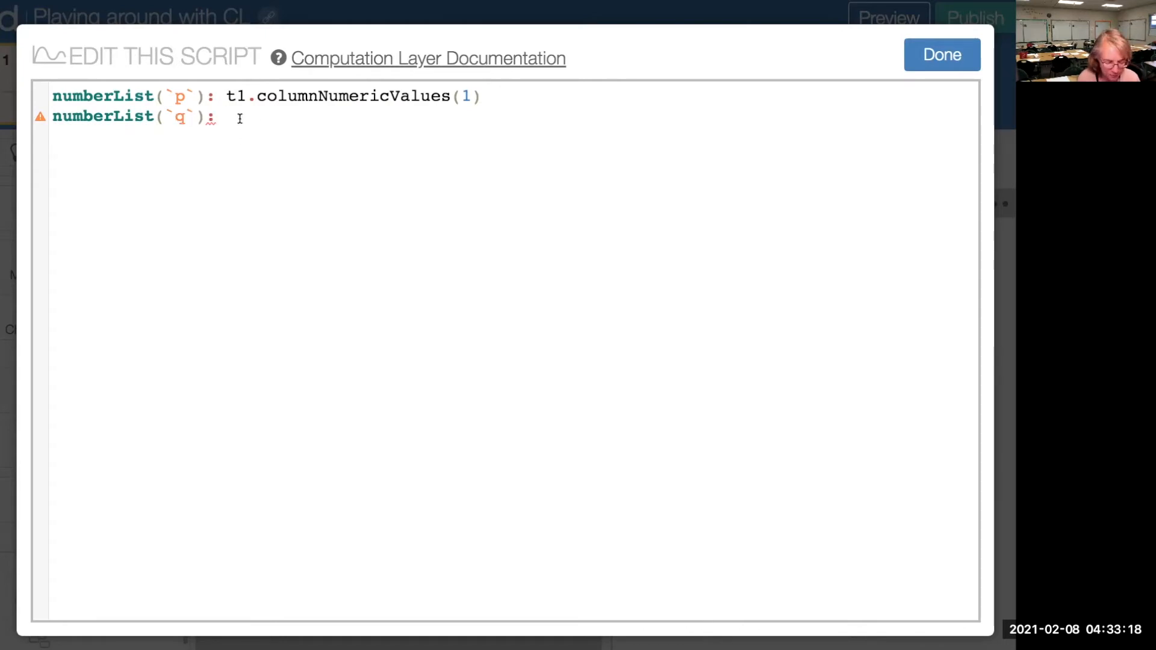
text(t1.co)
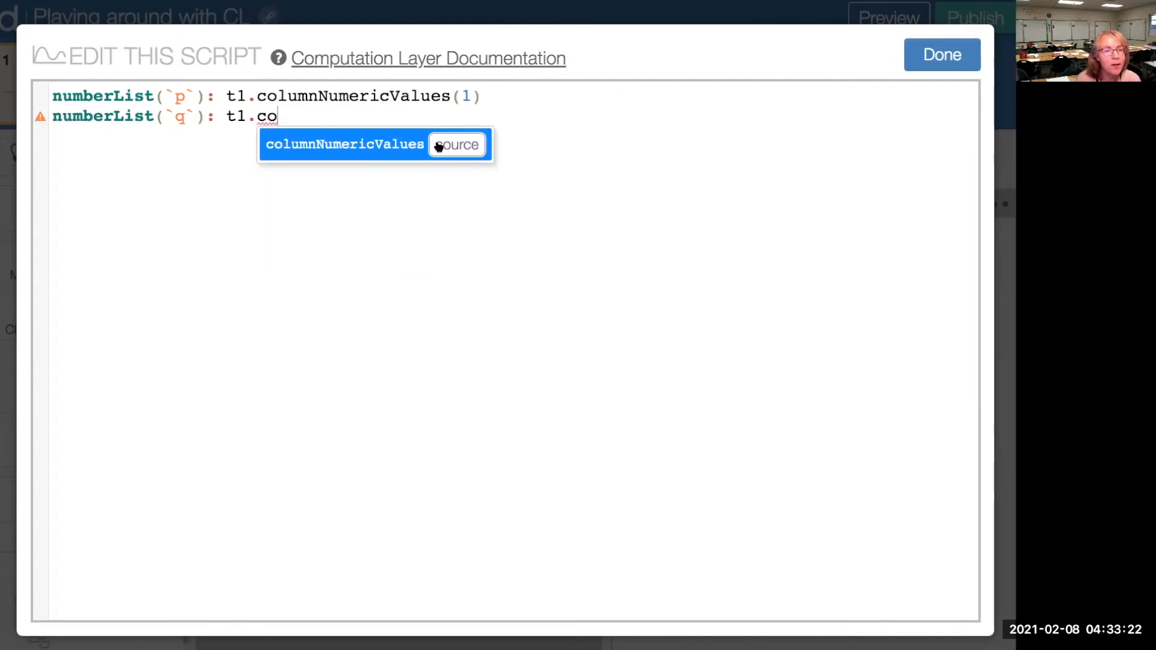
key(Return)
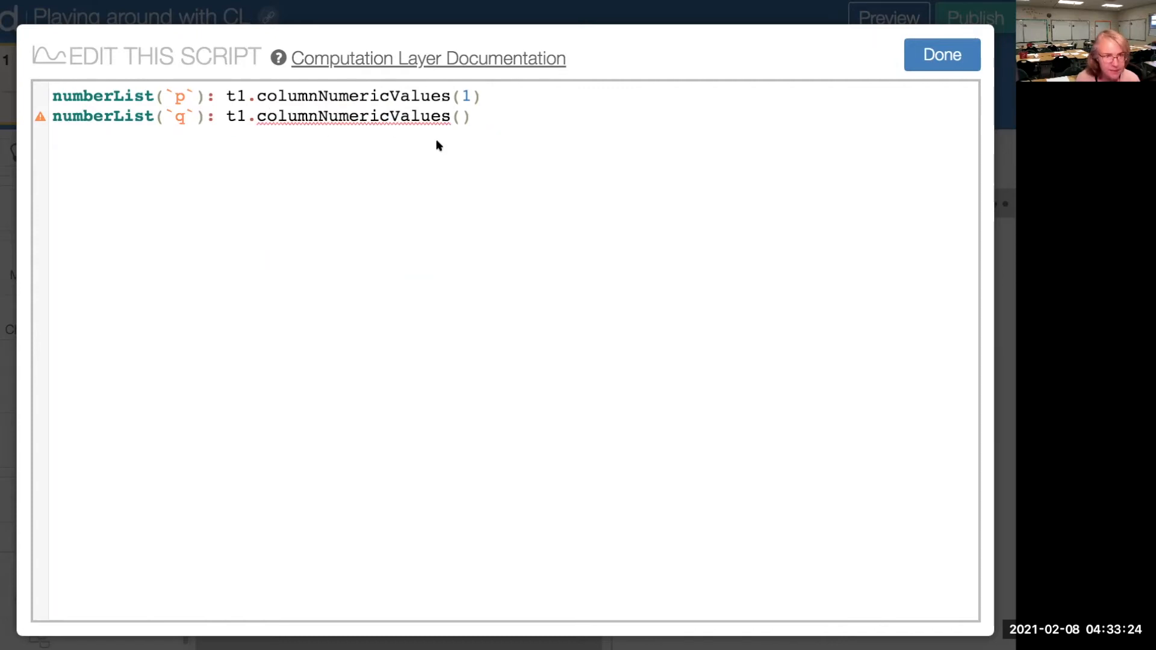
text(2)
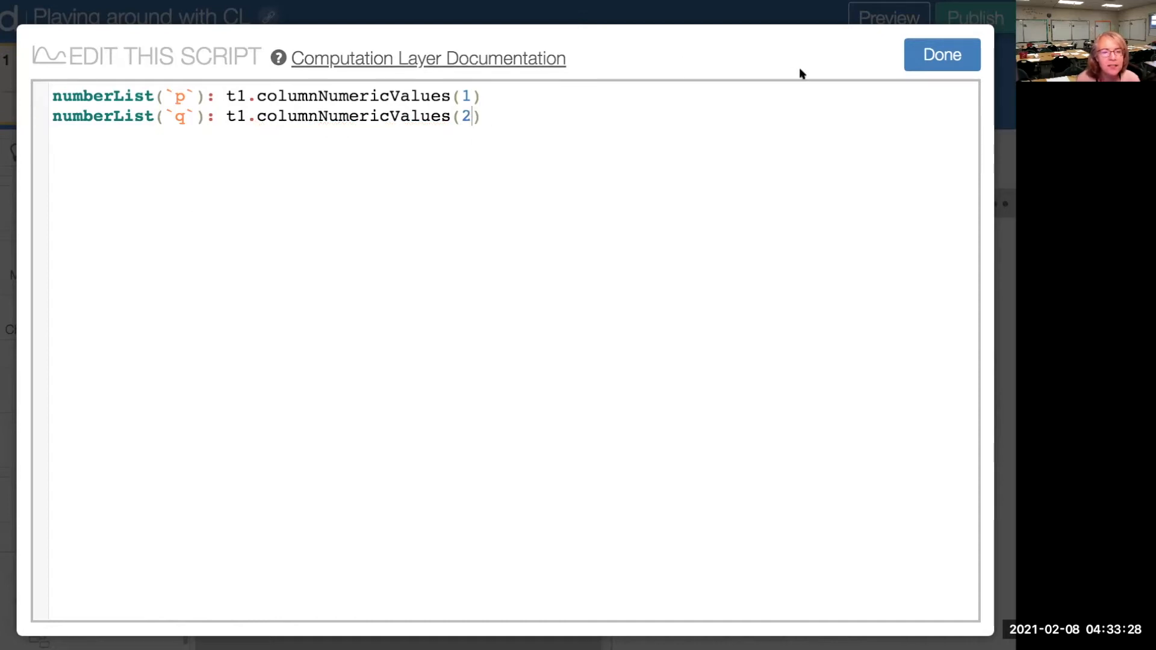
click(929, 56)
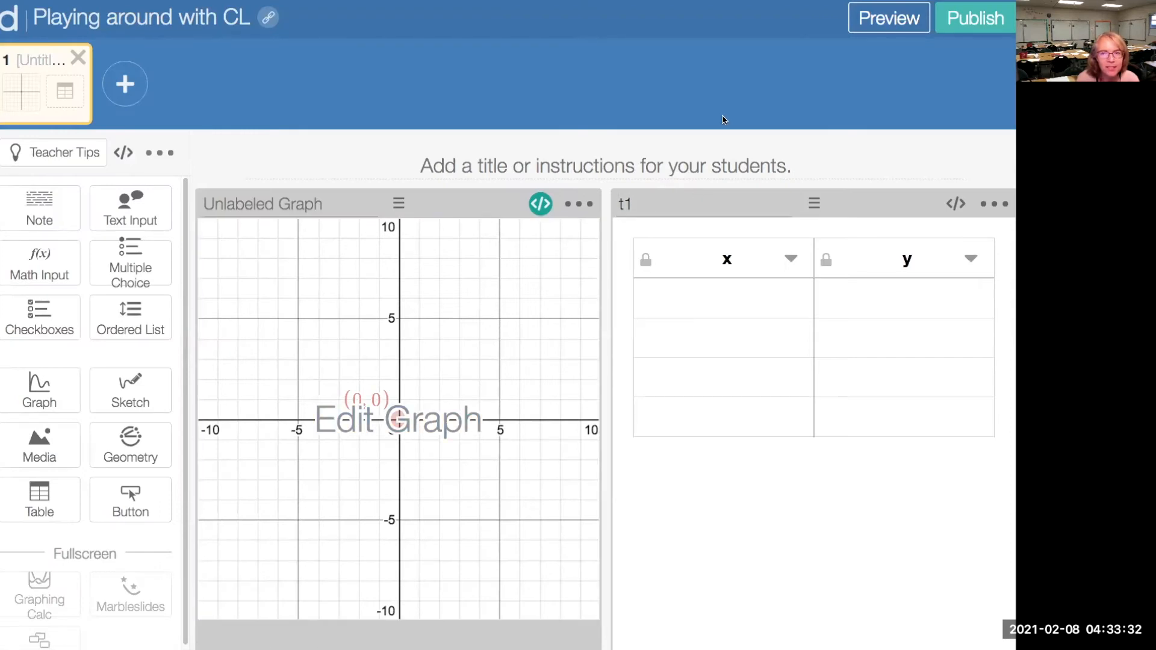
Step: Reopen the graph's script, copy both numberList lines, delete them and close the emptied script
click(540, 204)
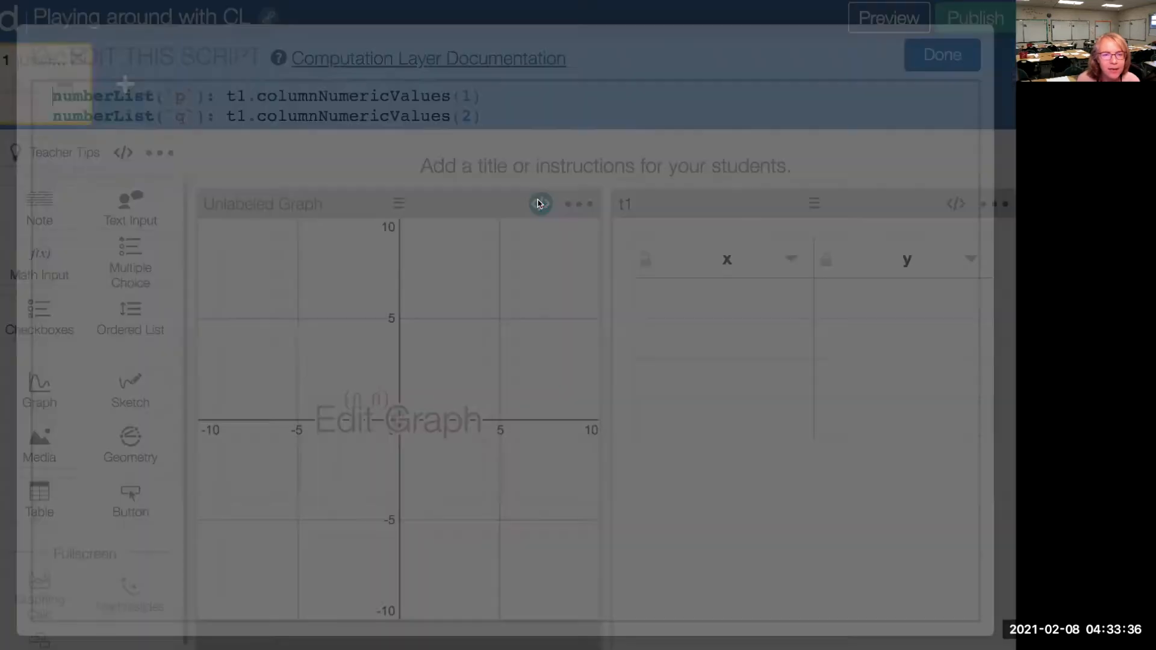
drag(489, 116, 38, 86)
key(ctrl+c)
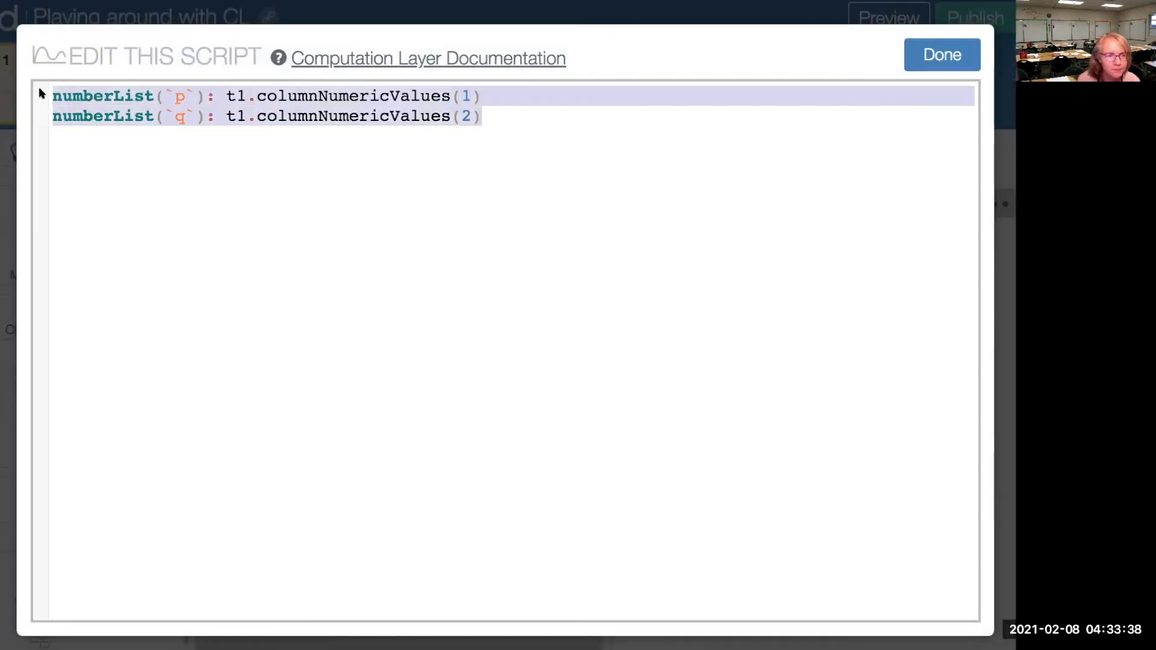
key(BackSpace)
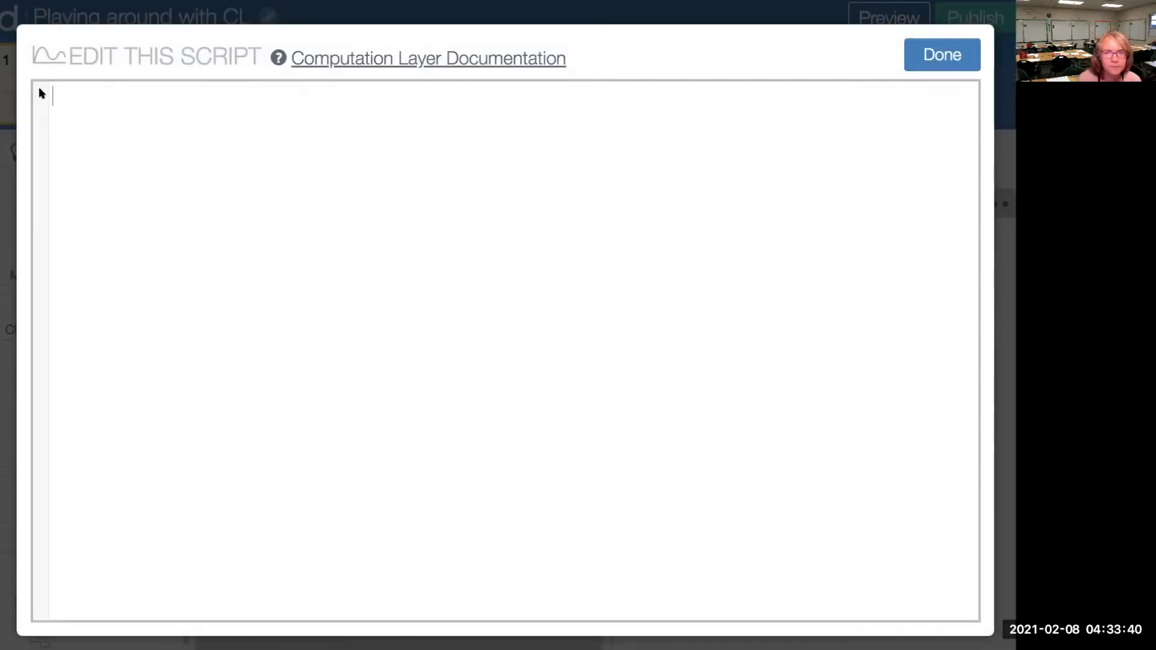
click(954, 63)
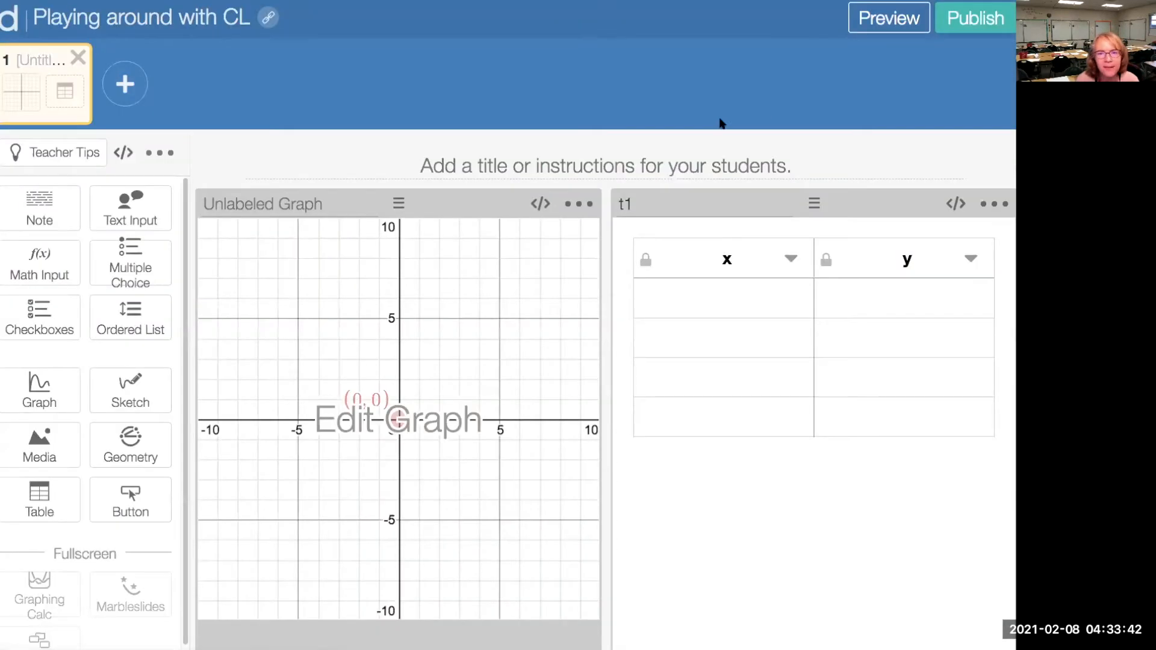
Step: Preview the student screen without the script, test x = 1 and y = 2 in the table's first row, clear both and close the preview
click(877, 31)
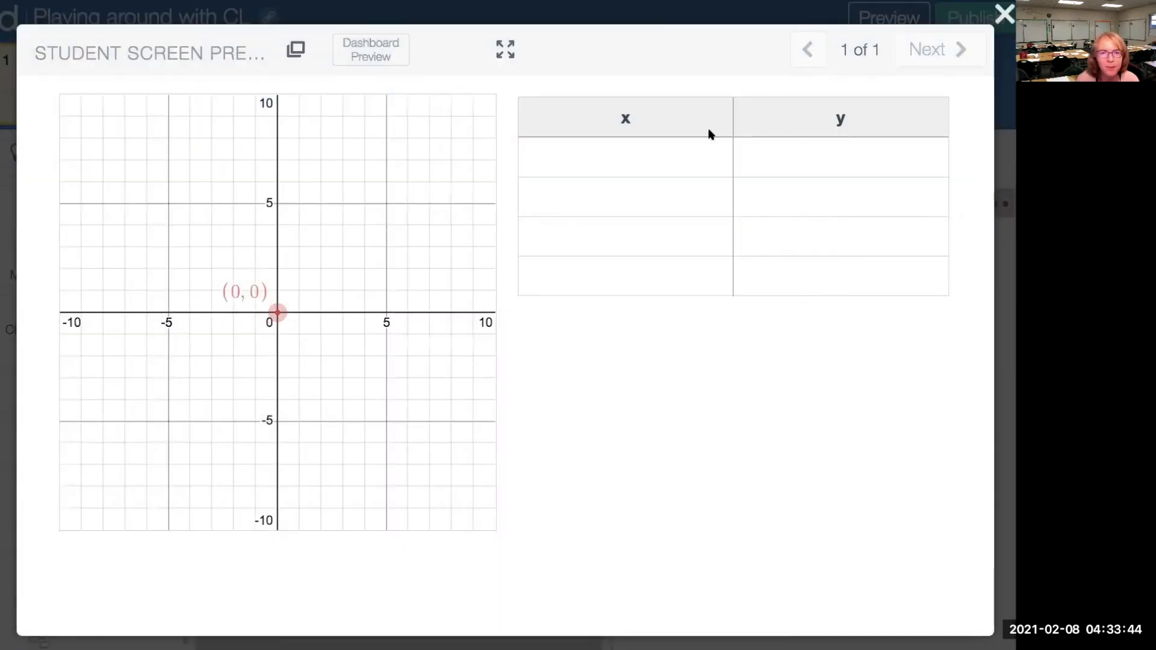
click(591, 161)
text(1)
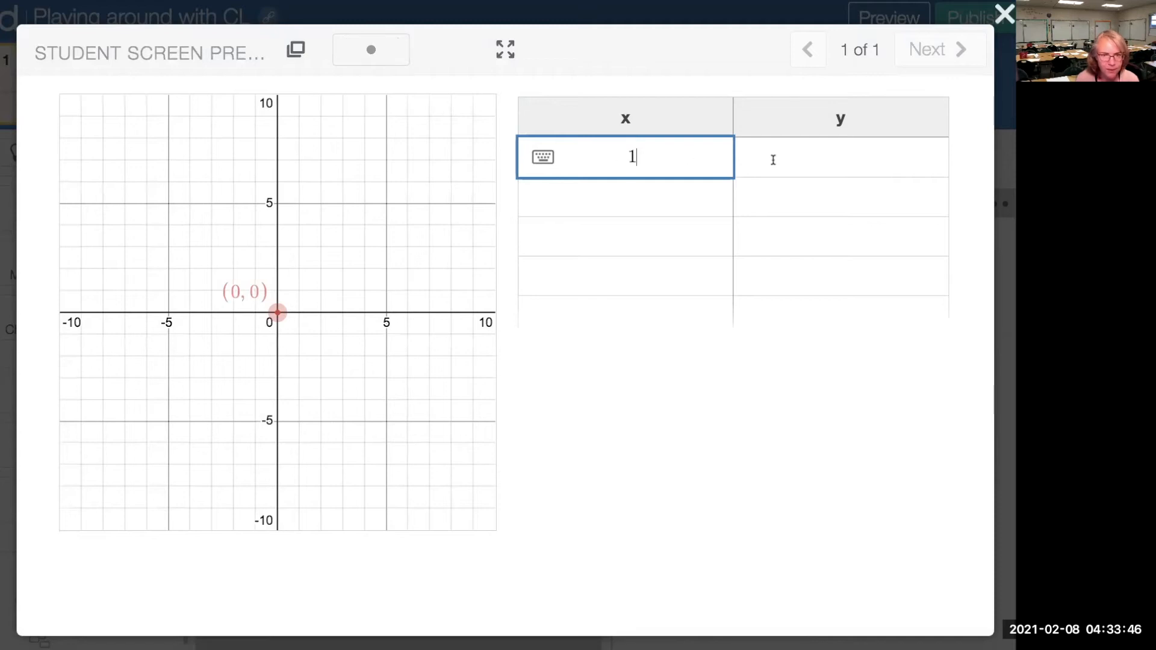
click(792, 158)
text(2)
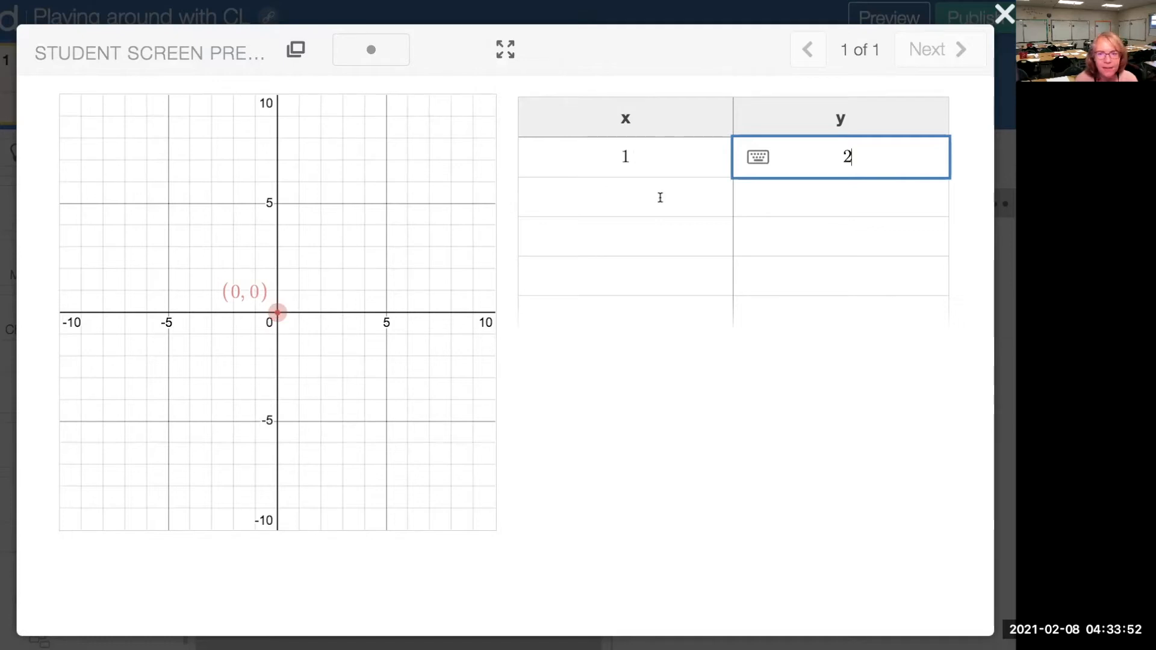
key(BackSpace)
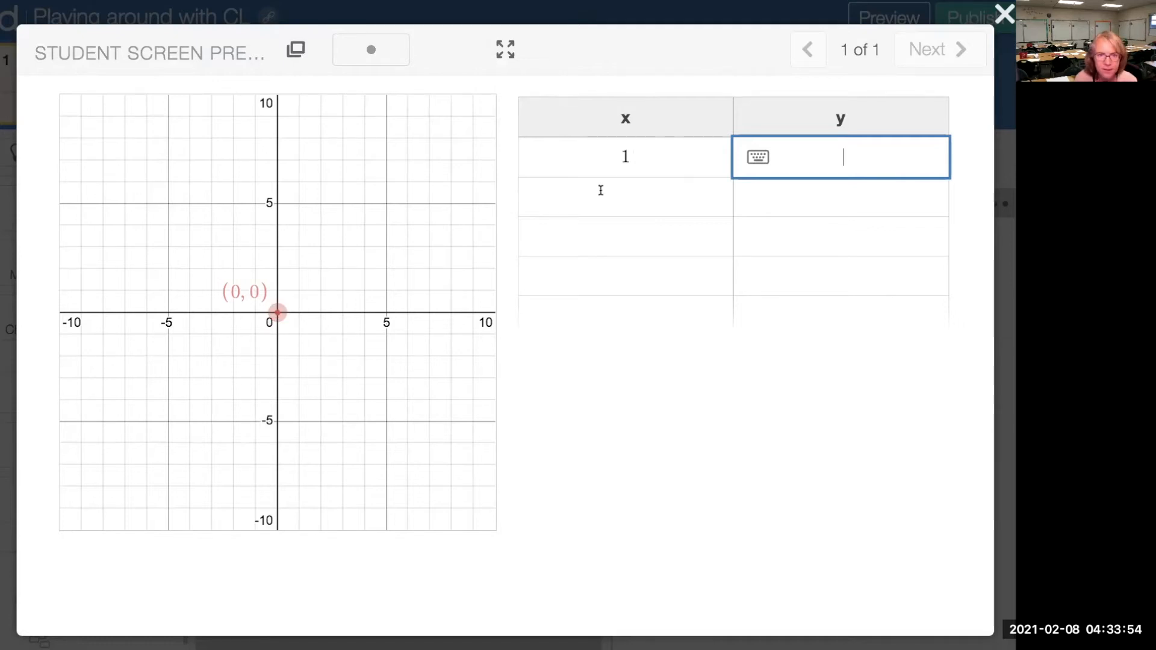
click(634, 158)
key(BackSpace)
click(1005, 14)
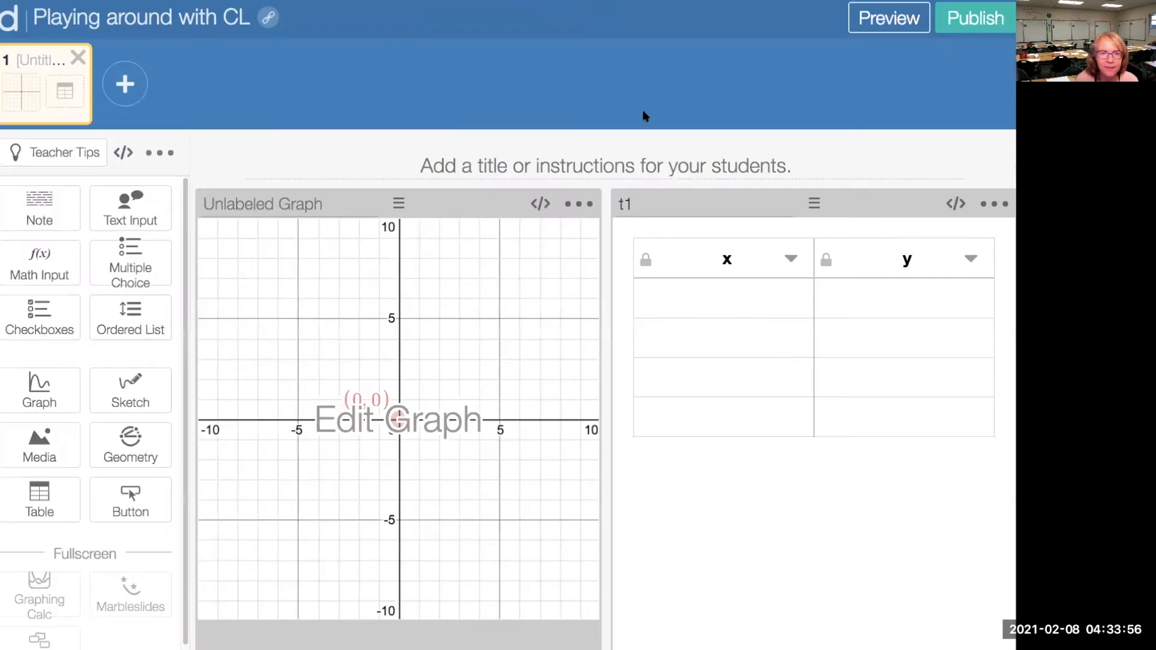
Step: Paste the copied p and q numberList lines back into the graph's script and finish editing
click(541, 203)
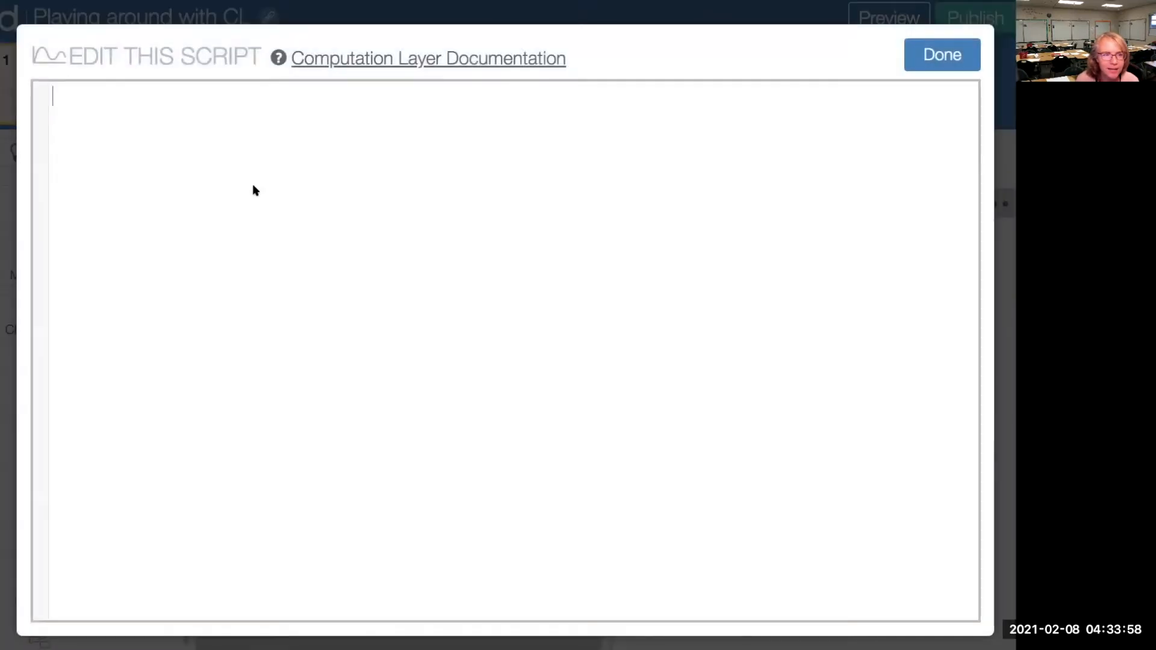
key(ctrl+v)
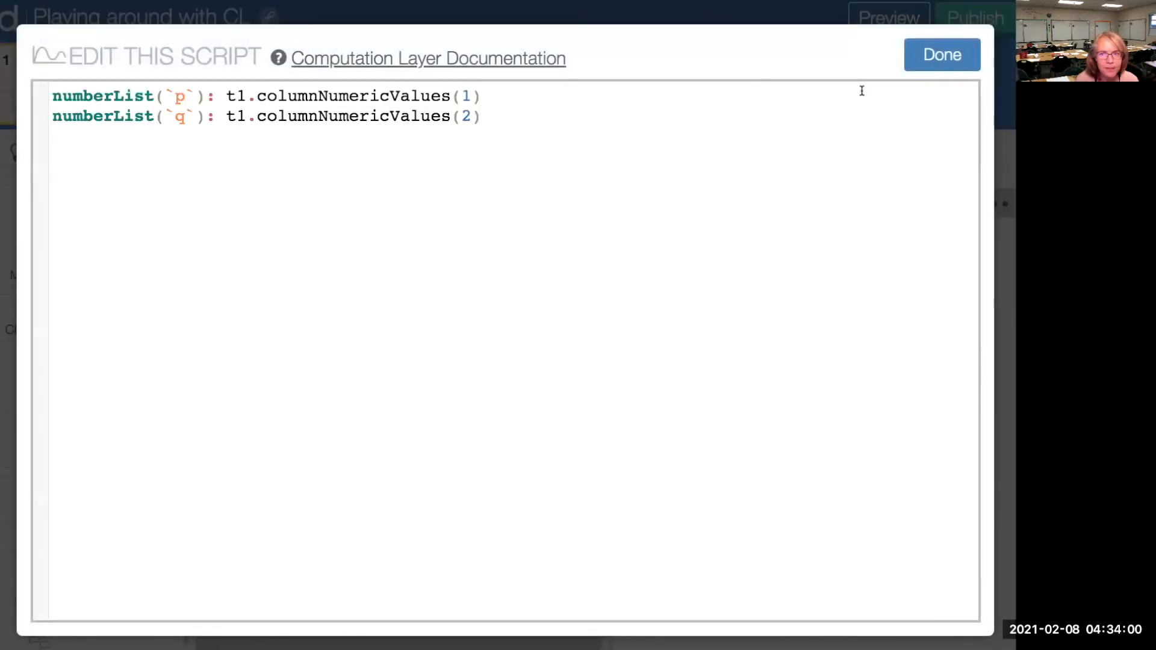
click(950, 57)
click(729, 299)
text(1)
click(916, 304)
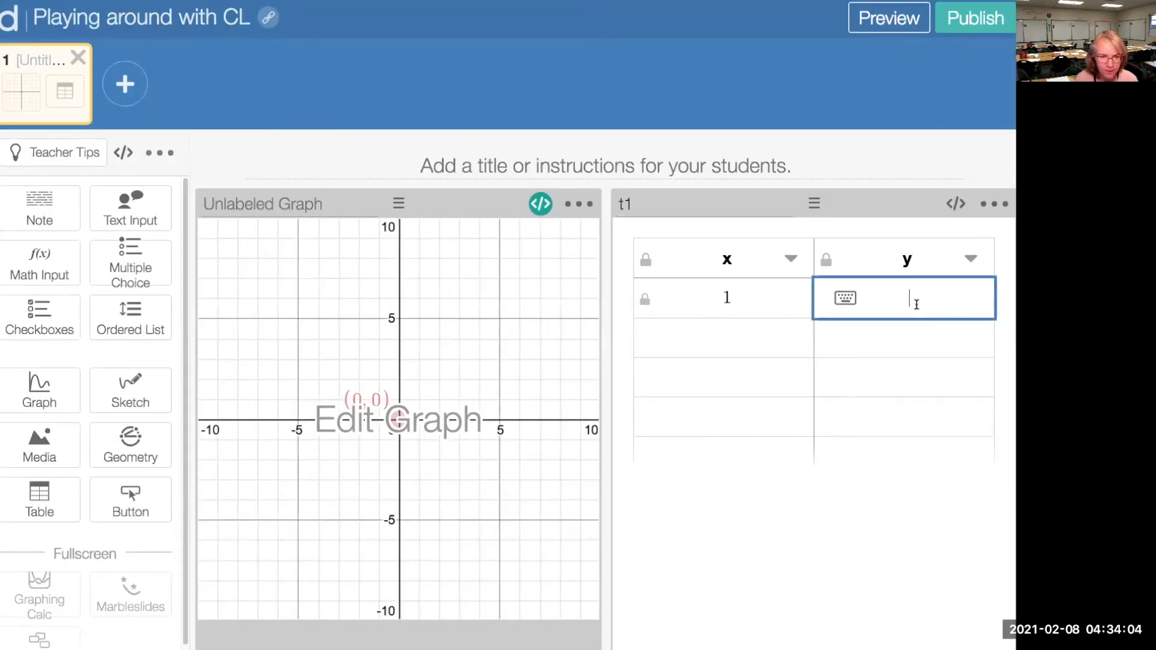
text(2)
drag(932, 299, 895, 297)
key(BackSpace)
click(728, 296)
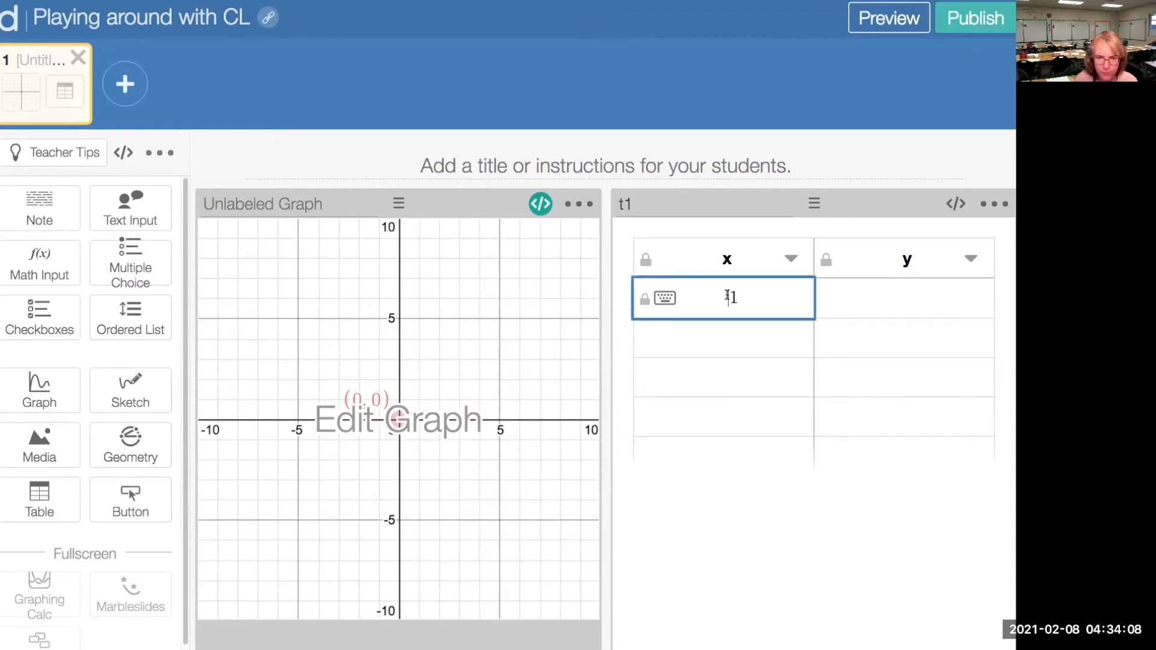
key(BackSpace)
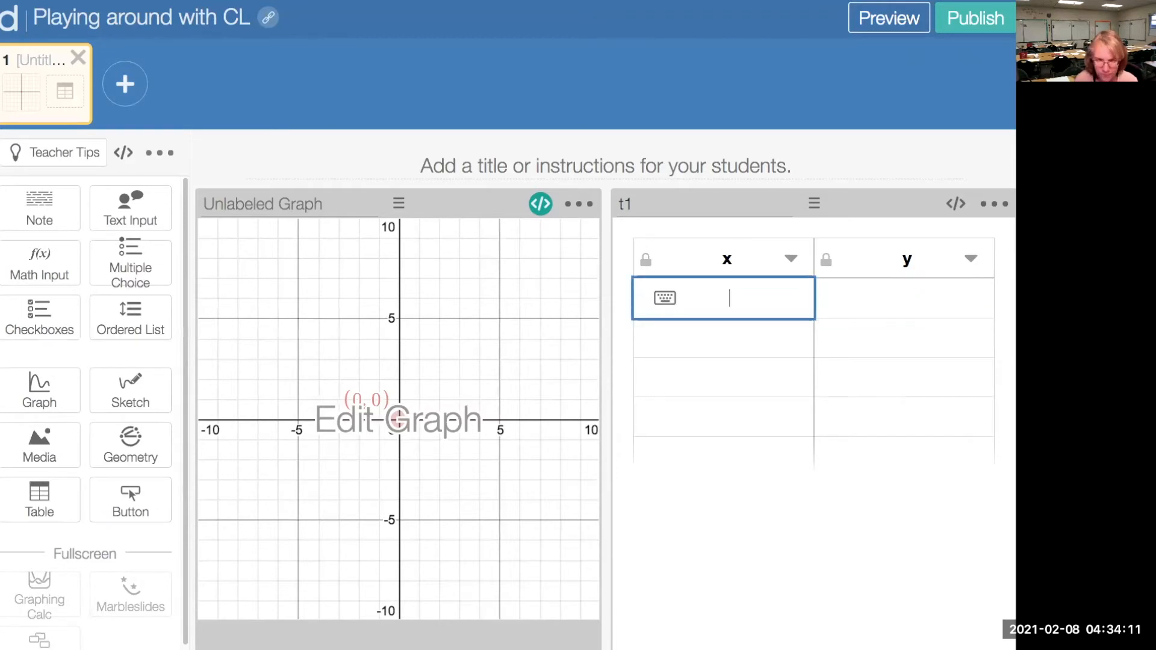
Step: Preview the student screen, test the table with the points (1, 2) and (3, 4), and close the preview
click(885, 27)
click(642, 159)
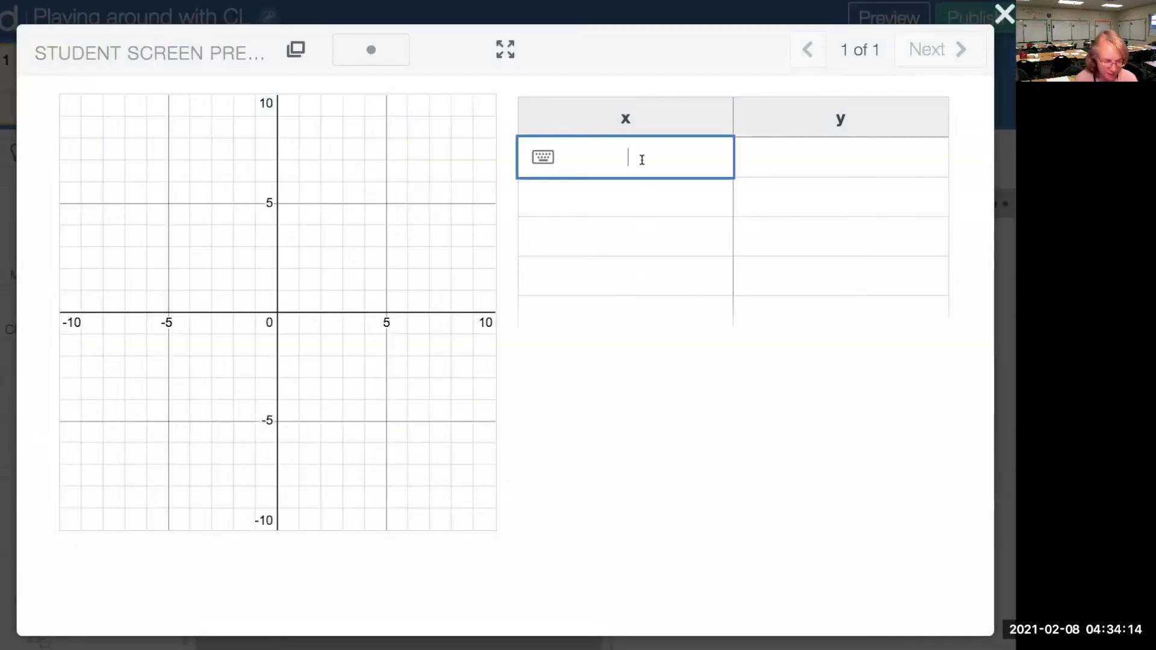
text(1)
click(807, 154)
text(2)
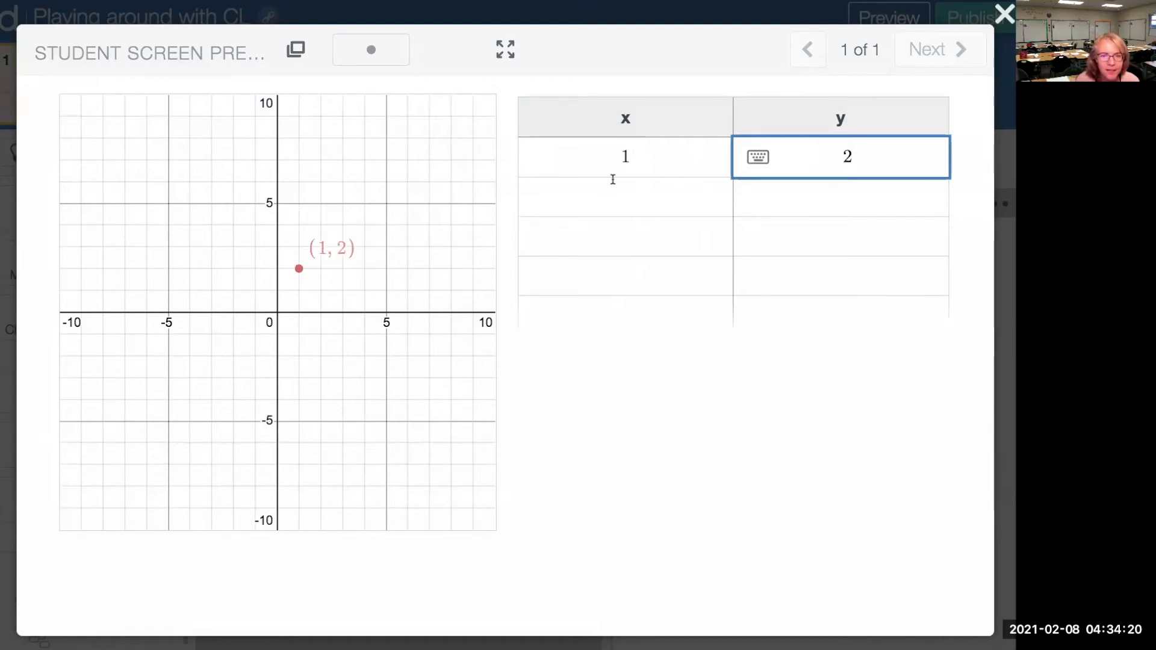
click(634, 195)
text(3)
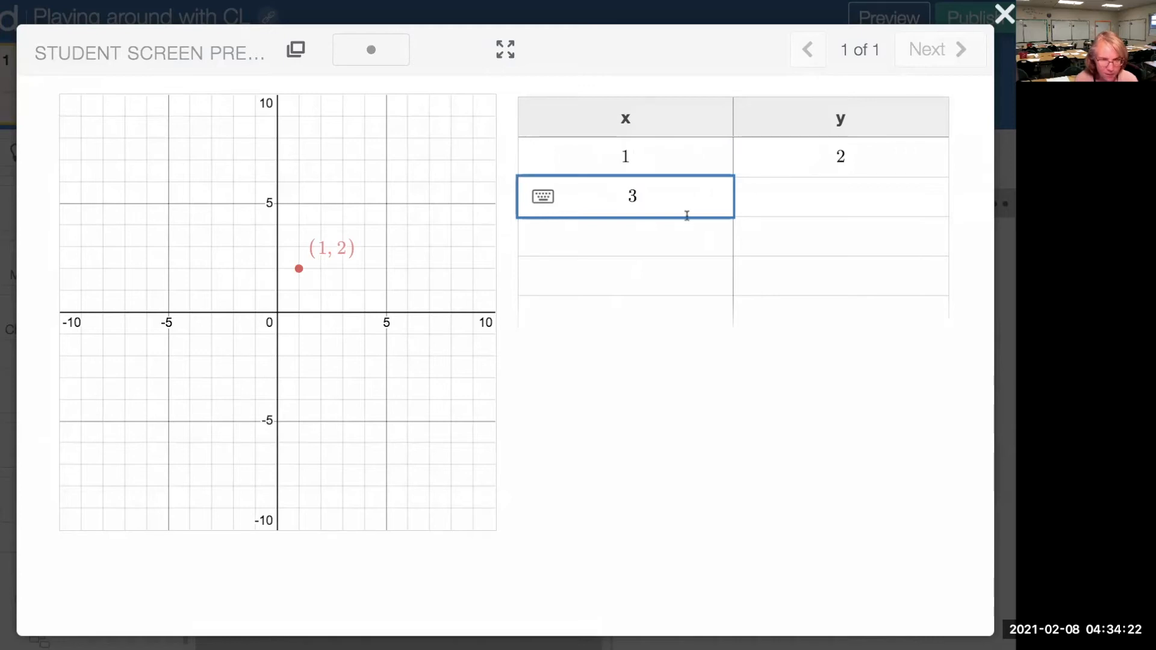
click(851, 205)
text(4)
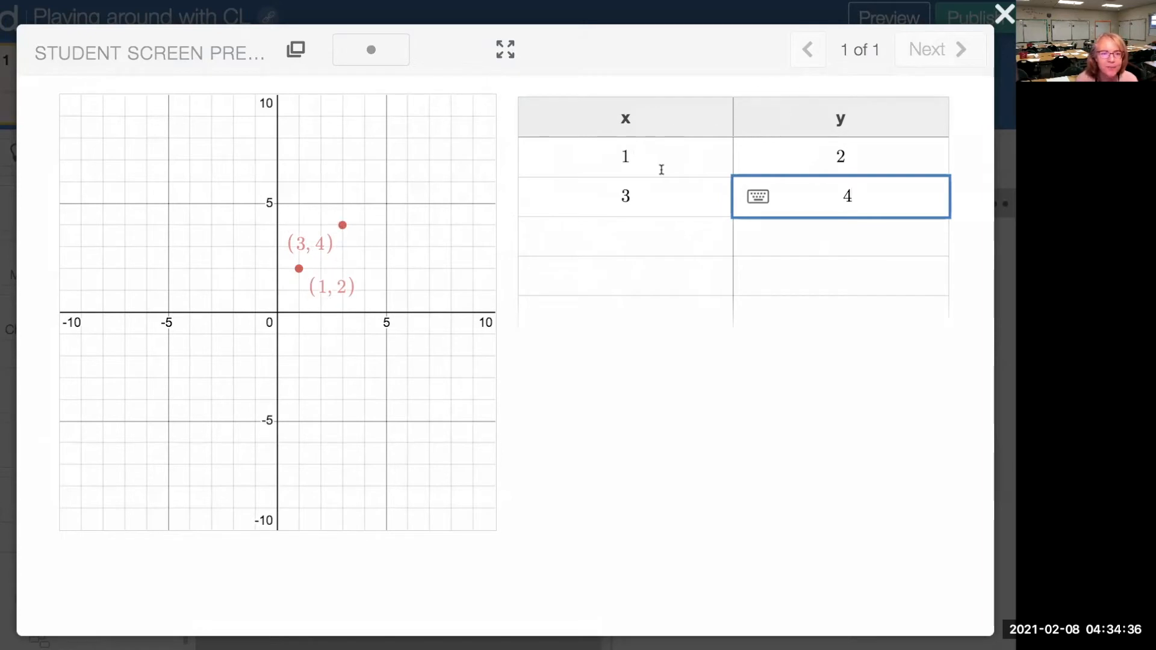
click(1003, 15)
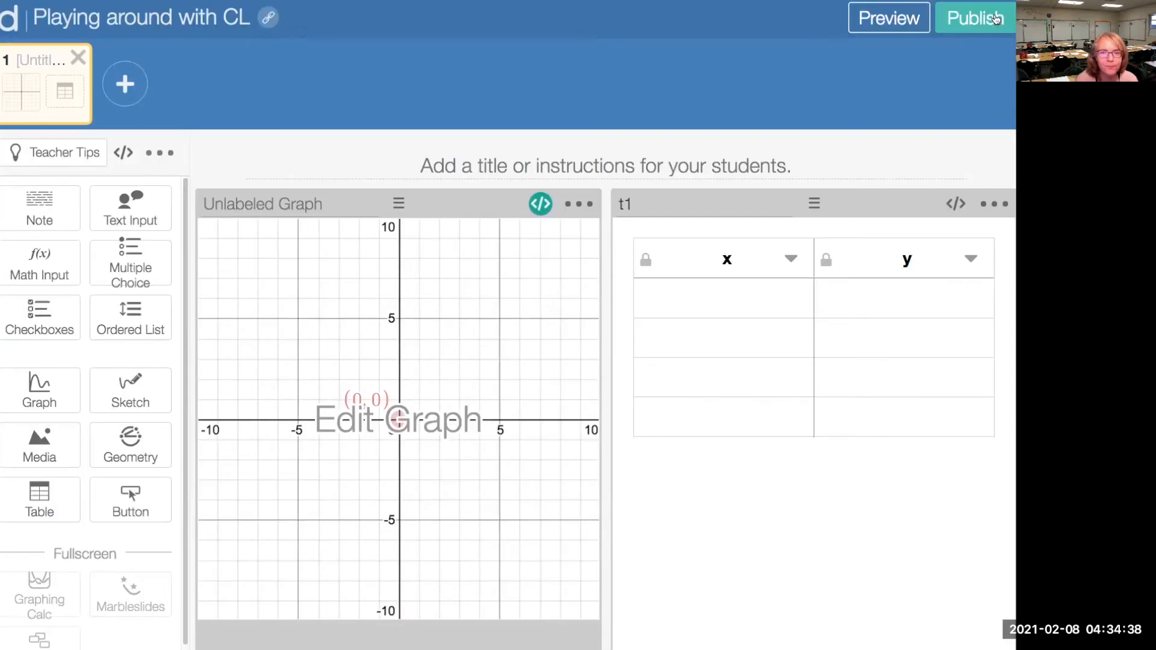
Step: Colour the graph's (p,q) point blue, place its label left of the point and finish editing the graph
click(398, 421)
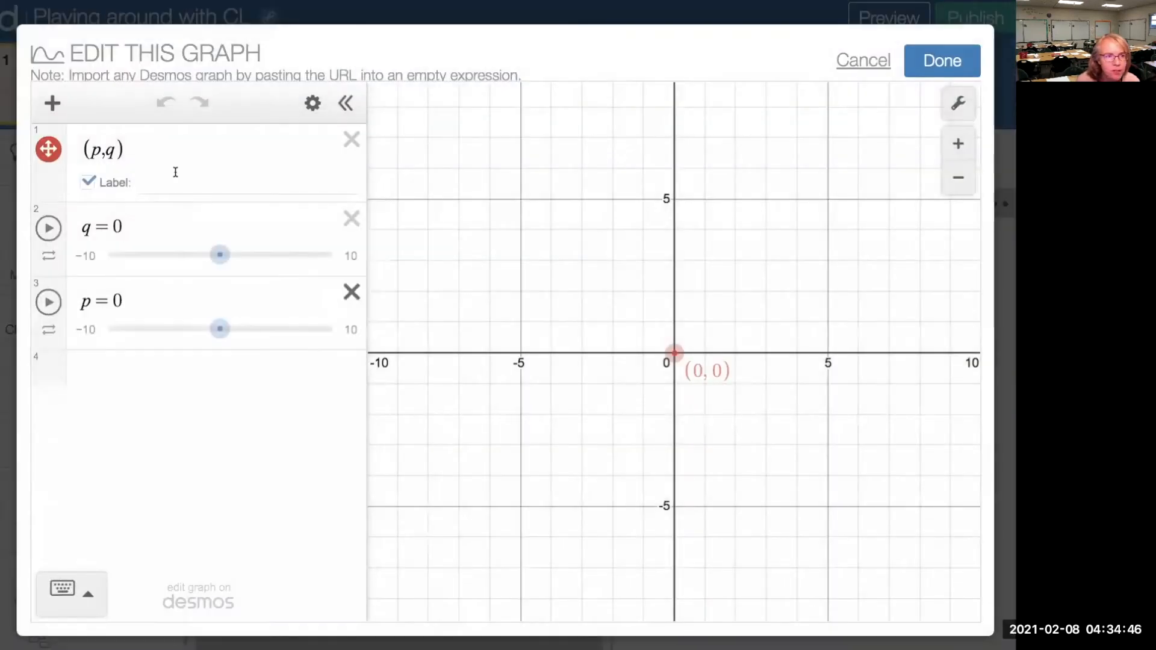
click(48, 153)
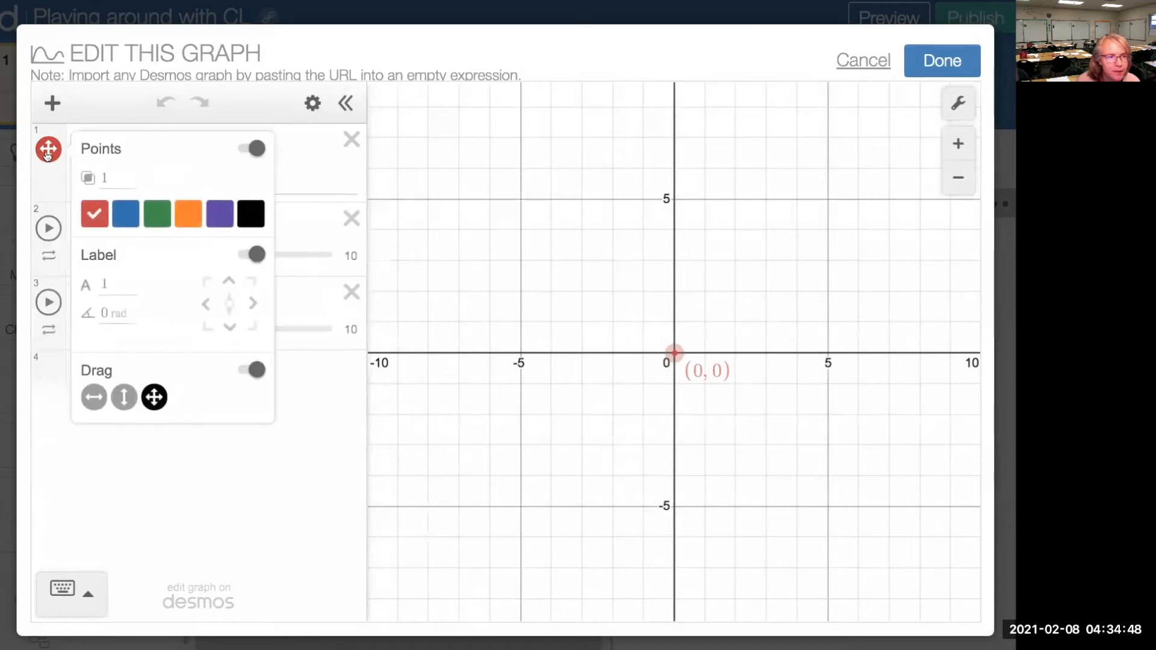
click(121, 216)
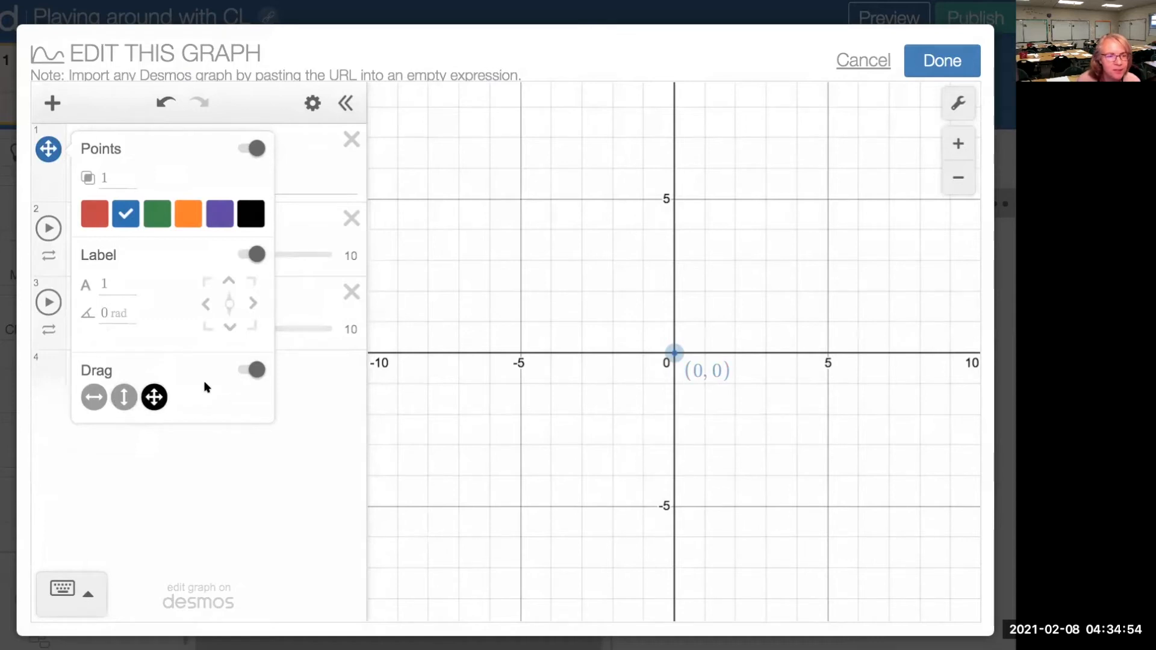
click(228, 283)
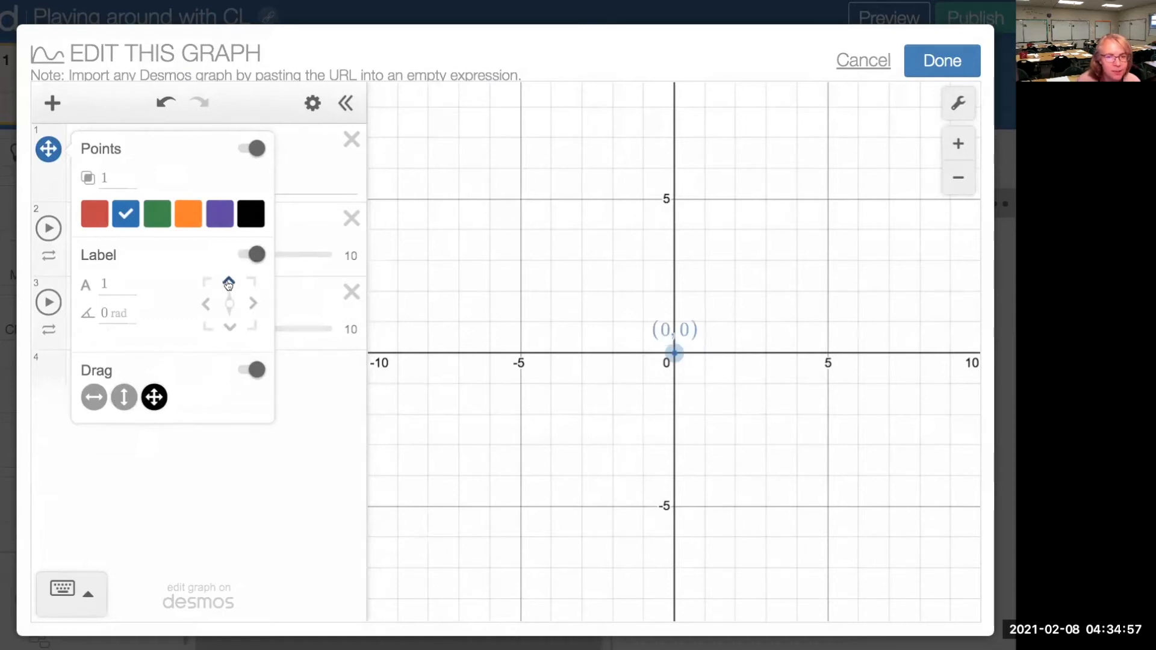
click(206, 305)
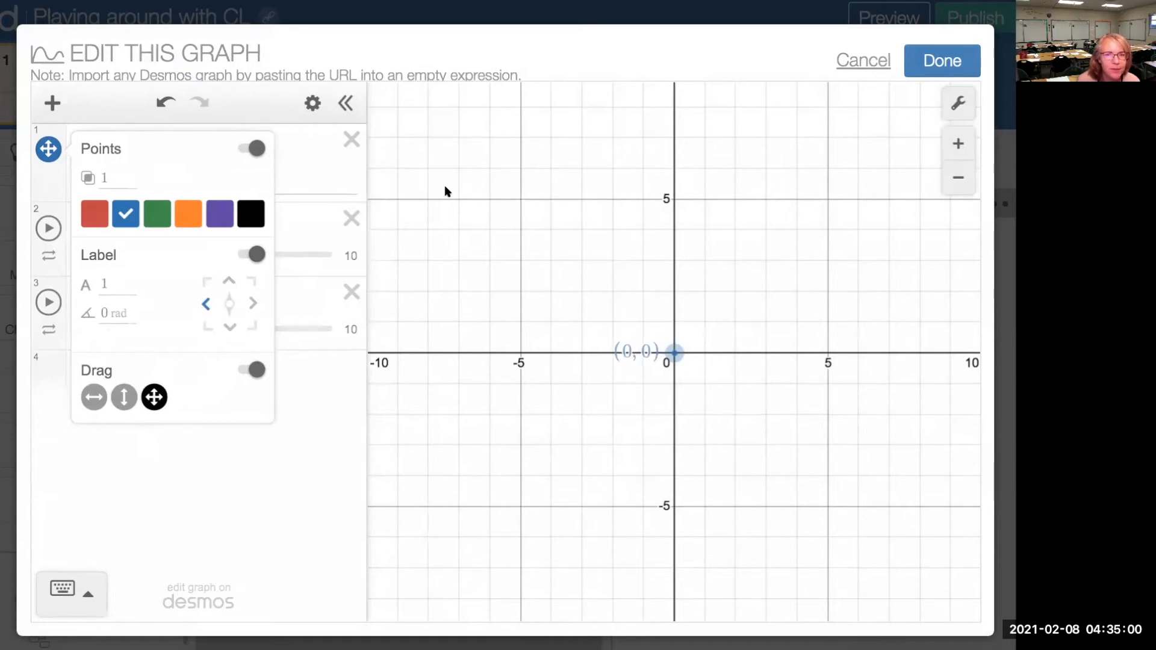
click(927, 63)
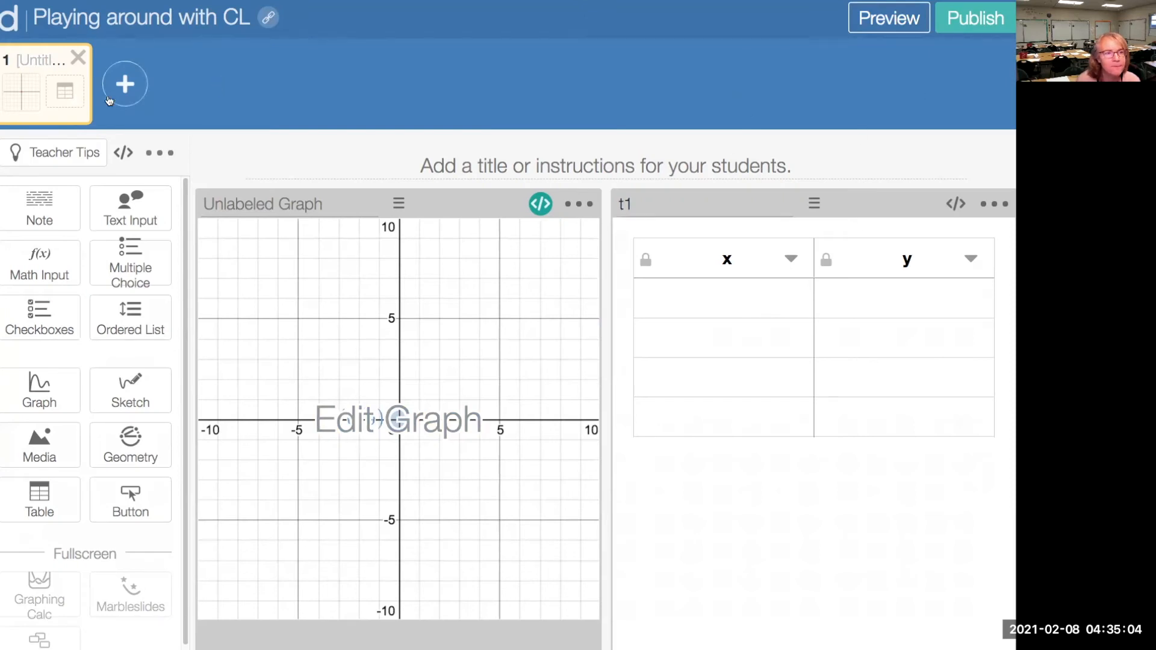
Step: Add a second activity screen containing a math input and a graph
click(123, 84)
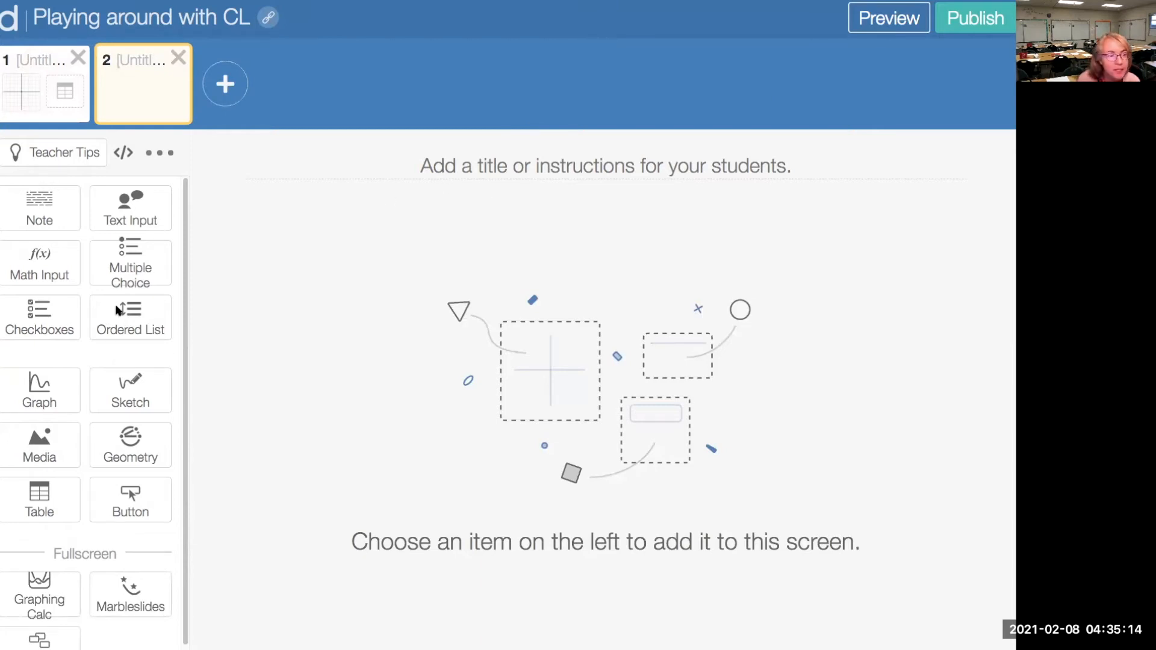
click(54, 272)
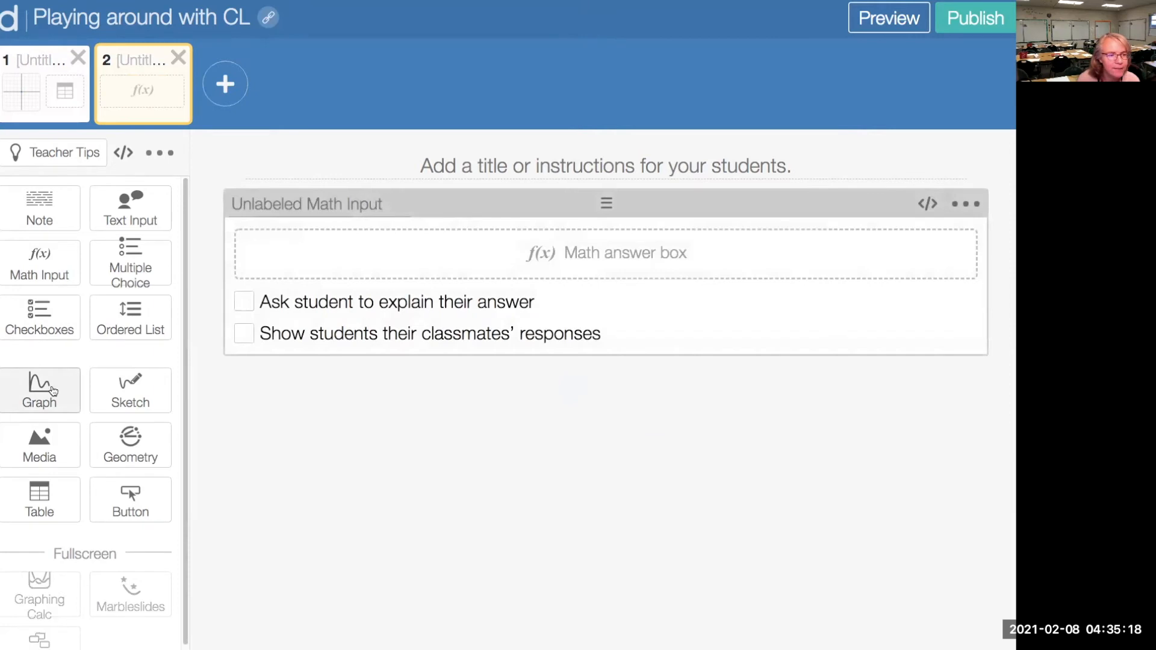
click(42, 383)
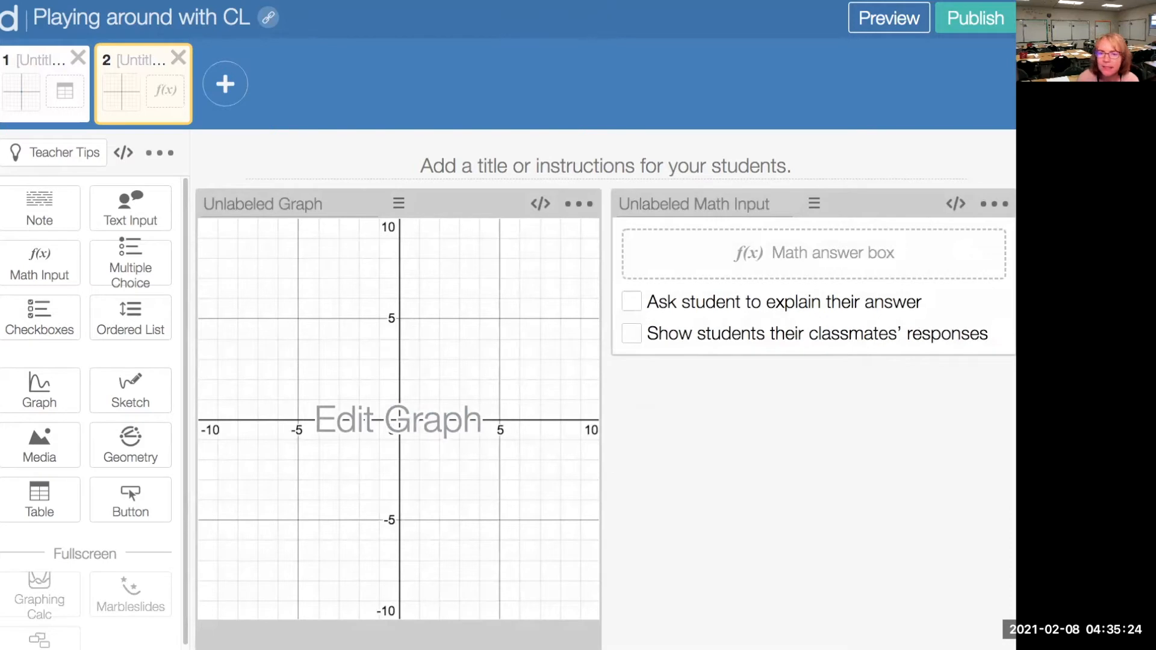
Step: Title the second screen "Type in the equation of a line"
click(587, 169)
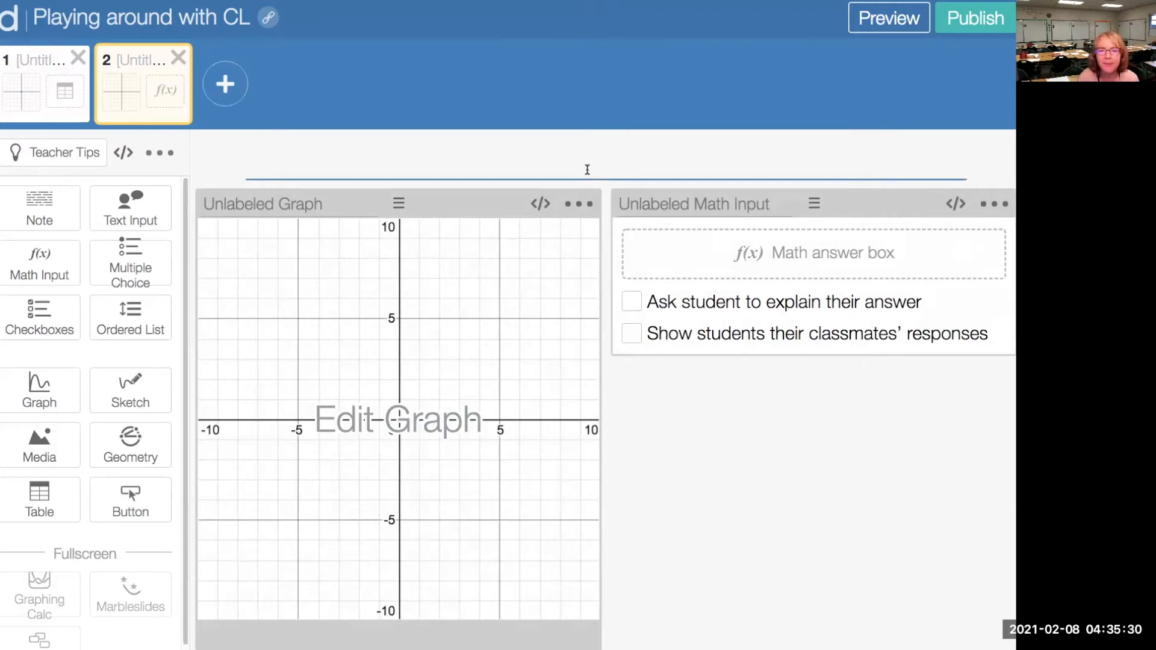
text(Type int)
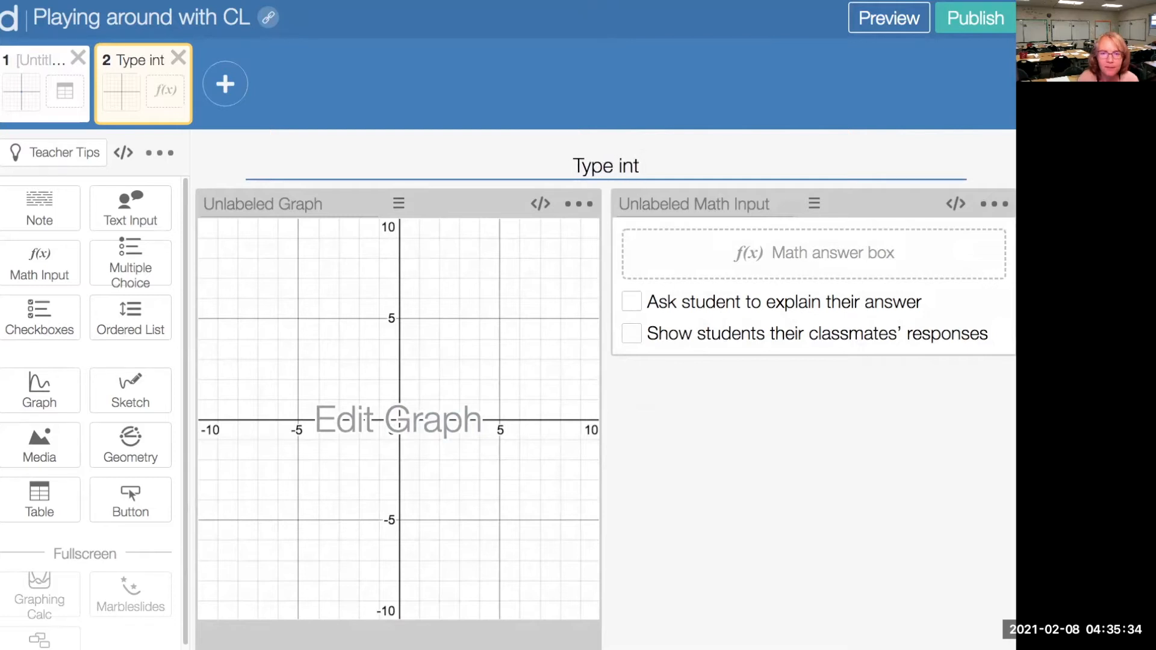
key(BackSpace)
text(th)
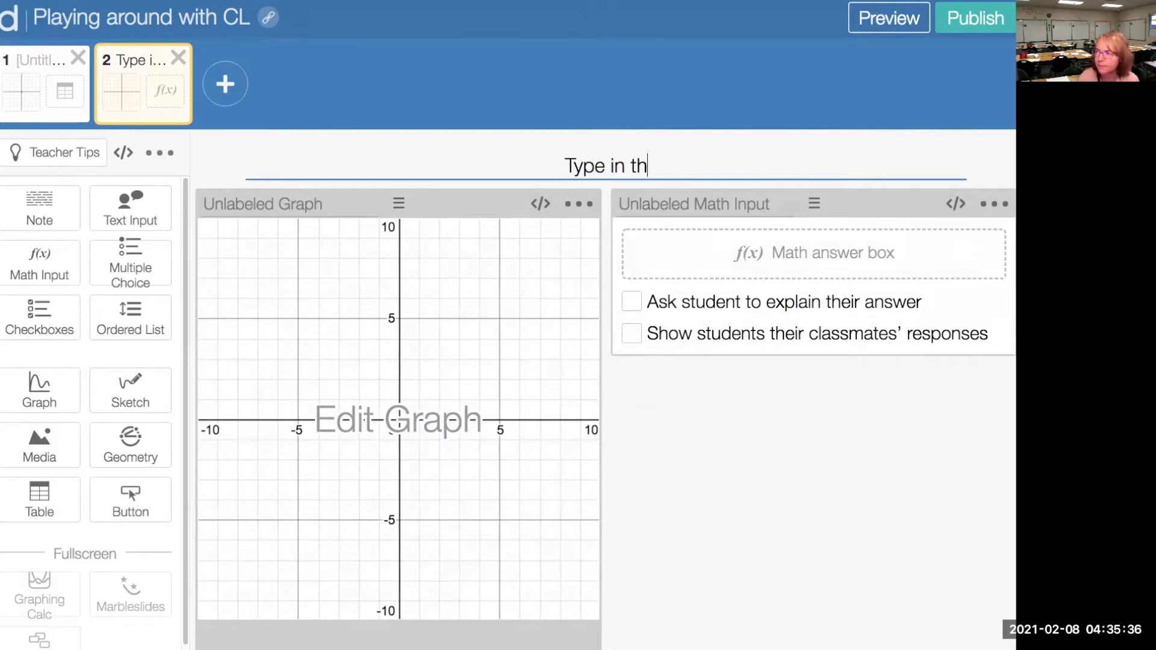
text(e equation of a line)
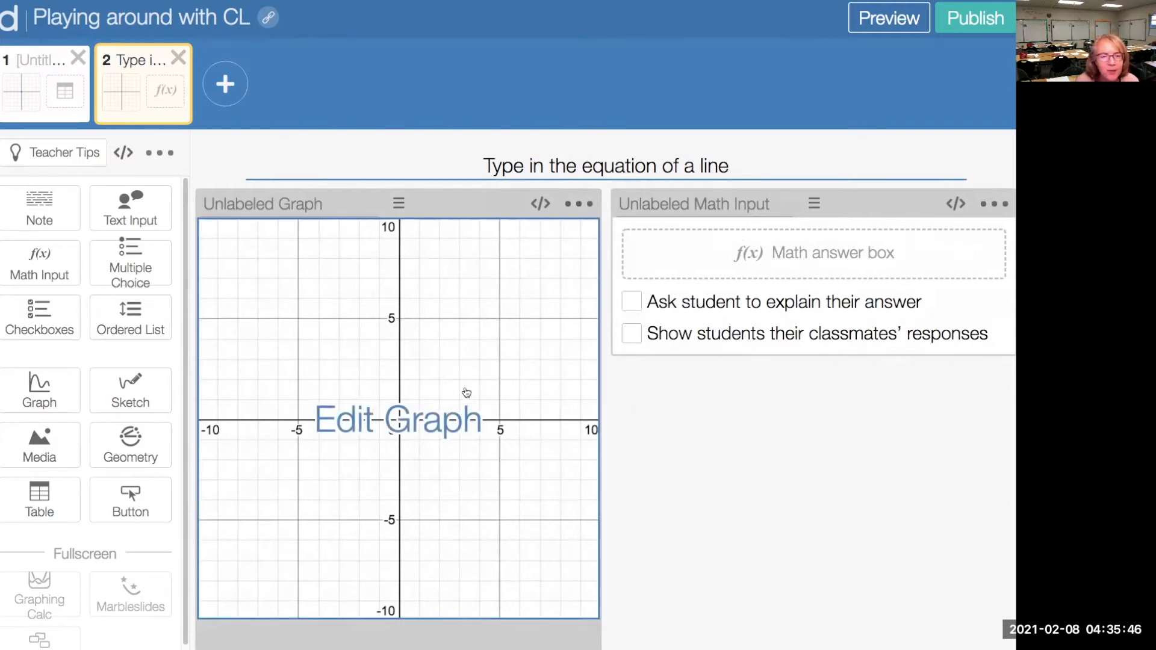
Step: Preview the second screen, test an equation entry for y in the answer box, clear it and close the preview
click(903, 26)
click(612, 160)
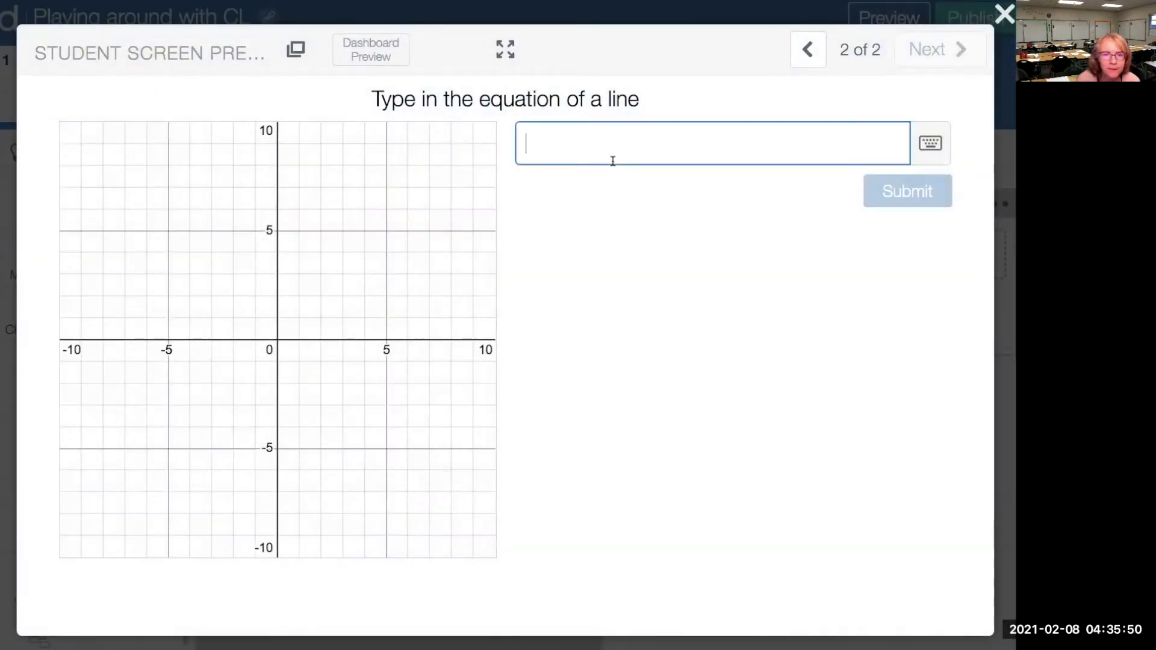
text(y=x)
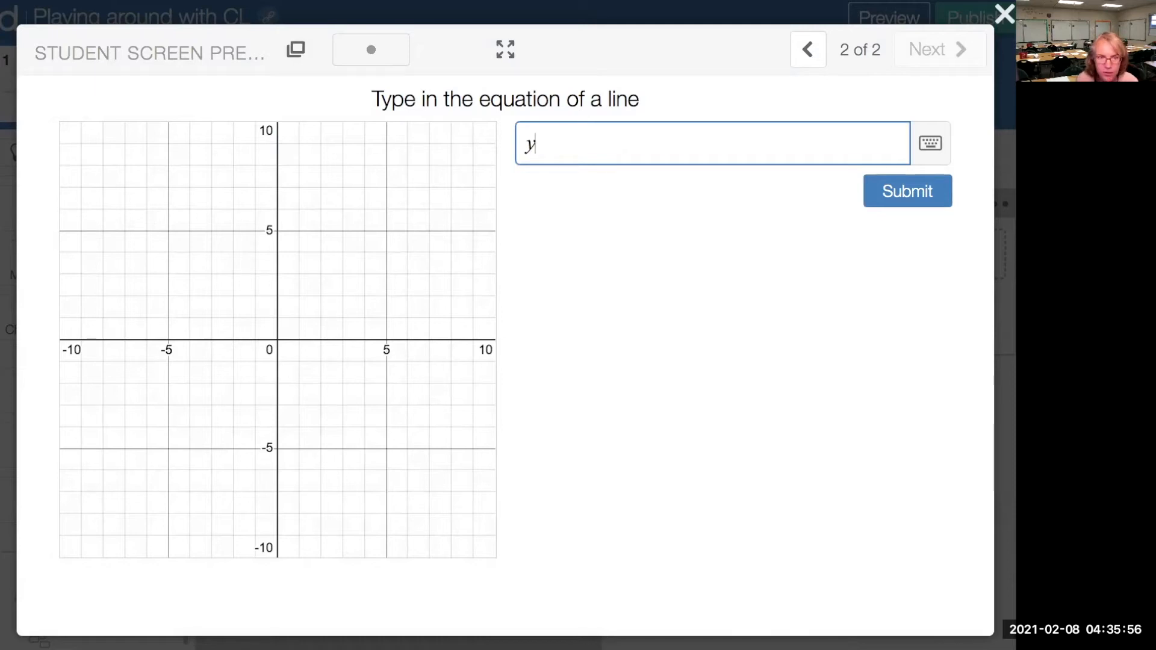
key(BackSpace)
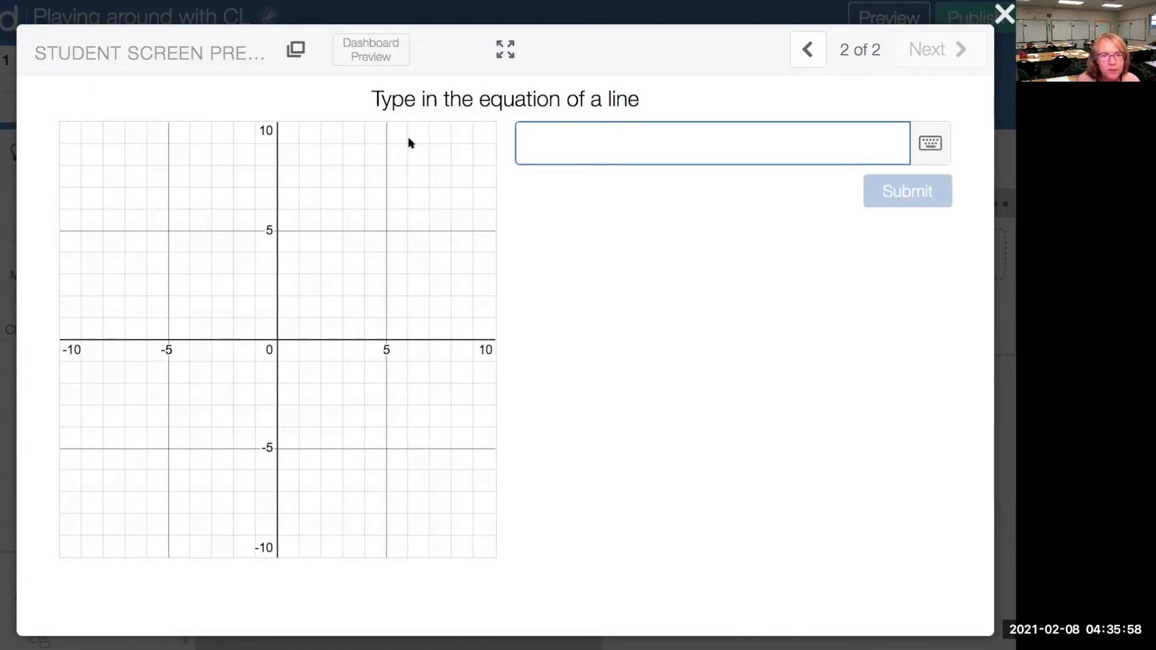
click(1005, 14)
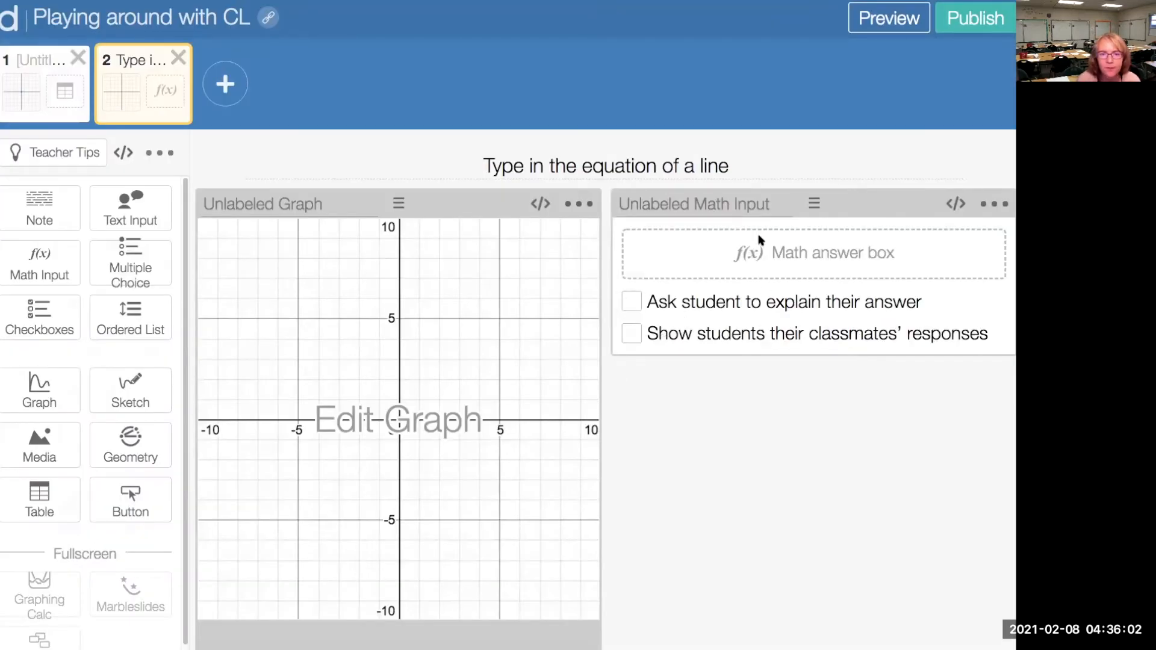
Step: Name the second screen's math input input2
click(654, 201)
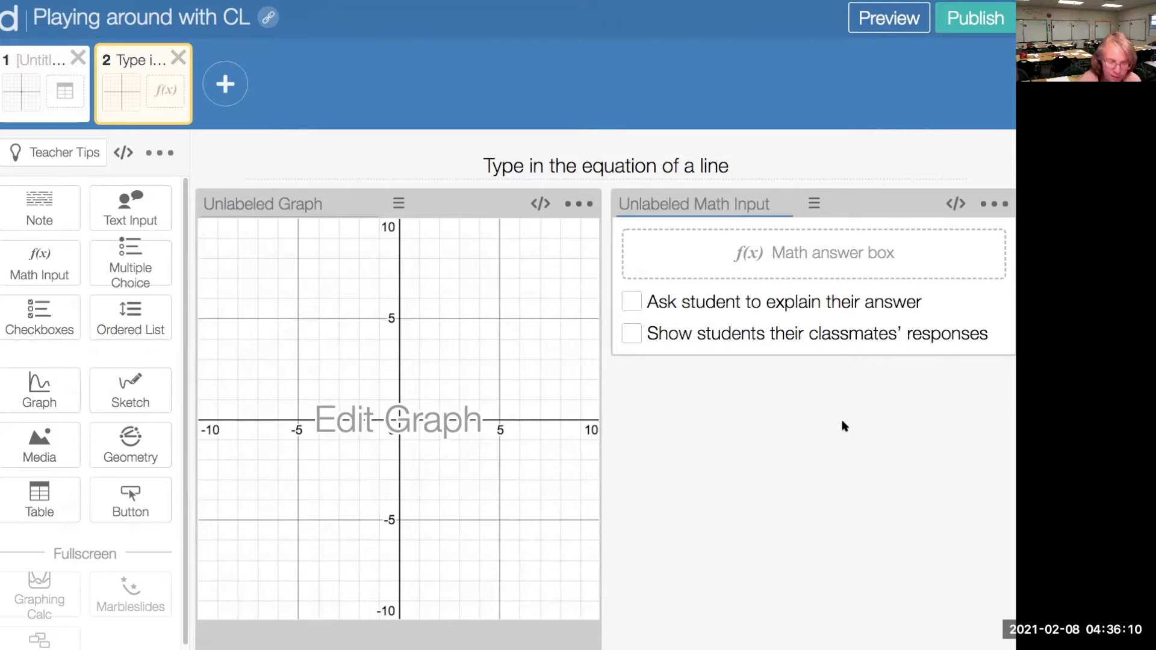
text(input)
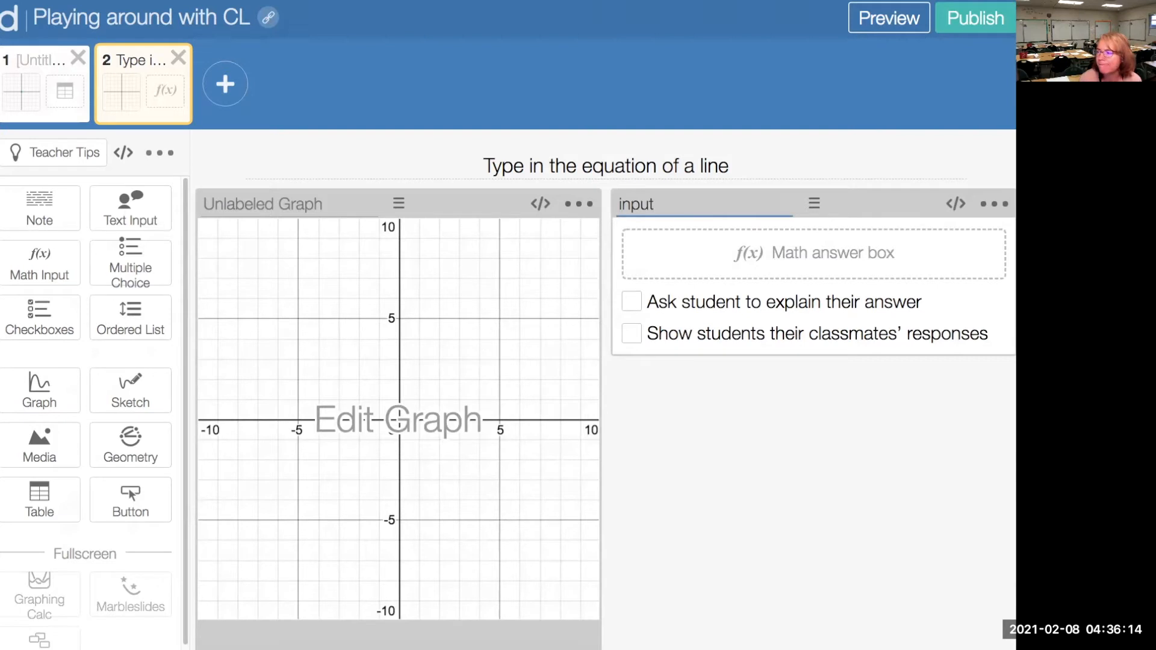
text(2)
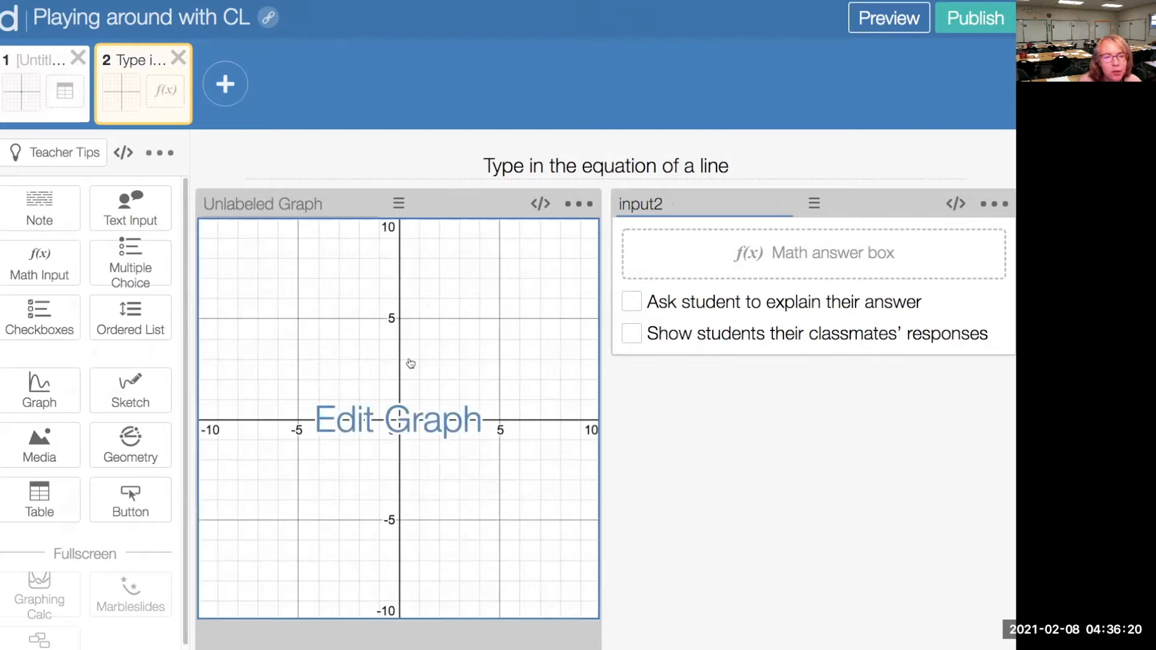
click(813, 458)
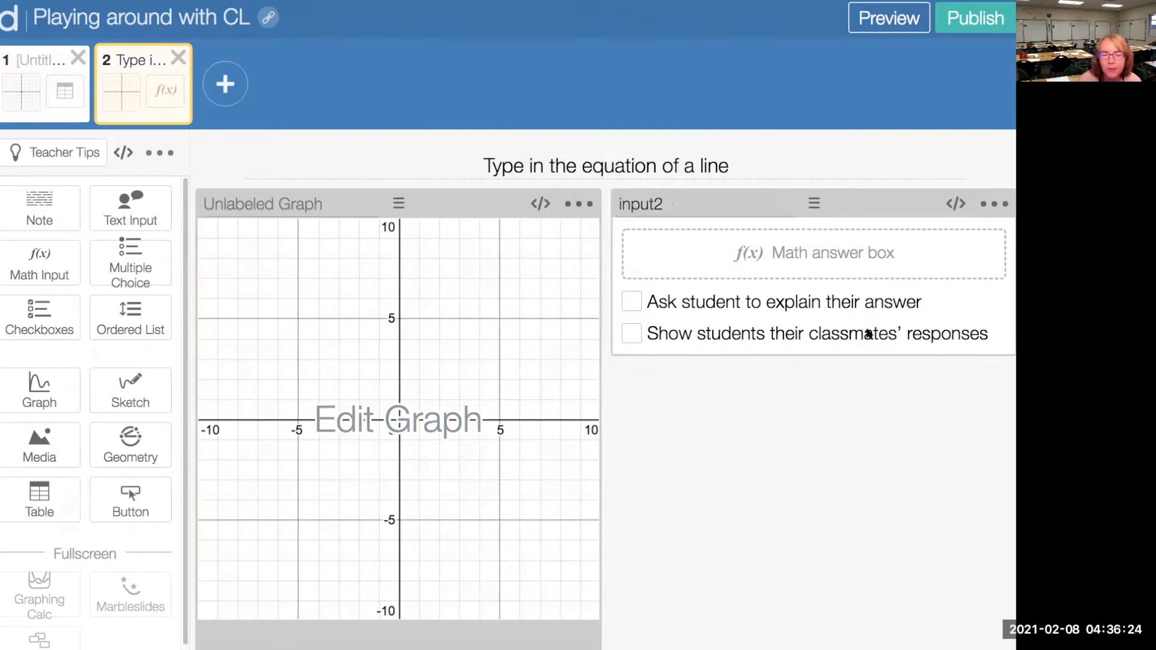
Step: Enter f(x) as the first expression of the second screen's graph and finish editing it
click(419, 425)
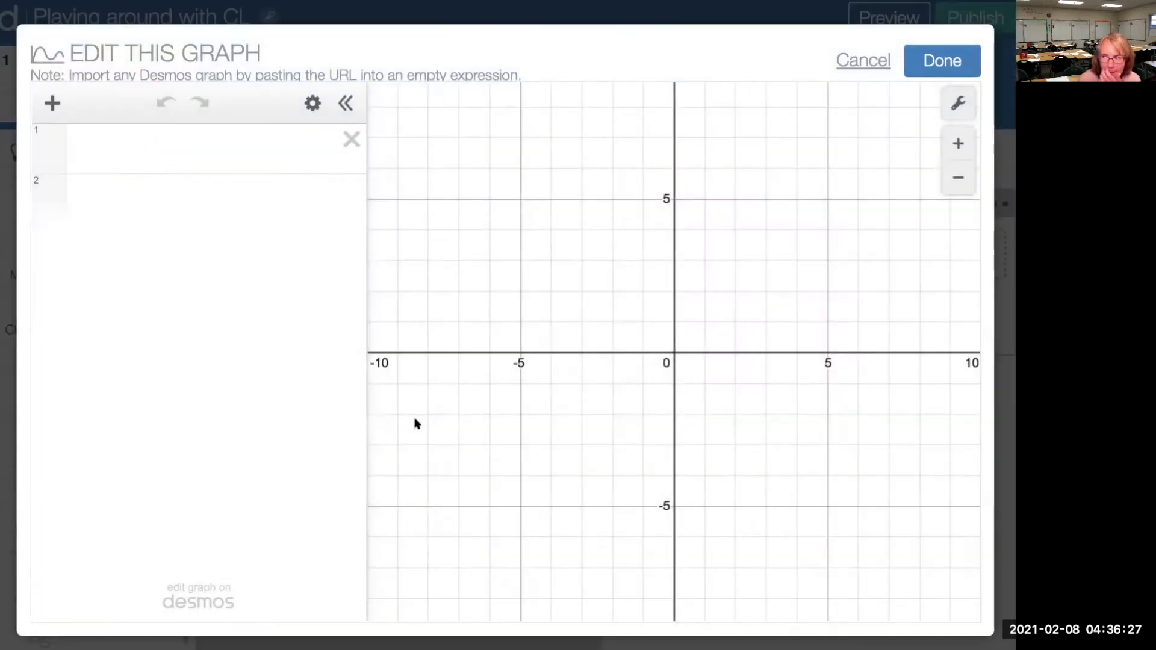
click(155, 153)
text(f)
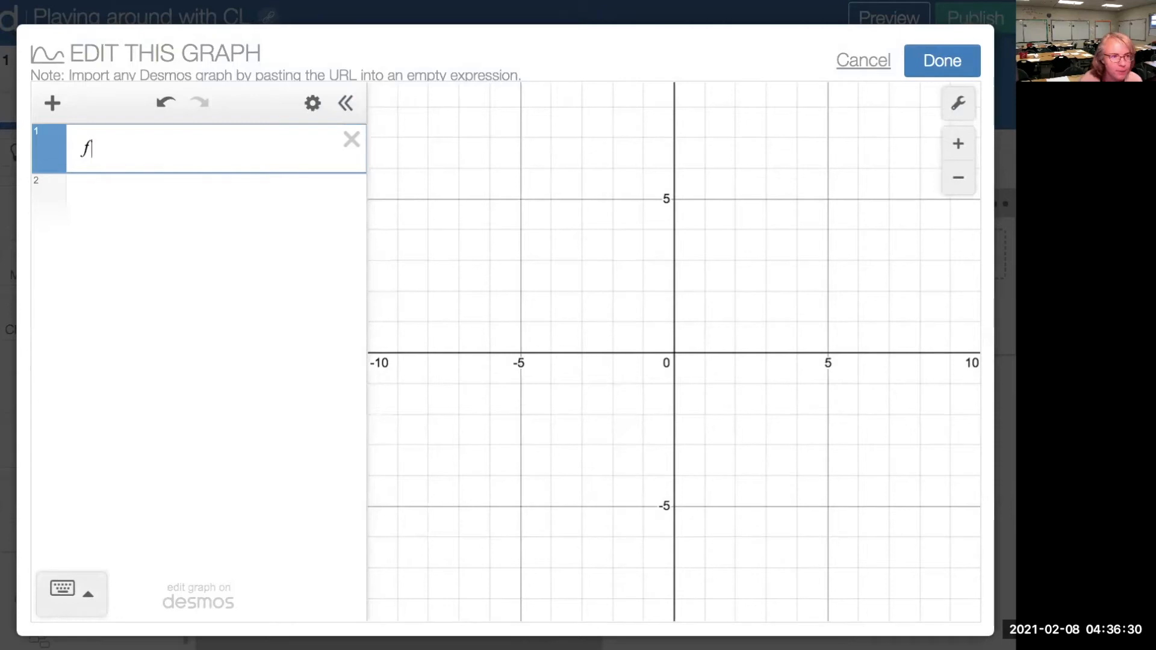
text((s))
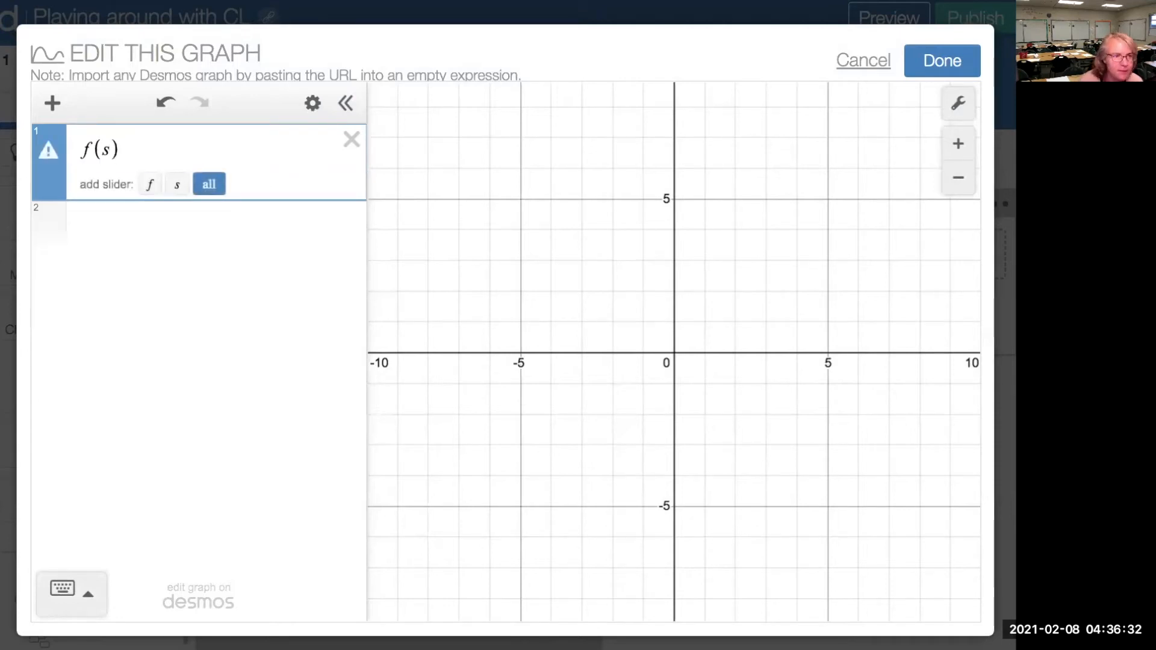
key(BackSpace)
key(BackSpace)
text(x))
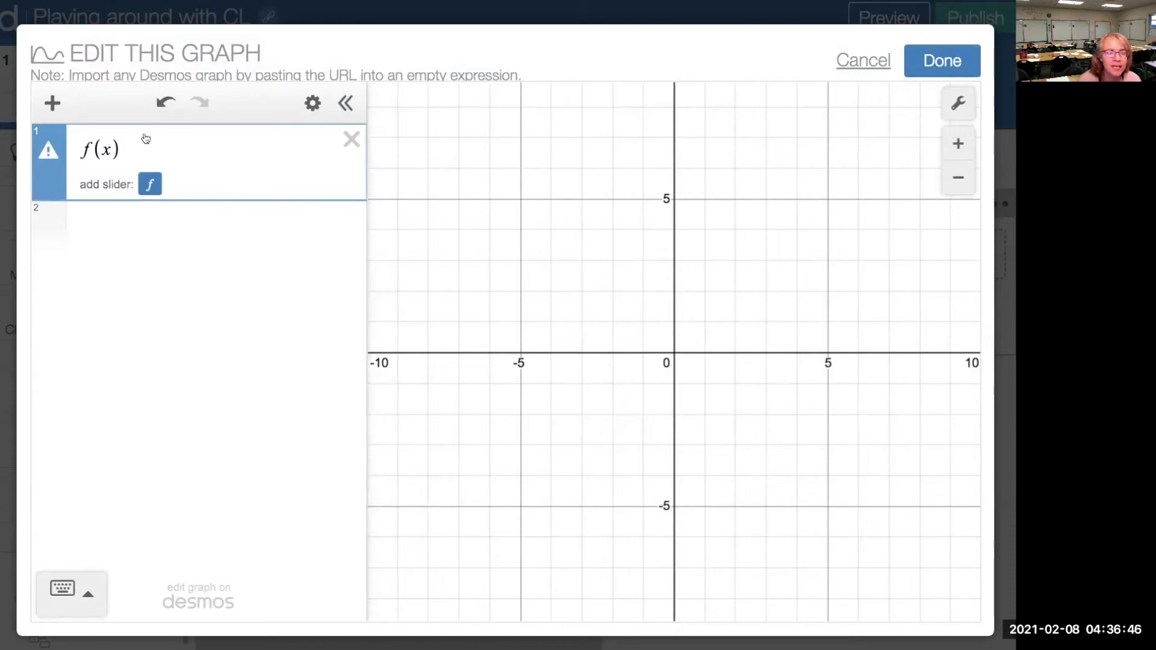
click(935, 63)
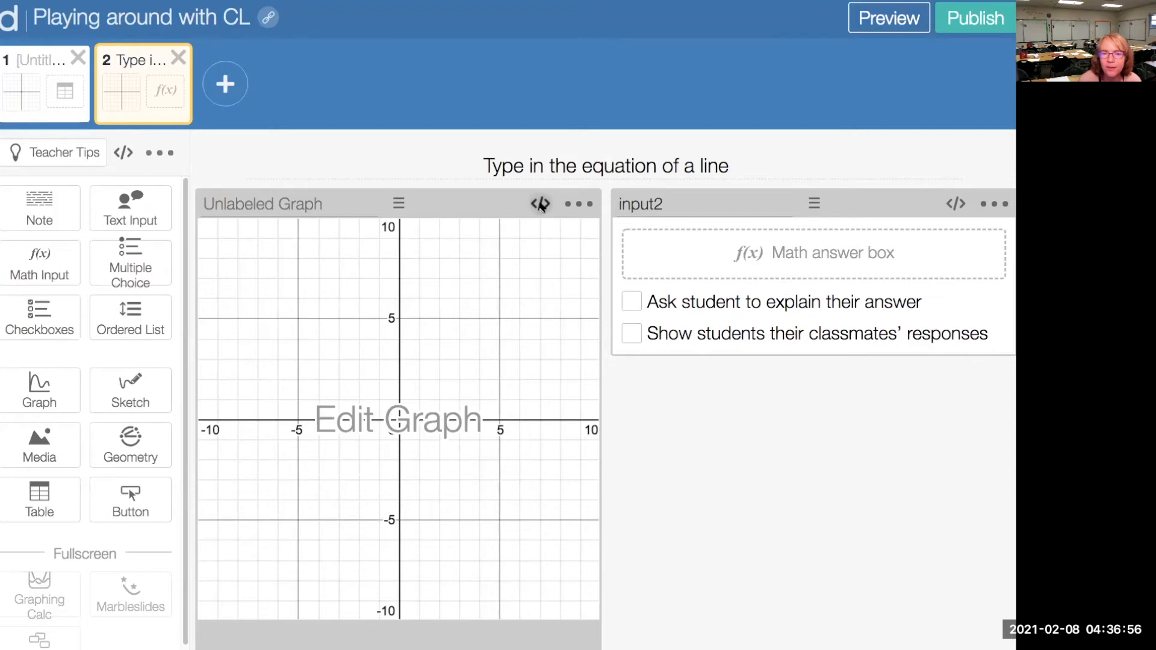
Step: Start the graph's script on the second screen with function(`f`): simpleFunction()
click(541, 204)
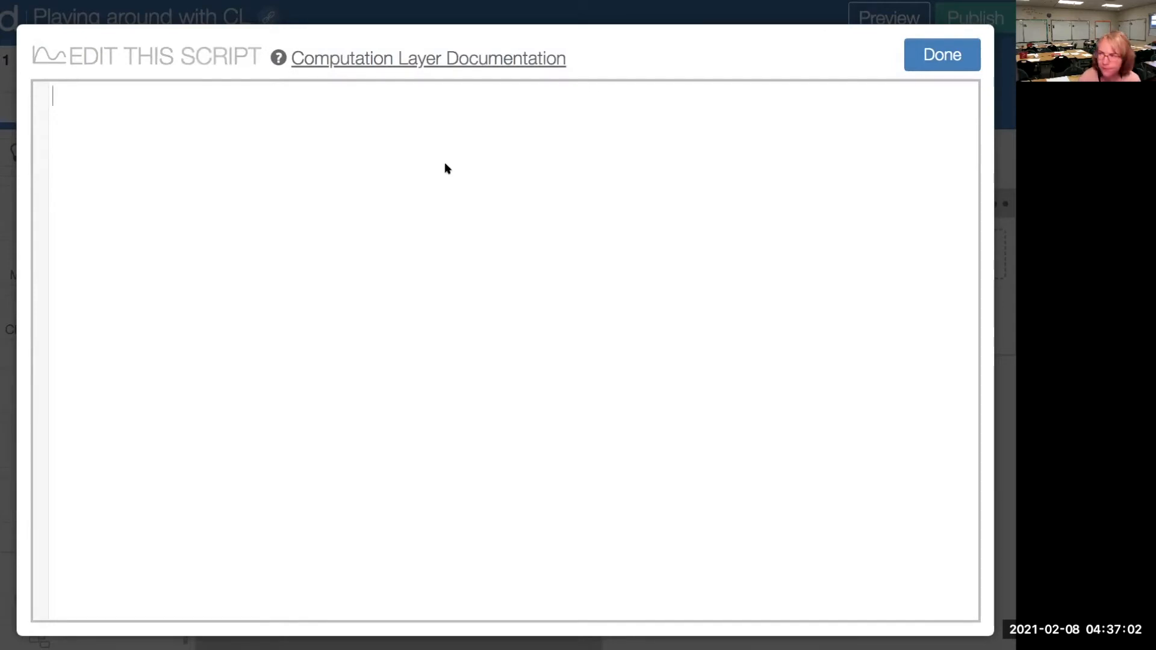
text(fu)
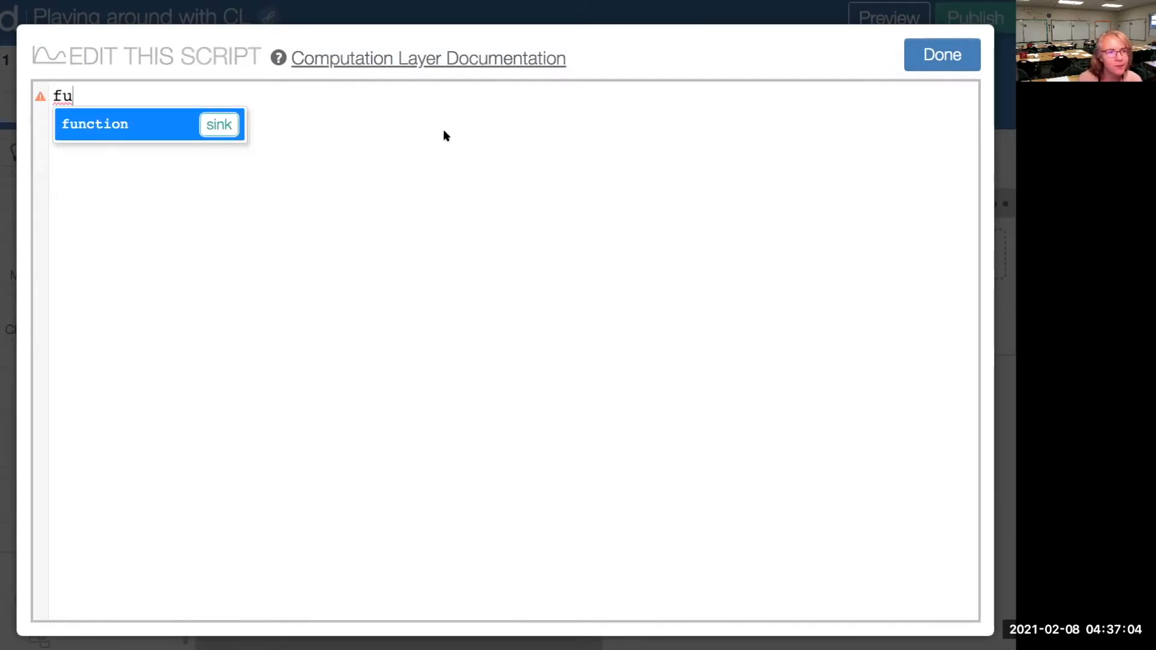
click(219, 131)
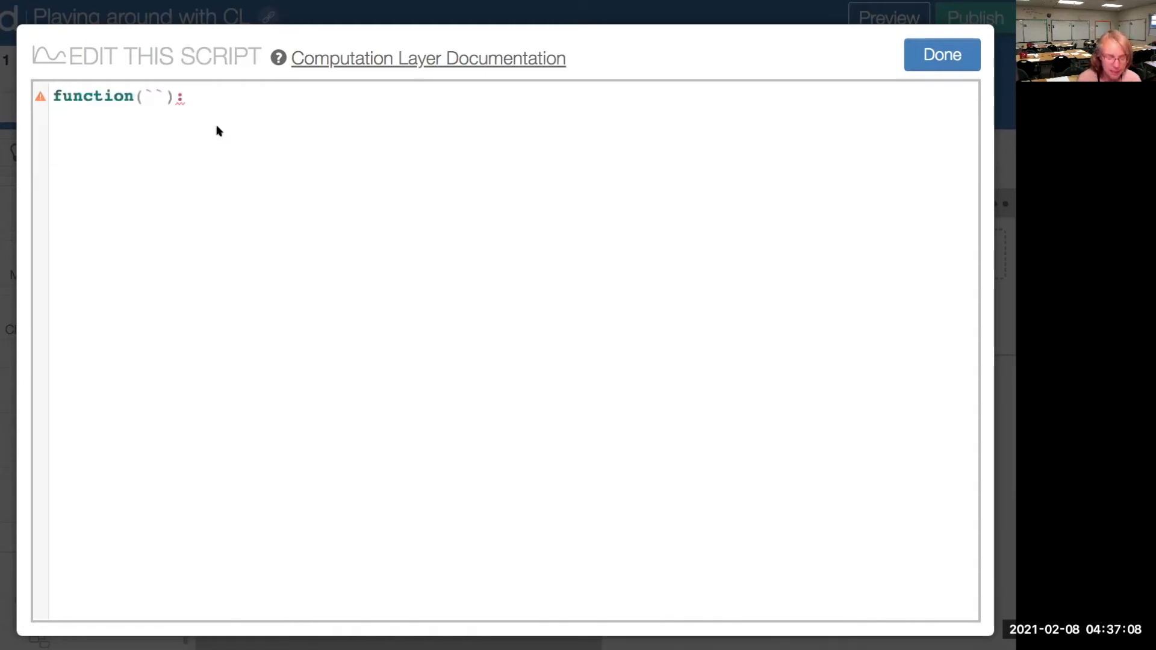
text(f`): )
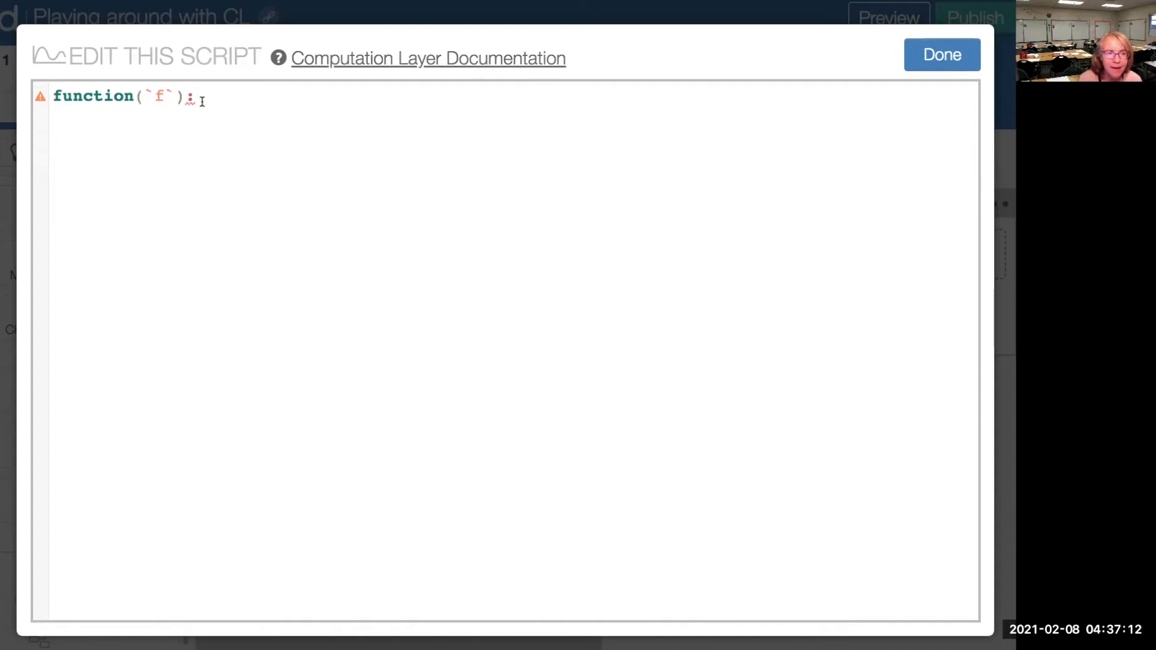
text(si)
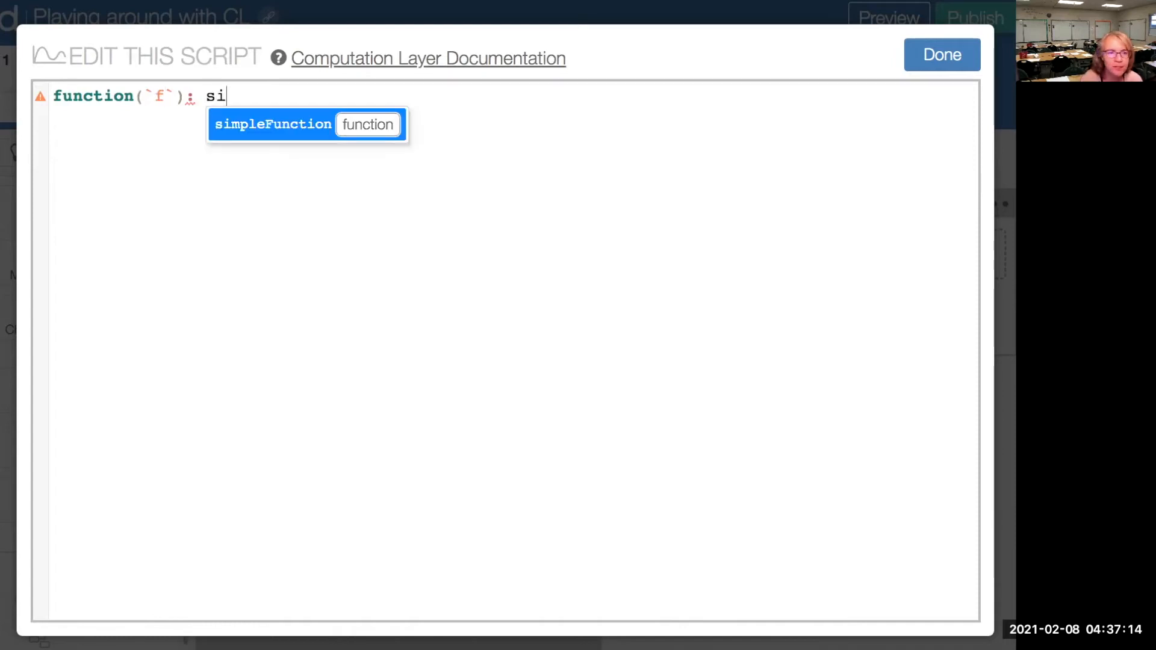
click(389, 126)
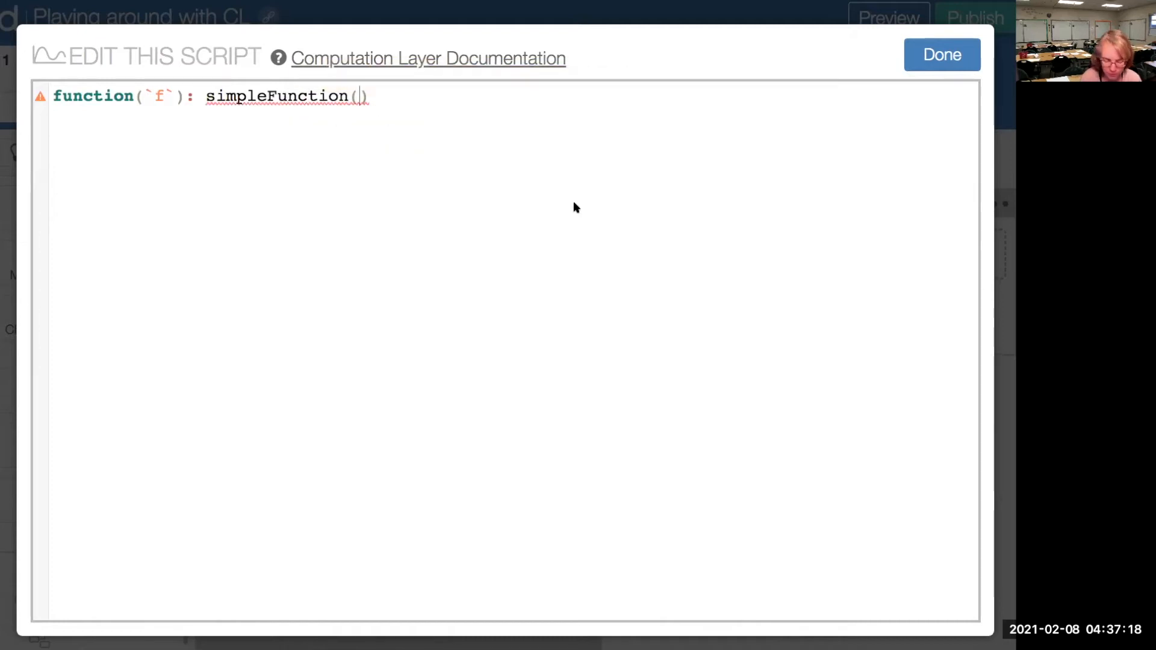
Step: Pass input2.latex as the argument of simpleFunction and finish editing the graph's script
text(in)
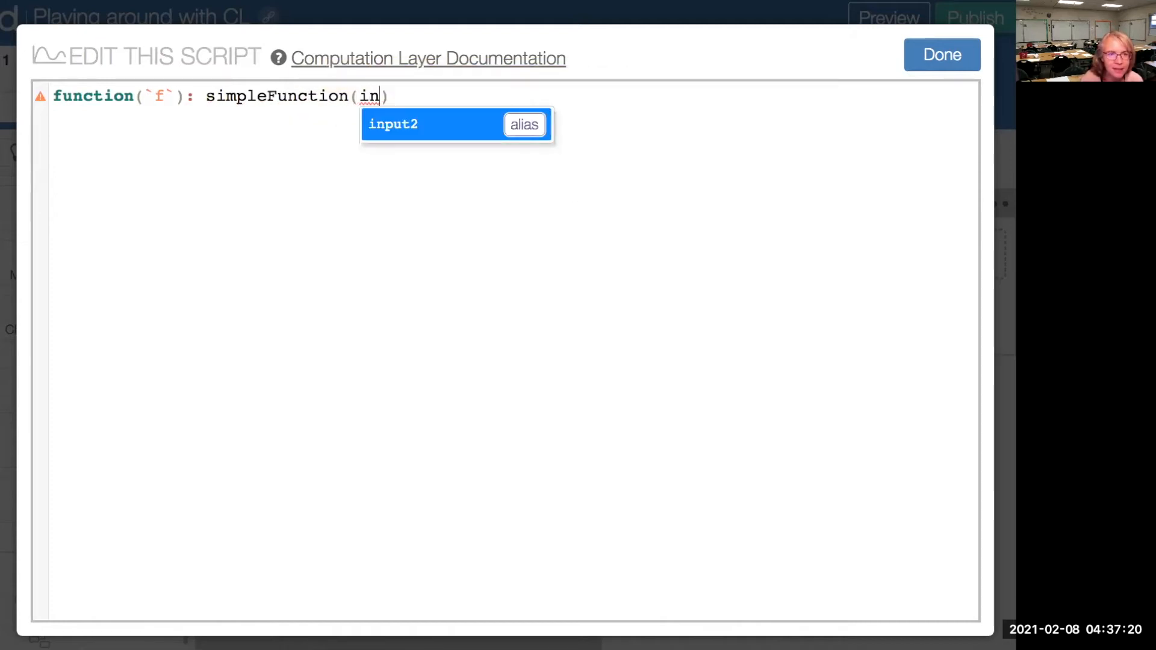
text(pu)
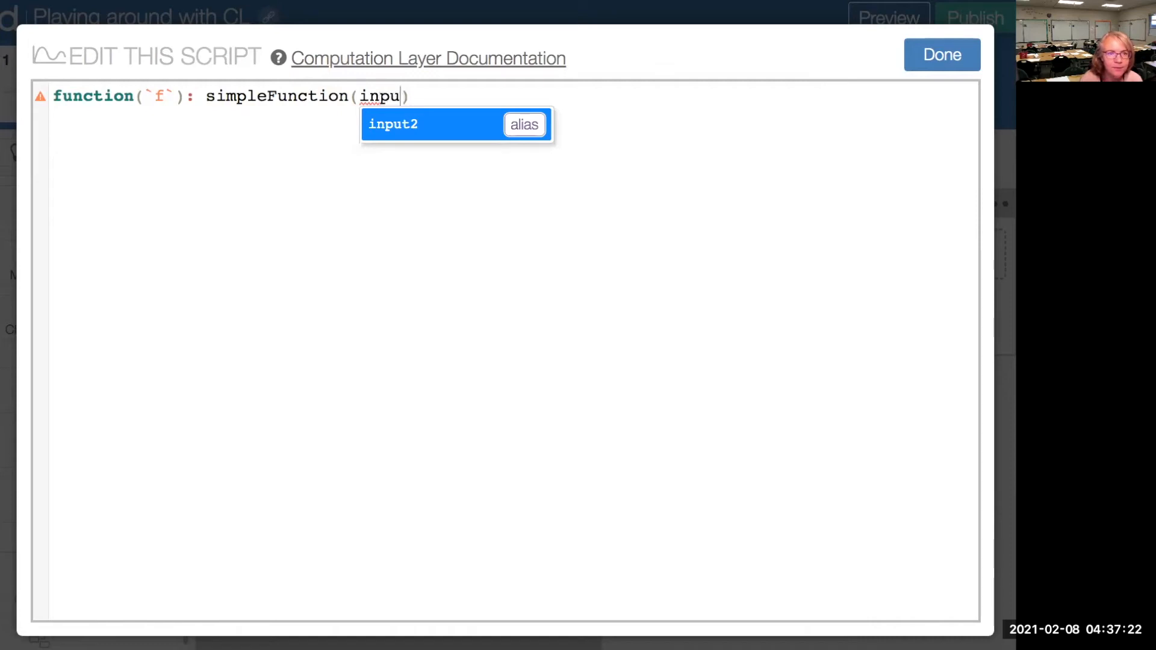
click(525, 124)
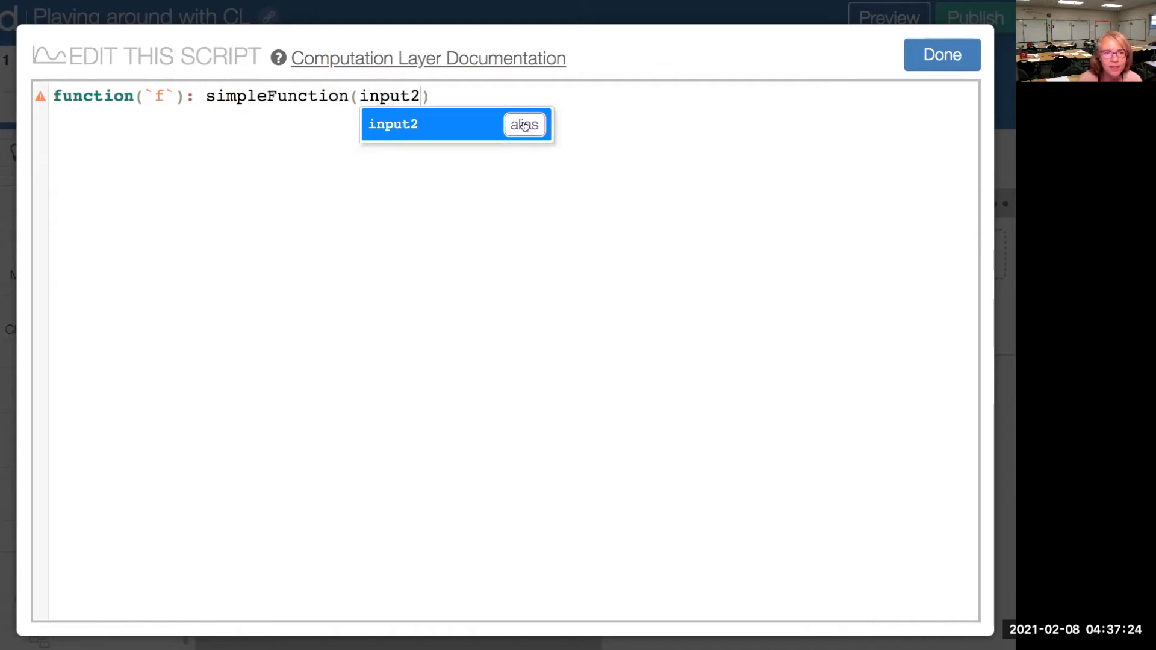
text(.)
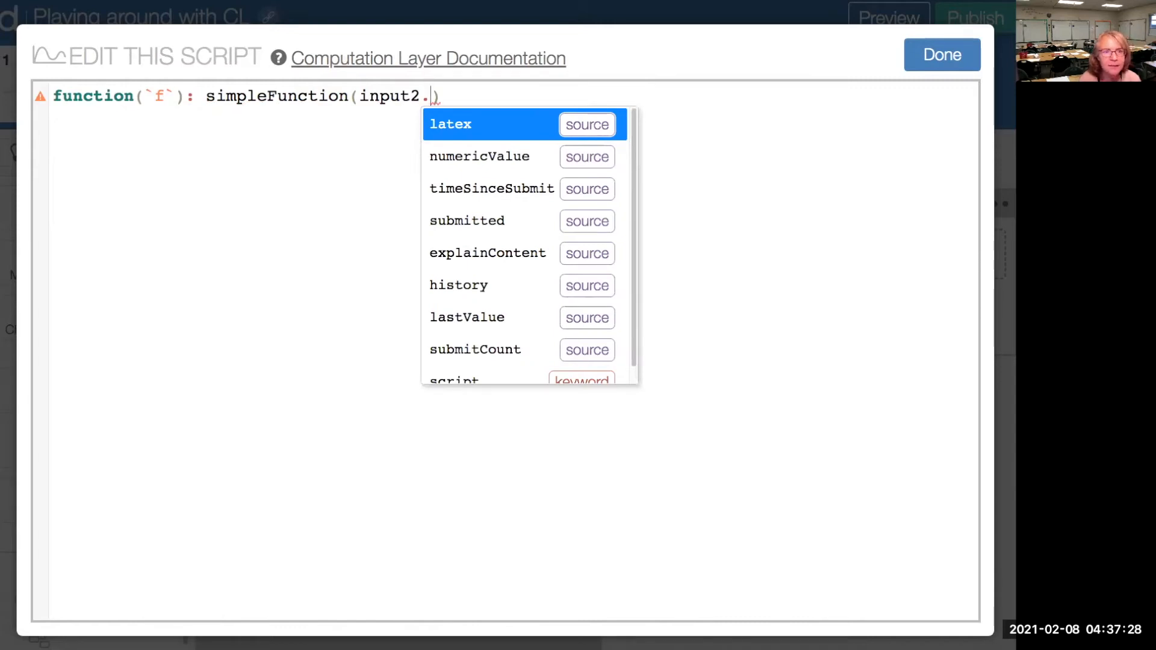
text(latex)
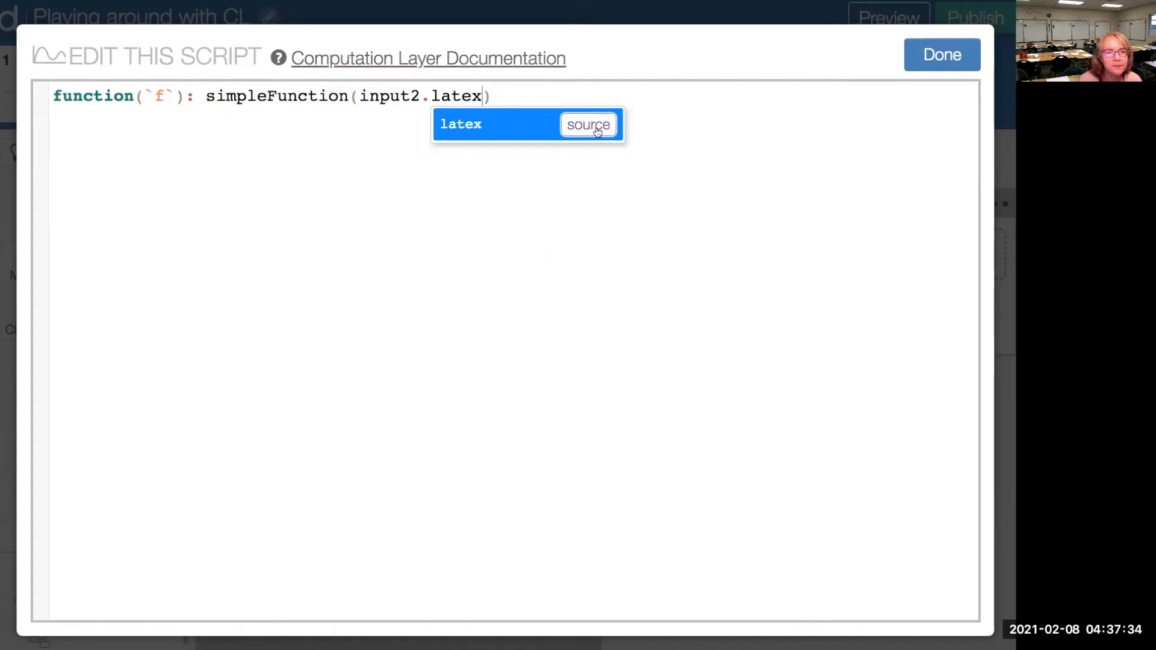
click(598, 131)
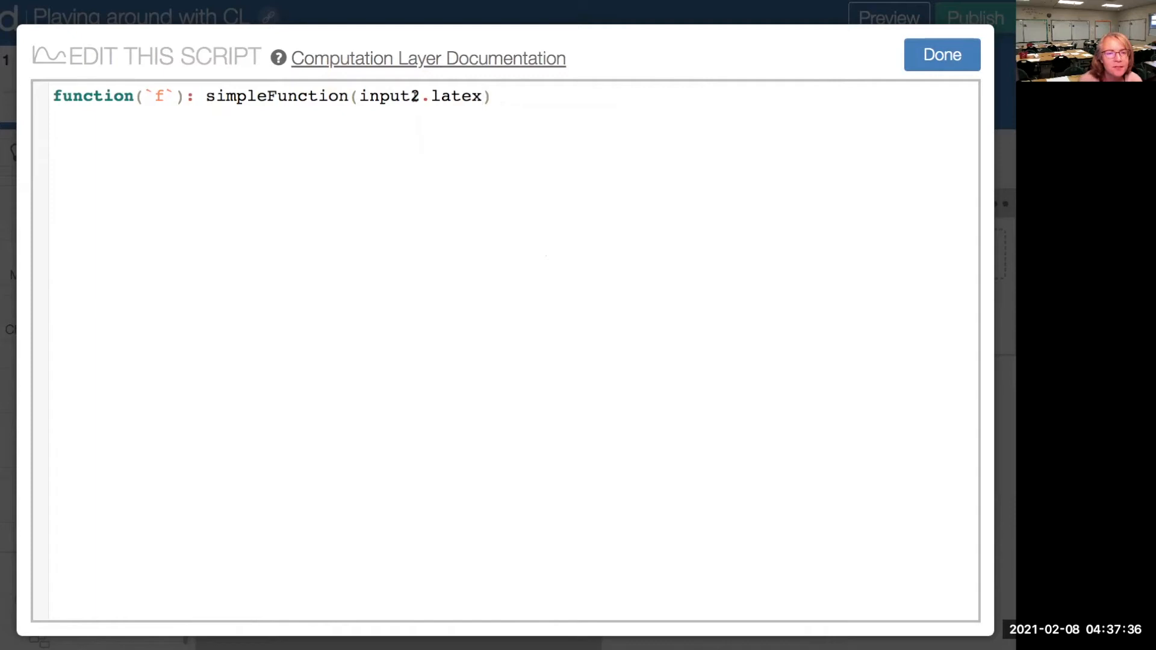
click(950, 59)
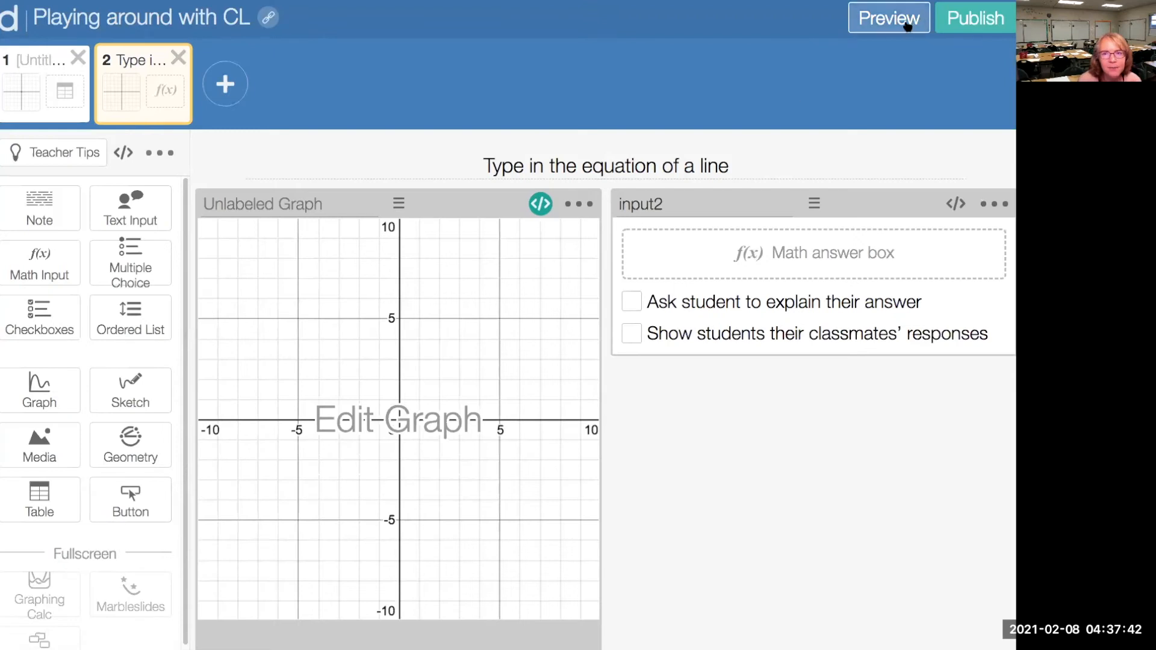
Step: Preview the second screen and enter the test equation y=2x+3 in the answer box
click(879, 23)
click(596, 135)
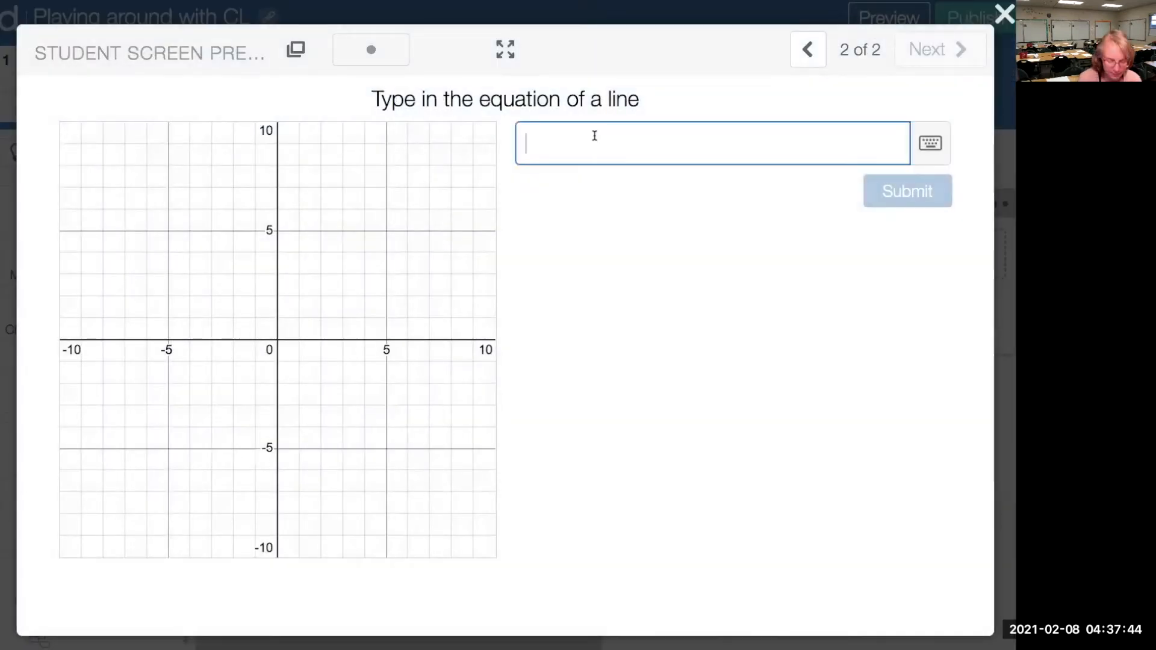
text(y=2x+)
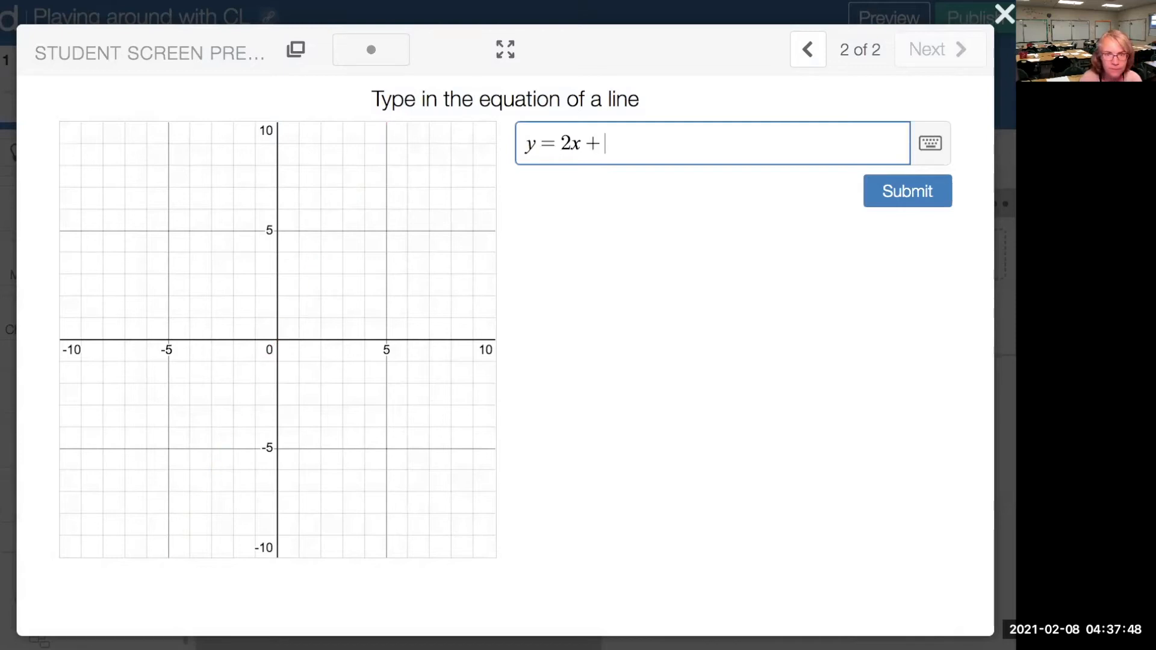
text(3)
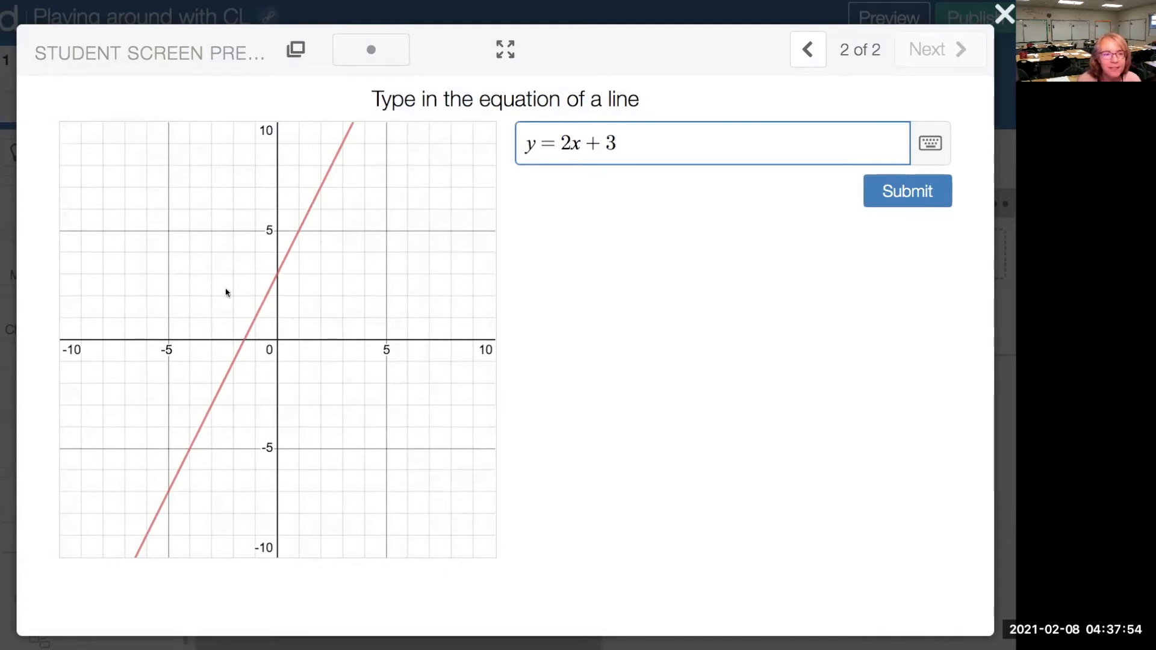
Step: Inspect the intercepts and other points along the graphed line, then close the preview
click(279, 274)
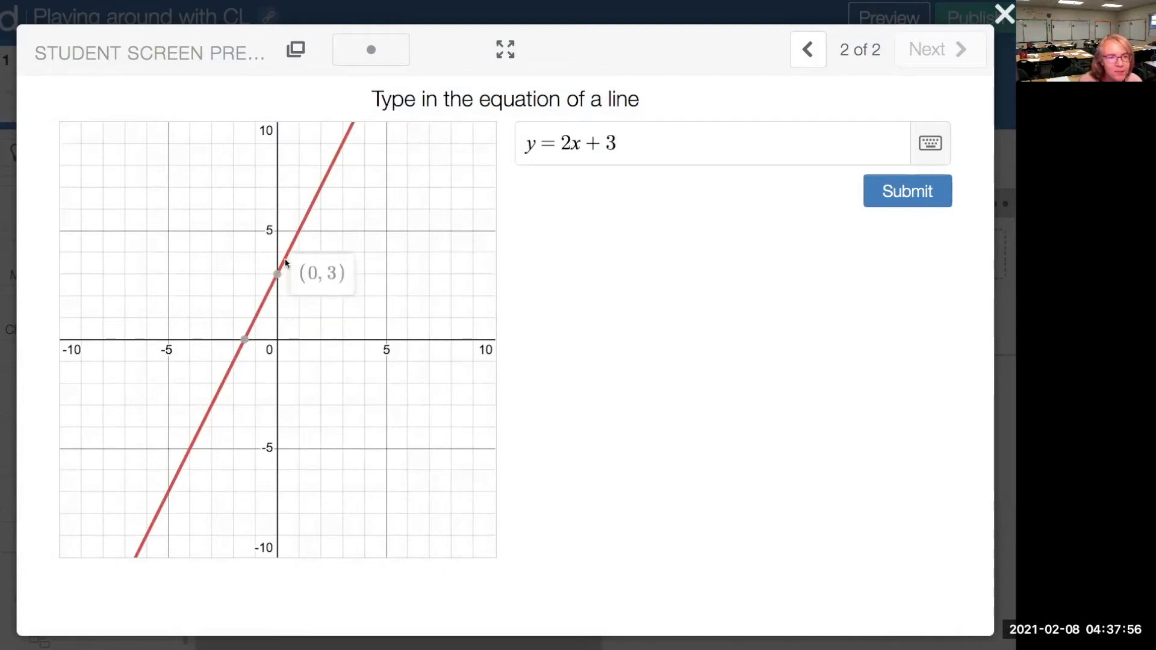
mouse_move(331, 232)
mouse_down()
mouse_move(305, 292)
mouse_move(211, 382)
mouse_move(245, 339)
mouse_up()
mouse_move(334, 254)
mouse_down()
mouse_move(313, 246)
mouse_move(229, 360)
mouse_move(317, 236)
mouse_move(330, 180)
mouse_move(277, 244)
mouse_move(325, 178)
mouse_up()
click(360, 218)
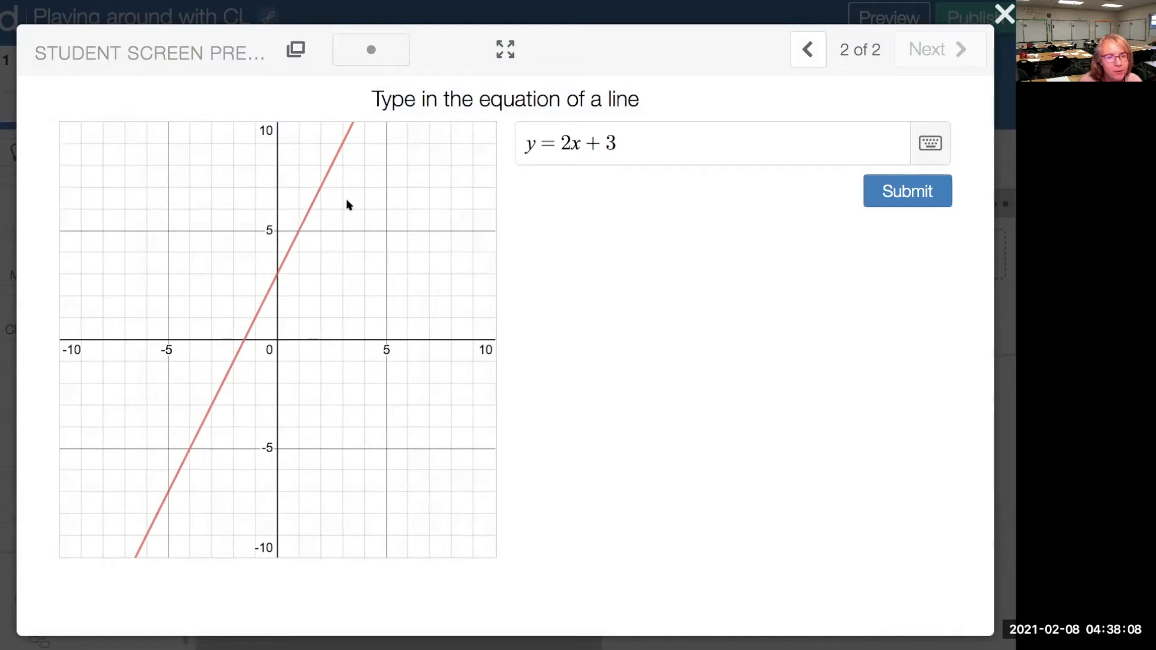
click(1003, 14)
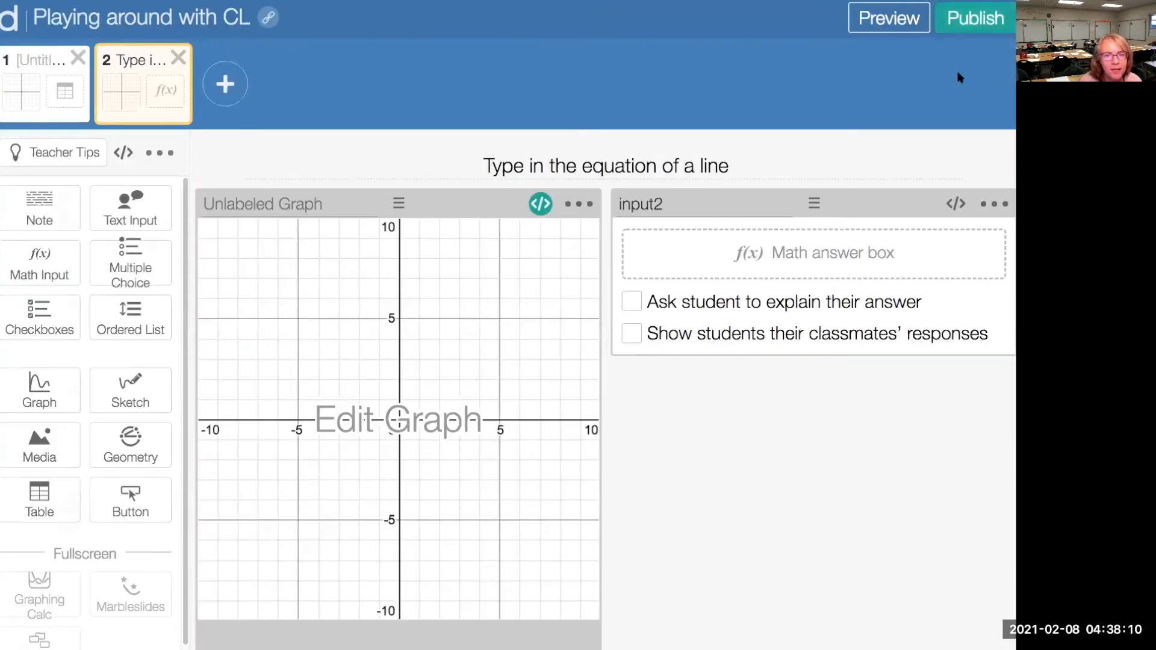
Step: Convert the second screen's graph to a sketch and preview it with the test equation y = 3x + 4
click(578, 203)
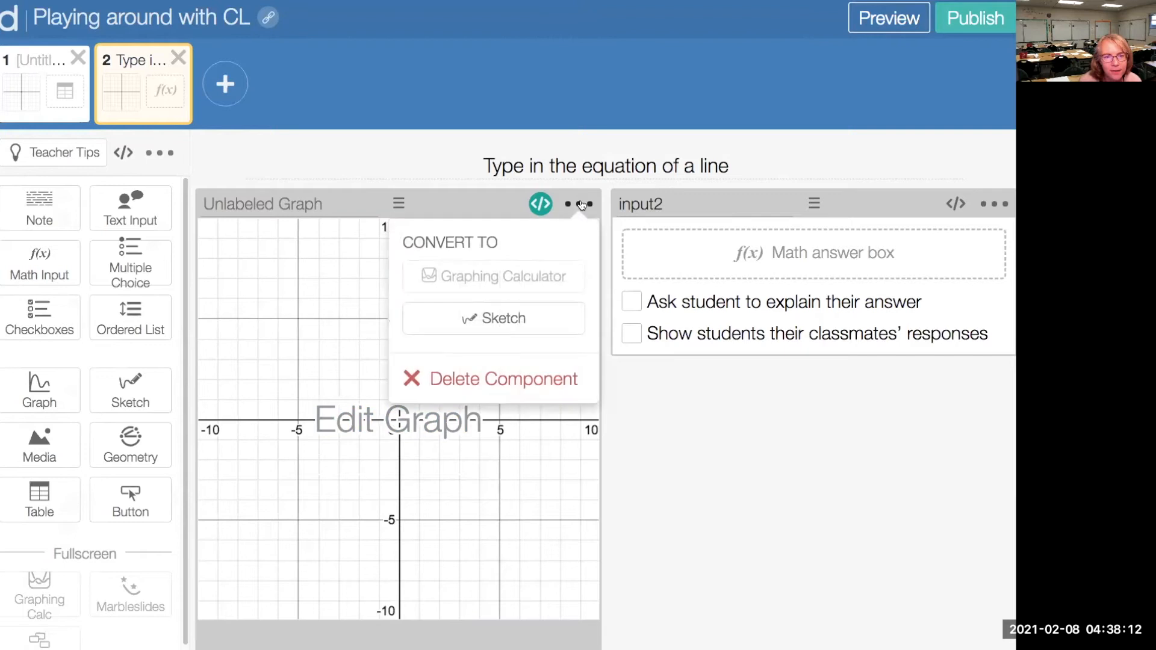
click(487, 320)
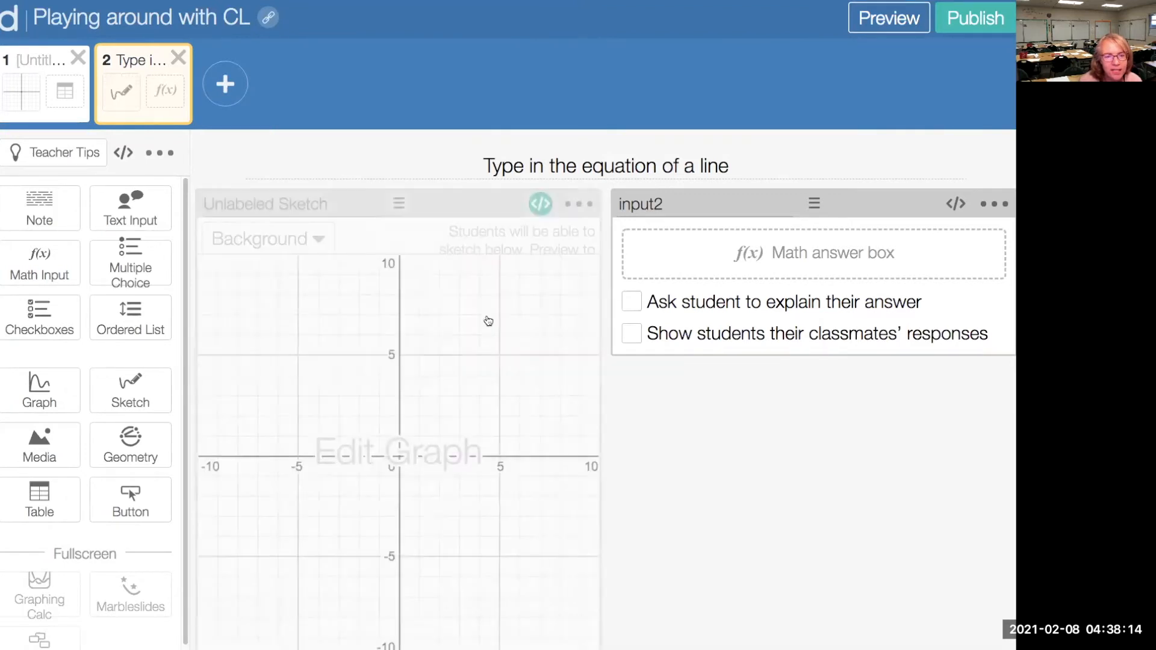
click(889, 18)
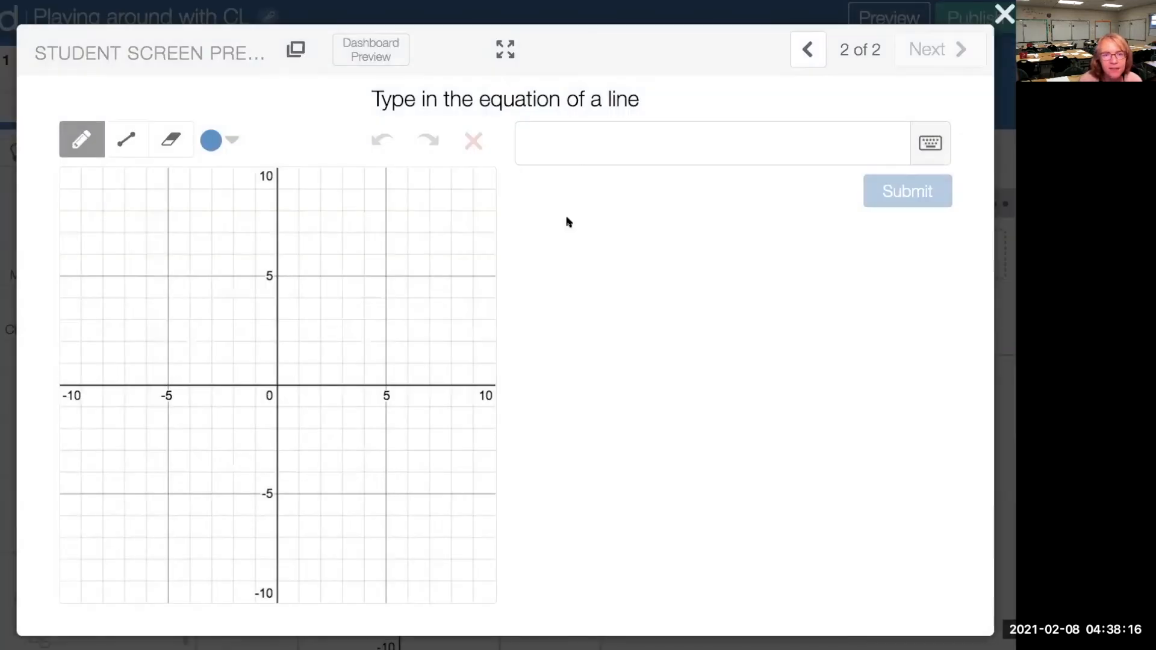
click(569, 137)
text(y = 3x + )
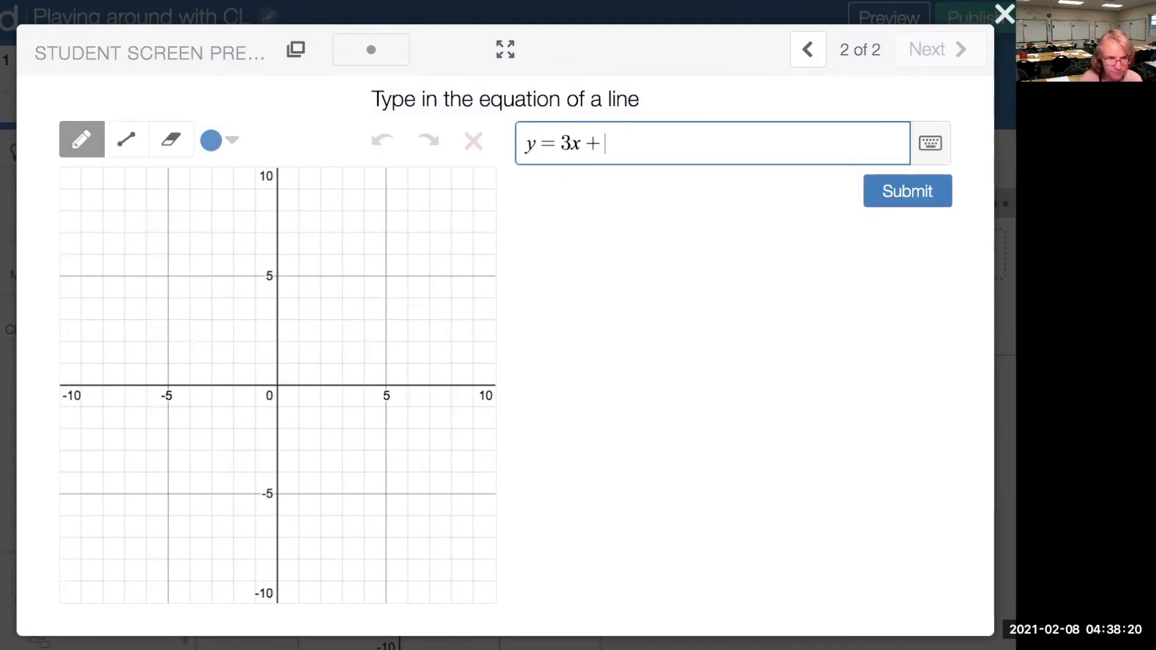
text(4)
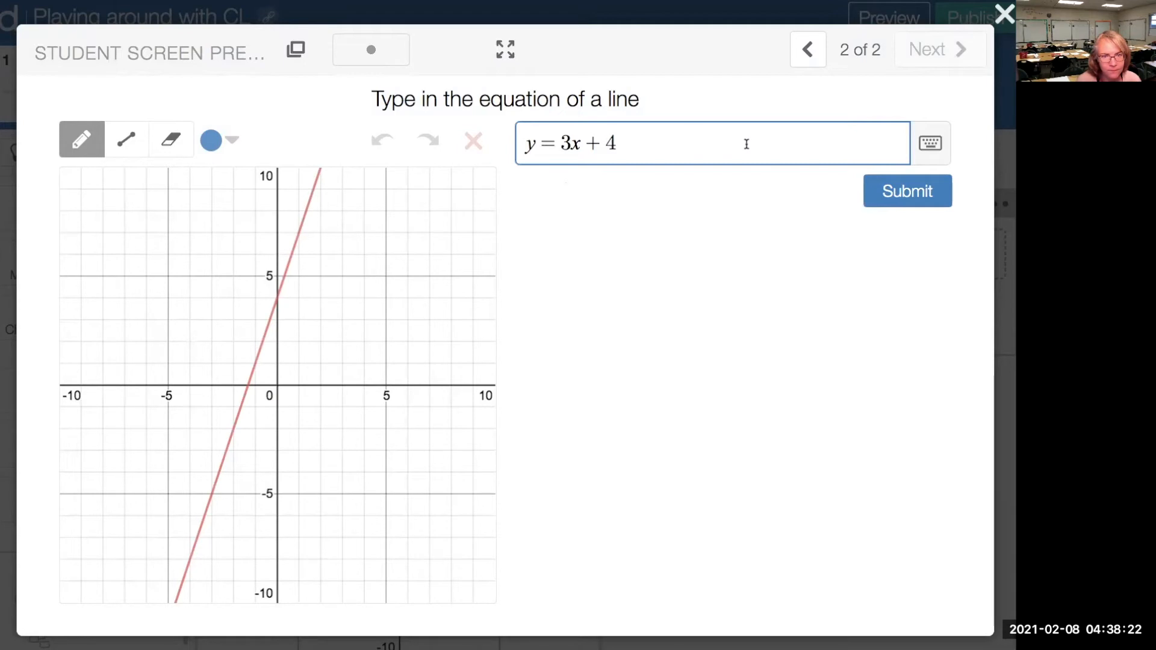
Step: Test the preview with the equation y = 3x + 7, then change it to y = 3x - 2
key(BackSpace)
key(BackSpace)
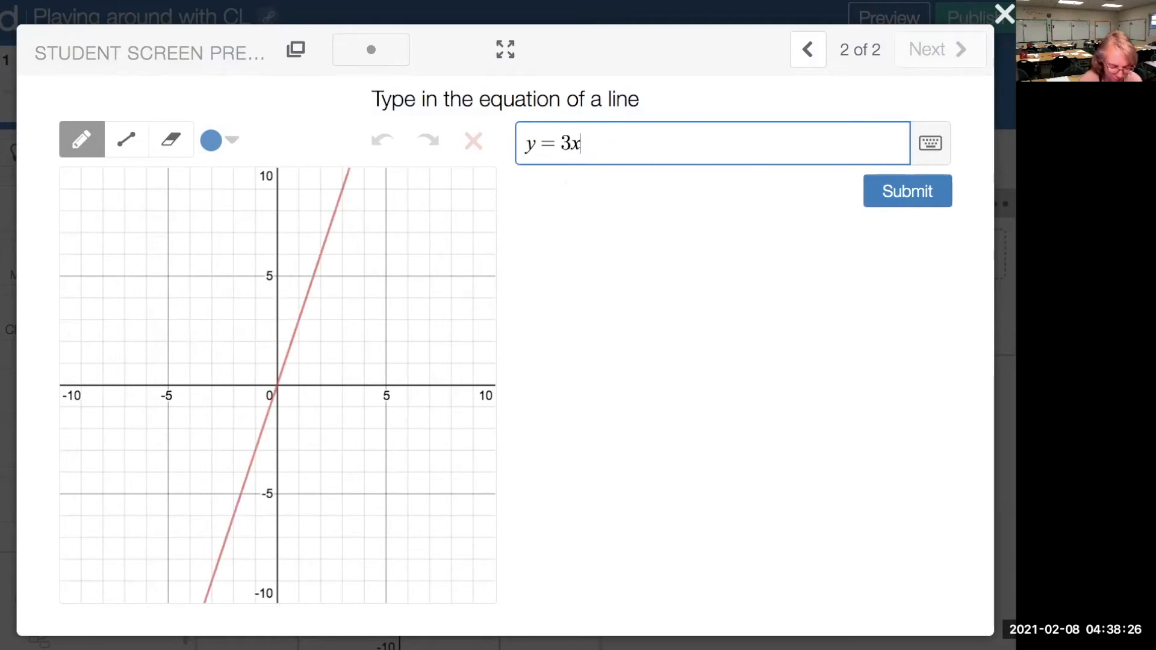
text(+ )
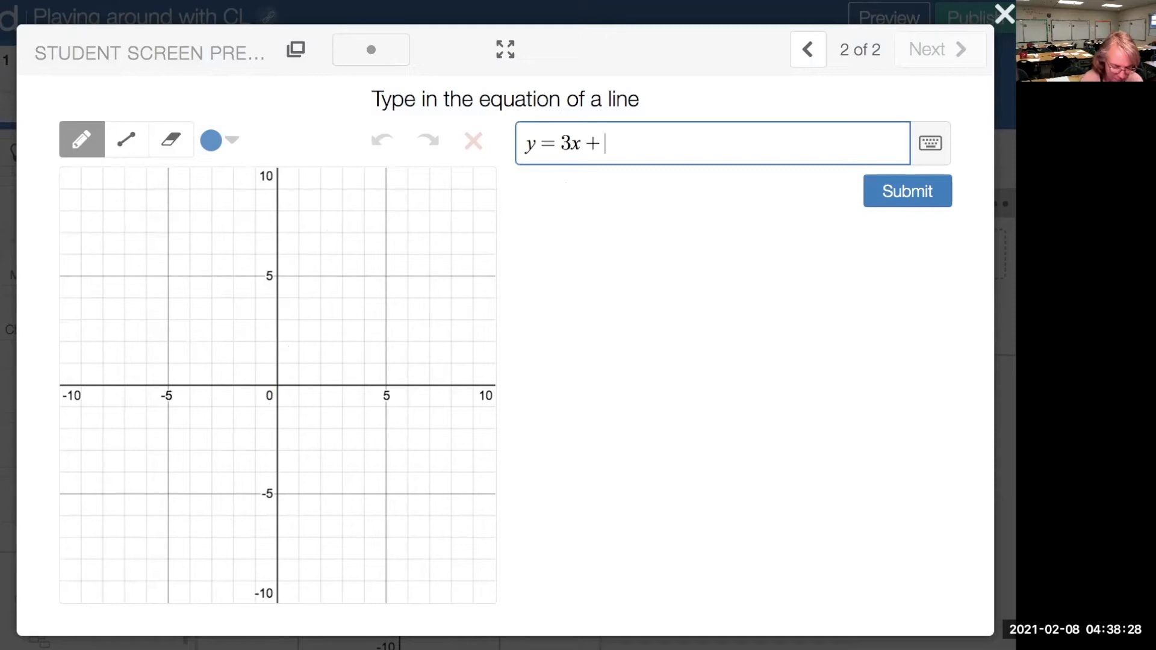
text(7)
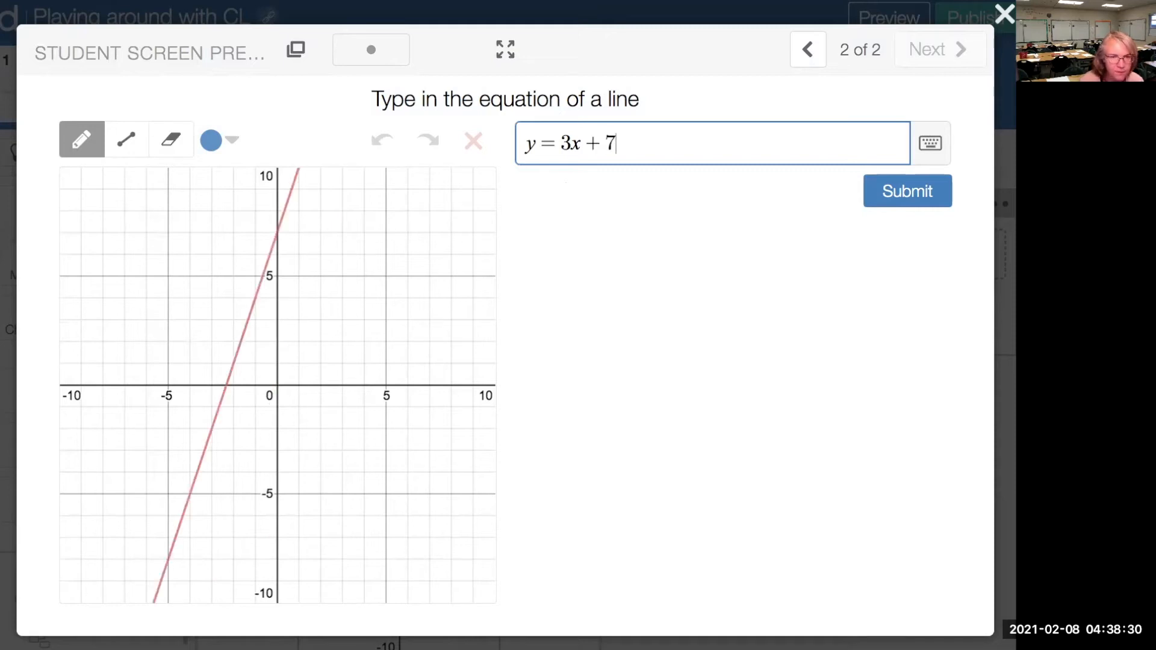
key(BackSpace)
key(BackSpace)
text(- 2)
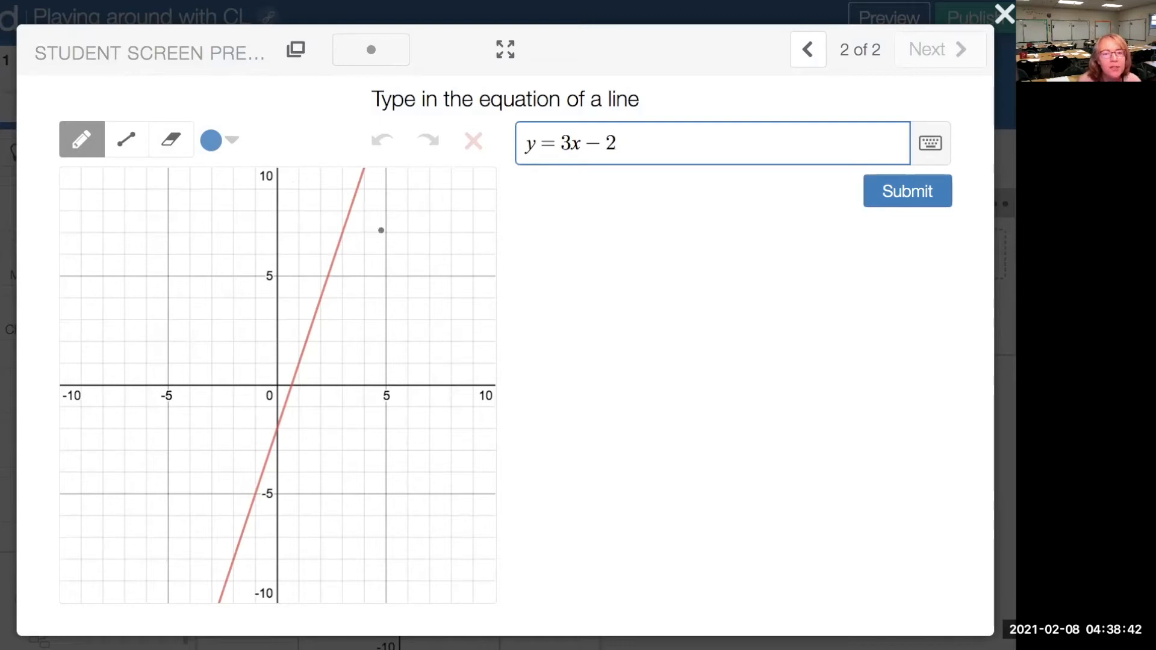
Step: Sketch a short blue pencil mark on the line near (3, 7) and close the preview
click(339, 234)
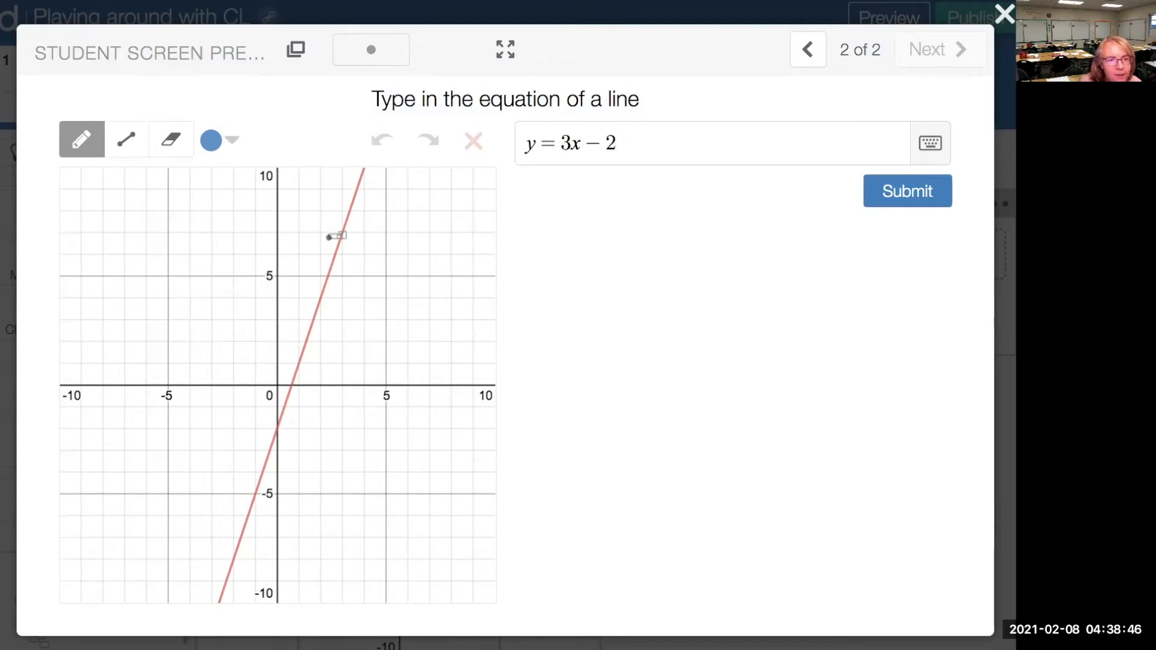
drag(343, 235, 347, 235)
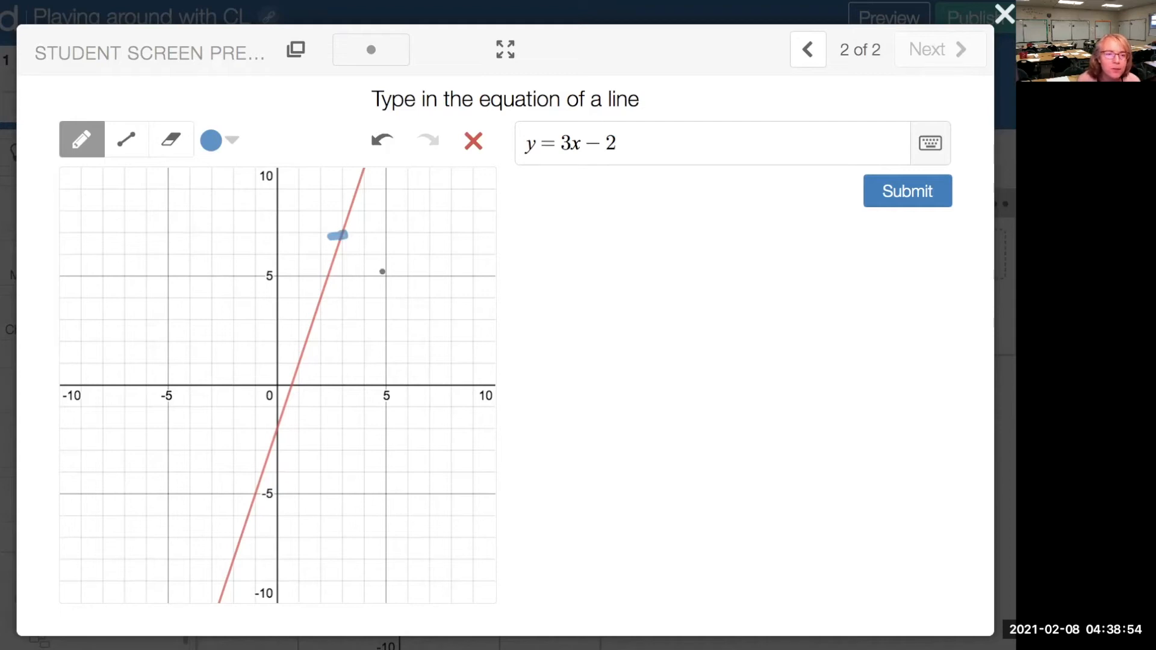
click(1002, 13)
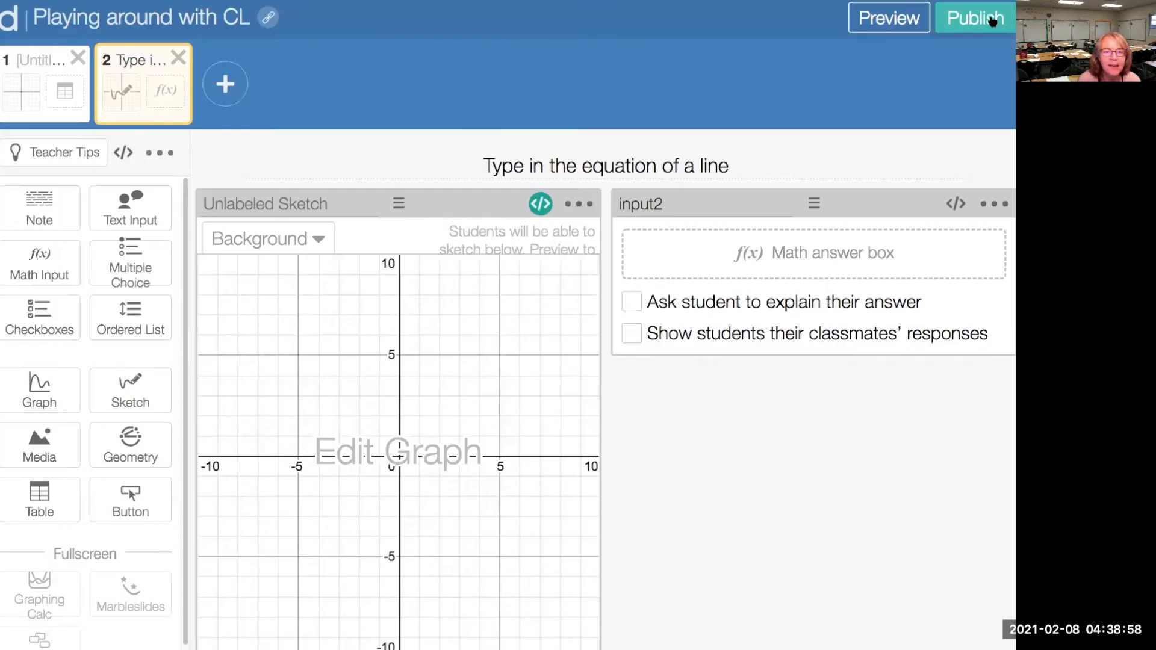
Step: Convert the second screen's sketch back to a graph and check its expression list
click(581, 205)
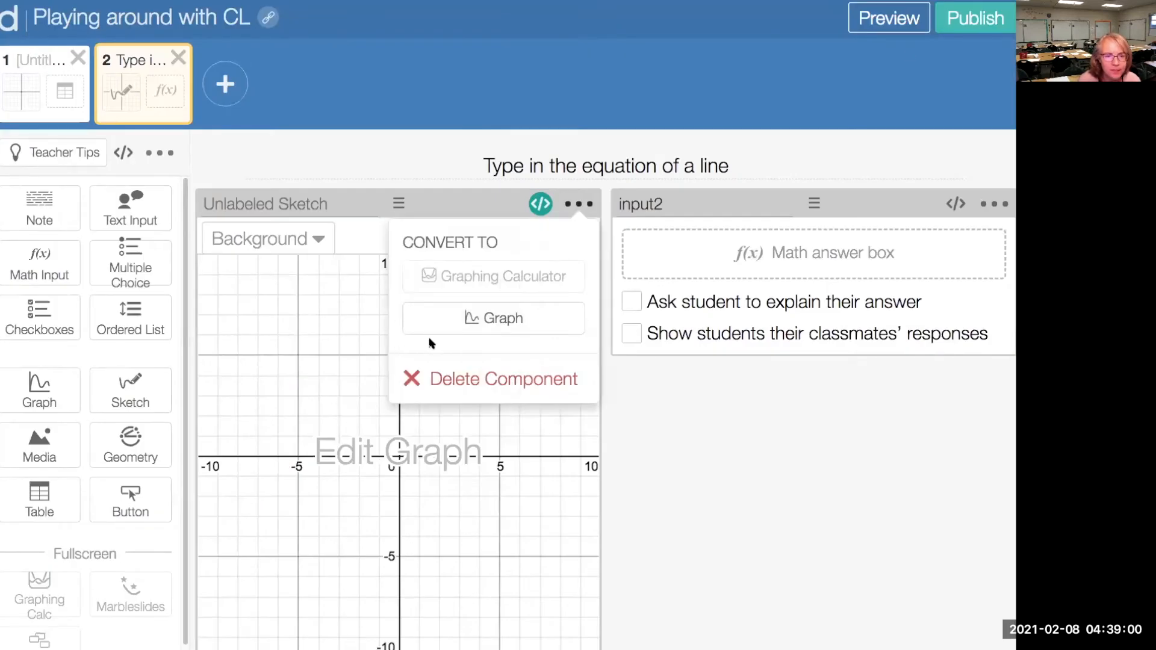
click(490, 324)
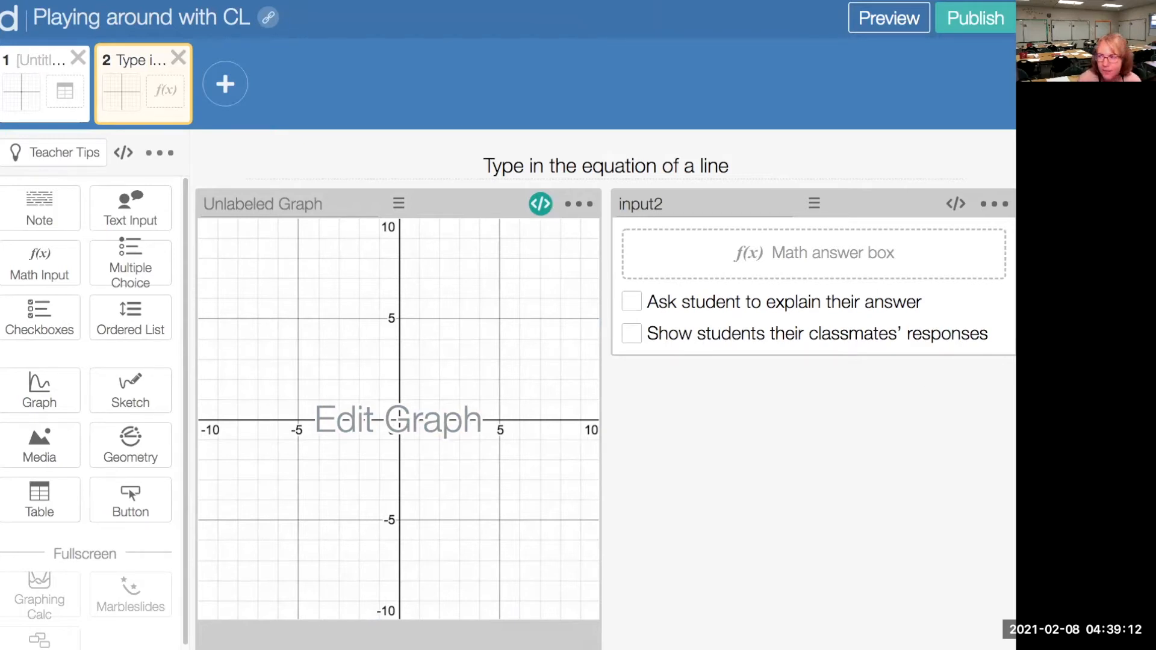
click(416, 422)
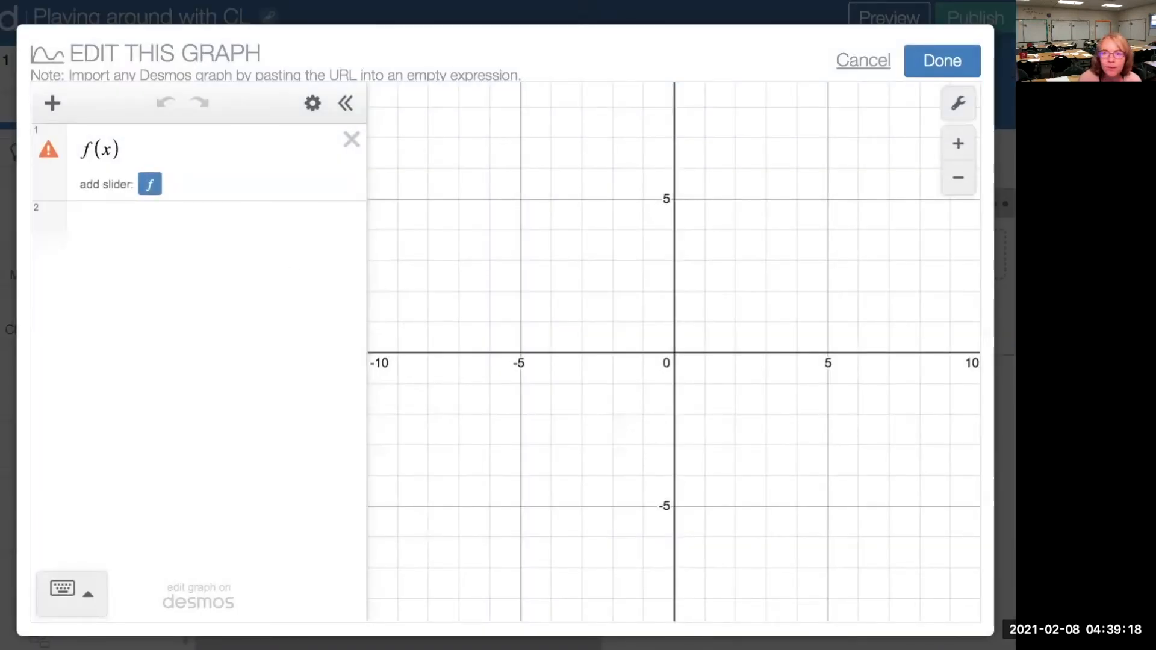
click(935, 60)
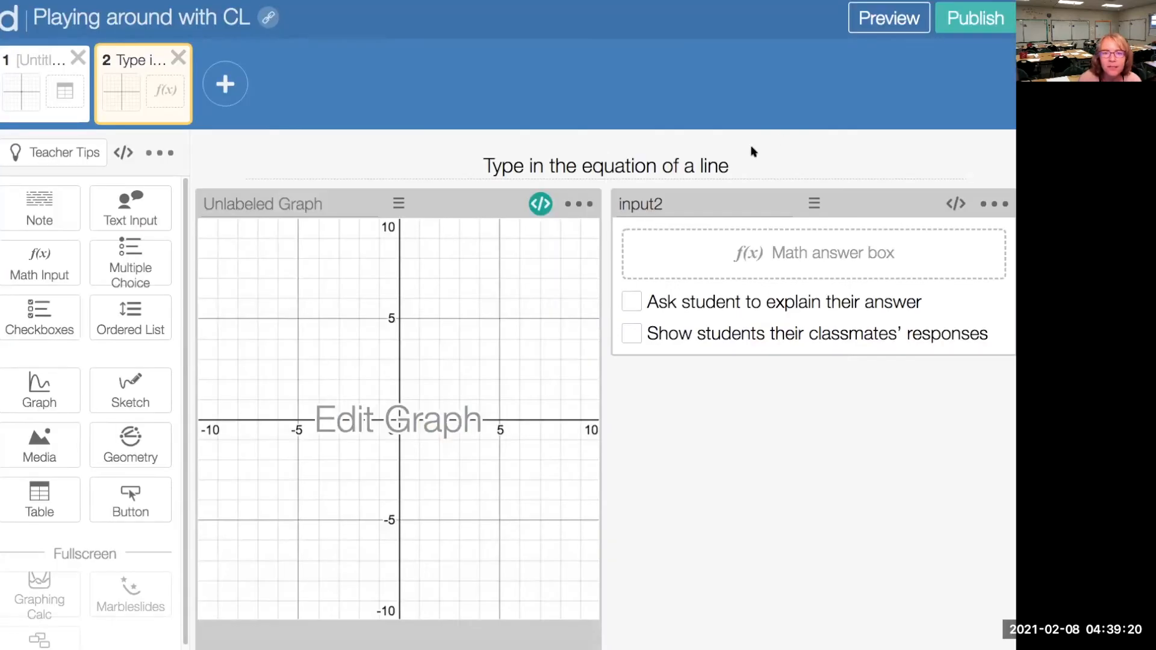
Step: Start a second line in the second screen graph's script that declares the number sink "t"
click(541, 203)
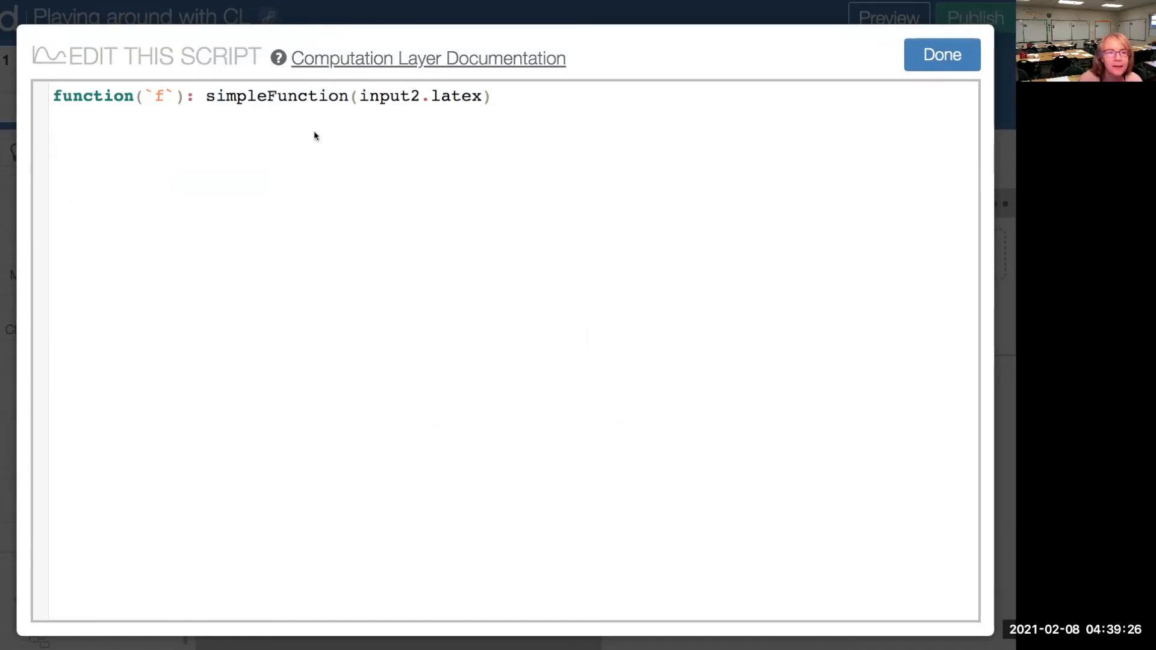
key(Return)
text(nu)
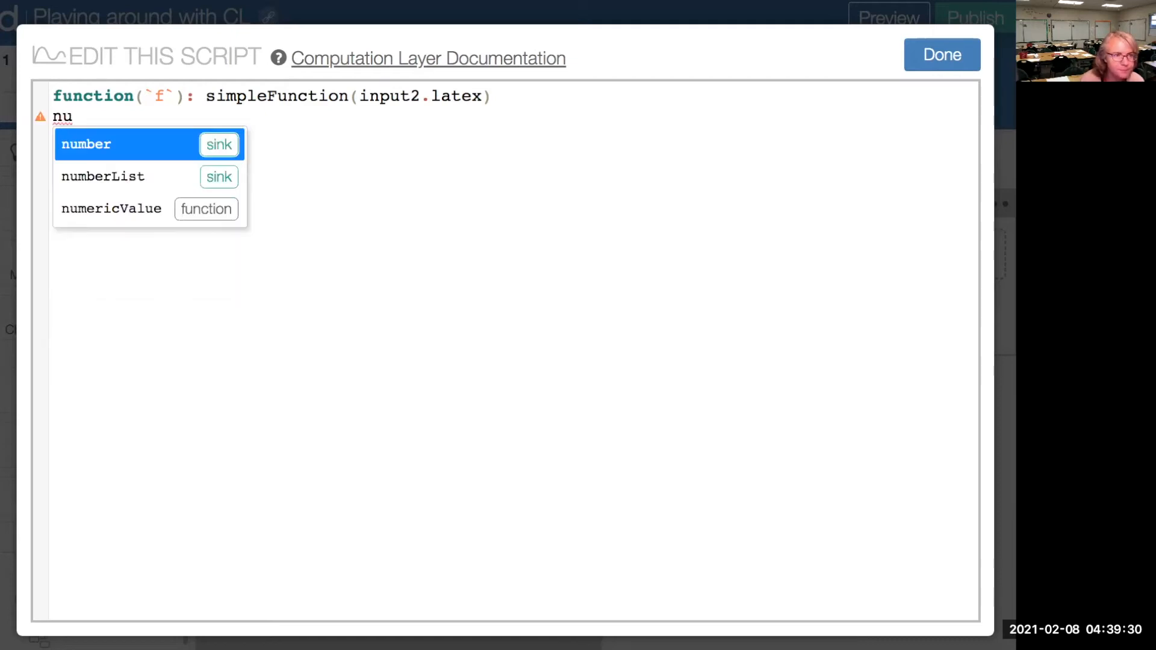
click(226, 152)
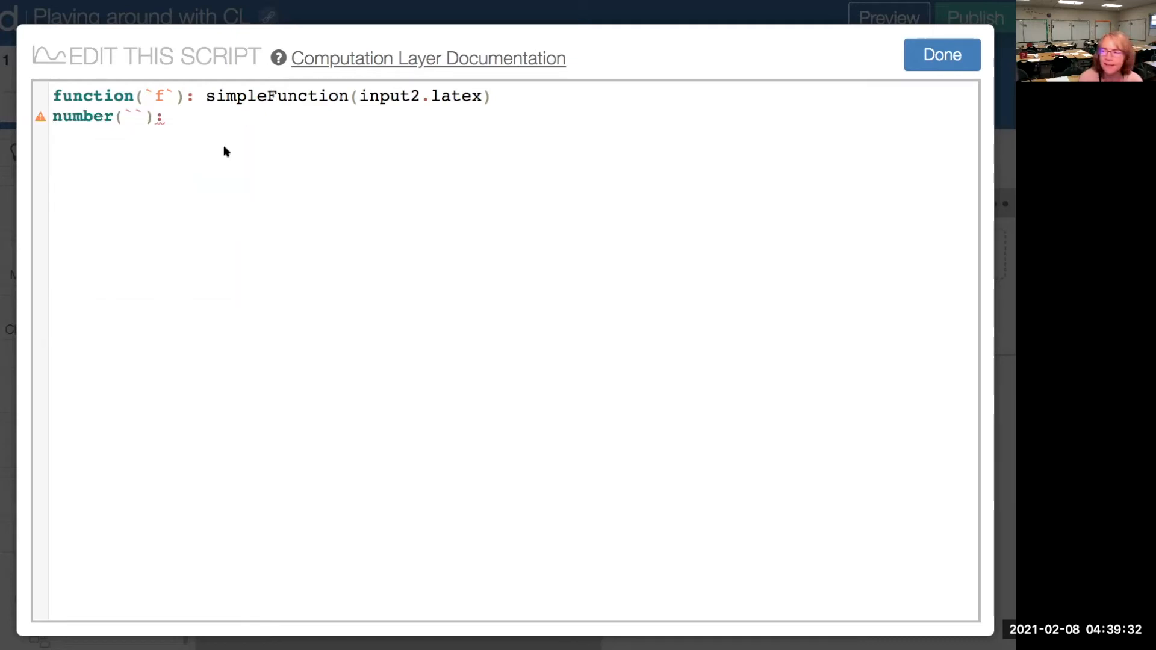
key(Right)
key(BackSpace)
key(BackSpace)
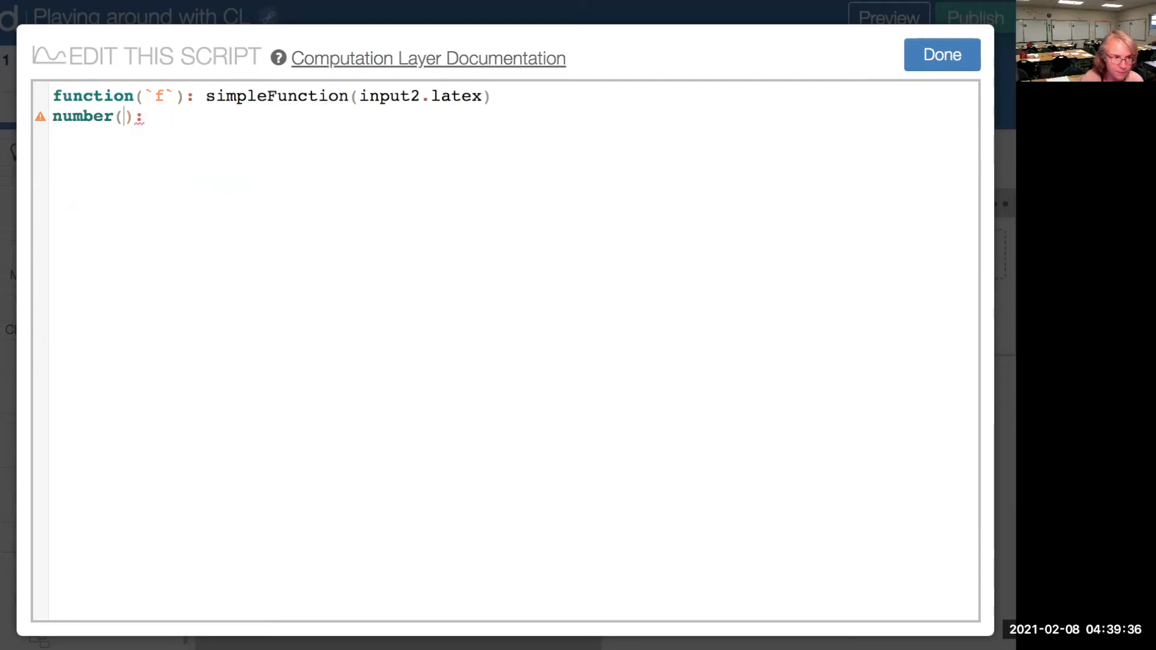
text("t"): )
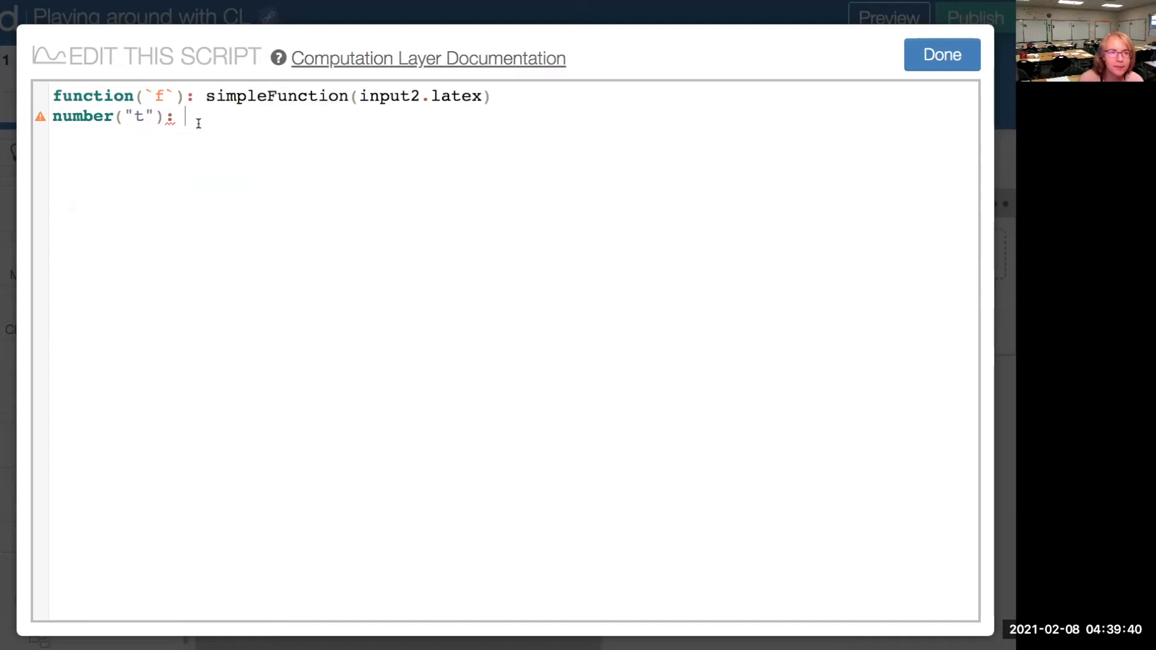
Step: Assign input2.timeSinceSubmit() to the number "t" and save the graph's script
text(inpu)
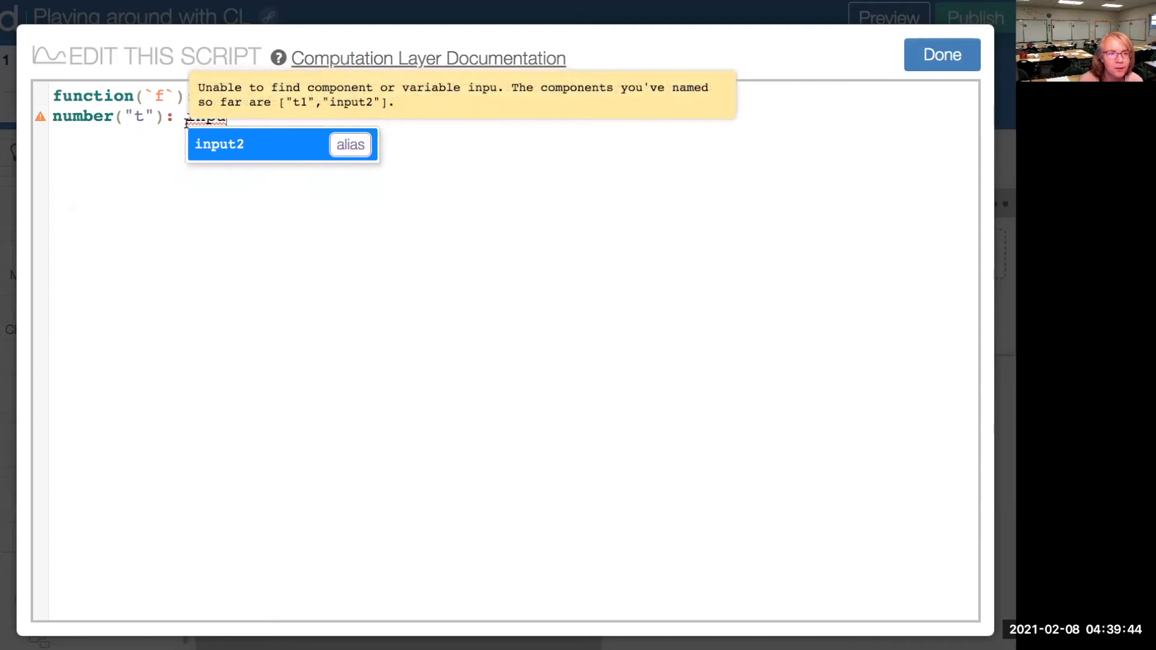
text(t2)
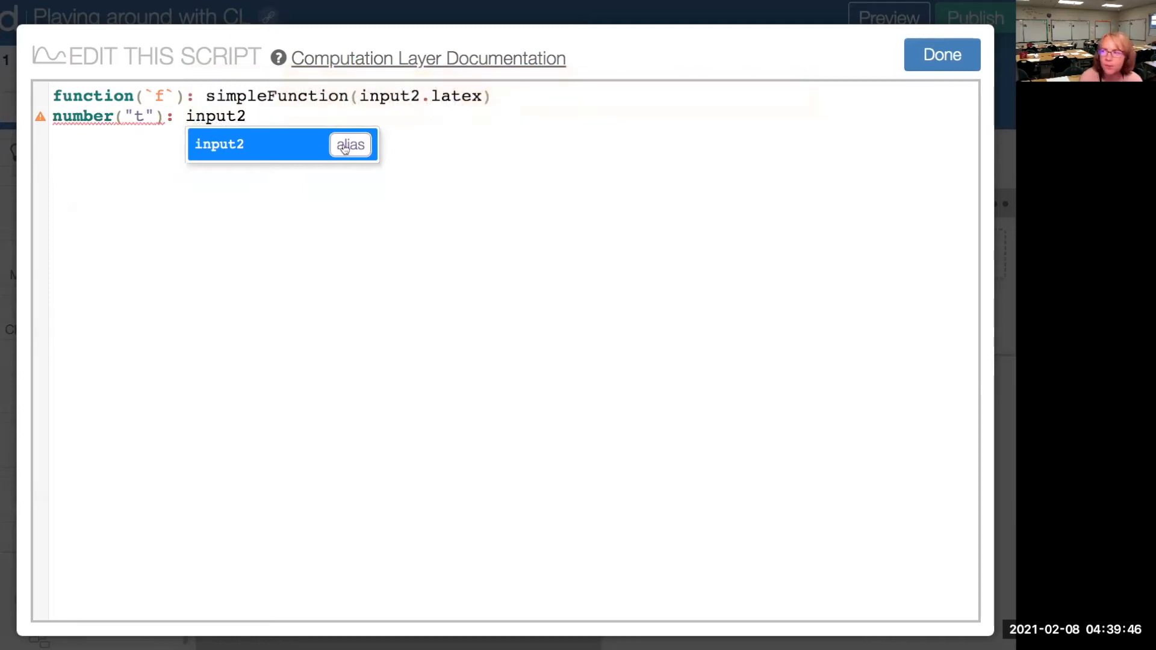
text(.t)
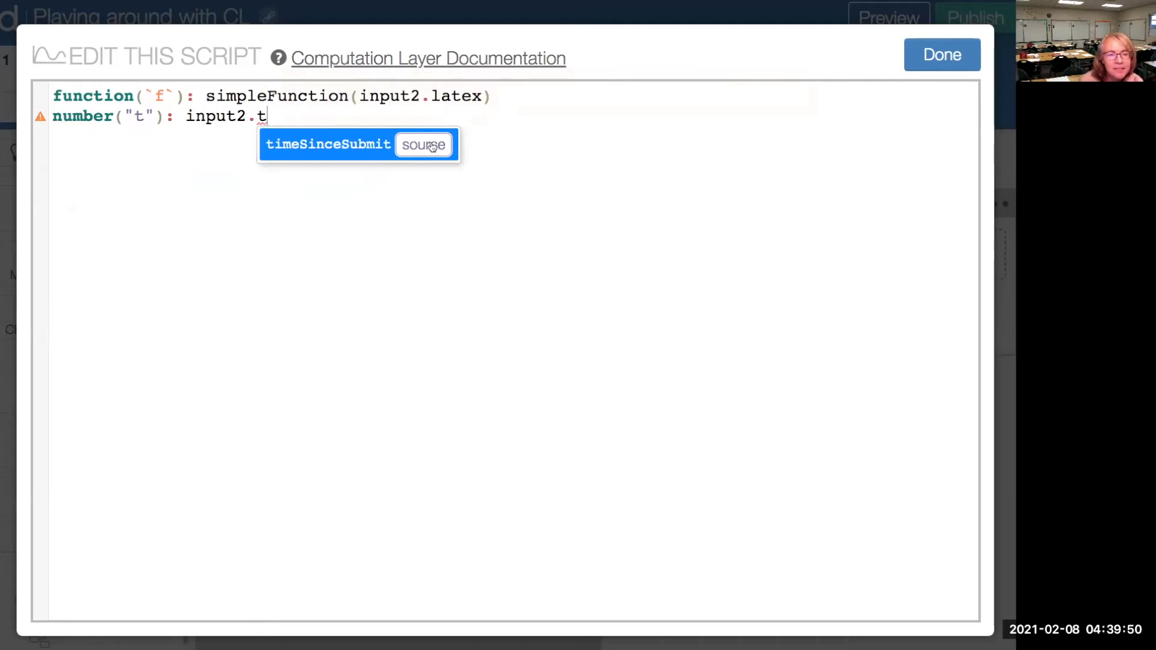
key(Return)
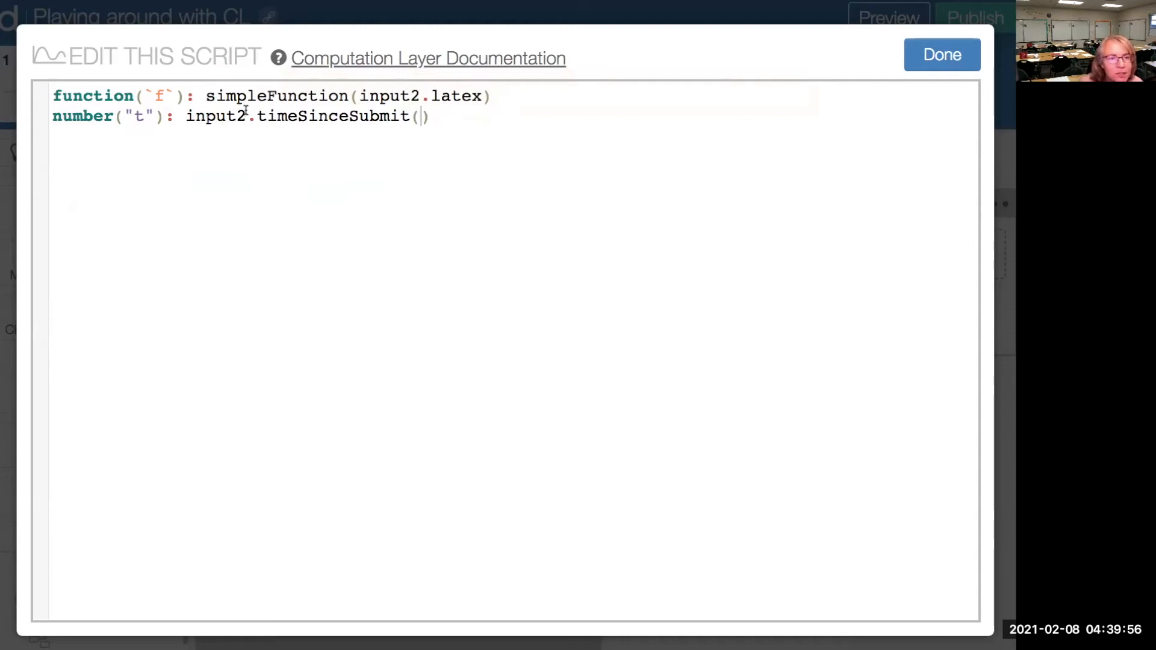
click(426, 116)
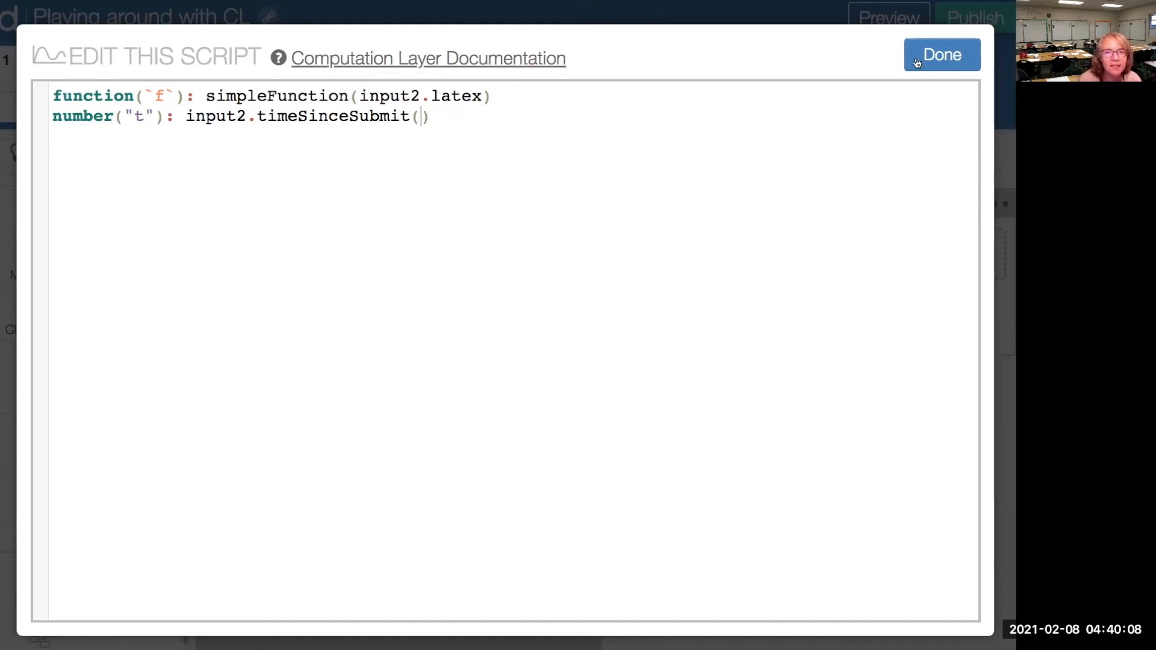
click(952, 59)
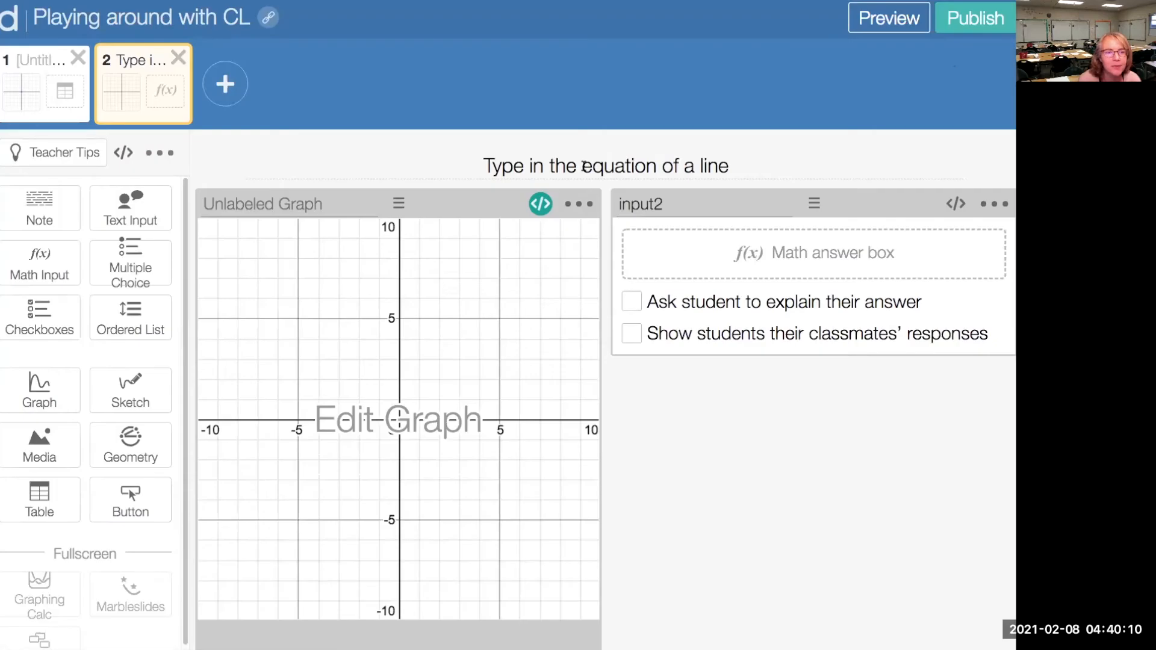
Step: Add the domain restriction {x < 10t - 10} to f(x) in the second screen's graph and save the graph
click(453, 422)
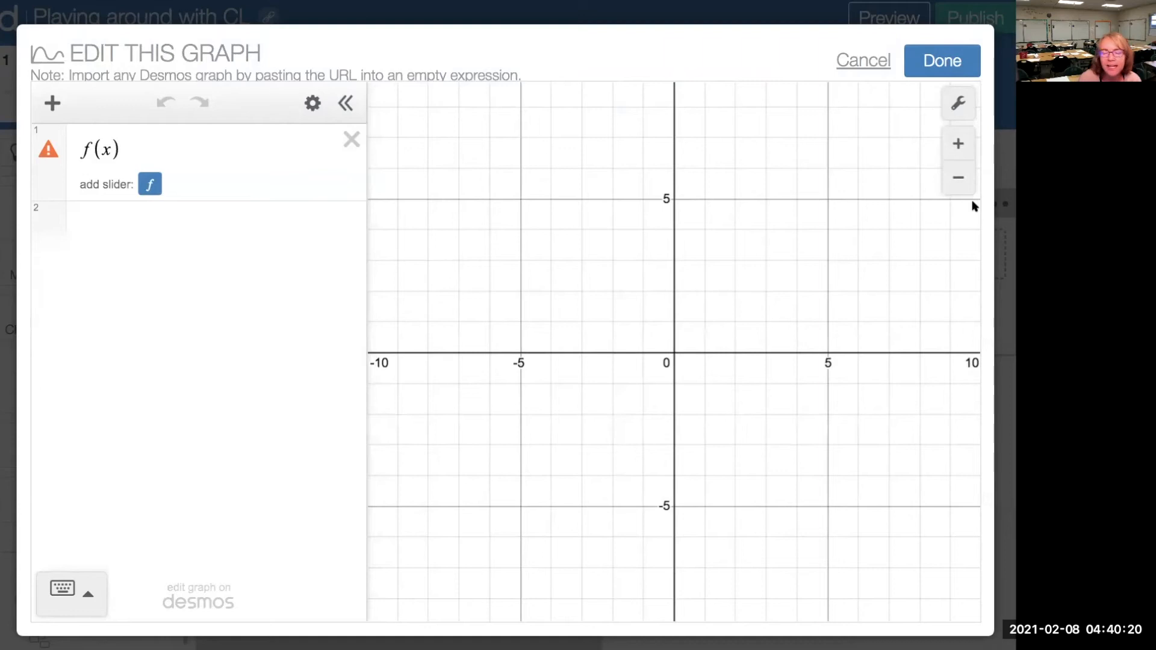
click(130, 150)
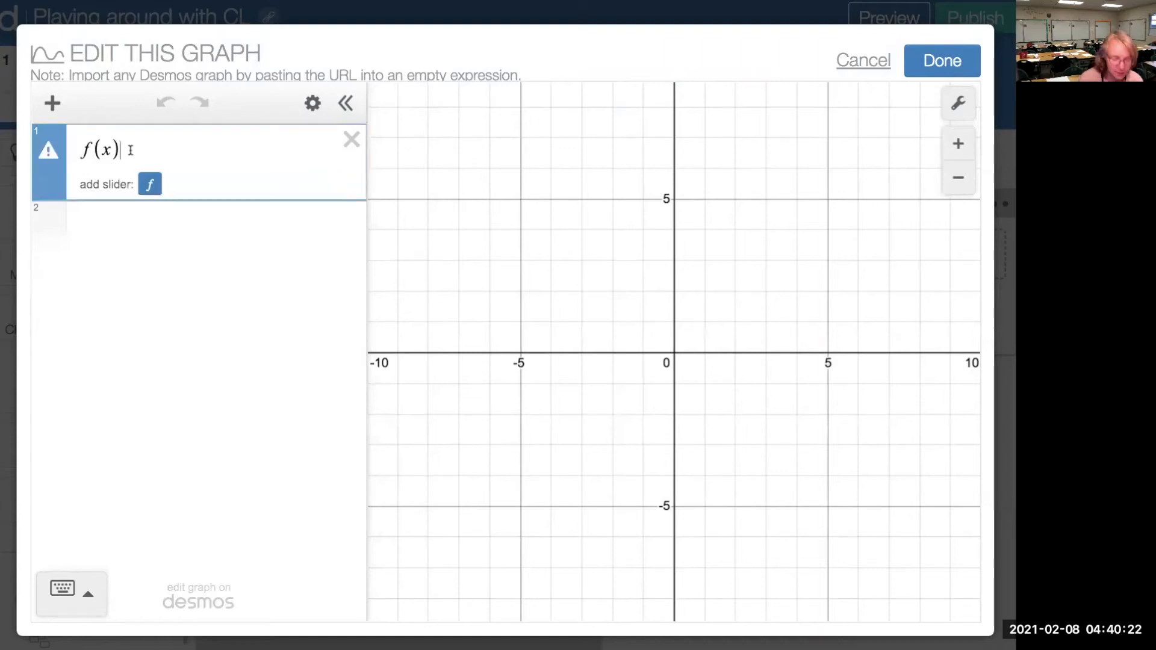
text({)
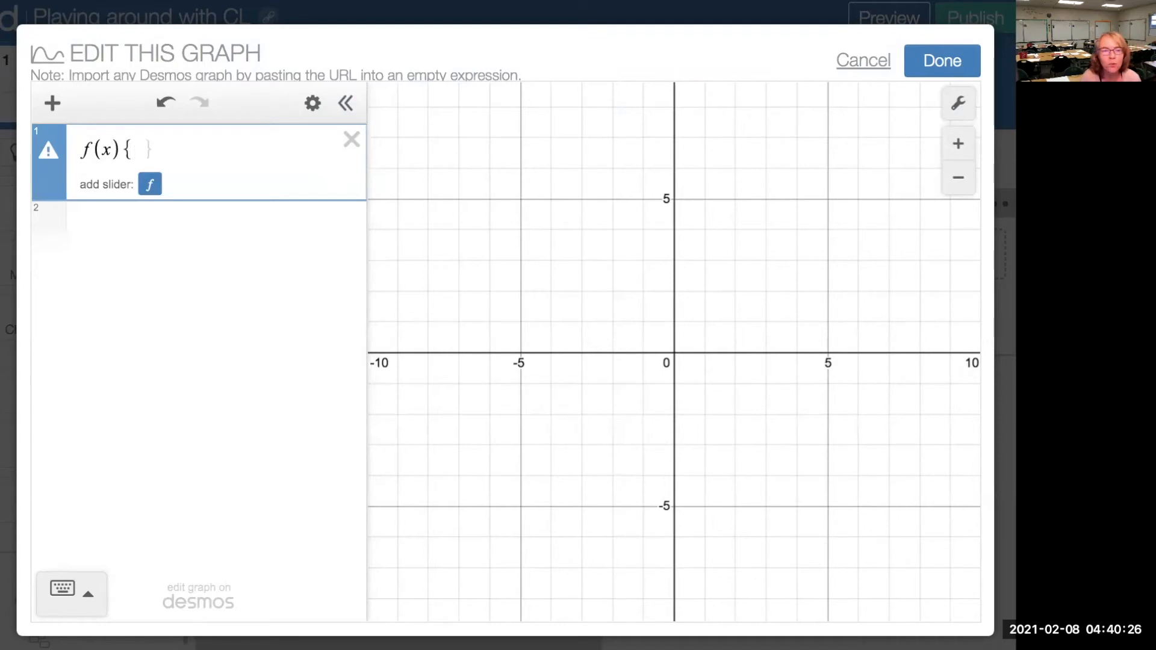
text(x)
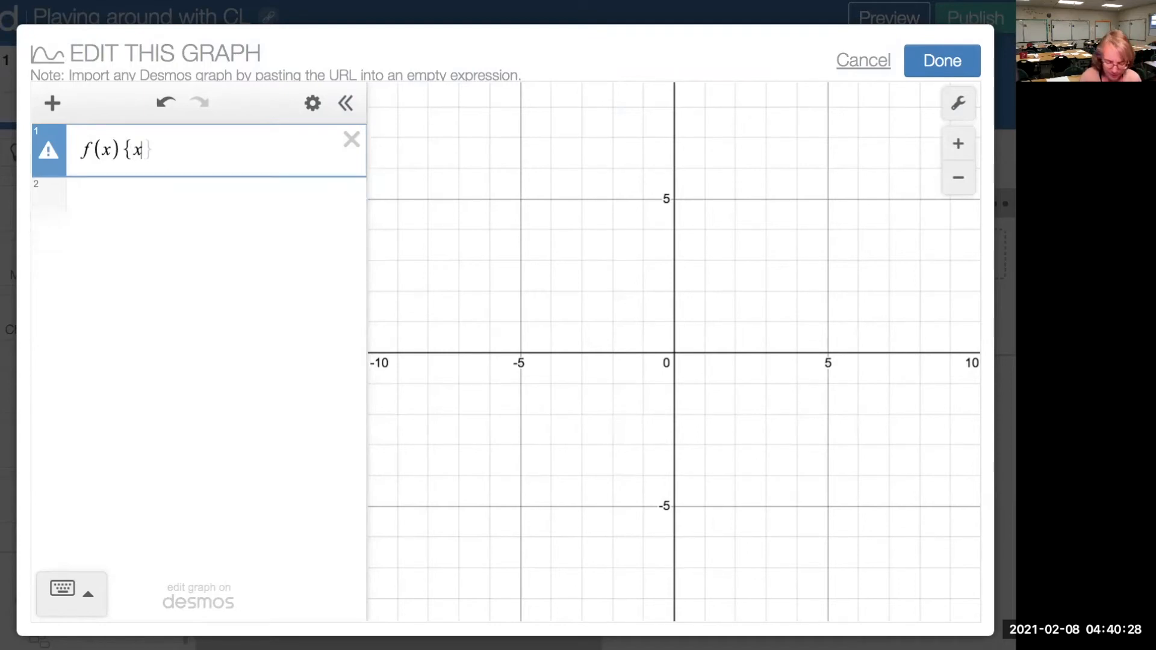
text(<)
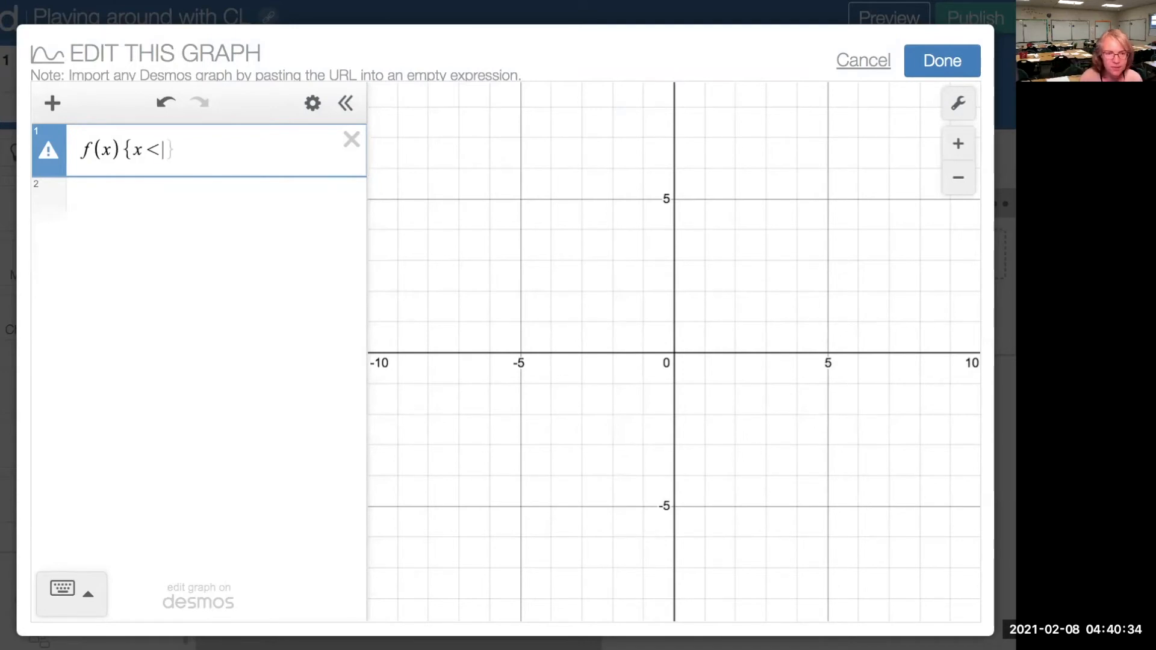
text(10)
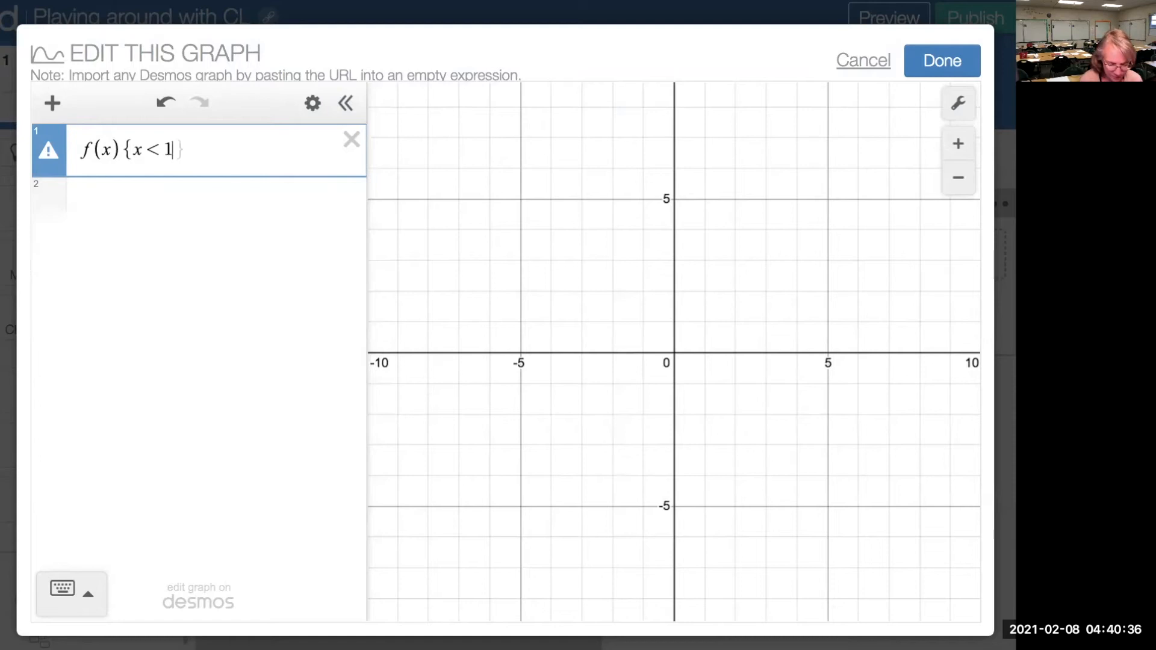
text(t)
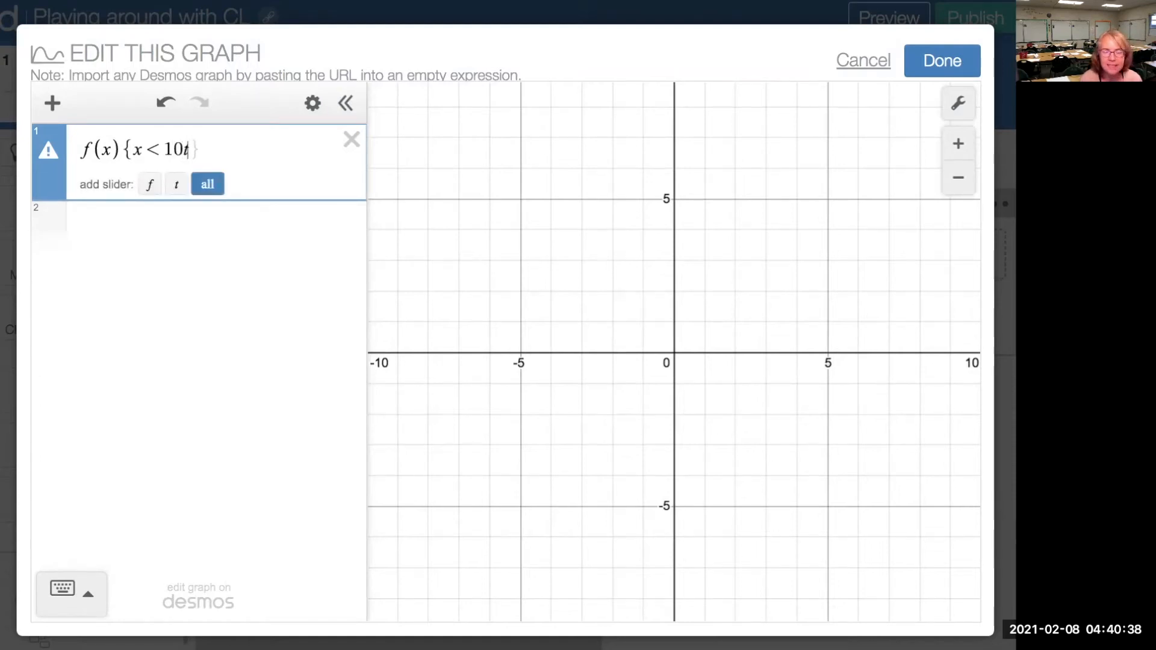
text(-10)
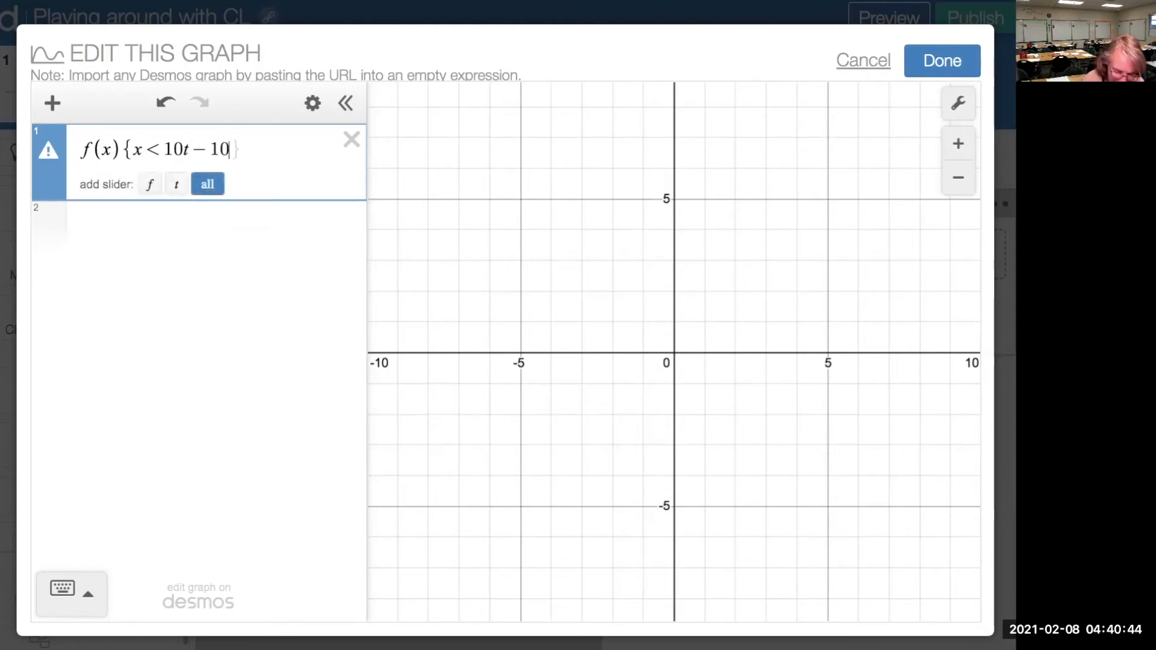
key(Right)
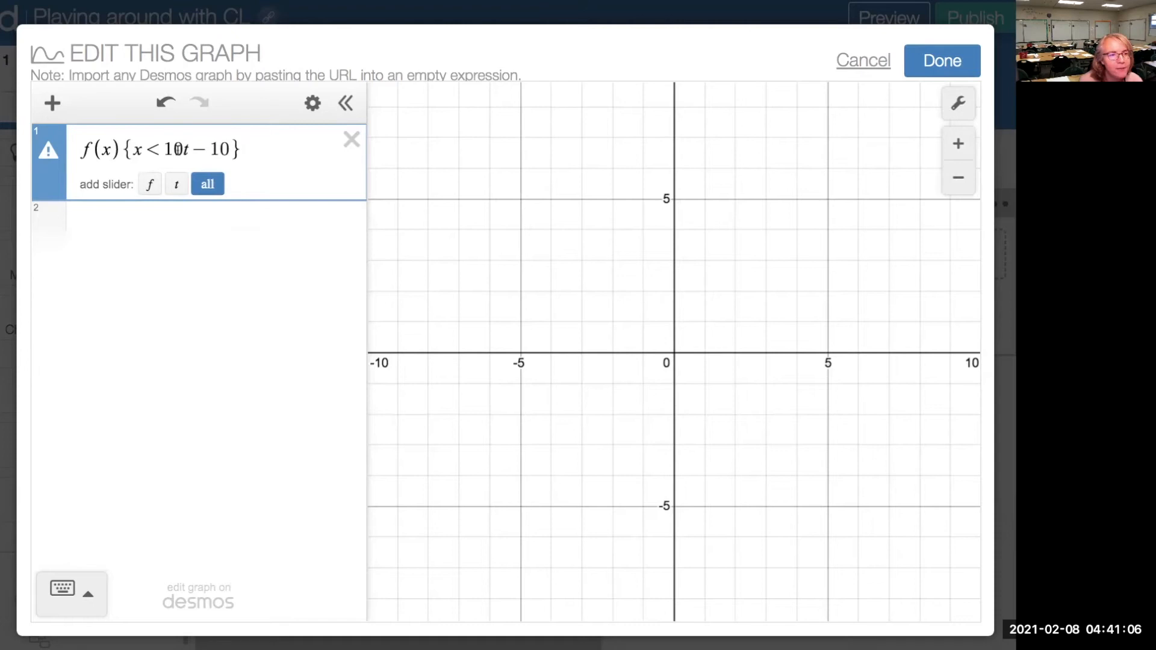
drag(179, 148, 168, 148)
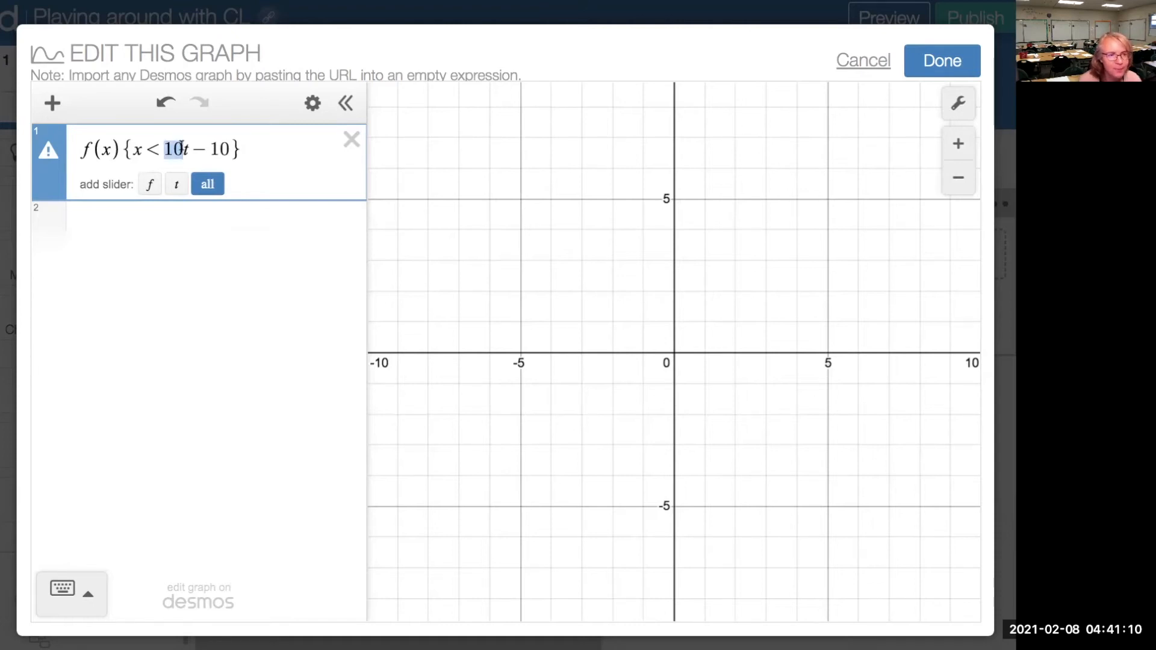
click(182, 148)
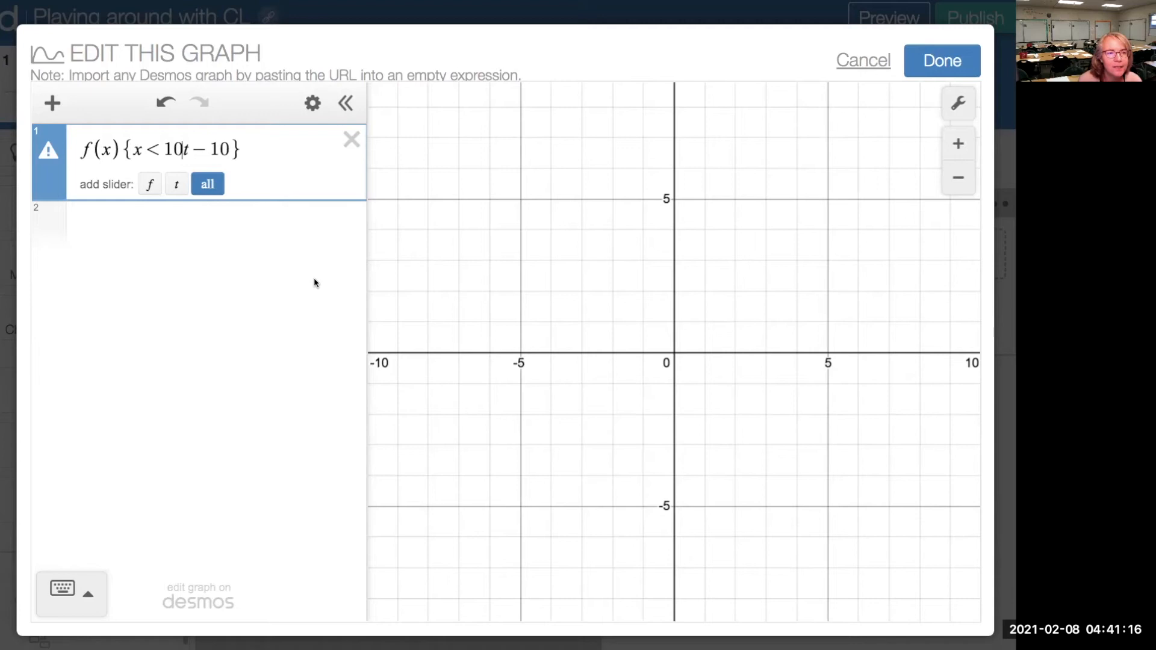
click(943, 65)
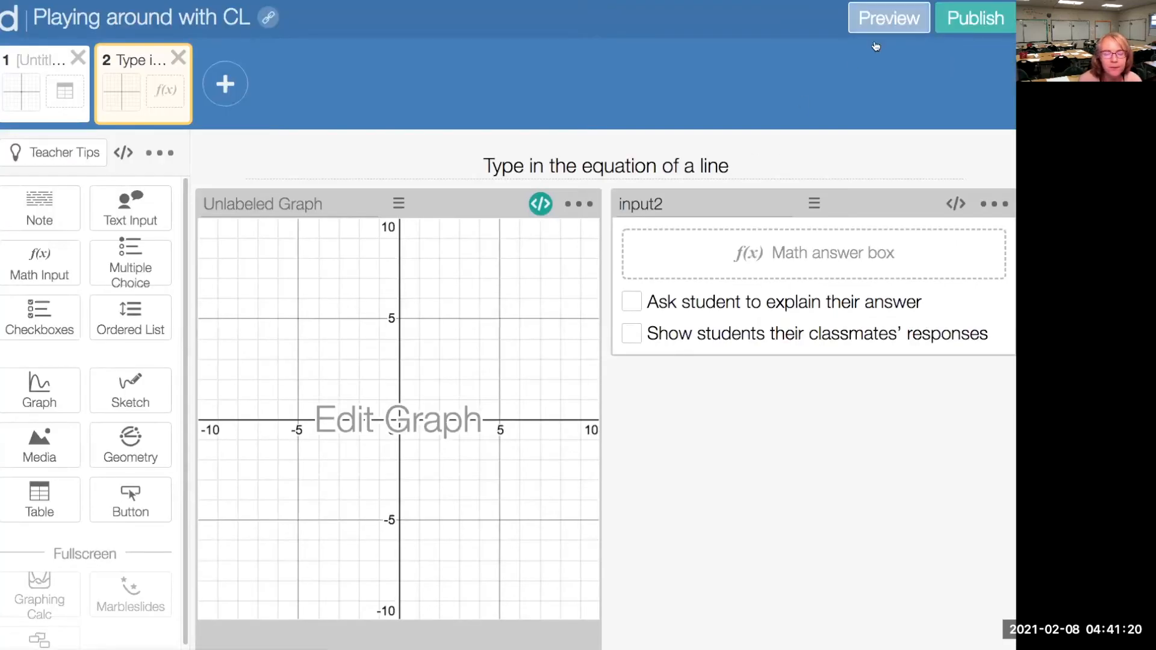
Step: Preview the second screen, submit the test equation y = 2x, and close the preview
click(876, 46)
click(592, 148)
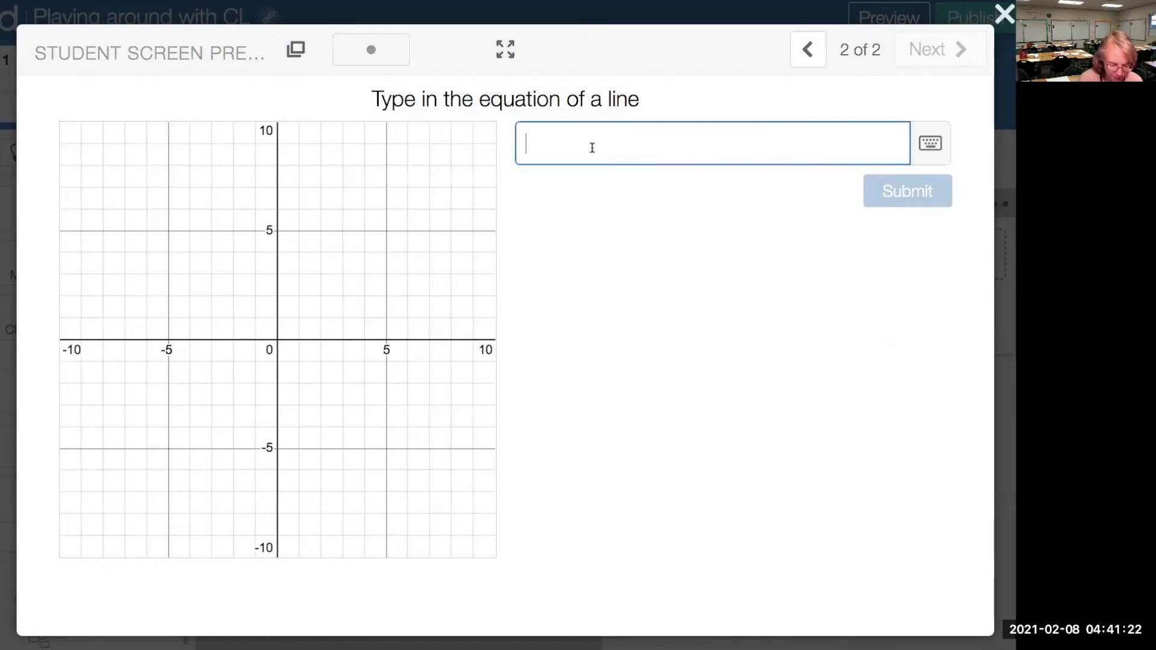
text(y=2x)
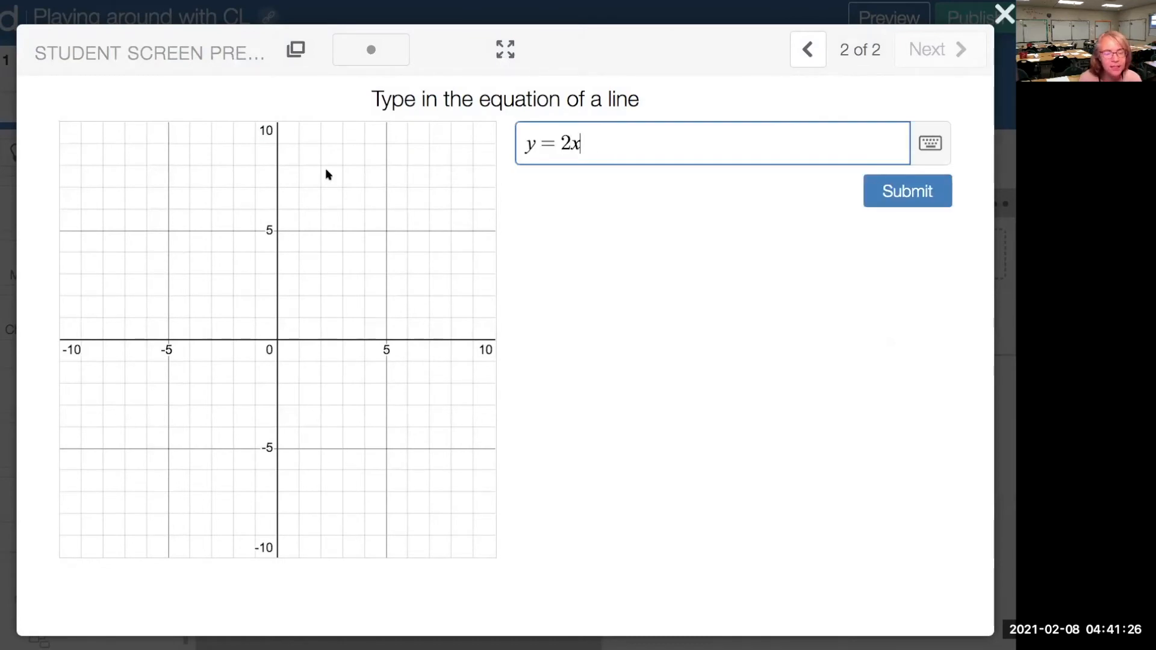
click(909, 196)
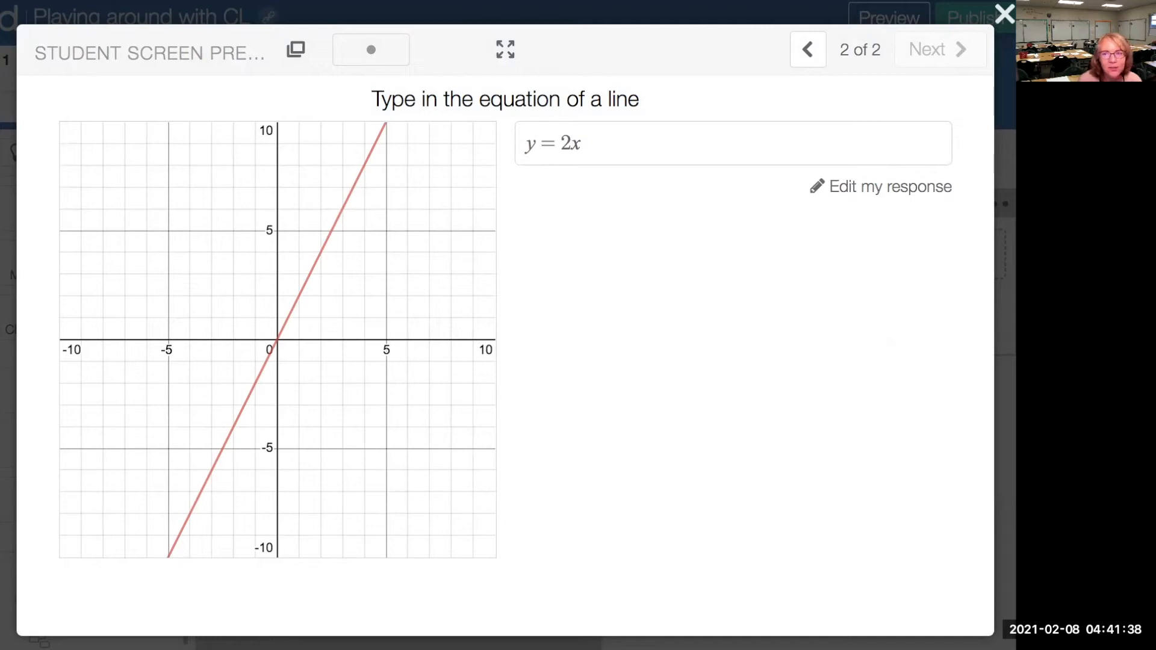
click(1004, 13)
Step: Zoom the second screen's graph out to about -15 to 15 on the x-axis and save it
click(412, 433)
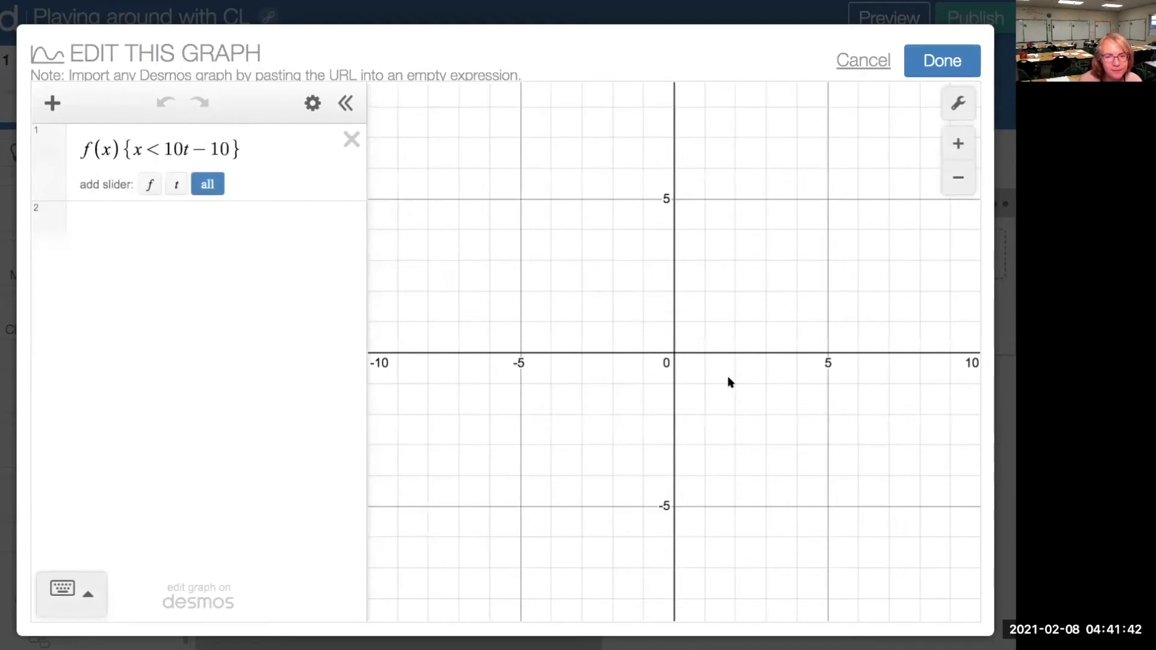
scroll(728, 376, down, 5)
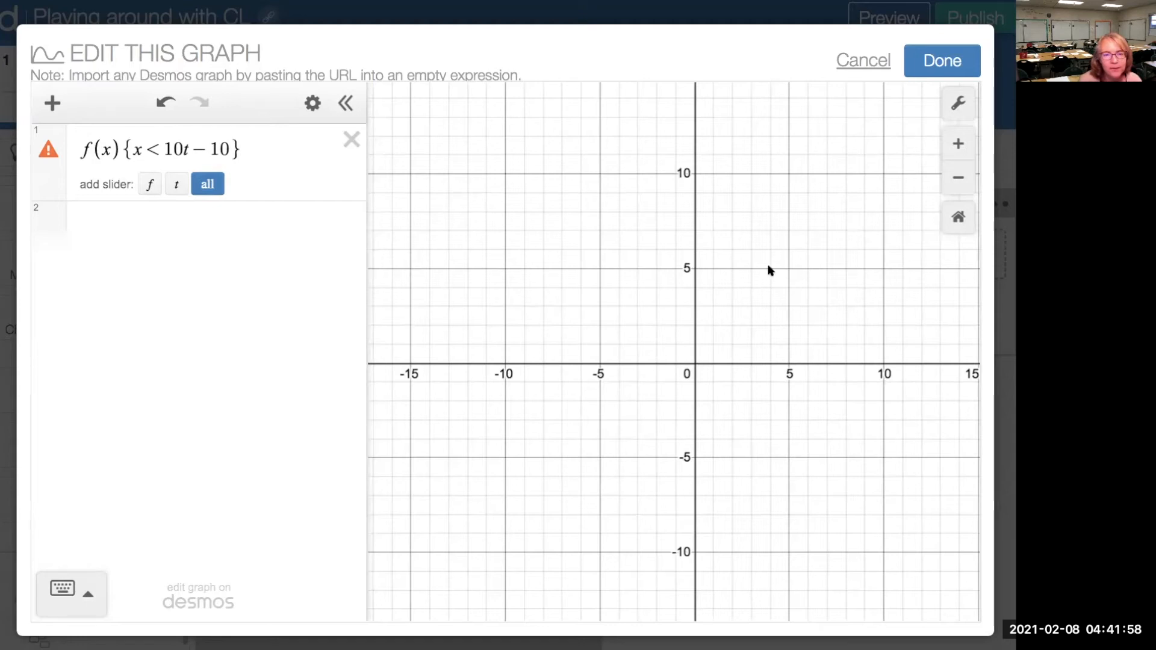
click(939, 61)
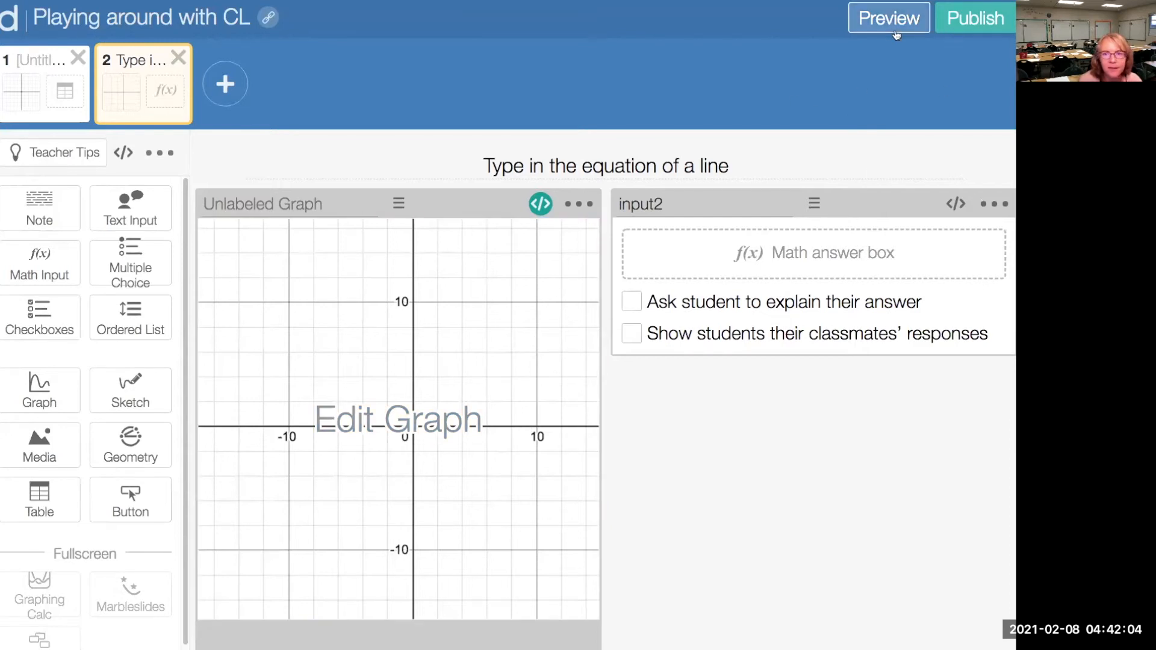
Step: Preview the second screen again, submit the test equation y = x, and close the preview
click(895, 30)
click(667, 156)
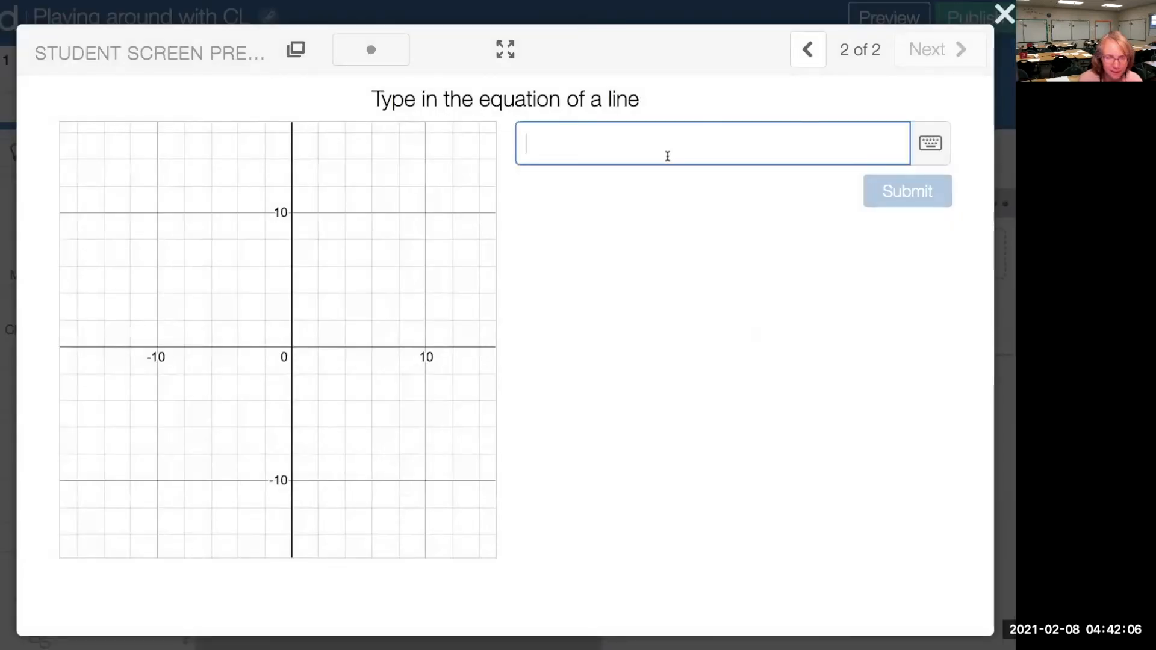
text(y=x)
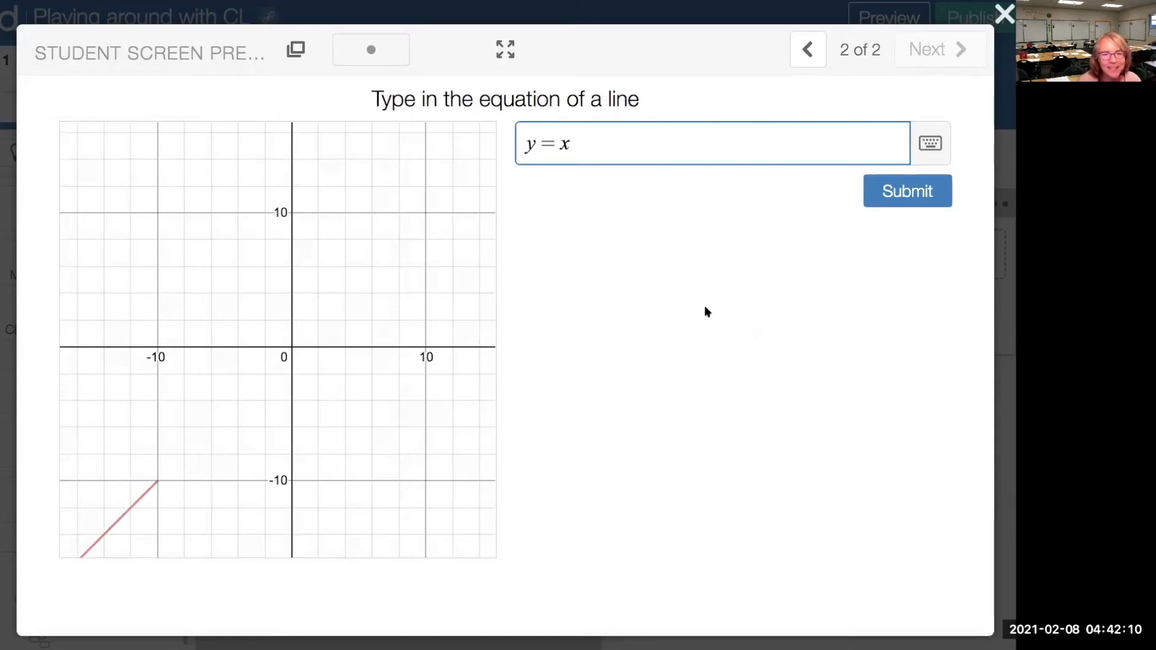
click(901, 203)
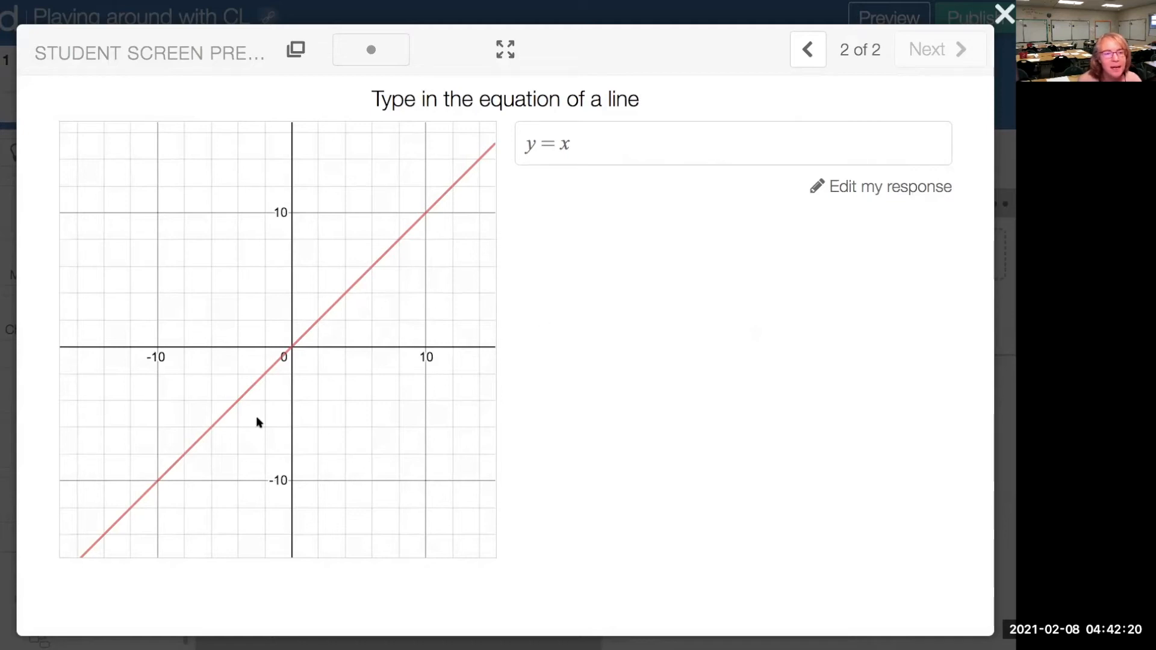
click(995, 20)
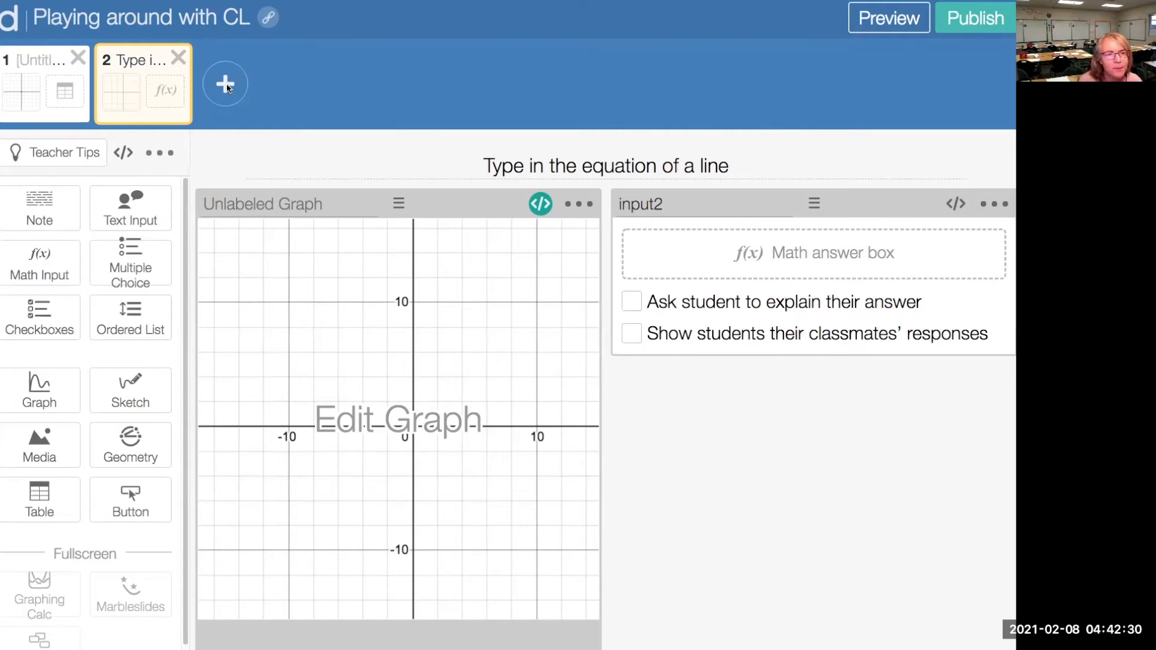
Step: Add a third screen containing a graph and a math input, and name the math input sp3
click(226, 85)
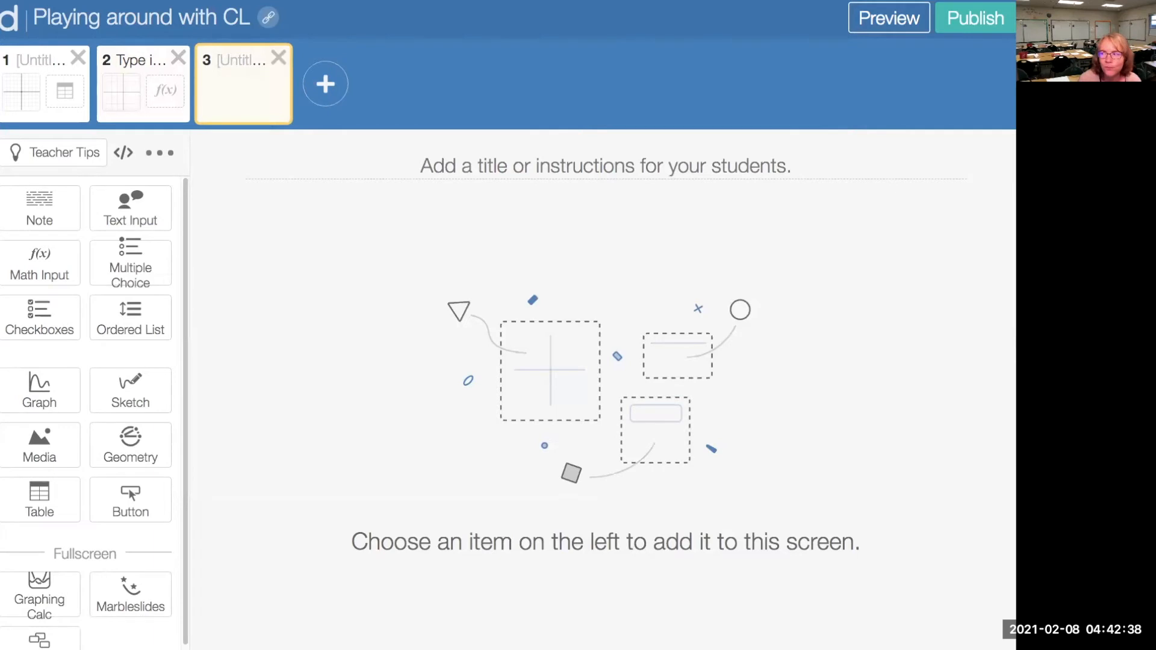
click(48, 397)
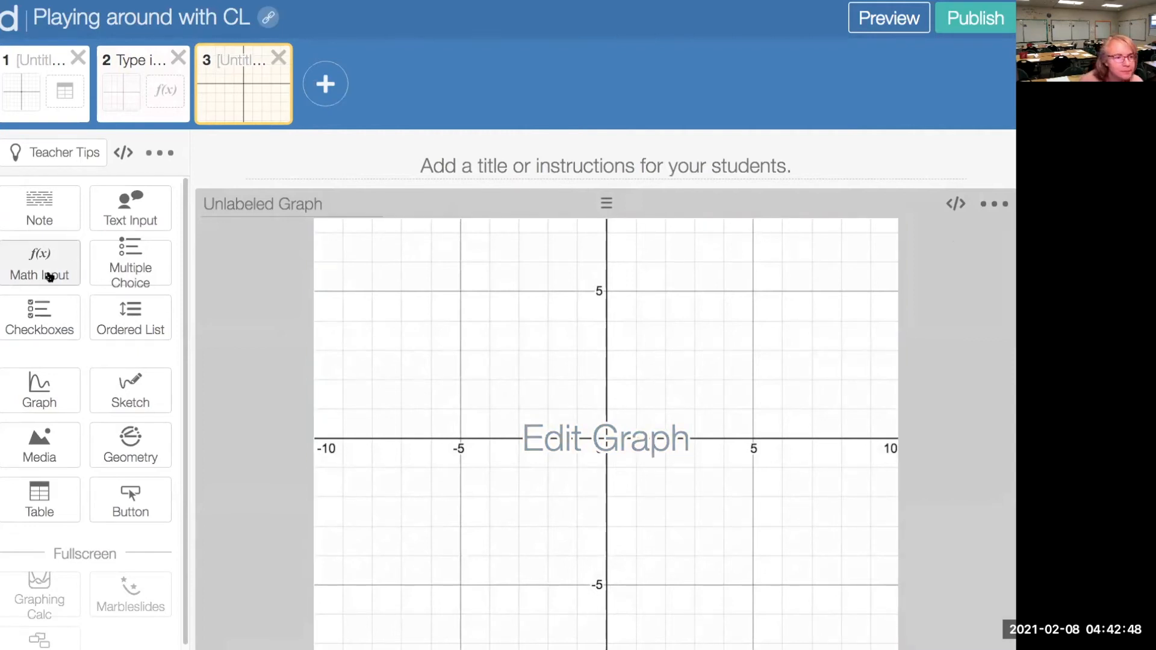
click(50, 277)
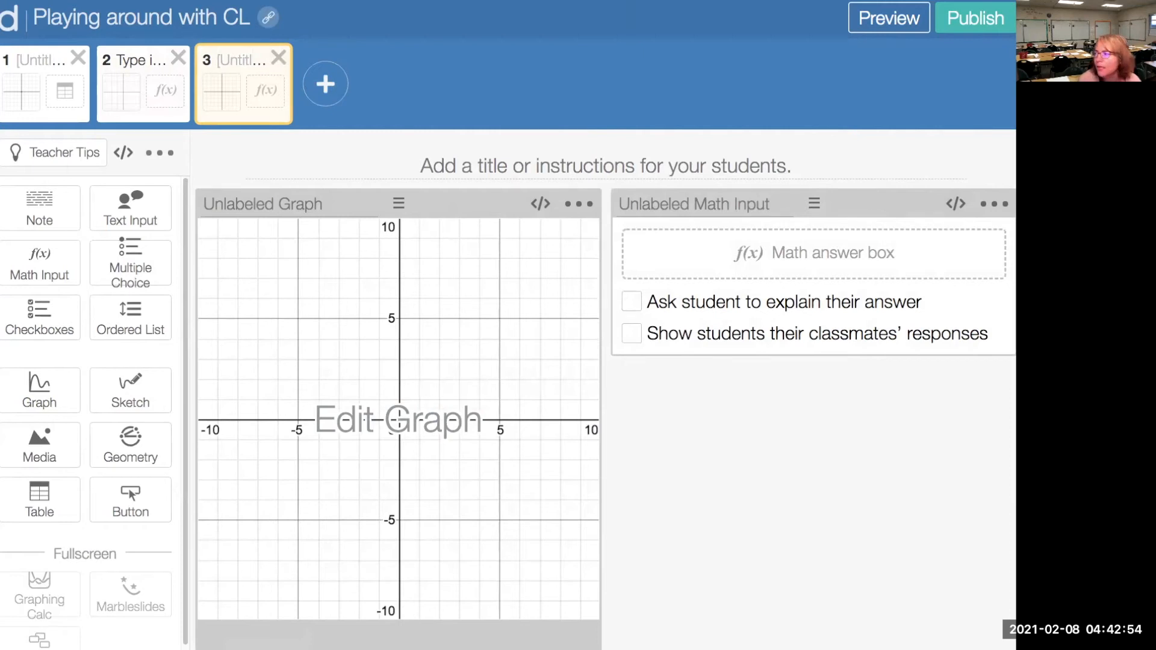
click(678, 203)
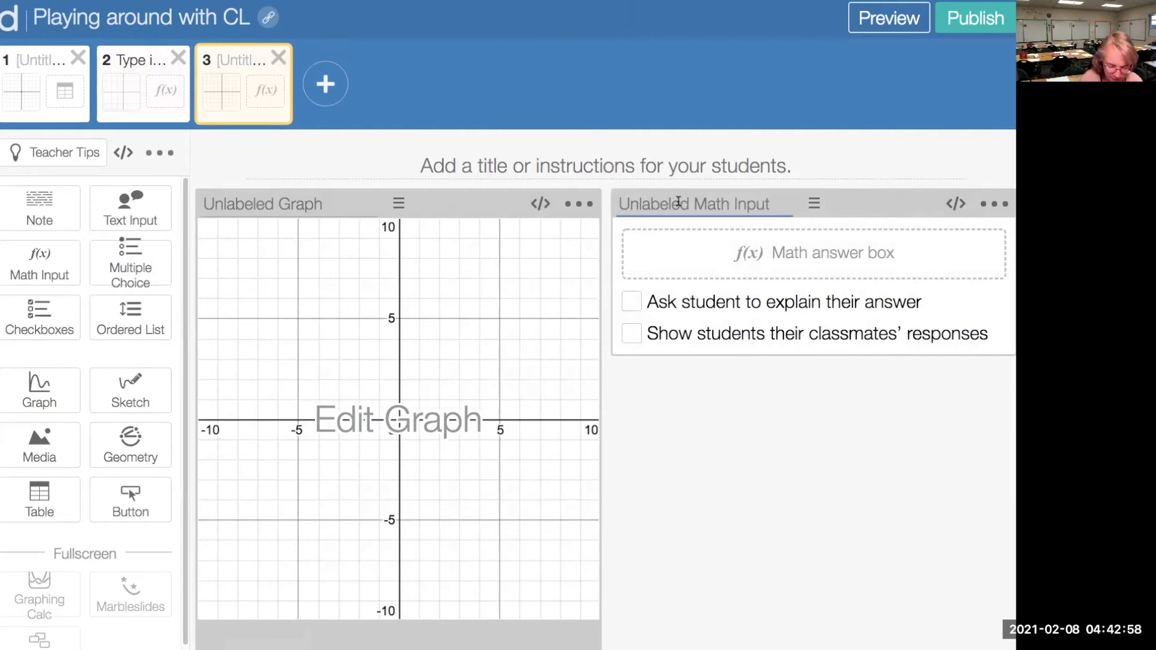
text(sp)
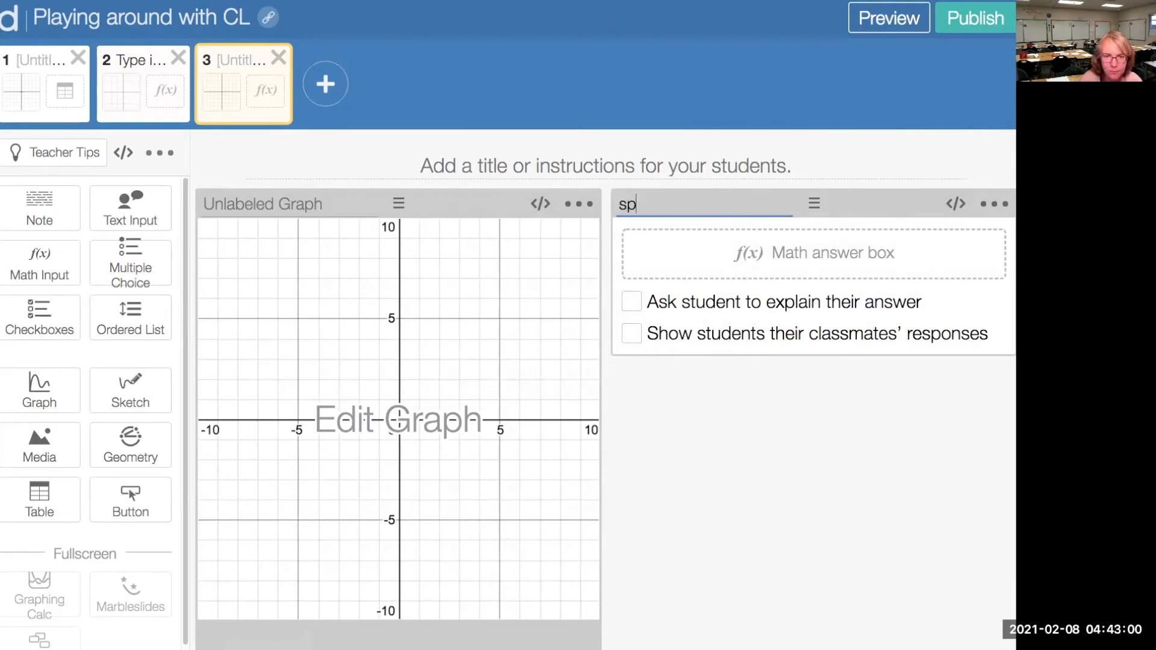
text(3)
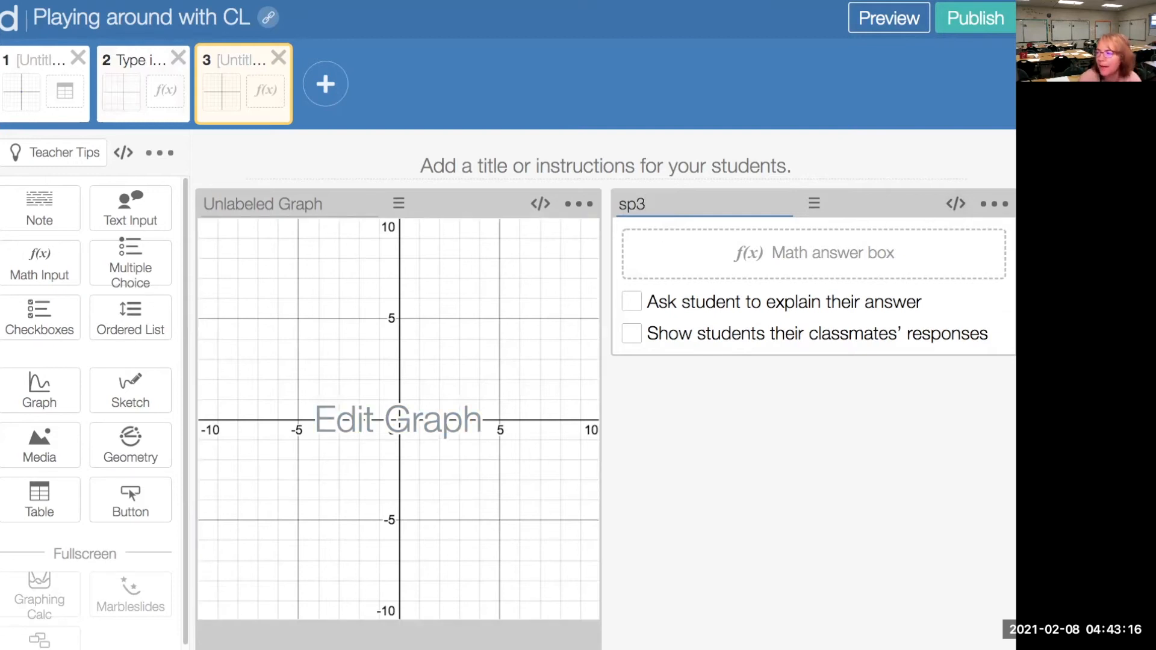
key(Return)
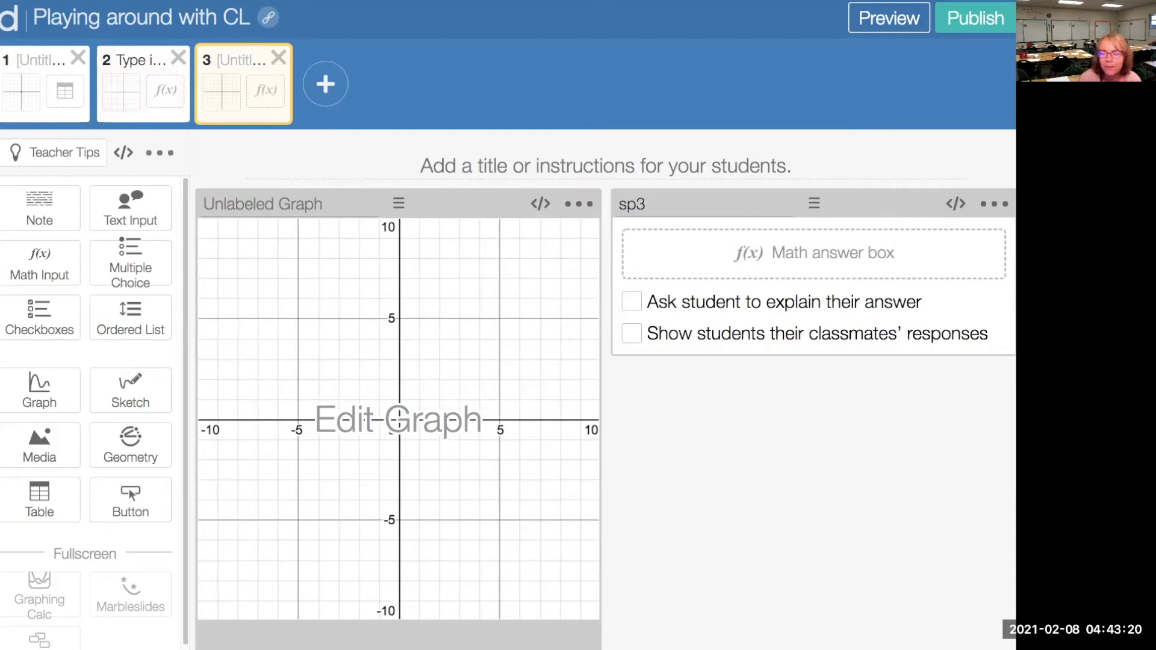
Step: Open the third screen's graph for editing and plot the point (4,5)
click(411, 423)
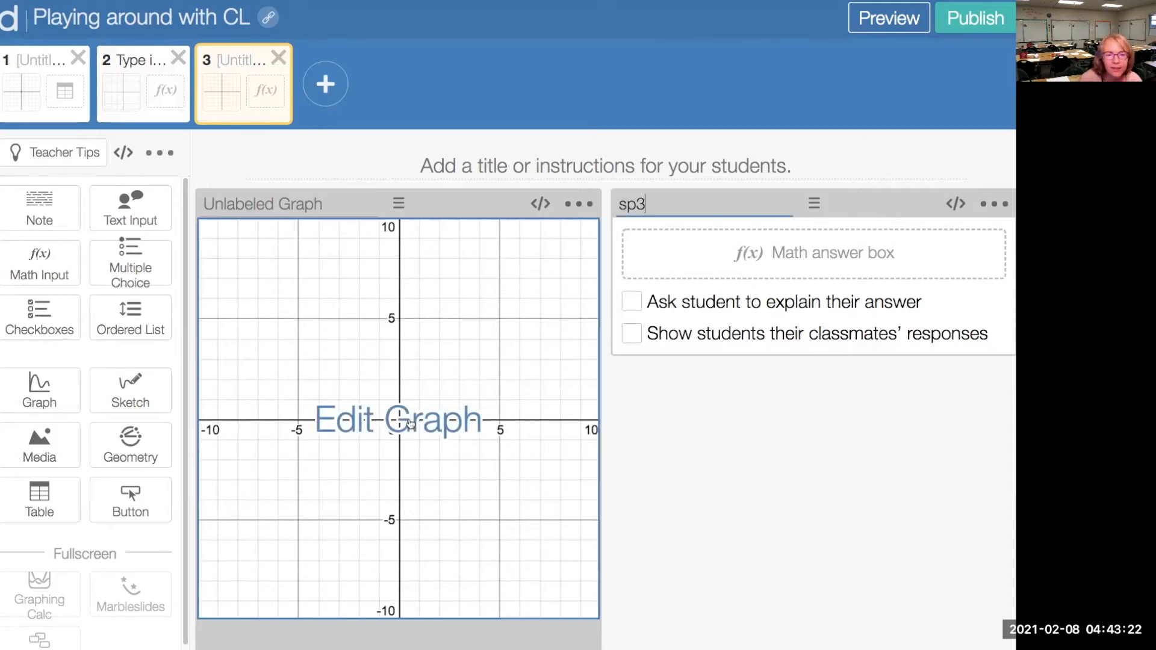
click(411, 423)
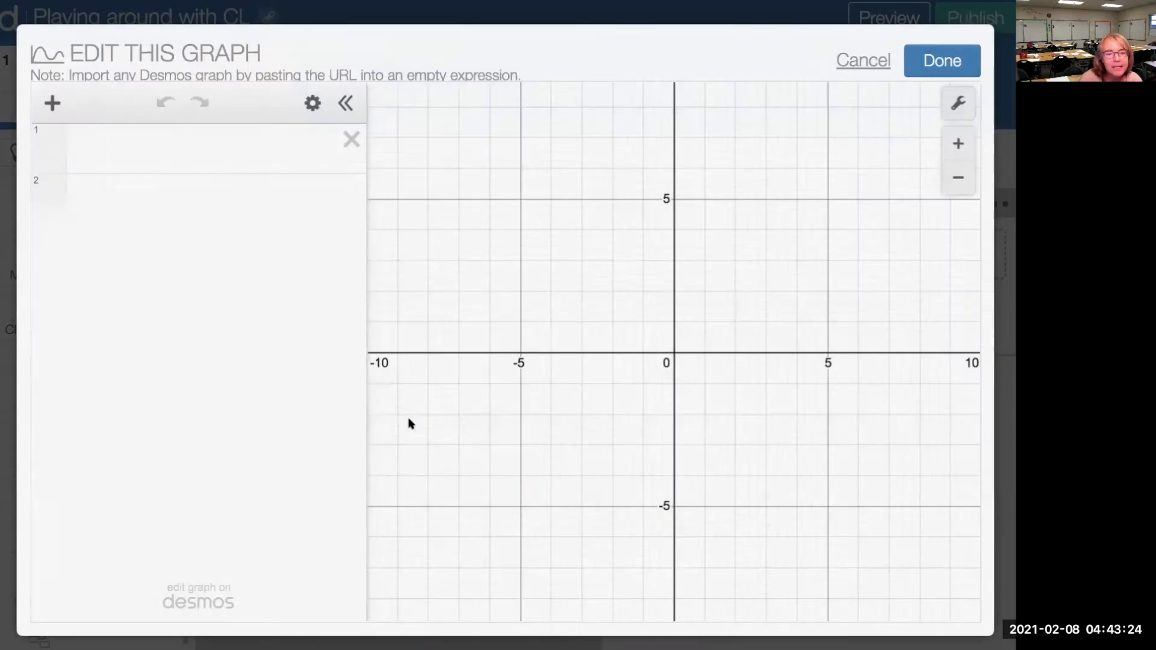
click(106, 144)
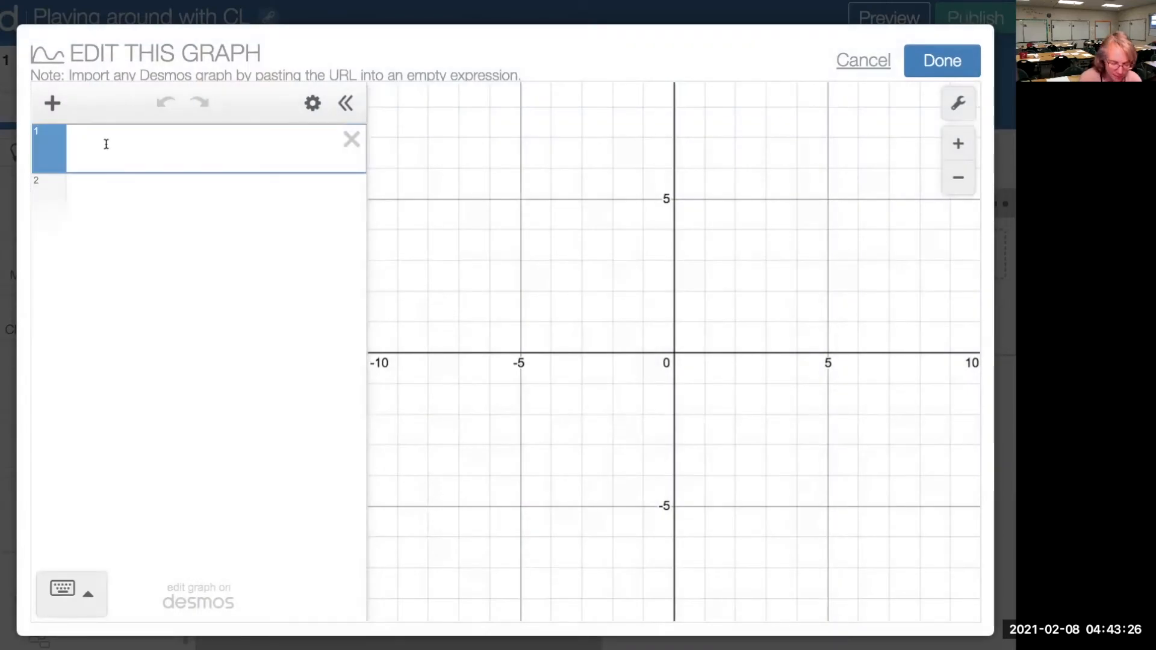
text(()
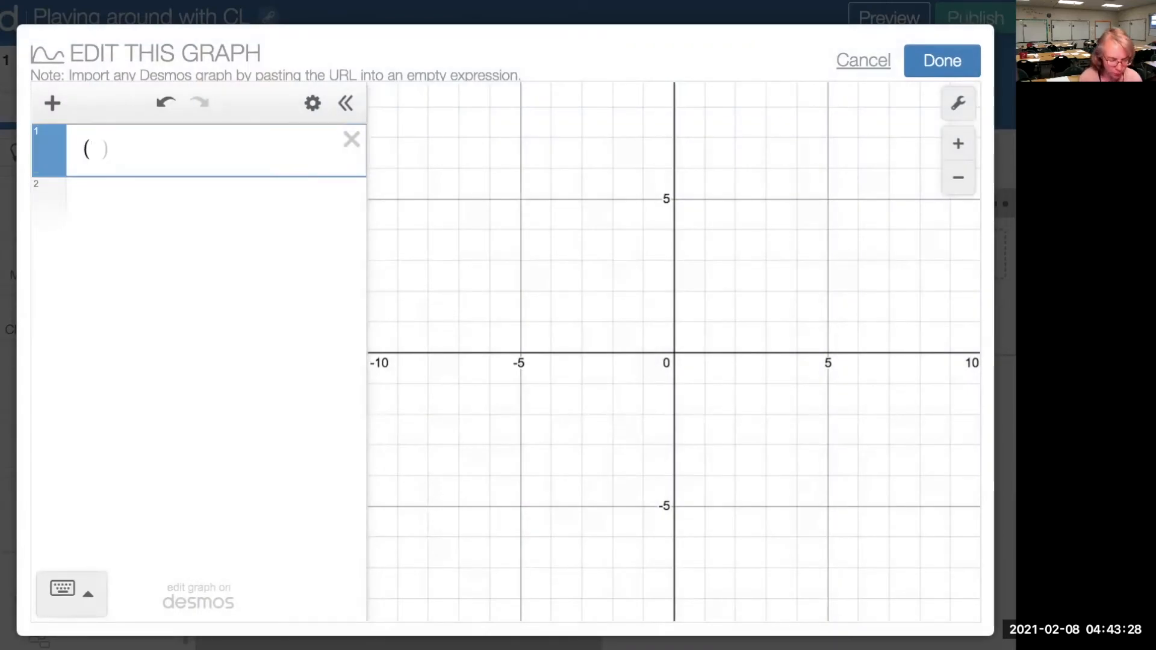
text(4,5)
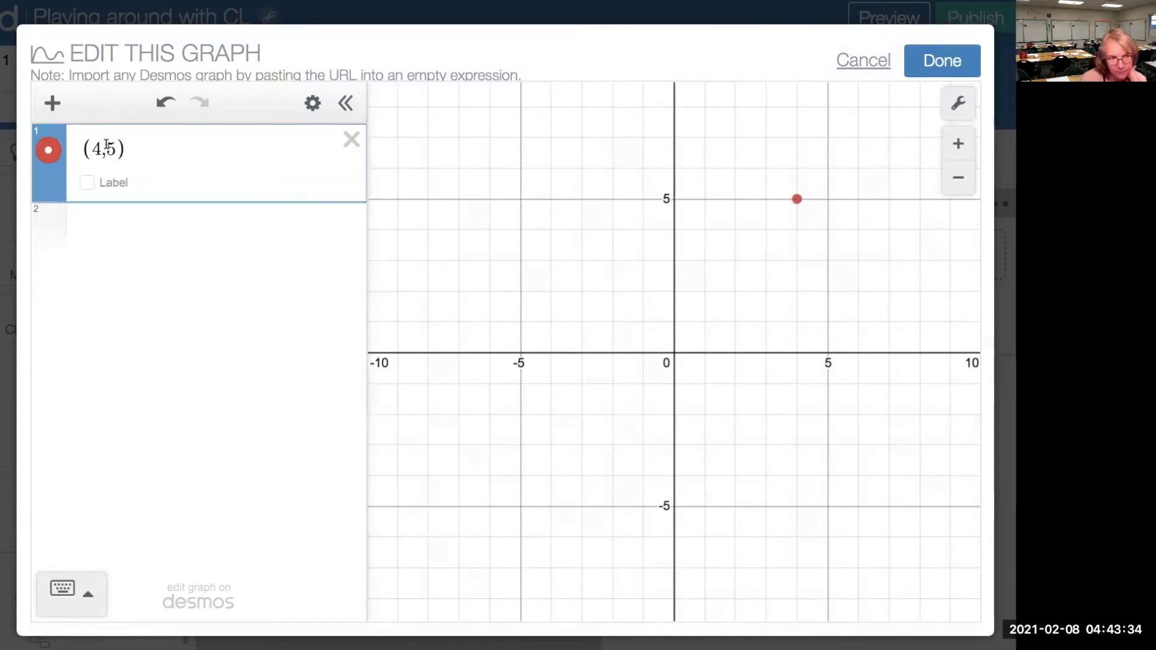
Step: Turn on the label of the point (4,5) and set its text to A
click(111, 182)
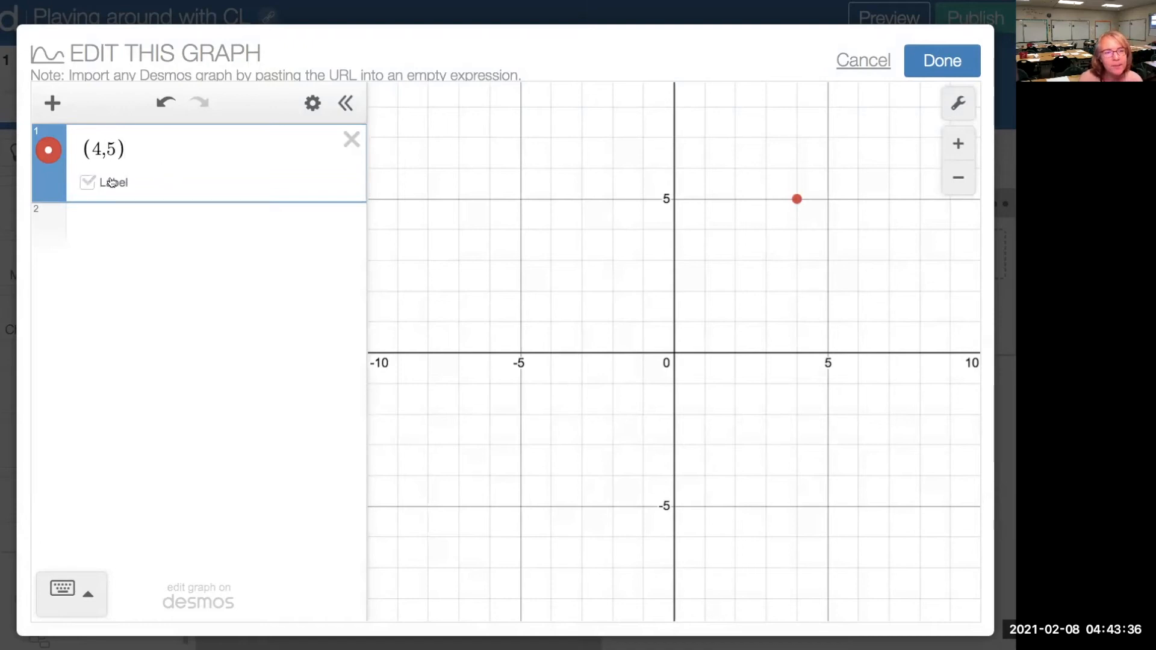
click(111, 182)
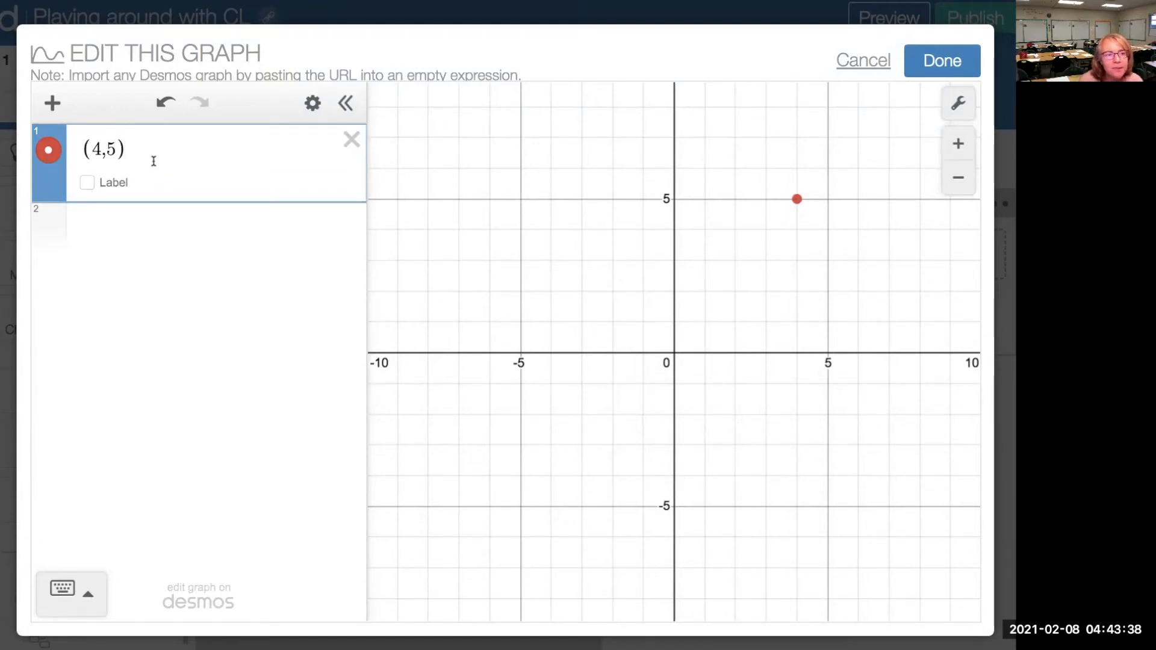
click(88, 182)
click(186, 183)
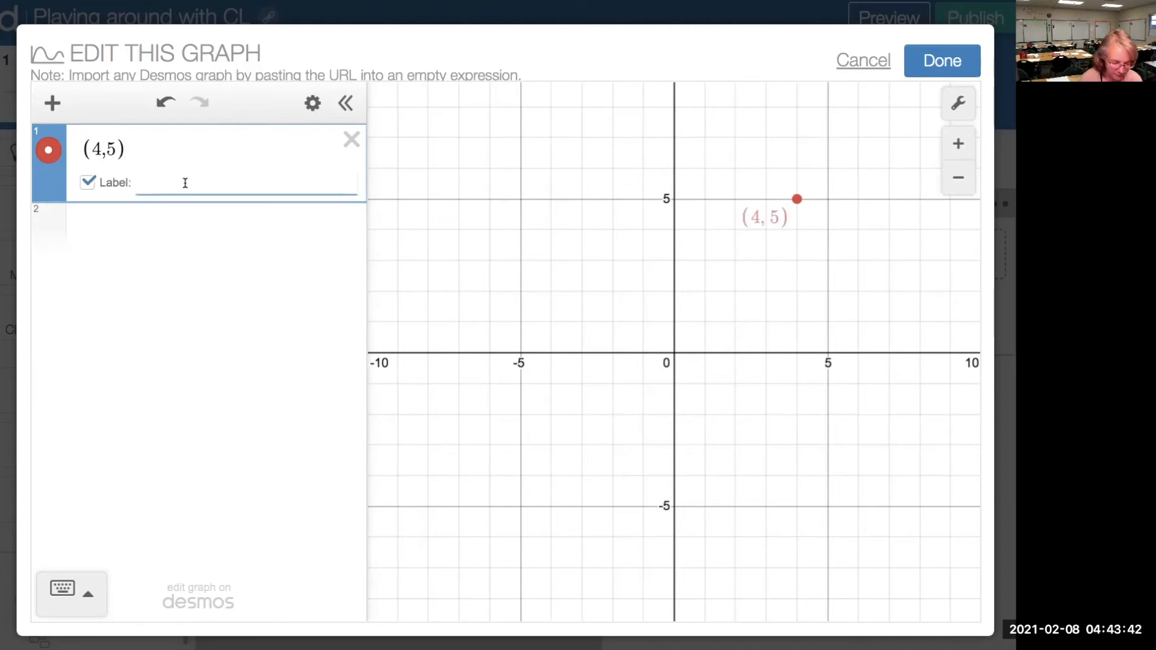
text(A)
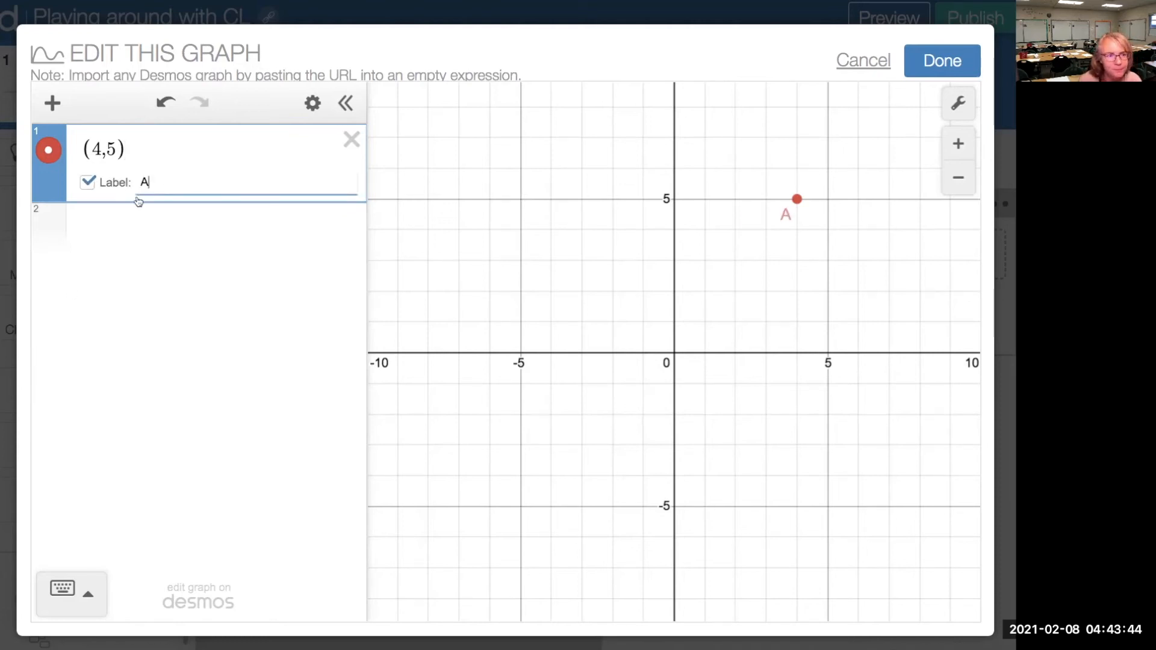
Step: Place the label on the right side of point A and colour the point purple
click(50, 150)
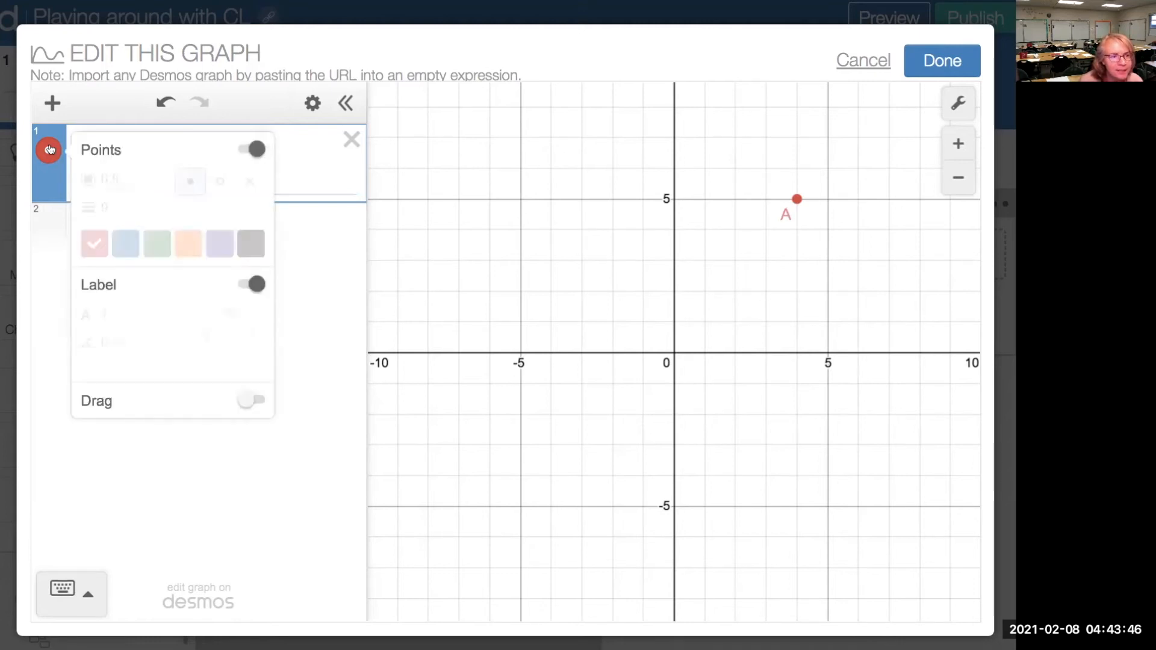
click(253, 333)
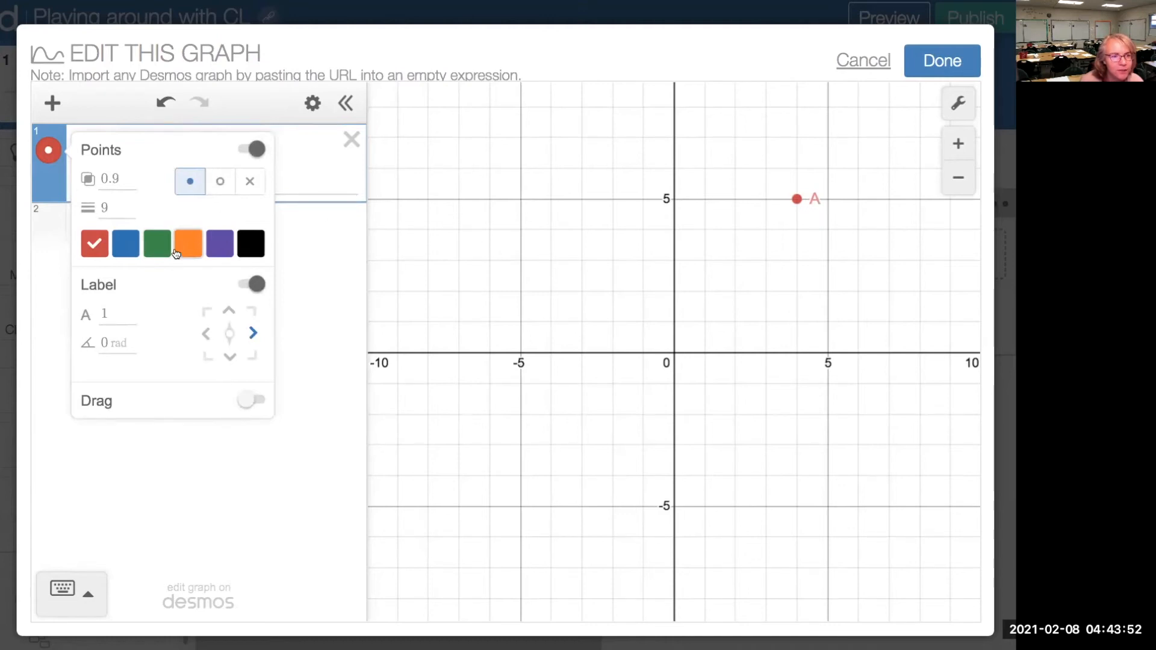
click(220, 243)
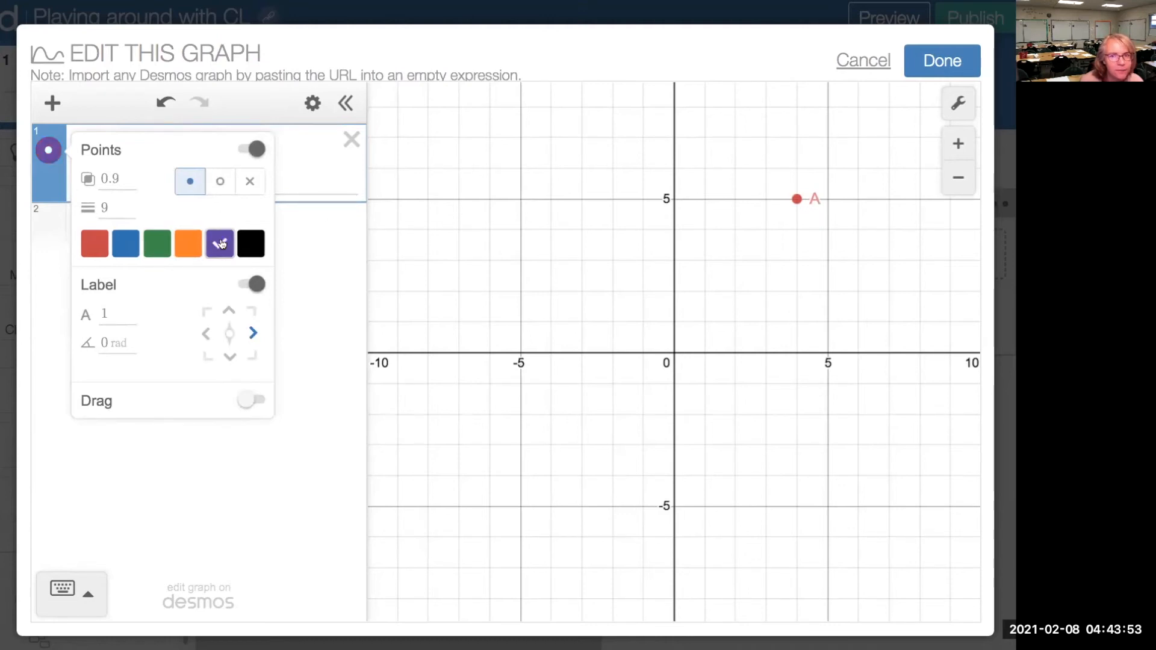
click(314, 217)
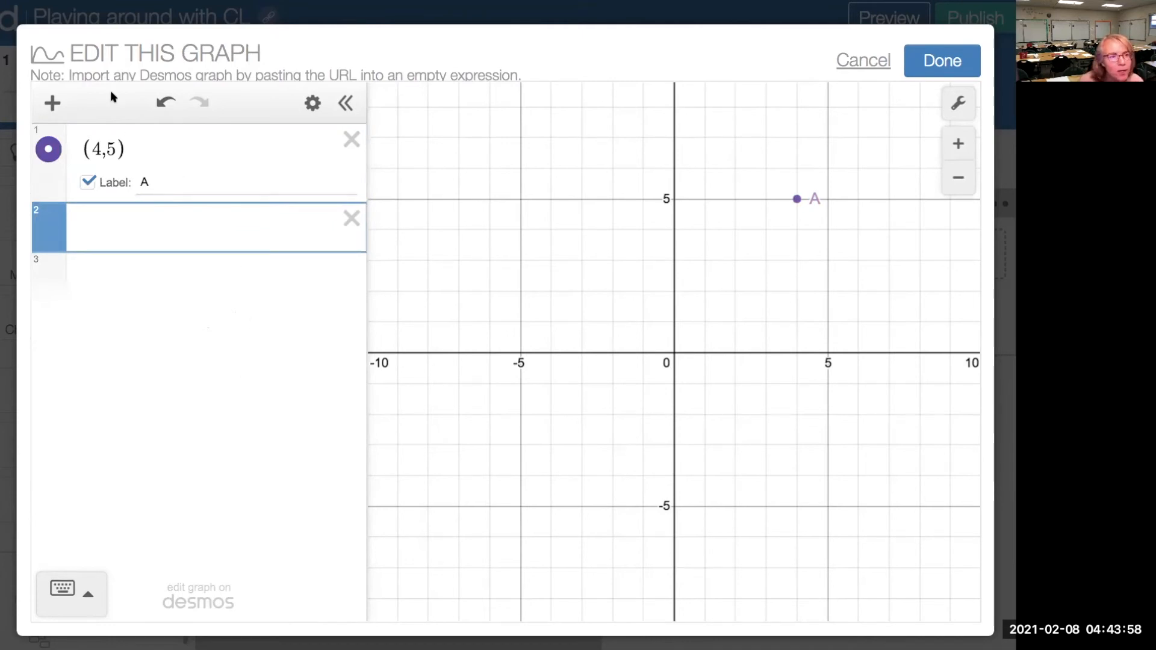
Step: Add a note reading "student point" below the point A expression
click(53, 106)
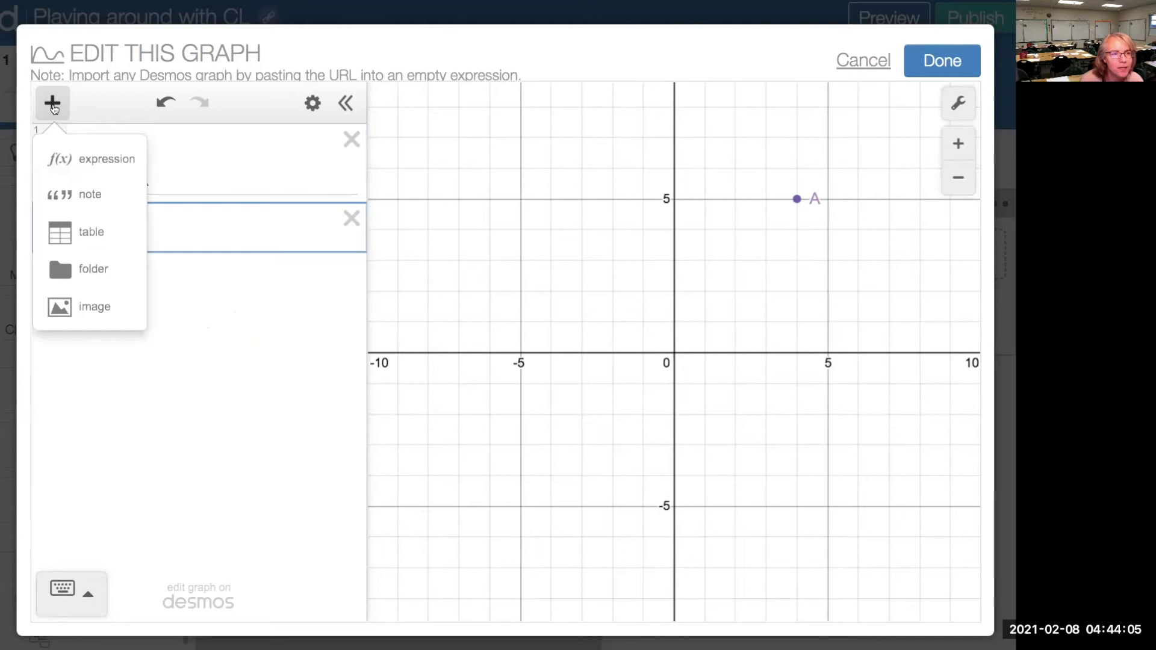
click(92, 195)
text(stud)
key(BackSpace)
text(udent )
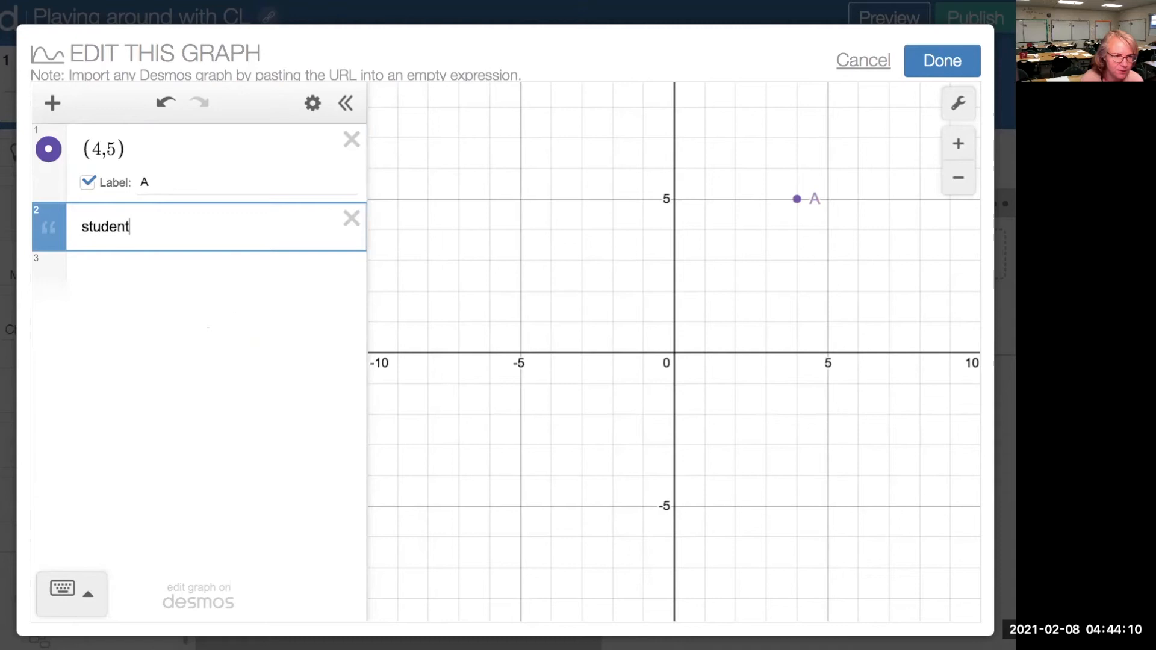
text(point)
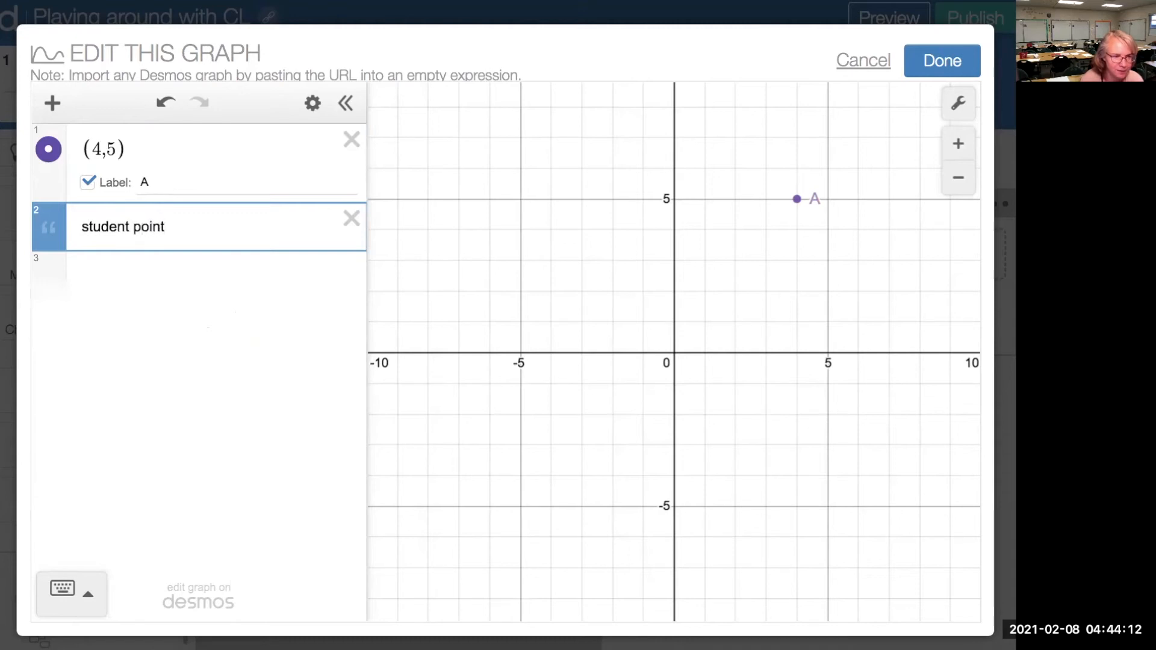
Step: Add the point (a,b) below the note and create sliders for both a and b
click(163, 276)
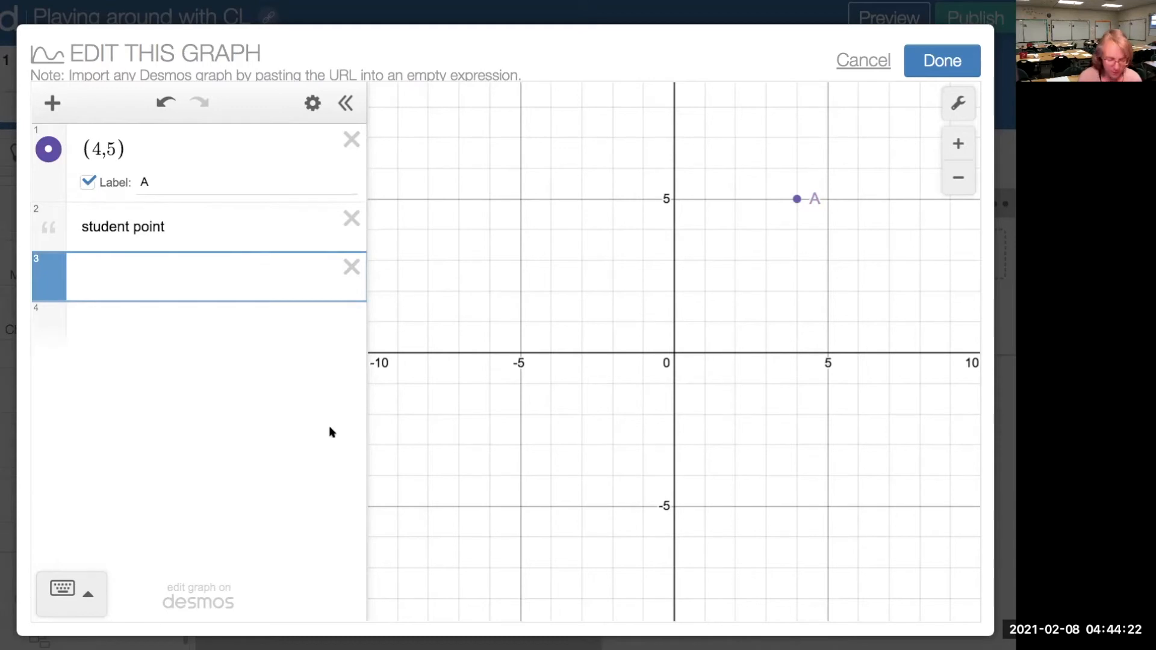
text((a)
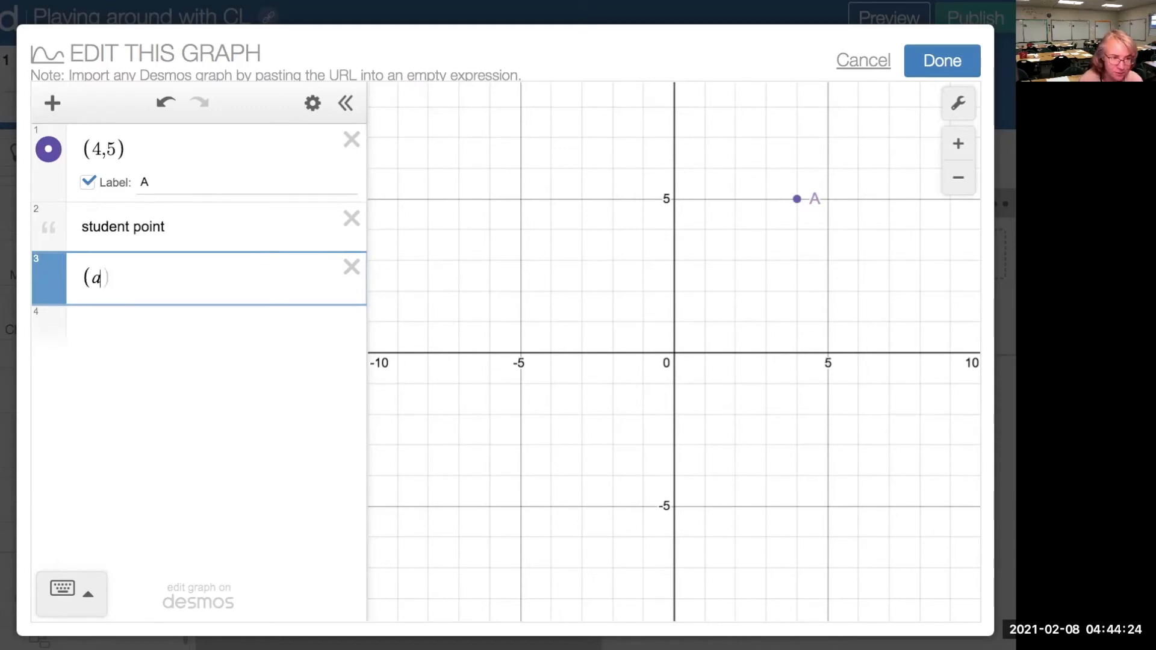
text(,)
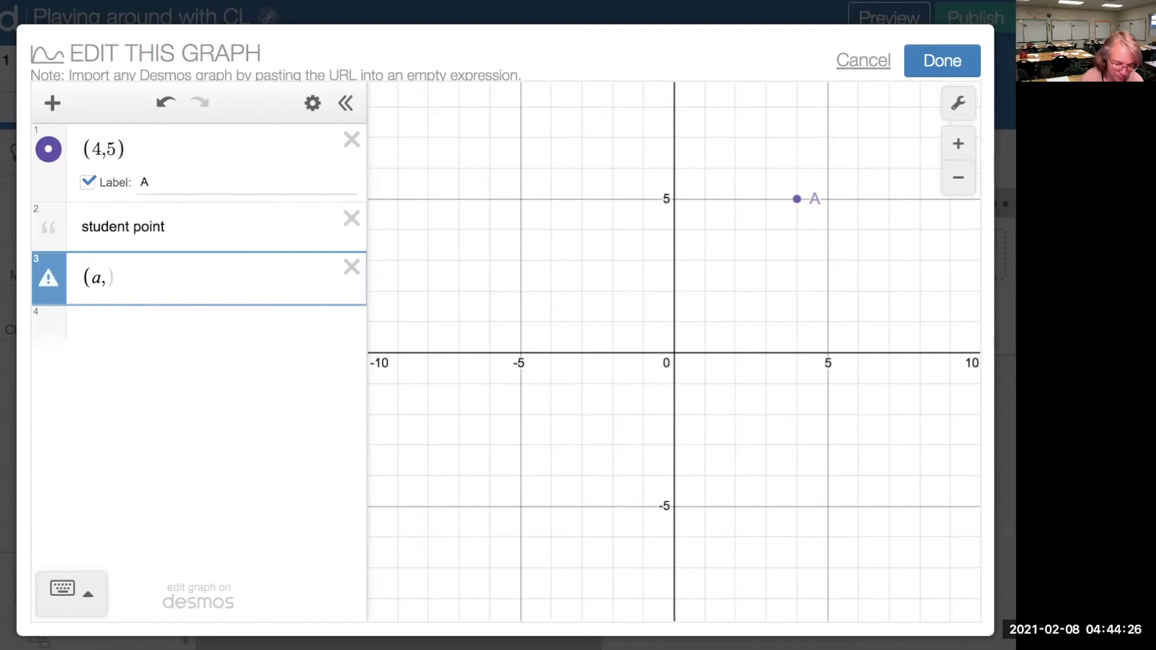
text(b))
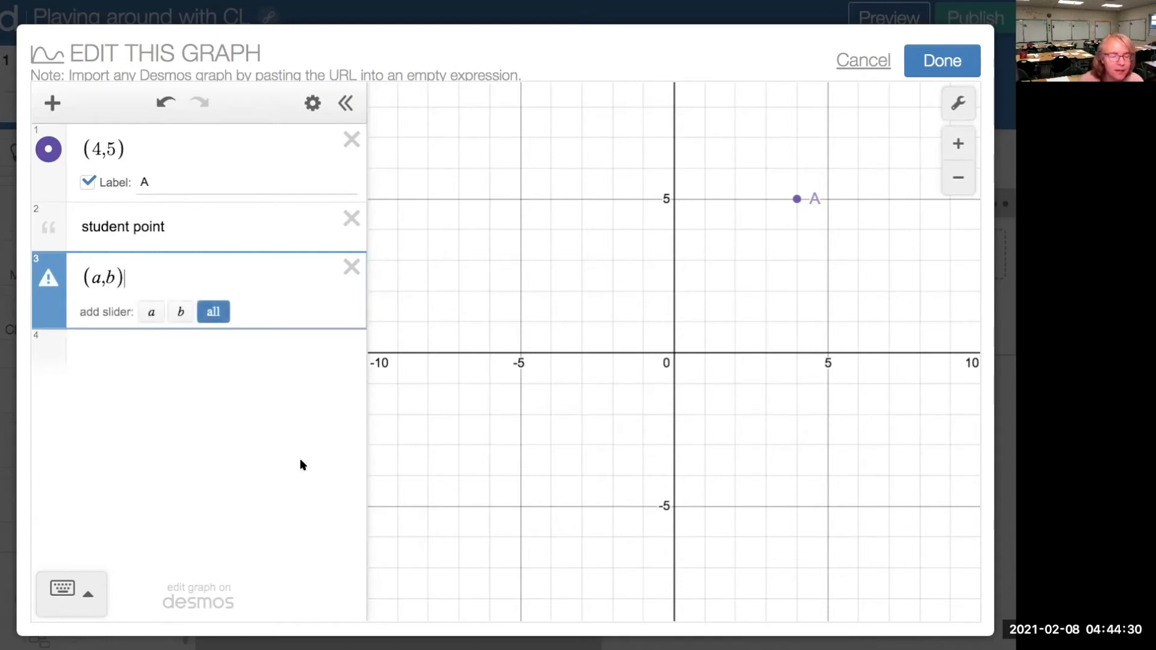
click(214, 317)
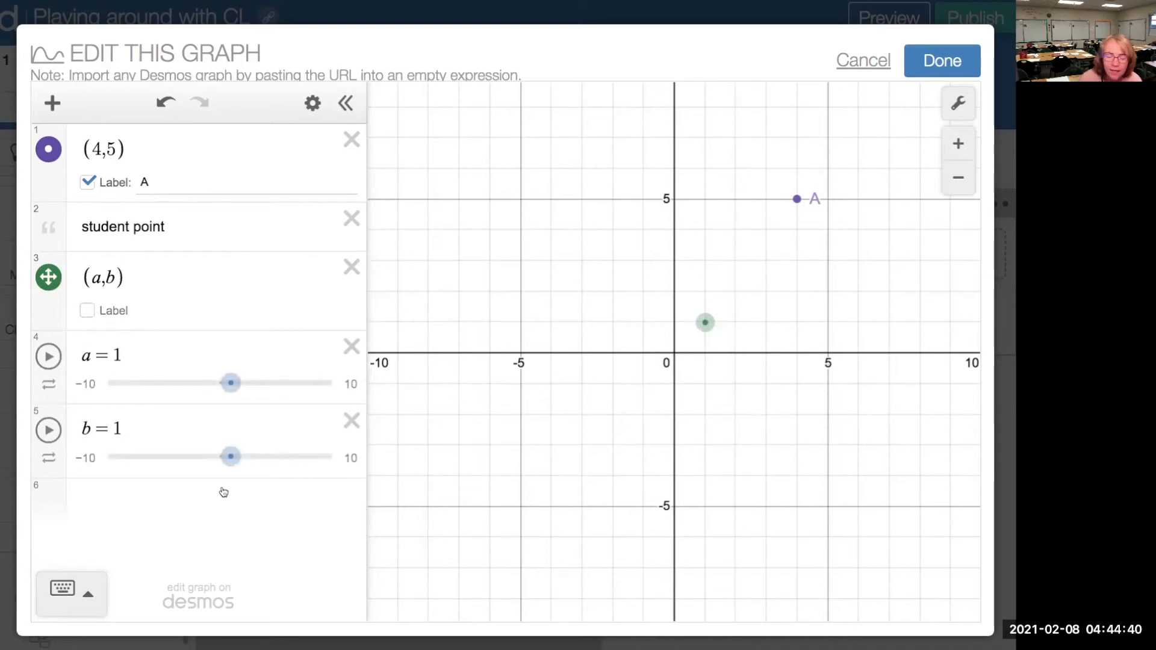
Step: Set the sliders a and b to 0 and save the graph
drag(229, 385, 220, 386)
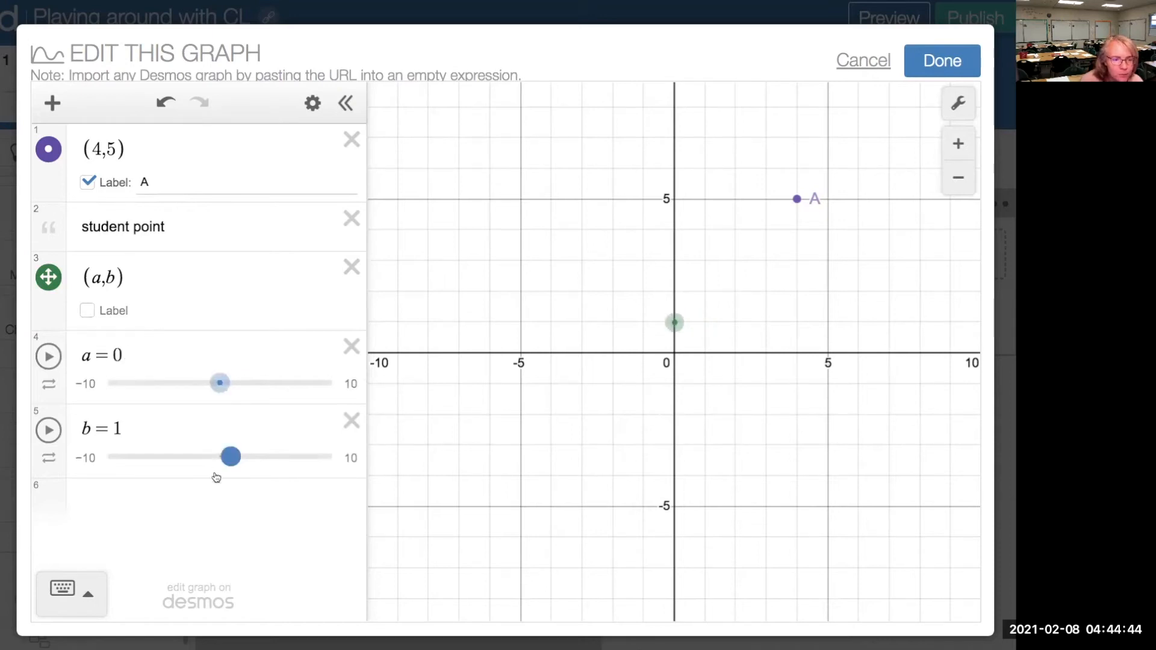
drag(233, 458, 220, 456)
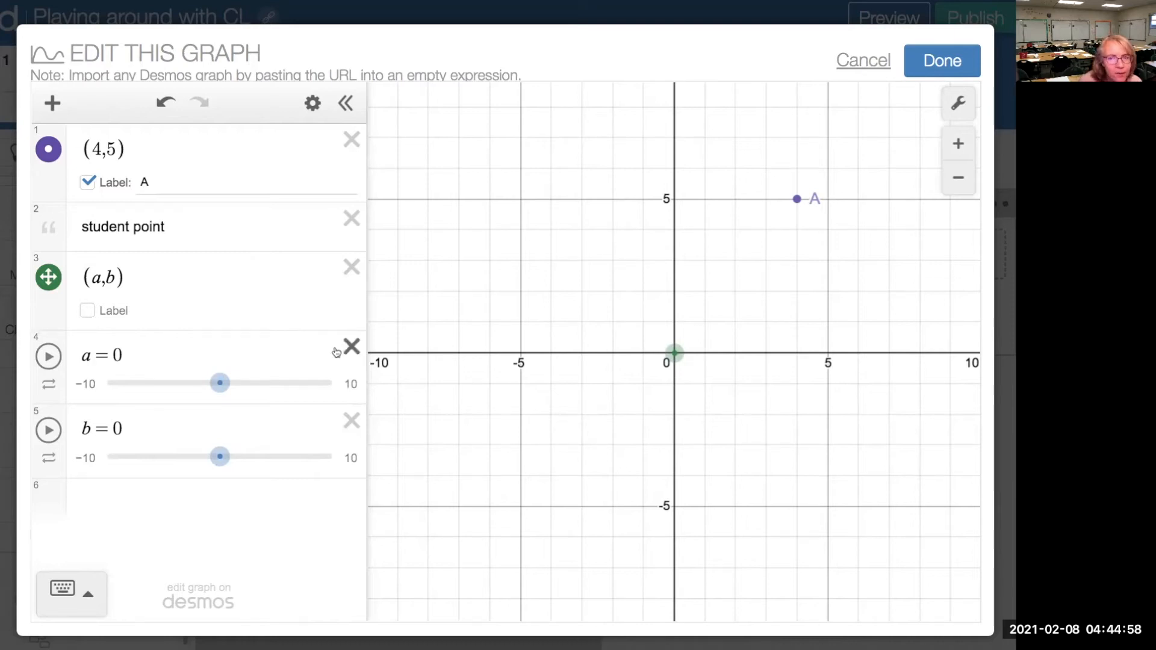
click(942, 60)
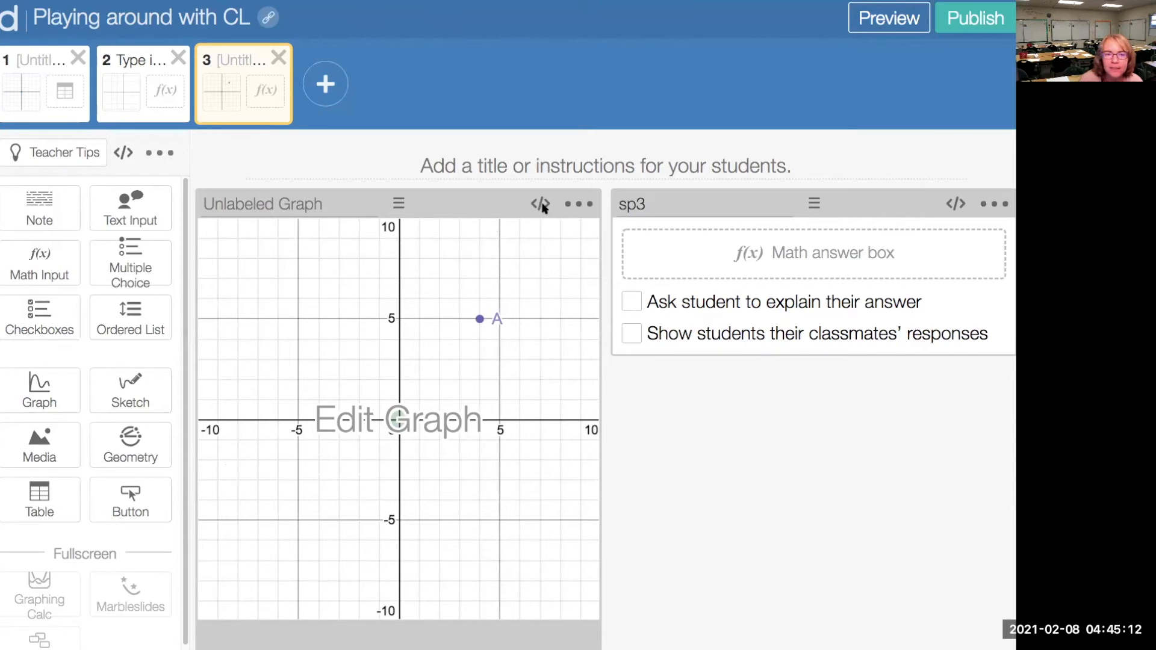
Step: In the graph's script, define Studentpoint=parseOrderedPair(sp3.latex) on the first line
click(541, 205)
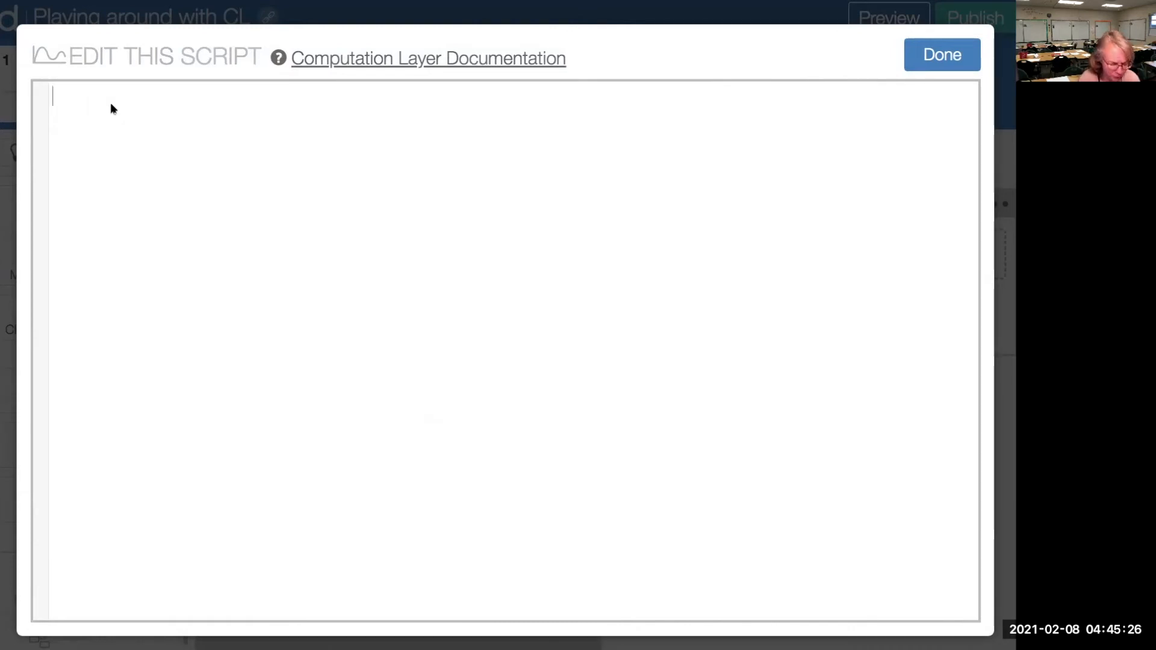
text(Studen)
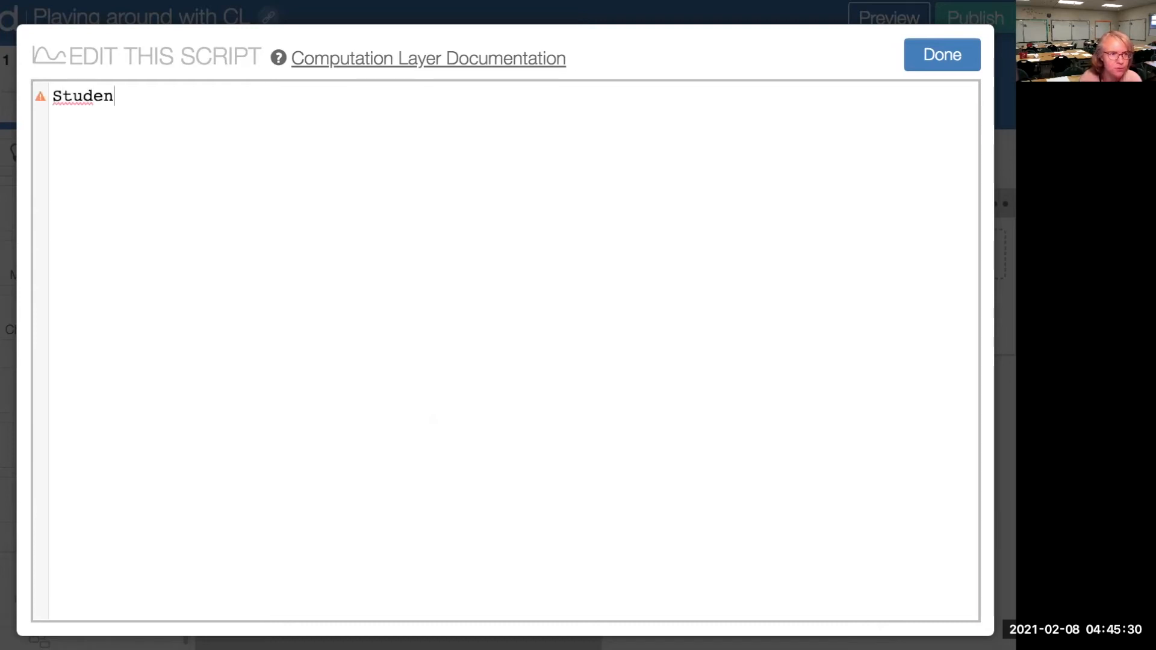
text(tpoint)
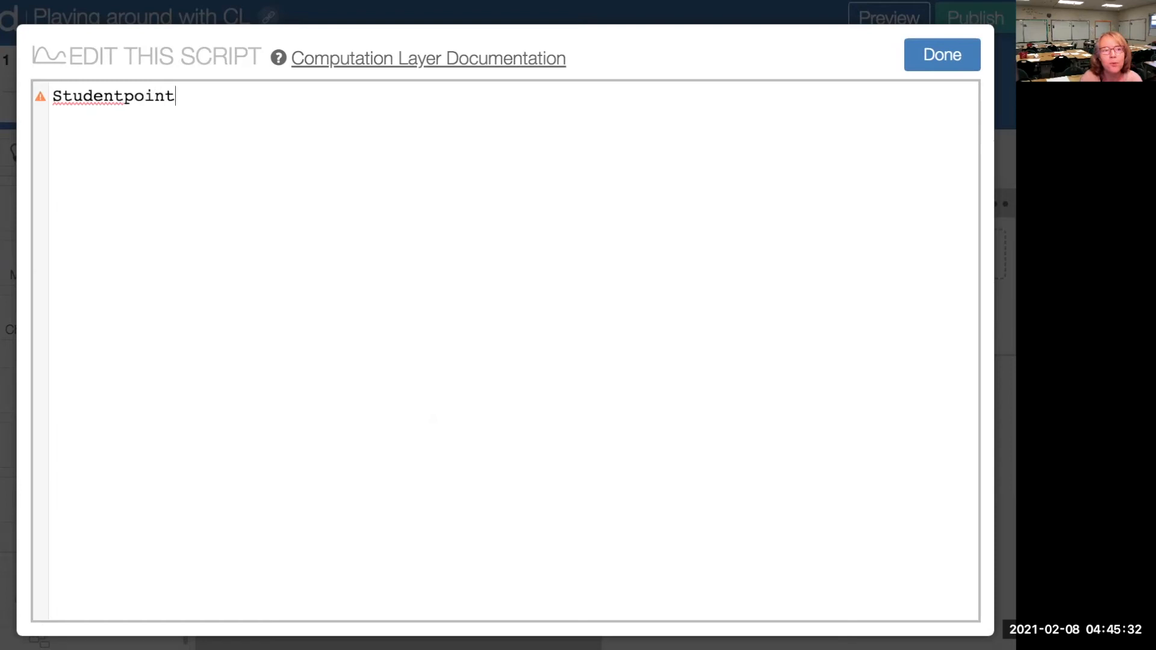
text(=)
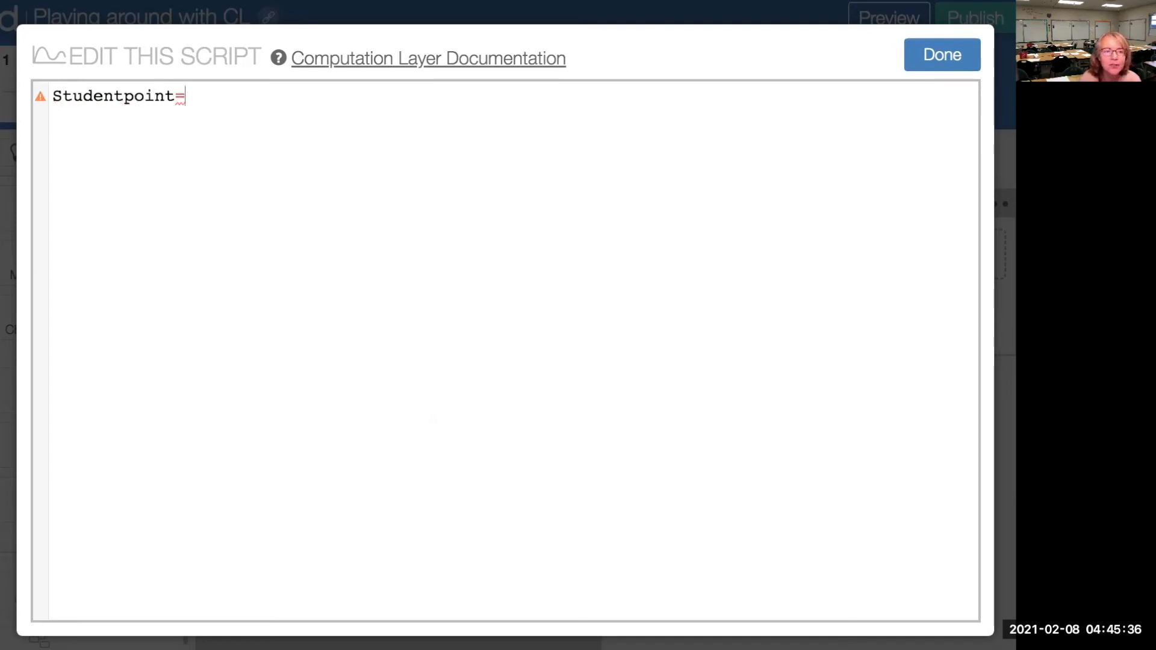
text(par)
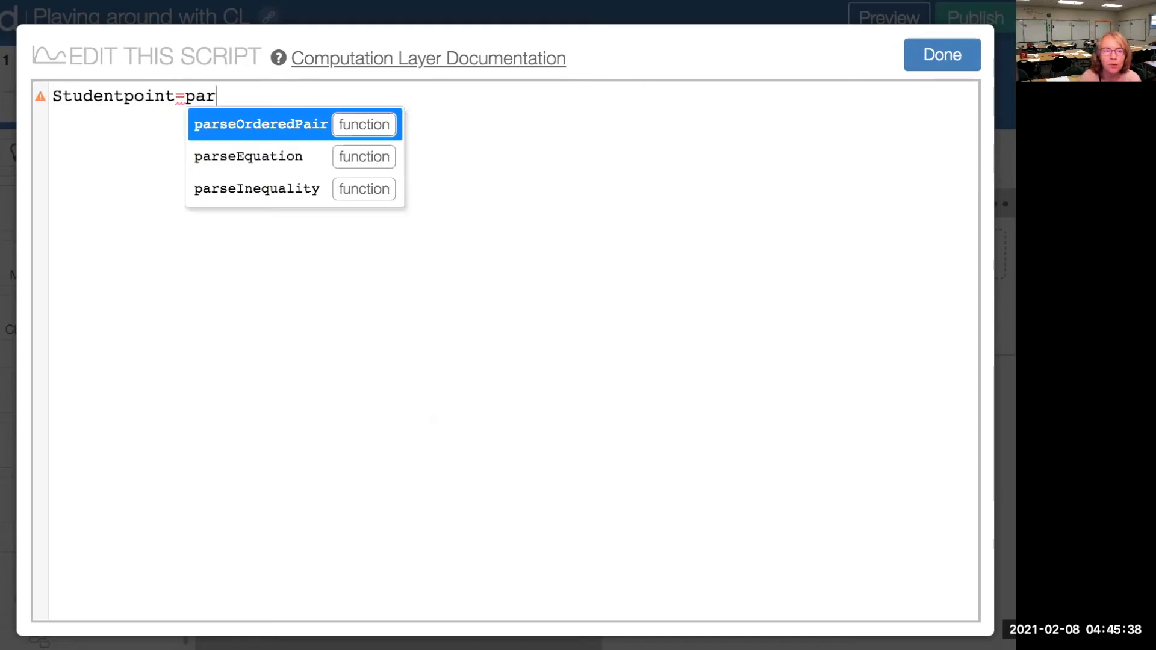
click(366, 131)
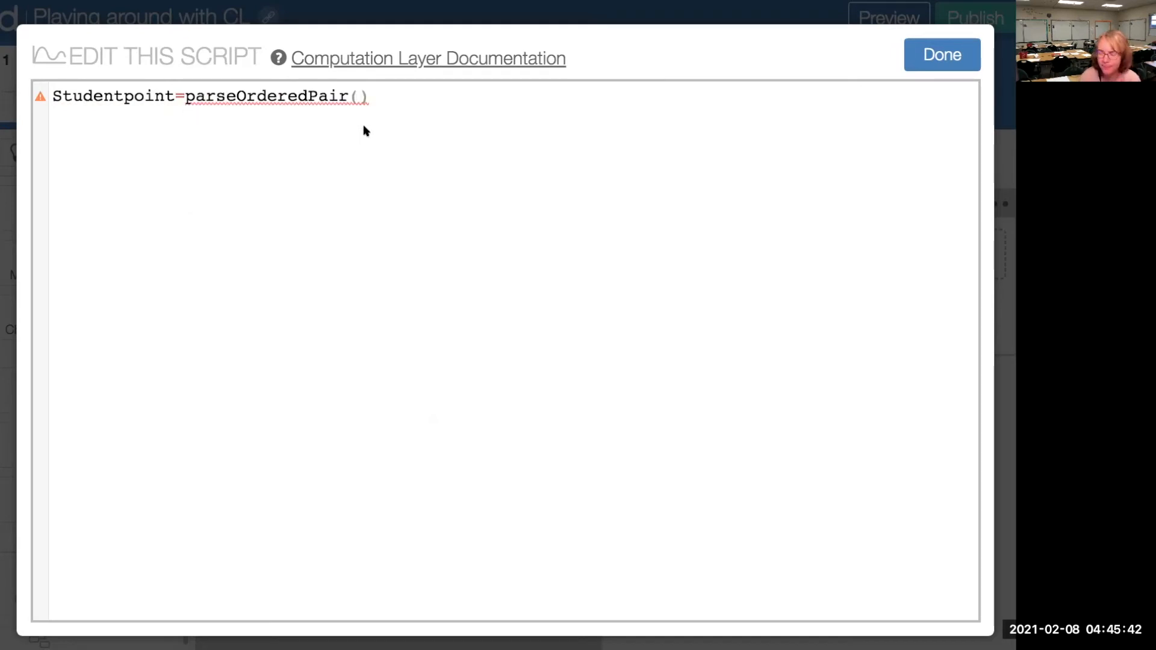
text(s)
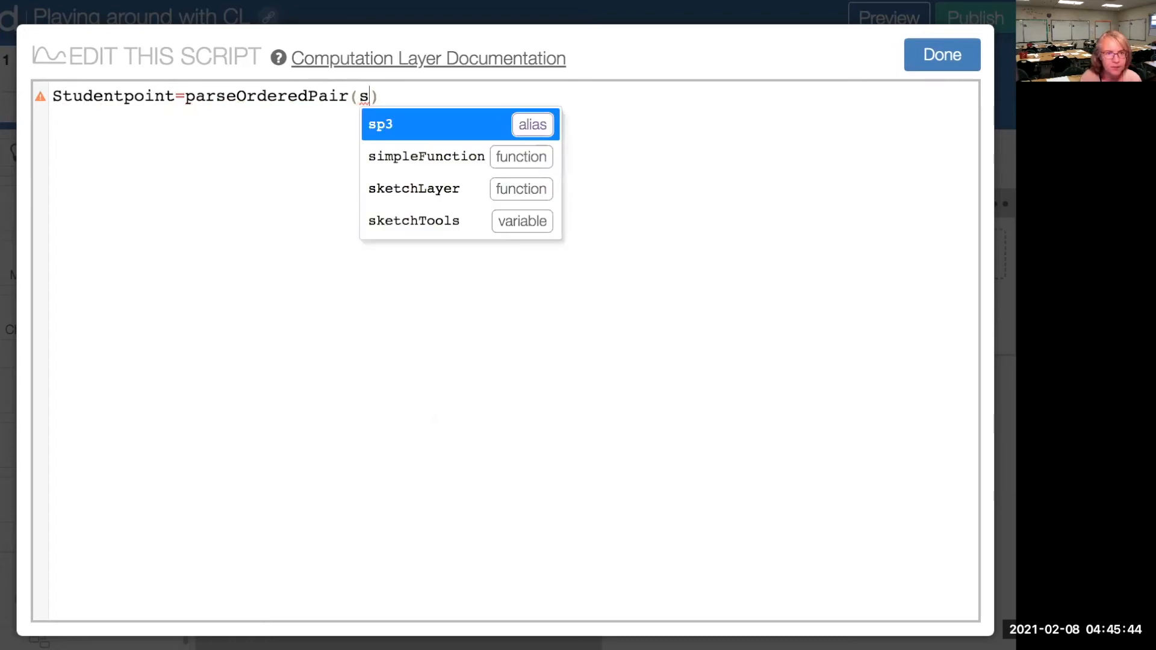
text(p3.)
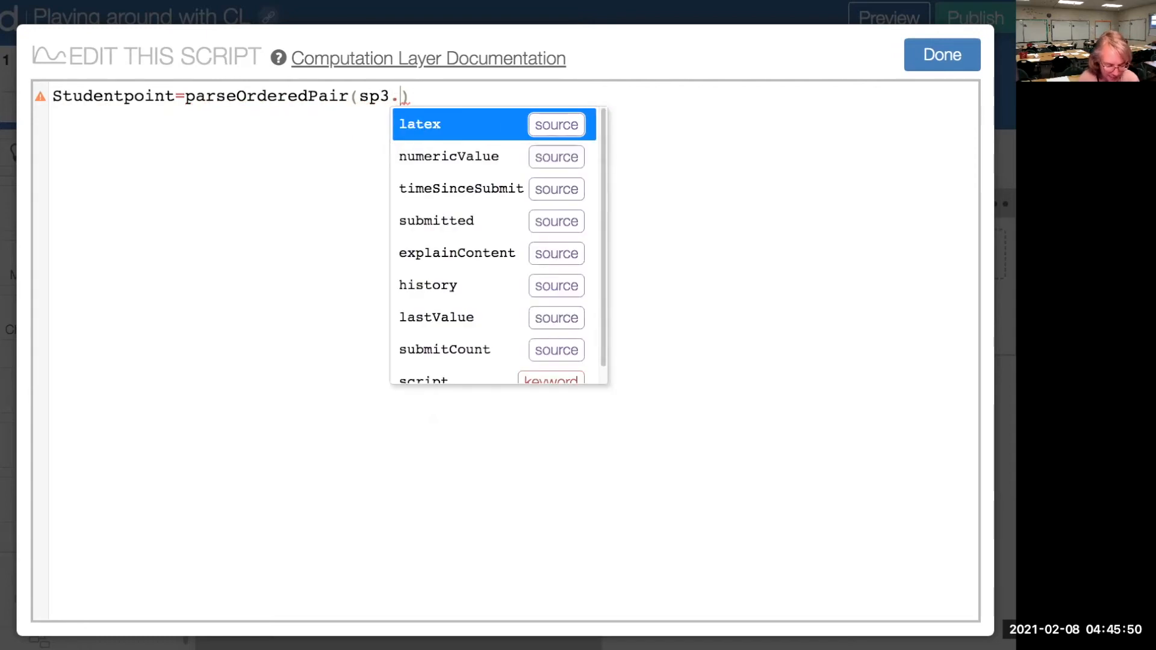
text(l)
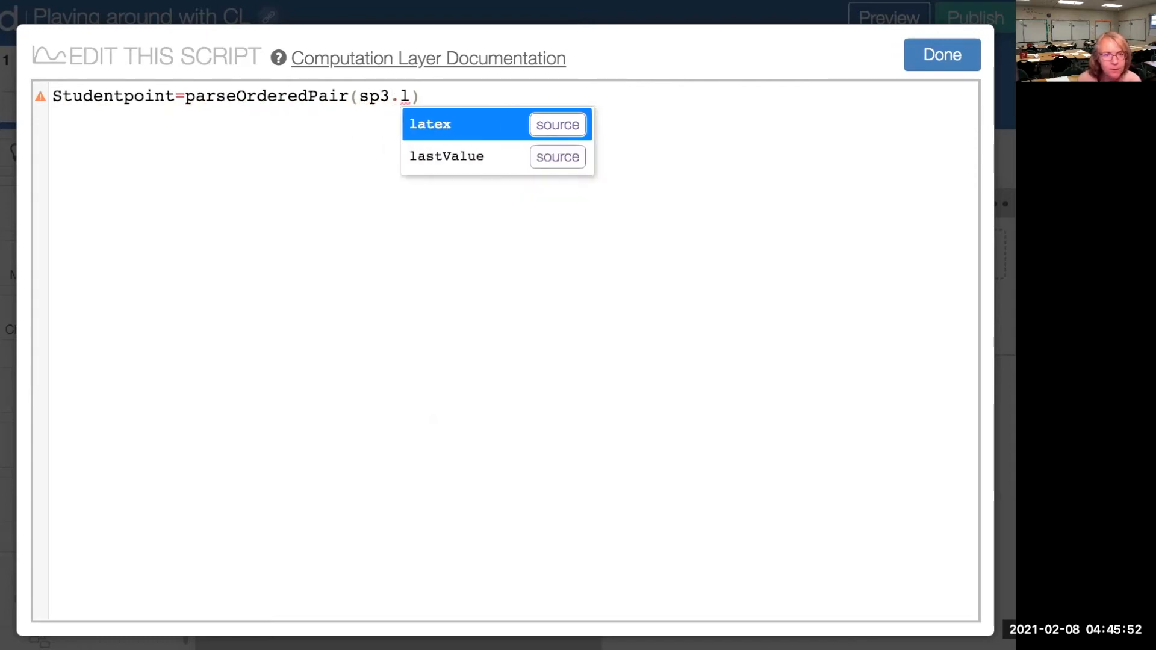
text(atex)
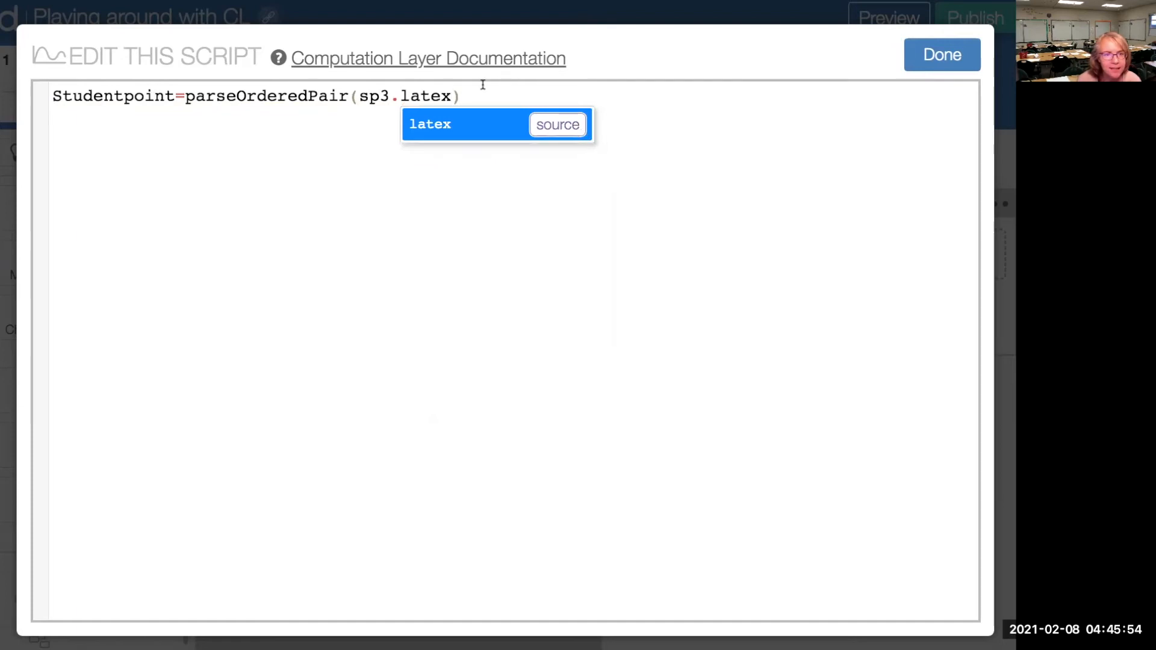
click(480, 97)
Step: Add a second script line, number(`a`):numericValue(Studentpoint.x), to feed the x-coordinate into a
key(Return)
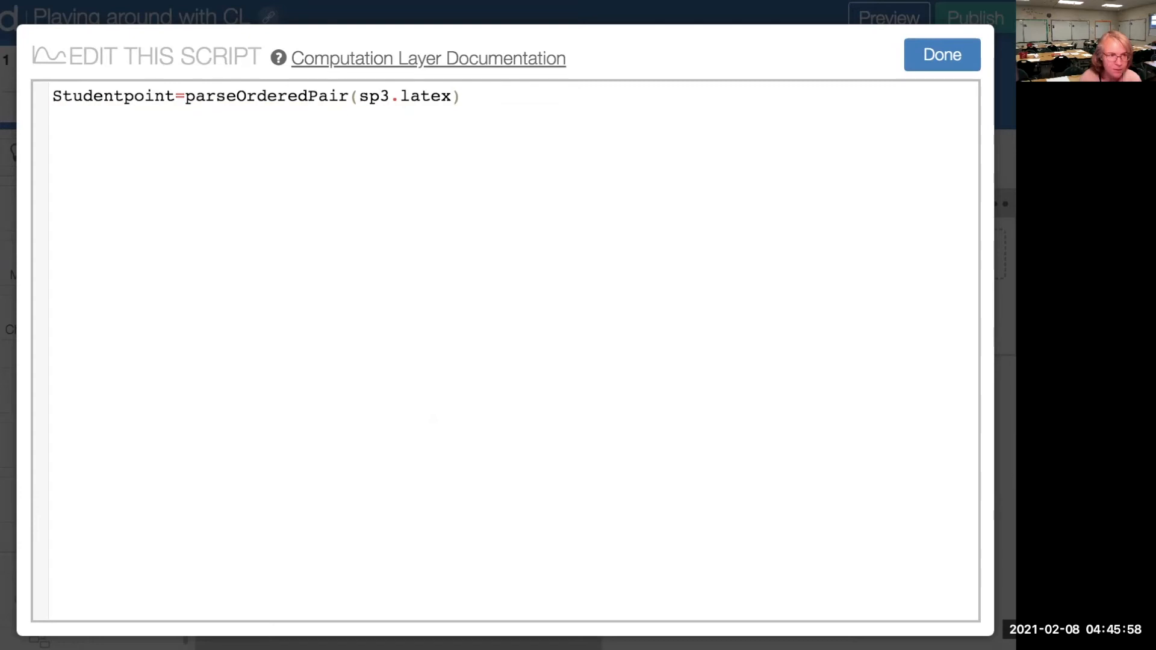
text(nu)
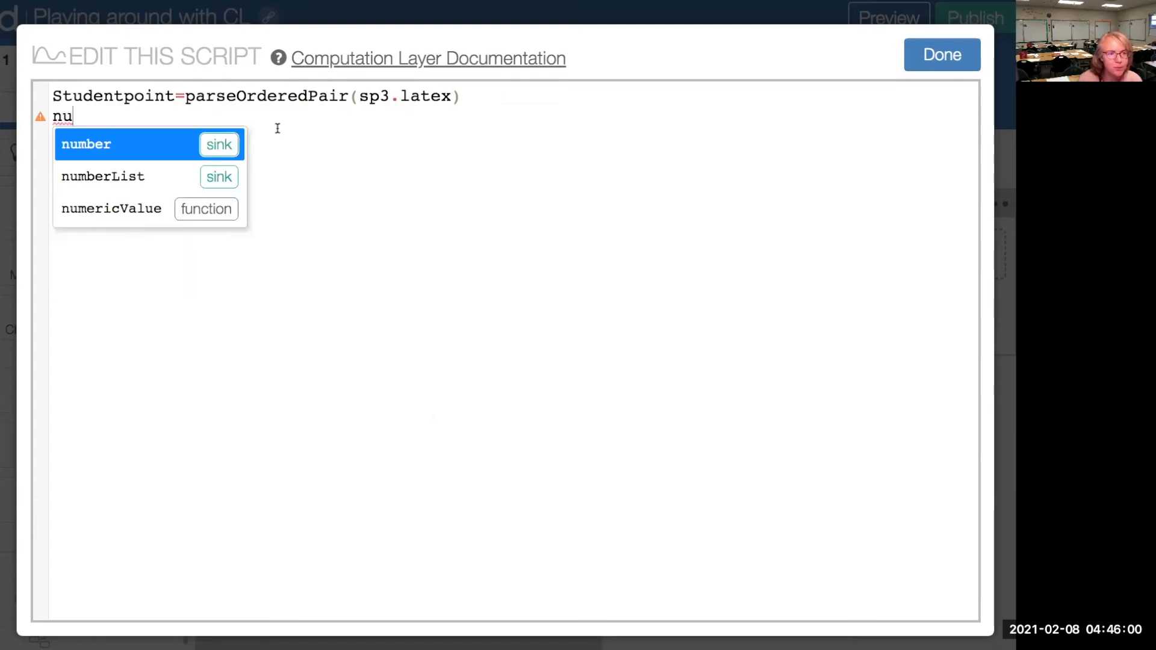
click(214, 146)
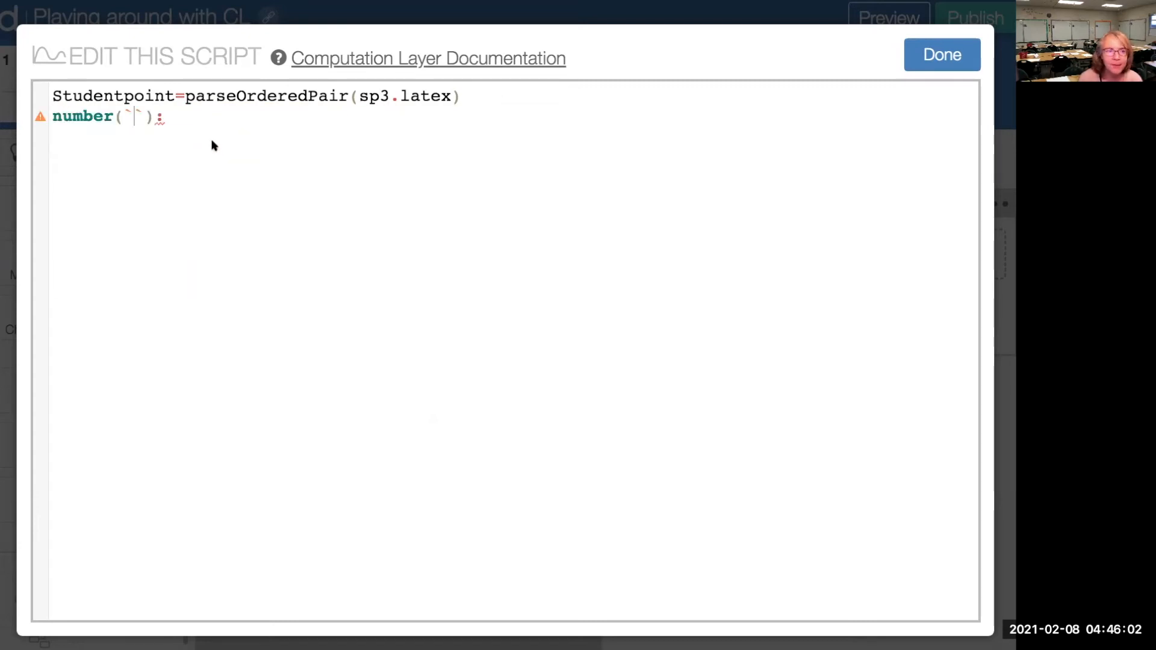
text(a)
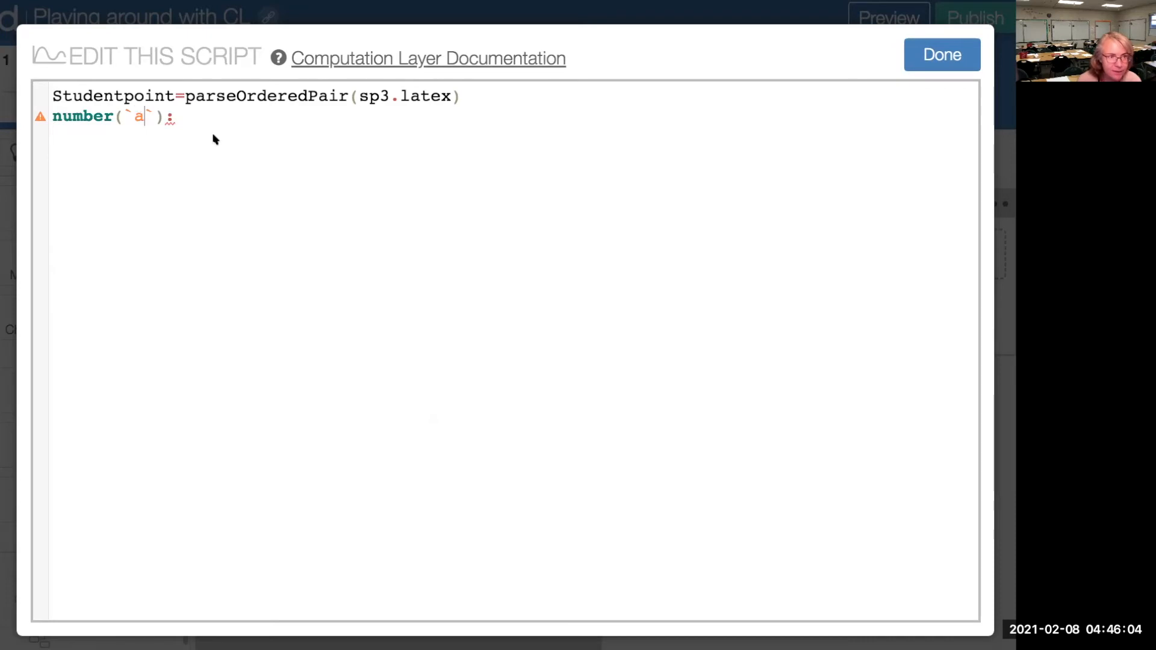
click(179, 120)
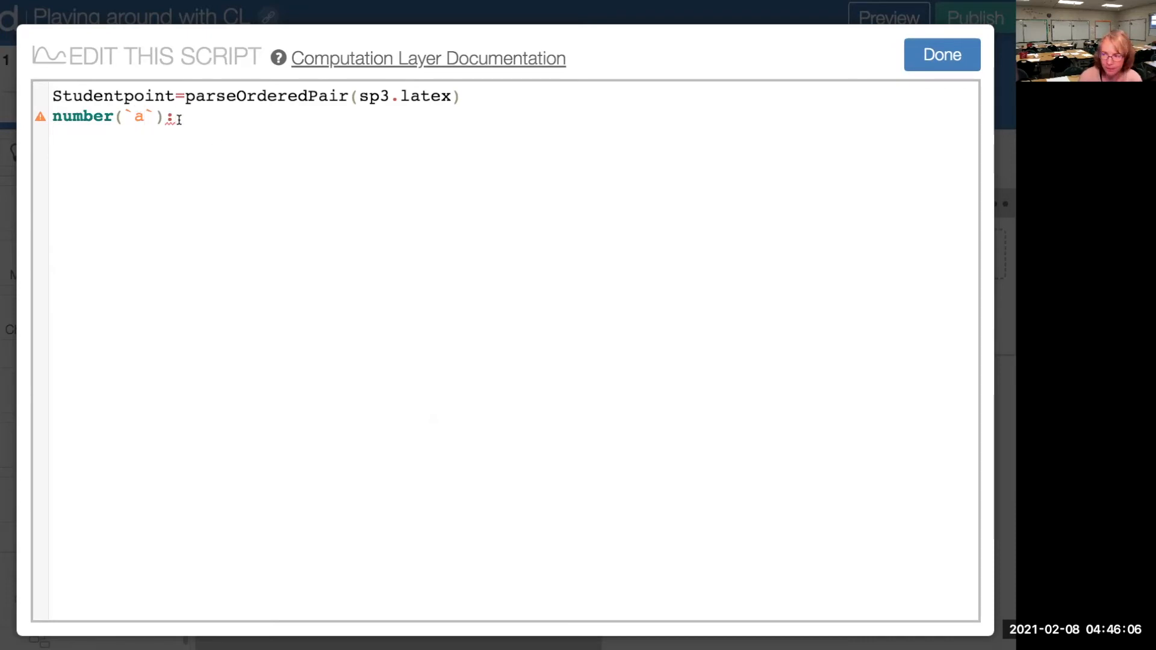
text(nu)
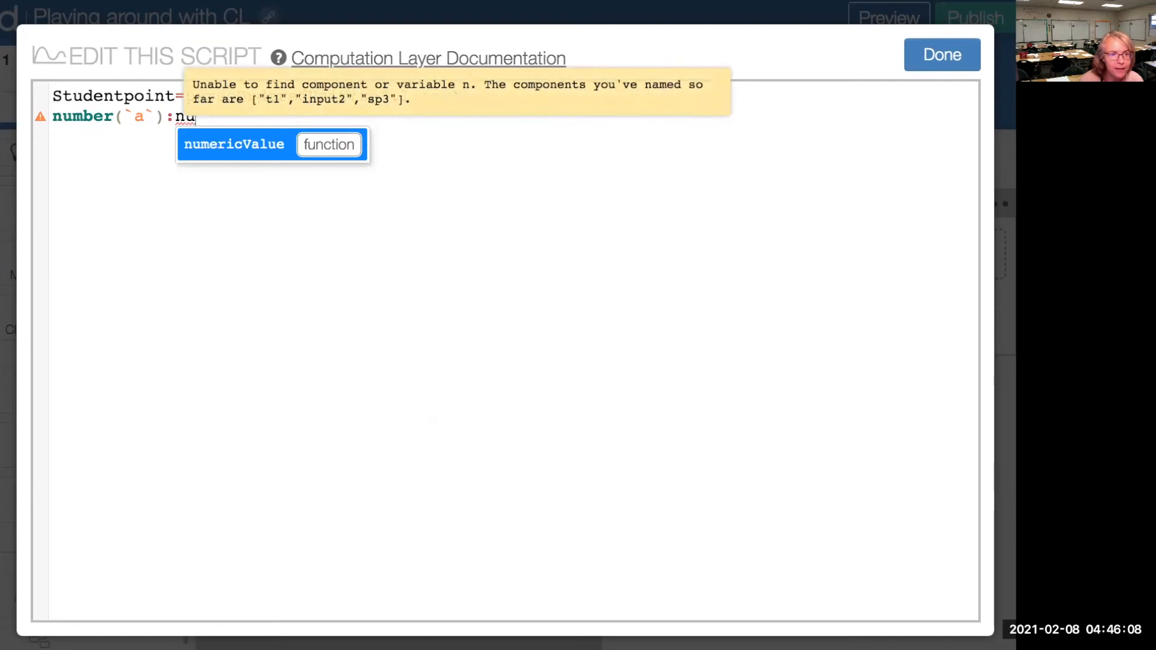
click(348, 145)
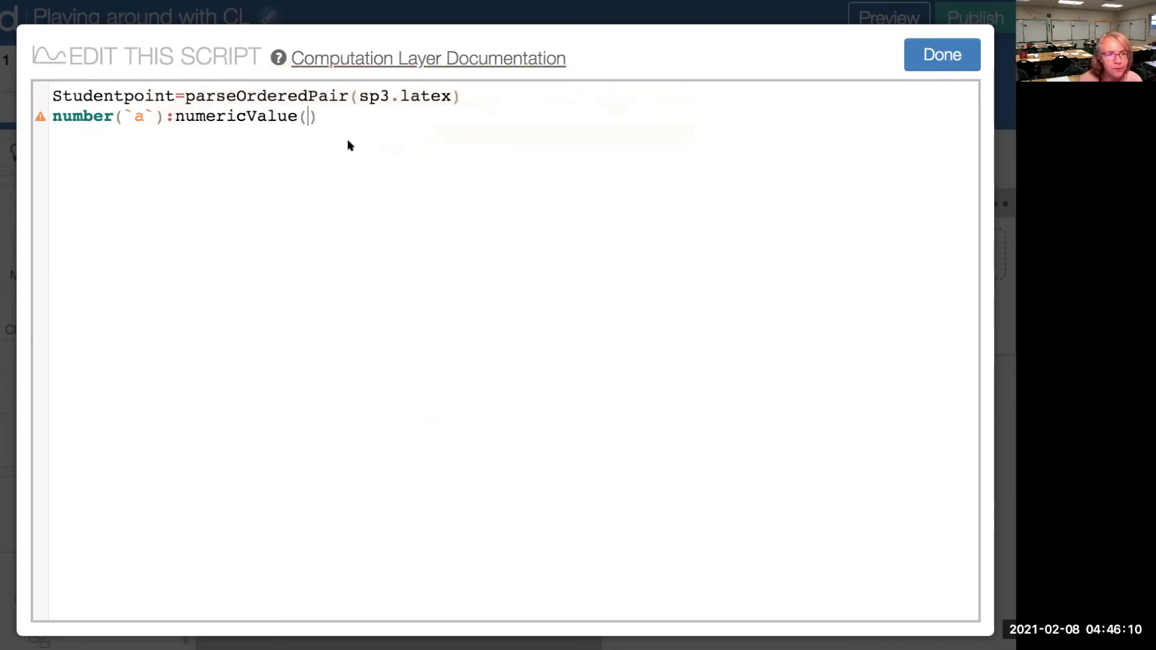
text(st)
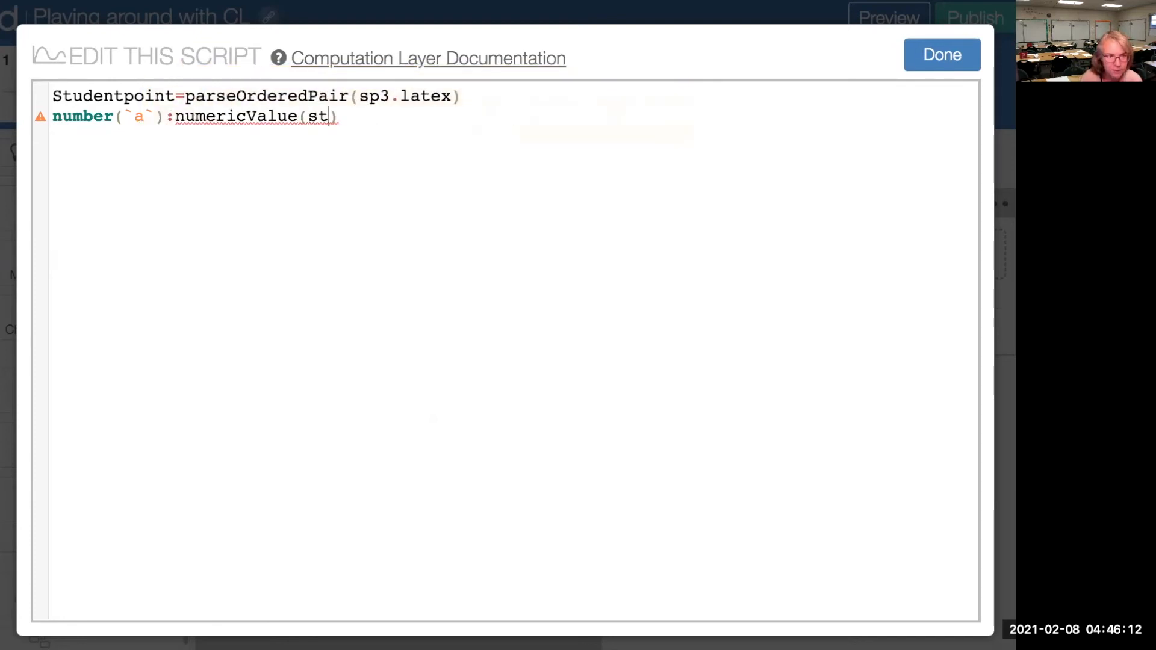
key(BackSpace)
key(BackSpace)
text(St)
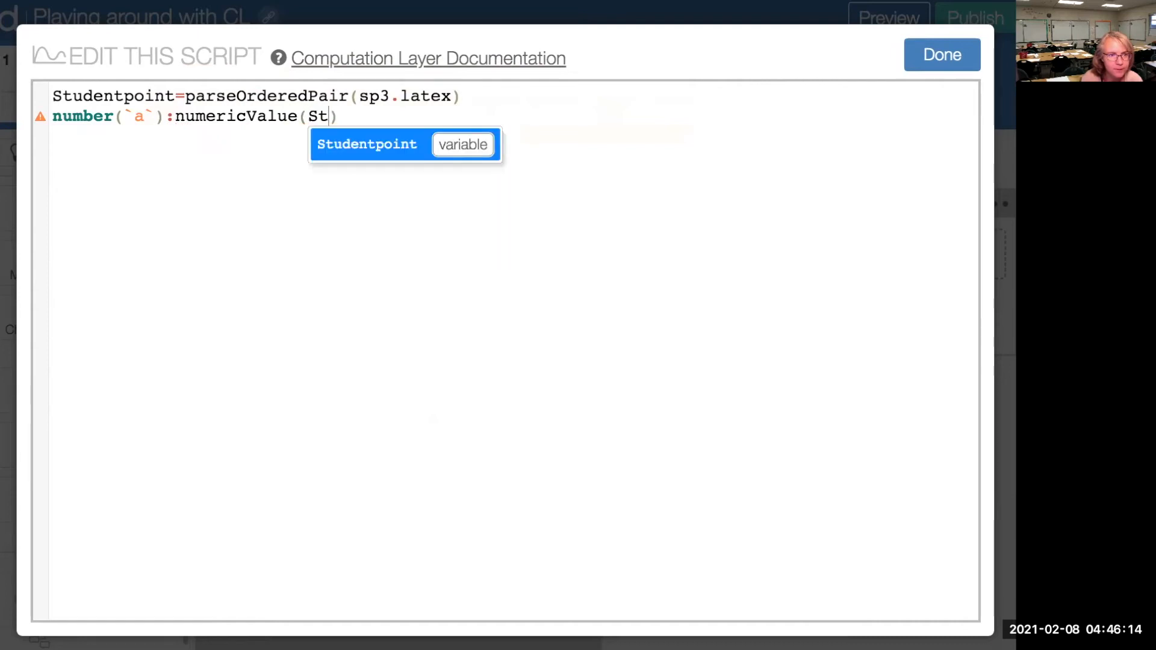
click(473, 155)
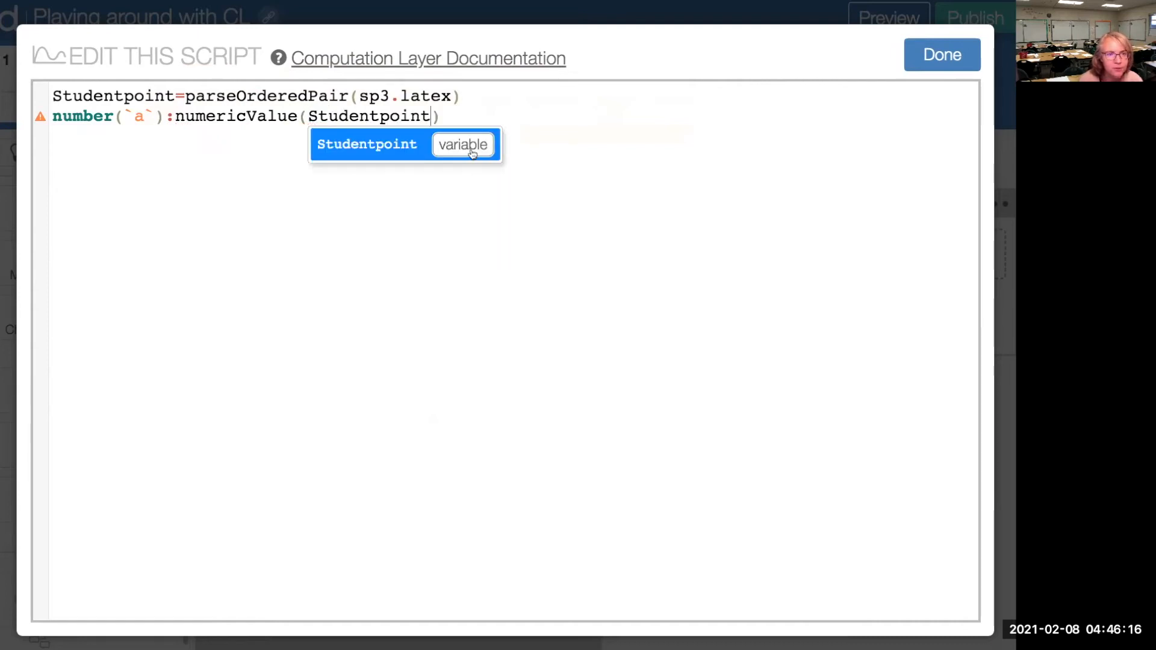
text(.x)
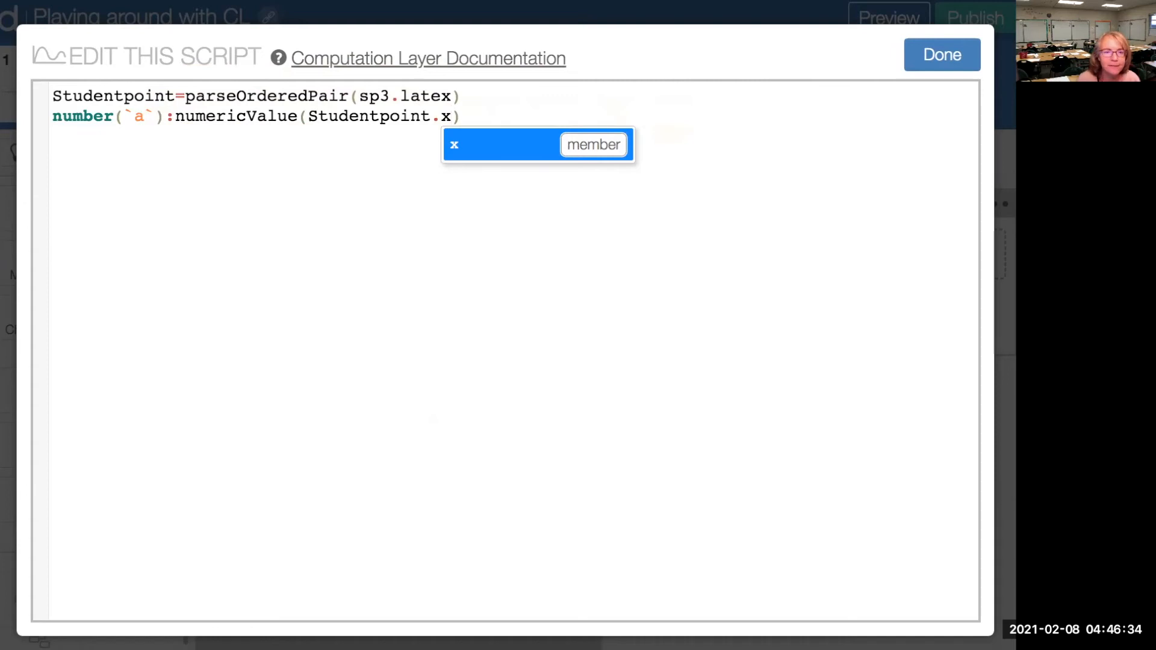
Step: Add a third script line, number(`b`): numericValue(Studentpoint.y), and finish editing the script
click(498, 113)
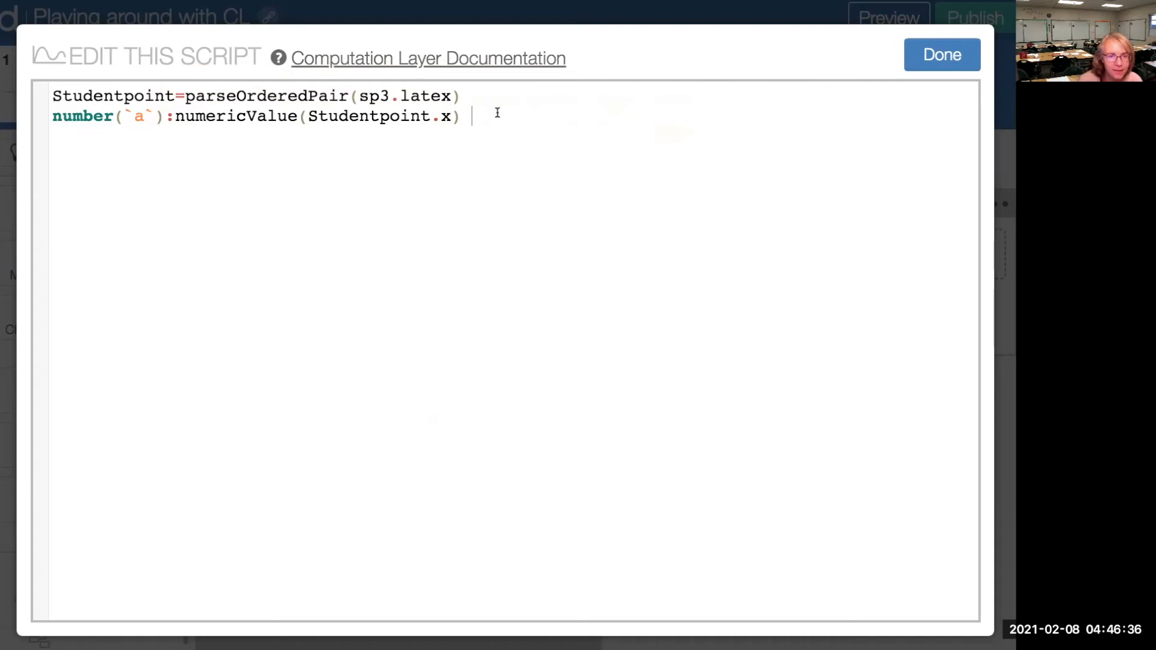
text(num)
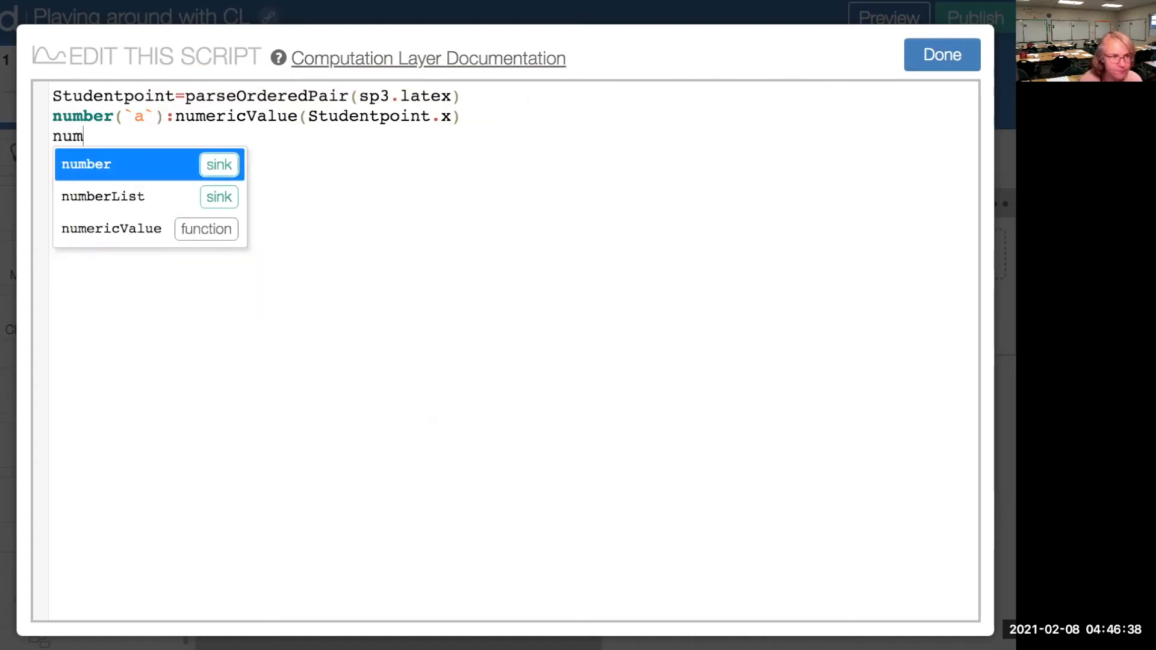
click(223, 172)
text(ber(`b`):)
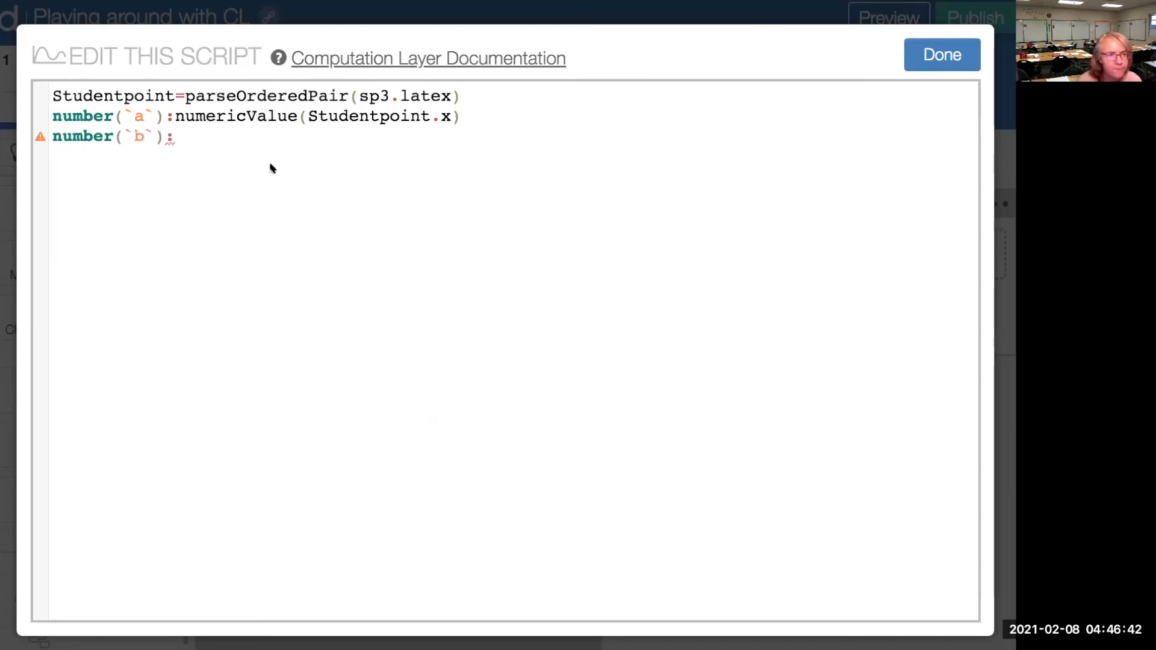
click(188, 136)
text(nu)
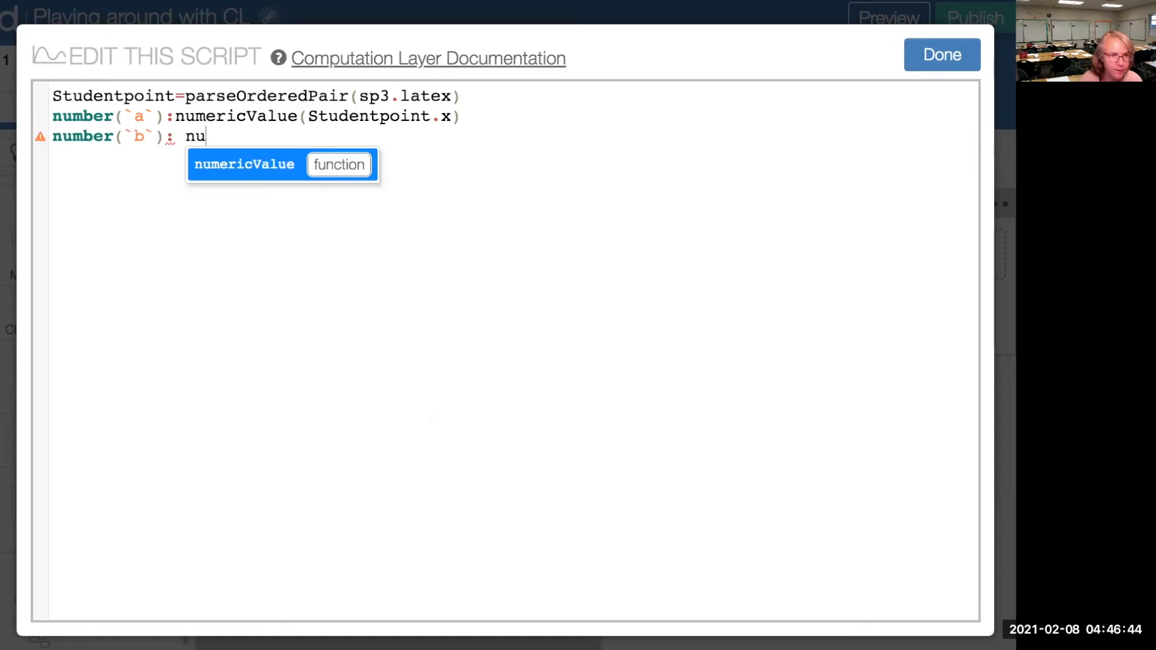
click(340, 167)
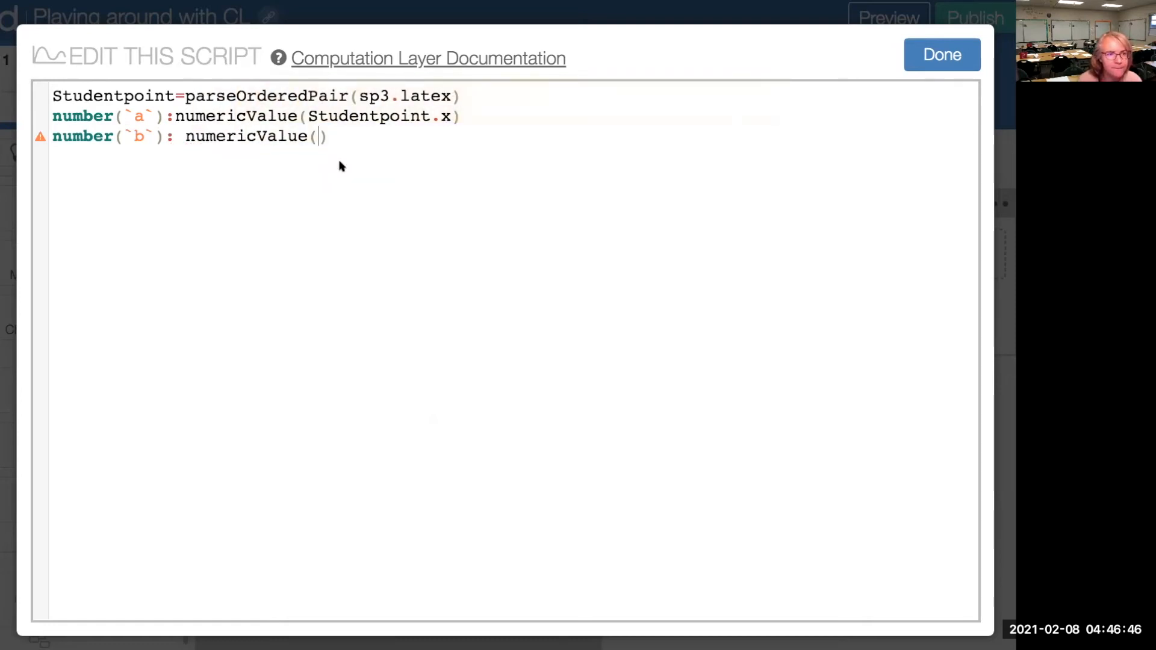
text(s)
key(BackSpace)
text(St)
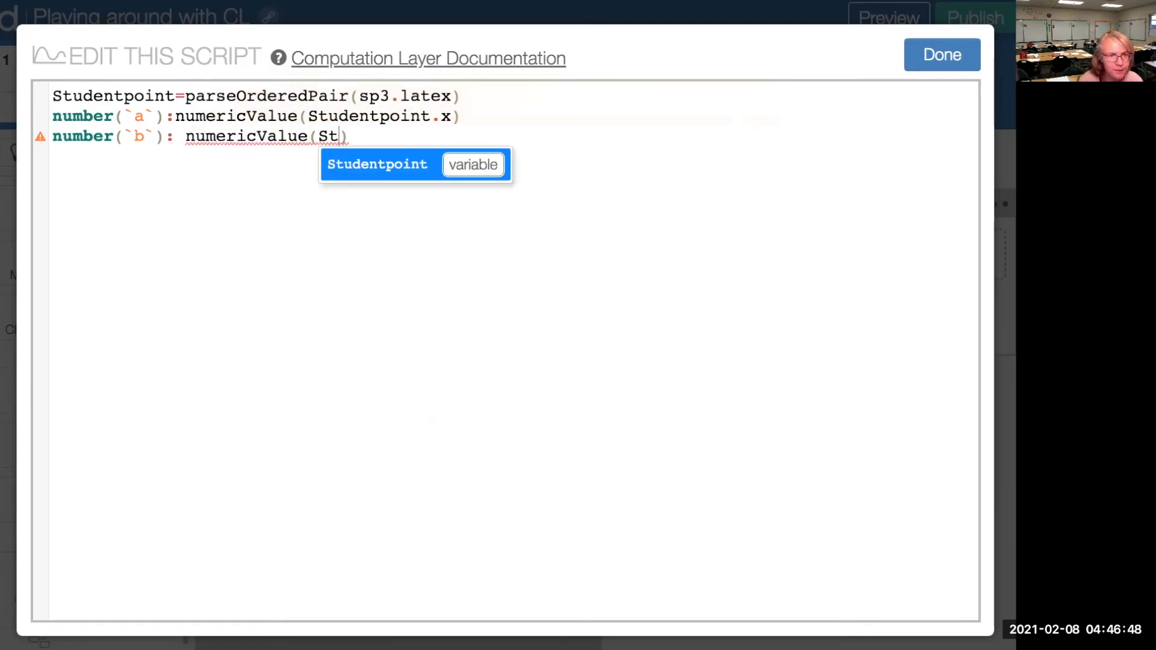
click(485, 167)
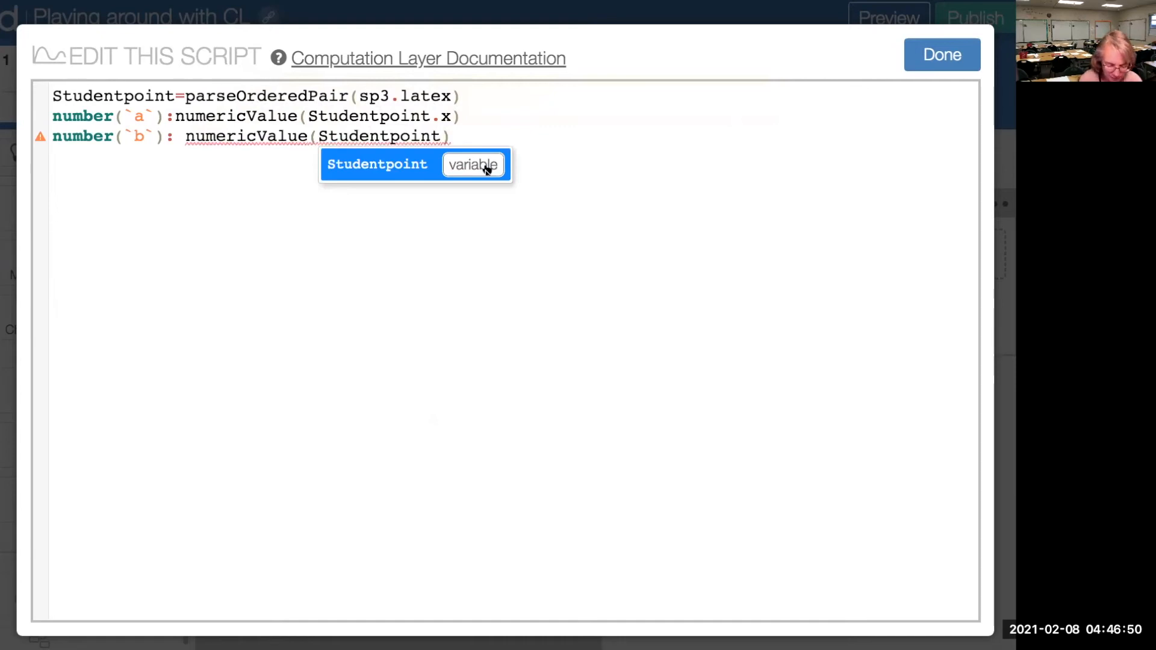
text(.y)
click(541, 132)
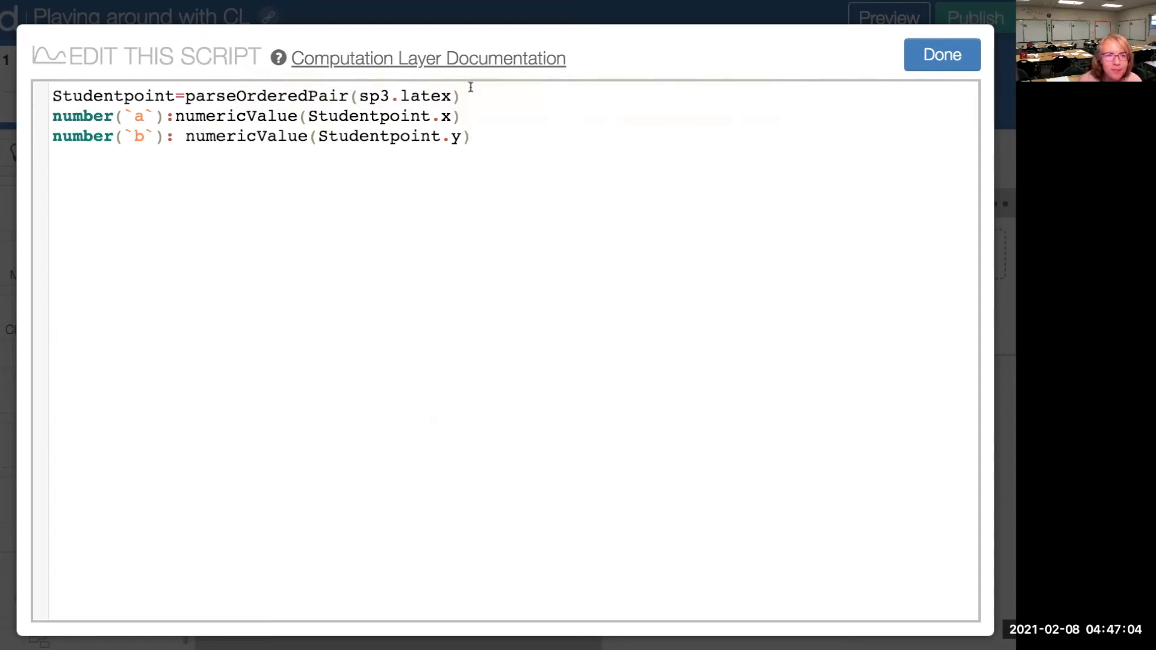
click(915, 66)
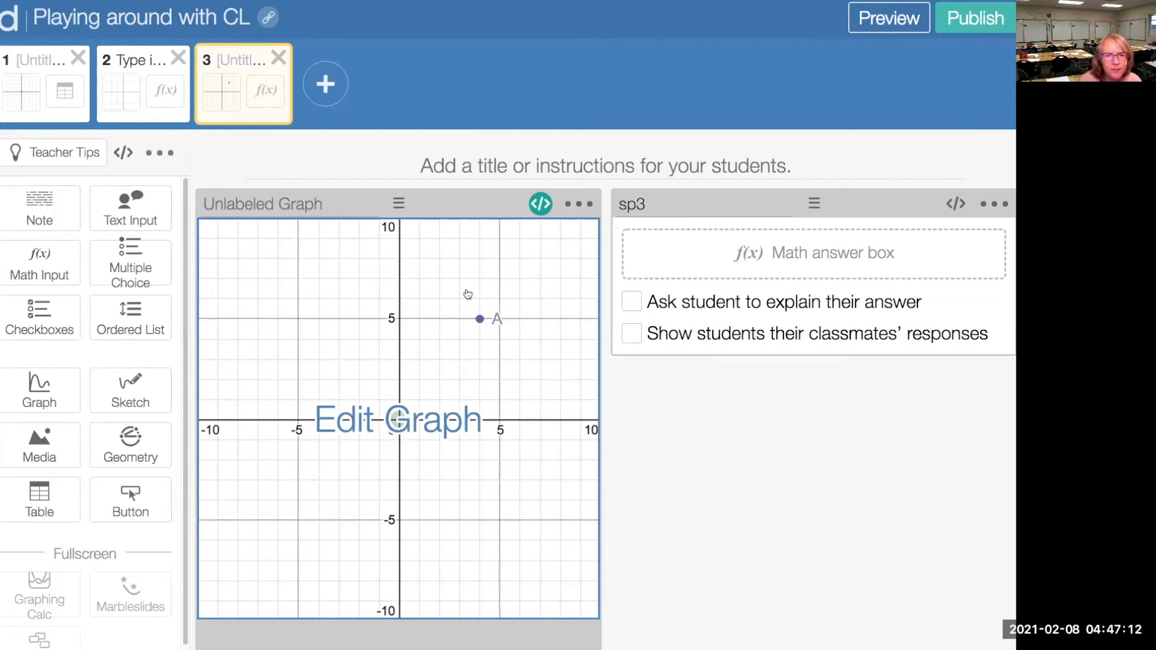
Step: Change the label of the point (4,5) in the graph to P and save the graph
click(327, 426)
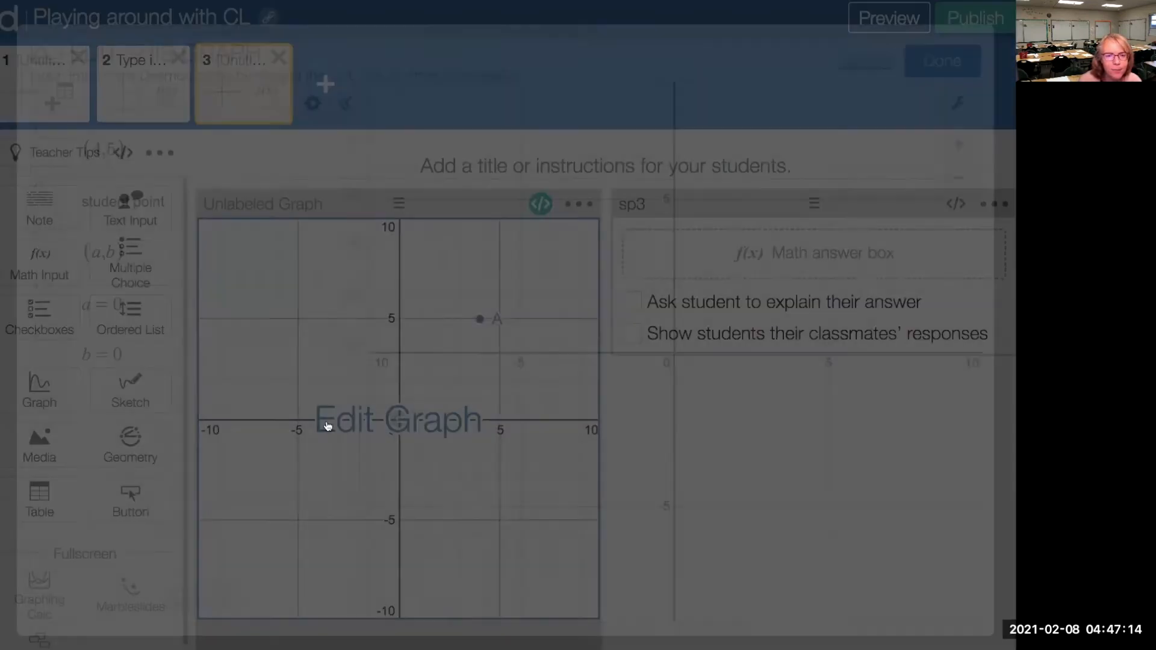
click(147, 181)
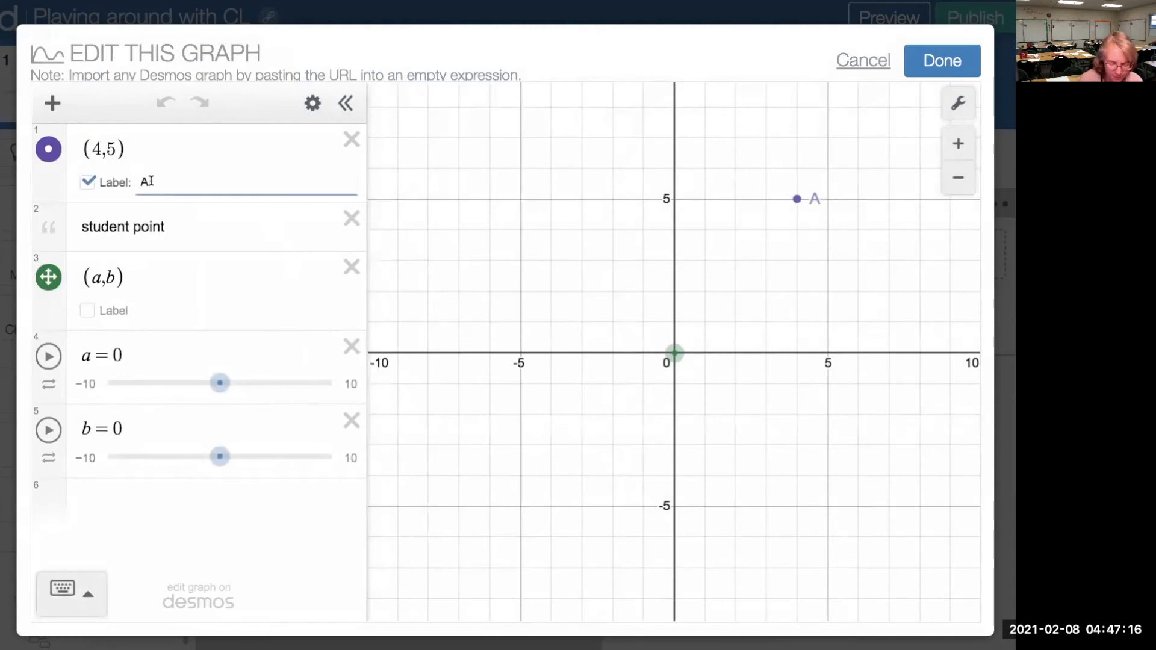
key(BackSpace)
key(BackSpace)
text(P)
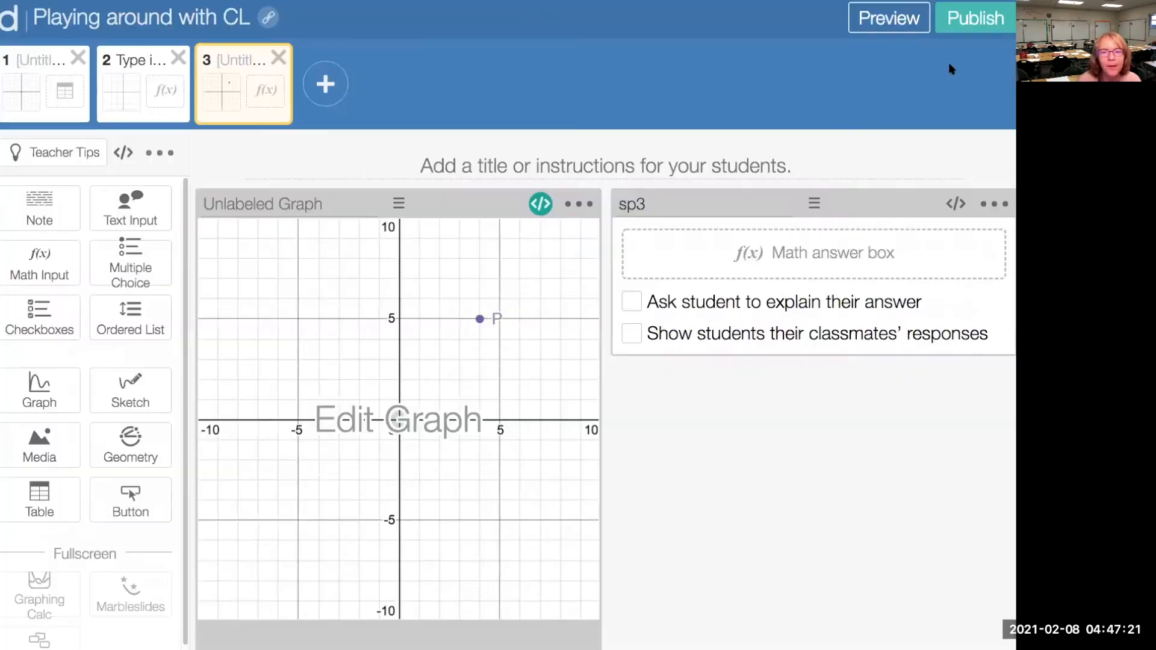
click(942, 60)
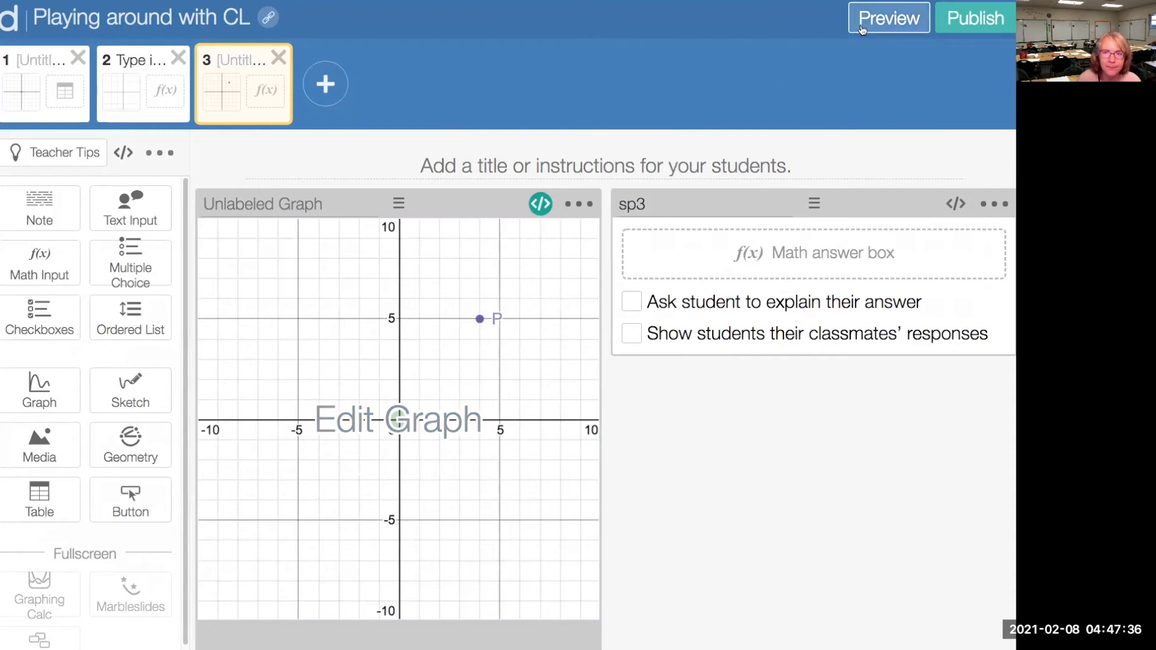
Step: Preview the student screen and enter an ordered pair with x-coordinate 3 as the answer
click(865, 24)
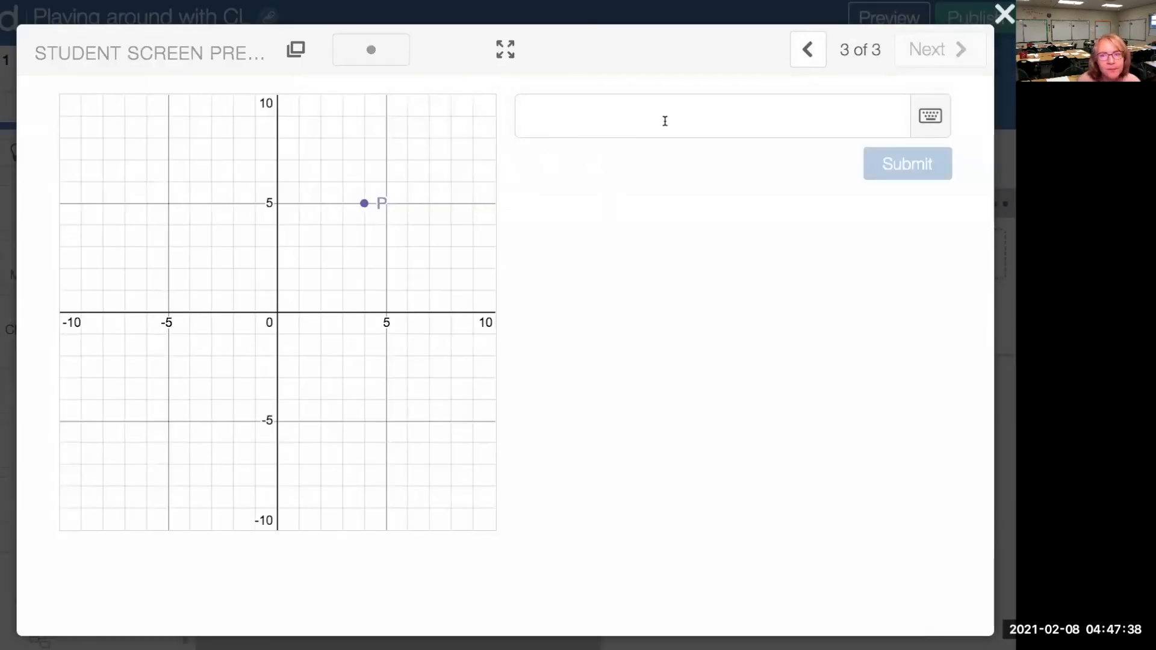
click(636, 128)
text(()
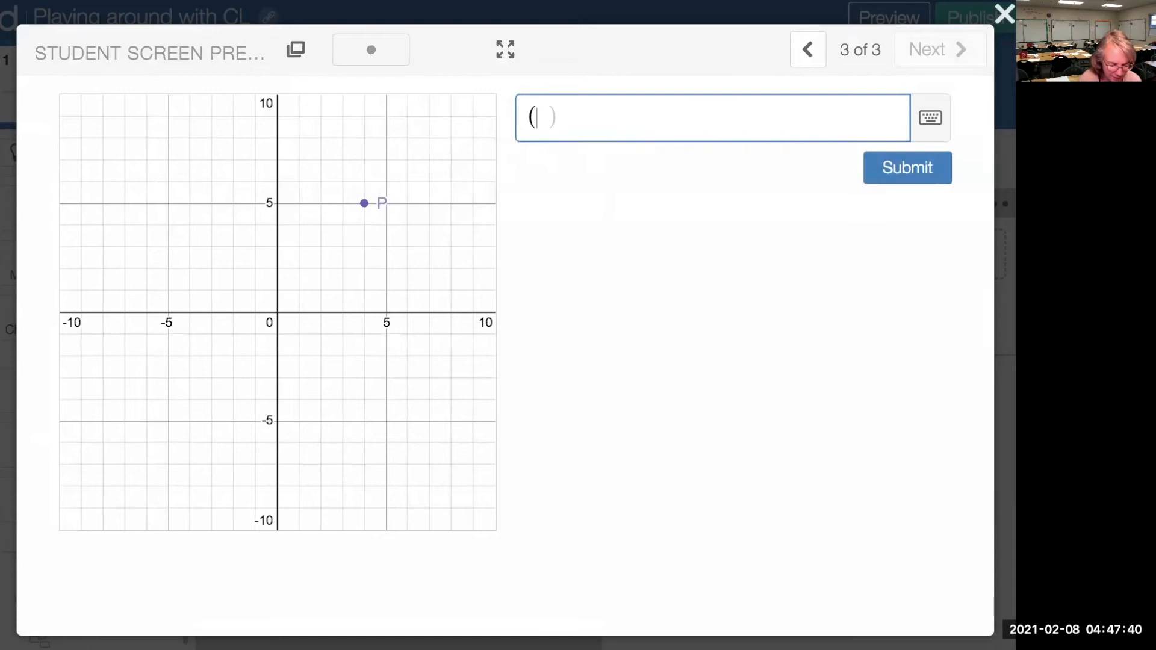
text(3,)
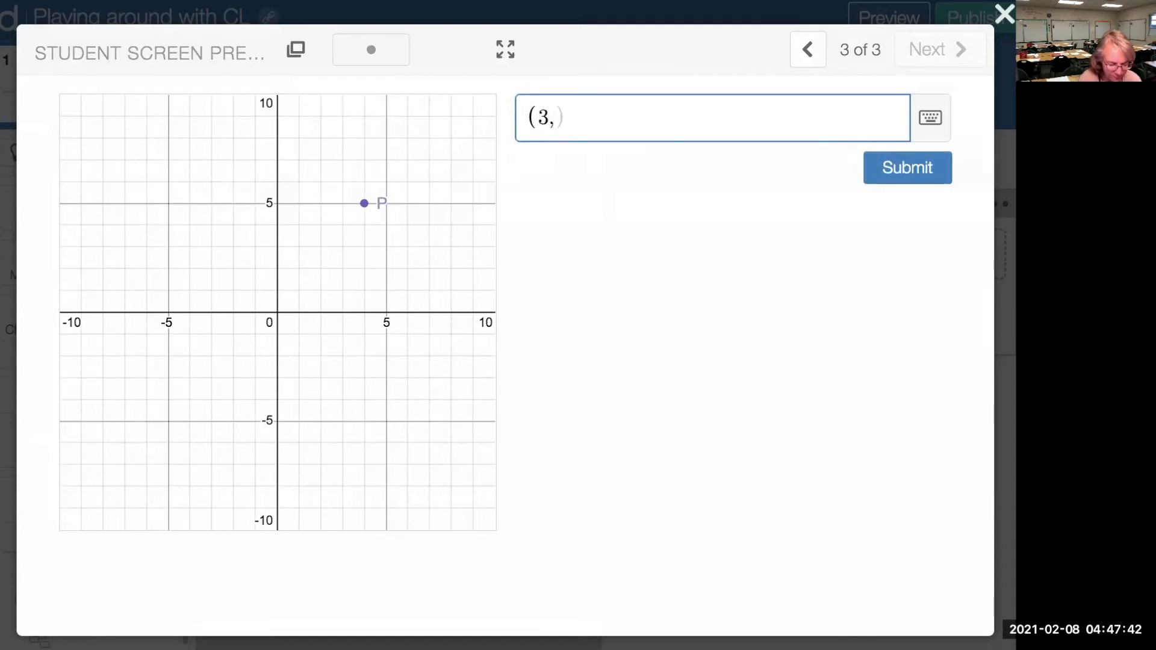
Step: Test the student preview by completing the math answer as (3,1), and close the preview
text(1))
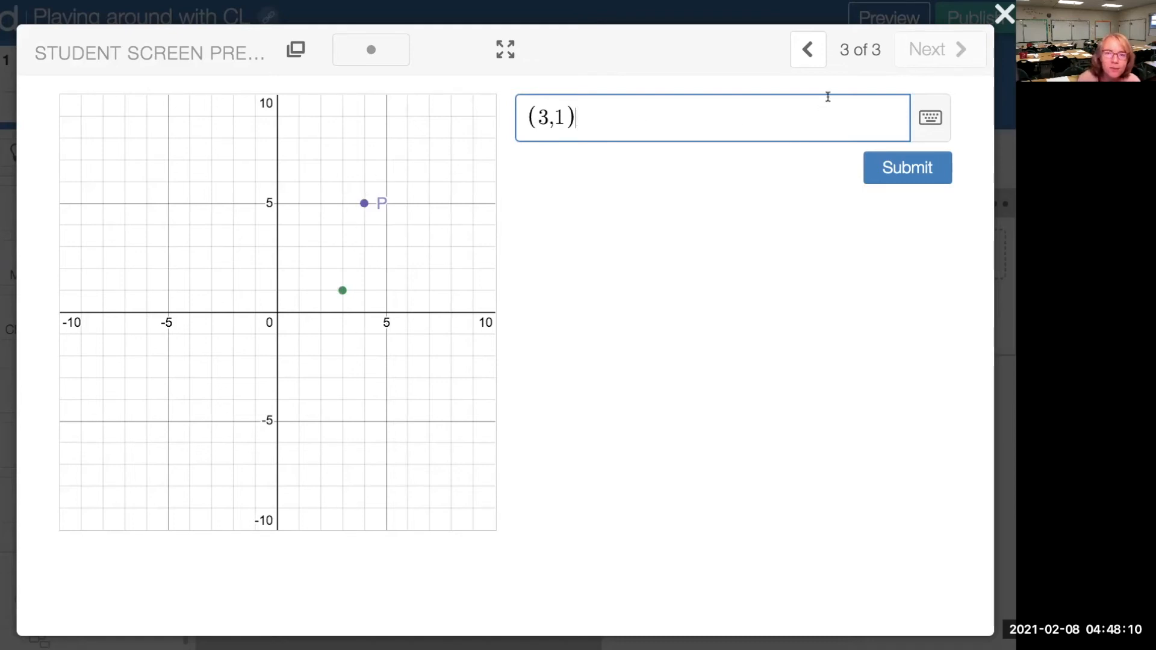
click(1005, 13)
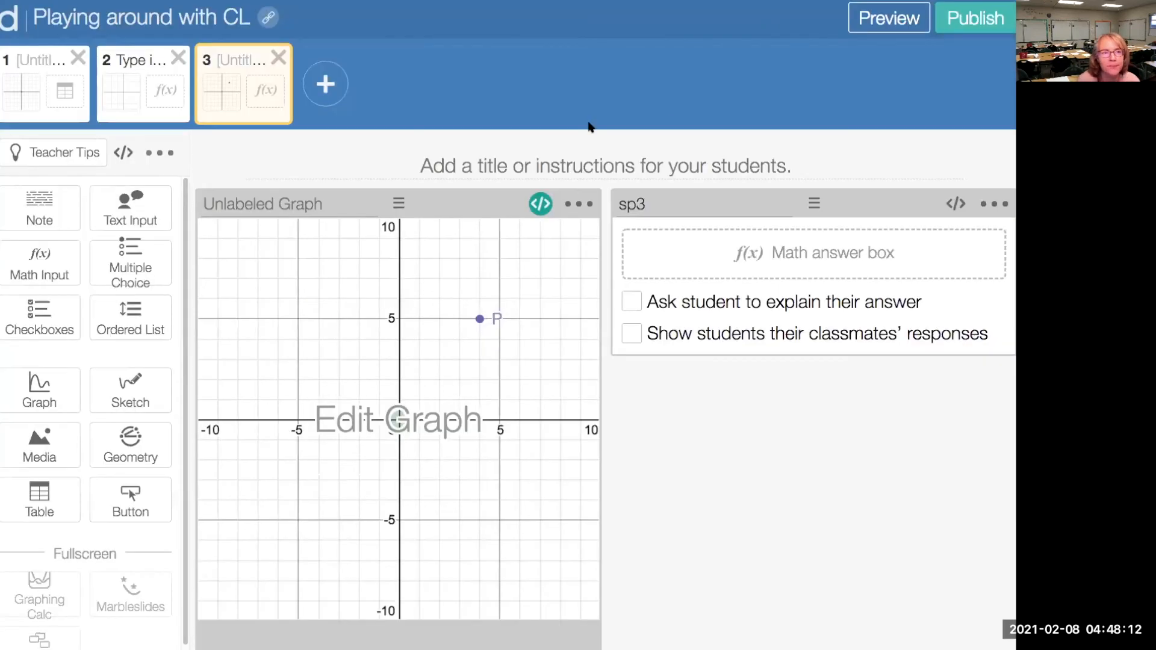
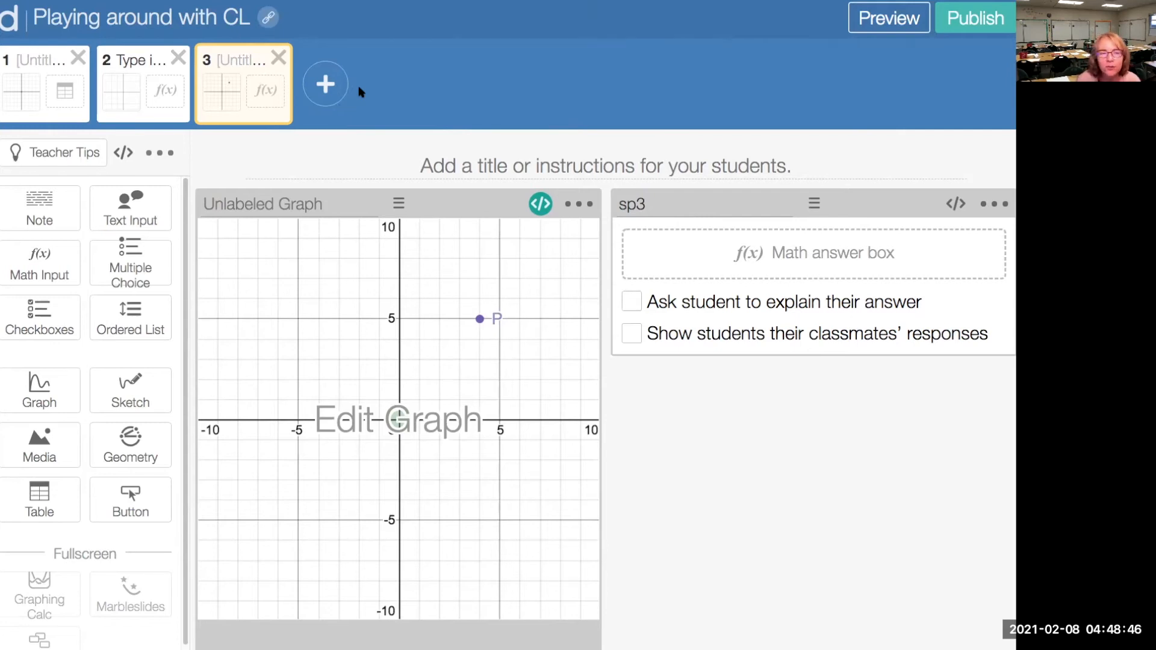
Step: Add a fourth screen to the activity, place a table on it and open the table's options
click(320, 88)
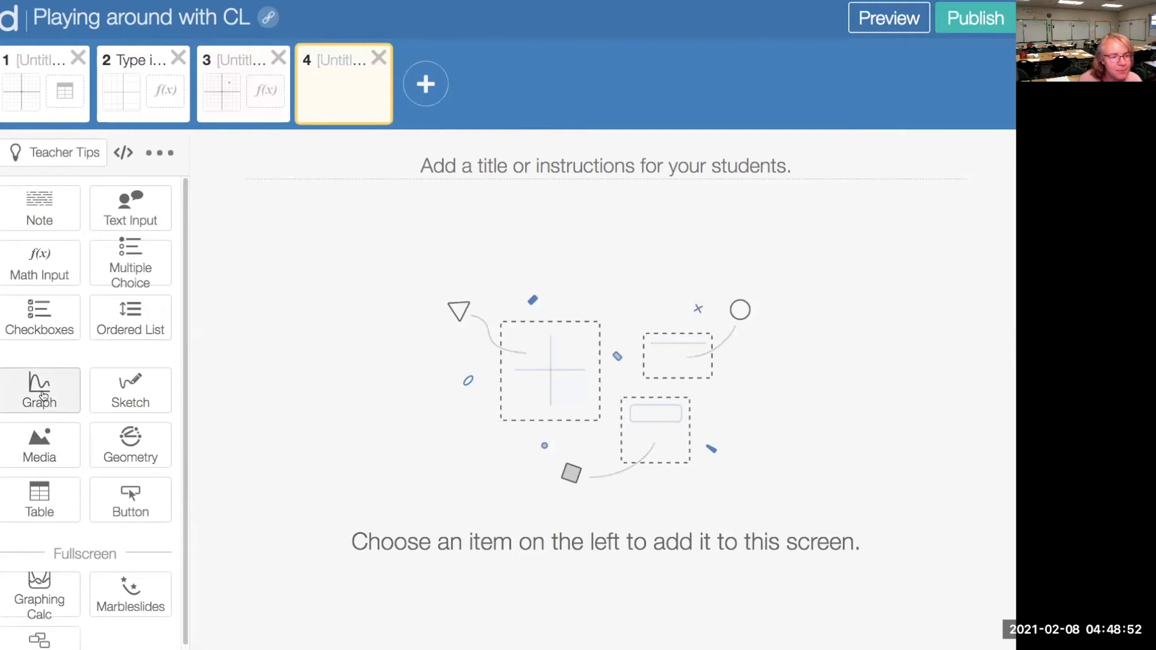
click(40, 504)
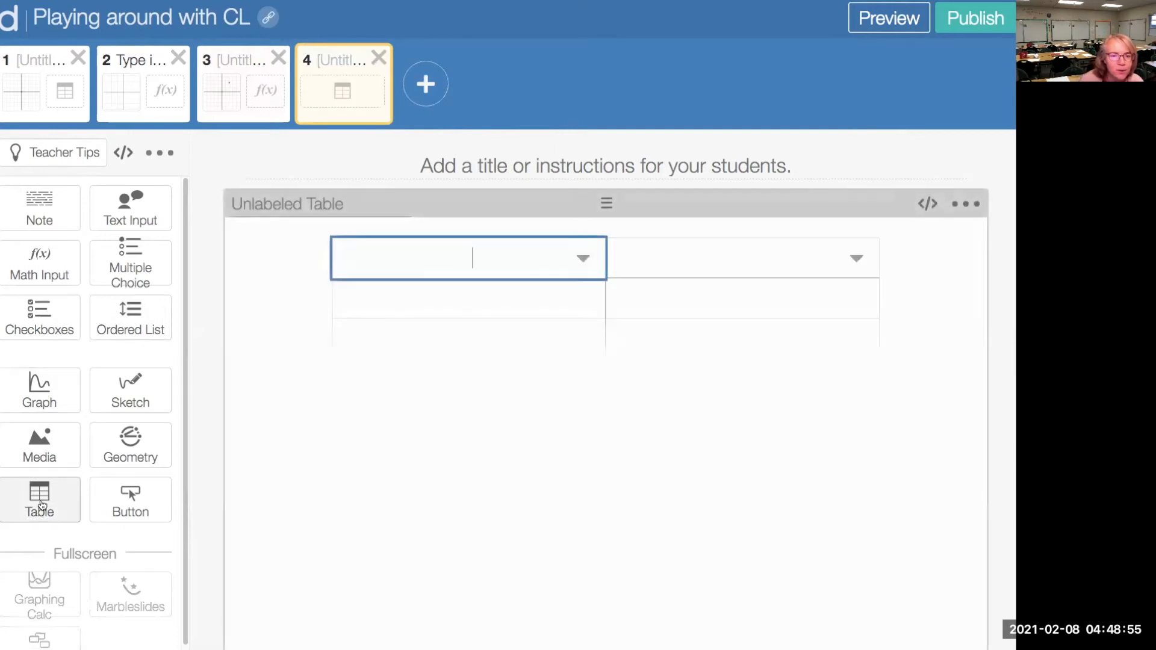
click(441, 334)
click(462, 264)
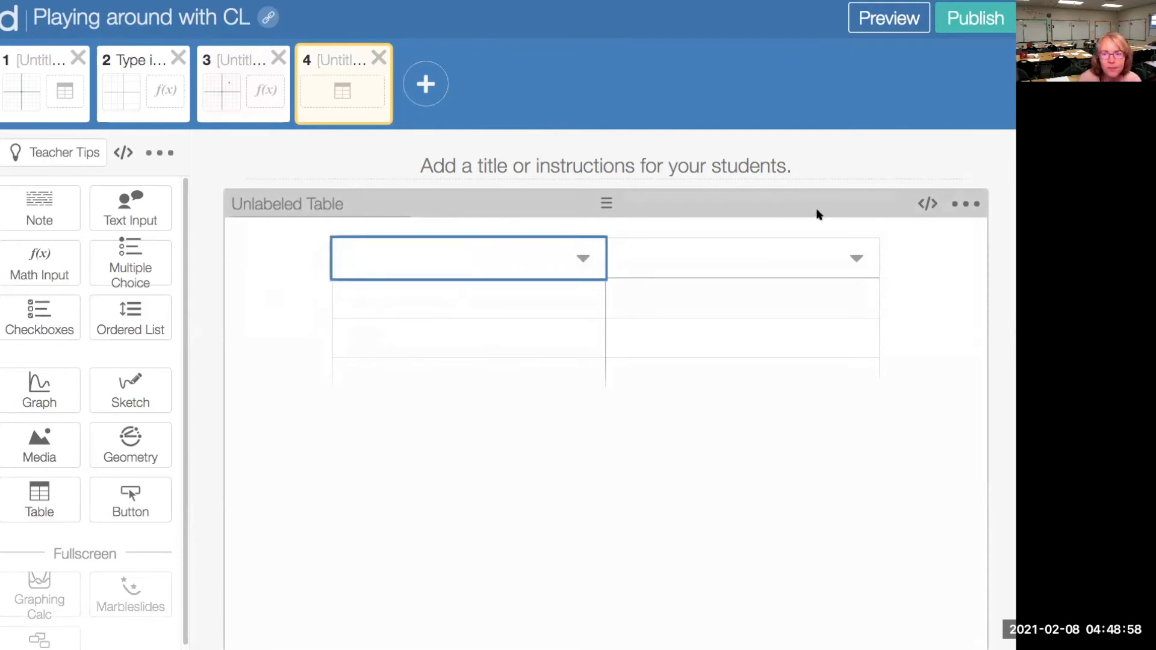
click(965, 206)
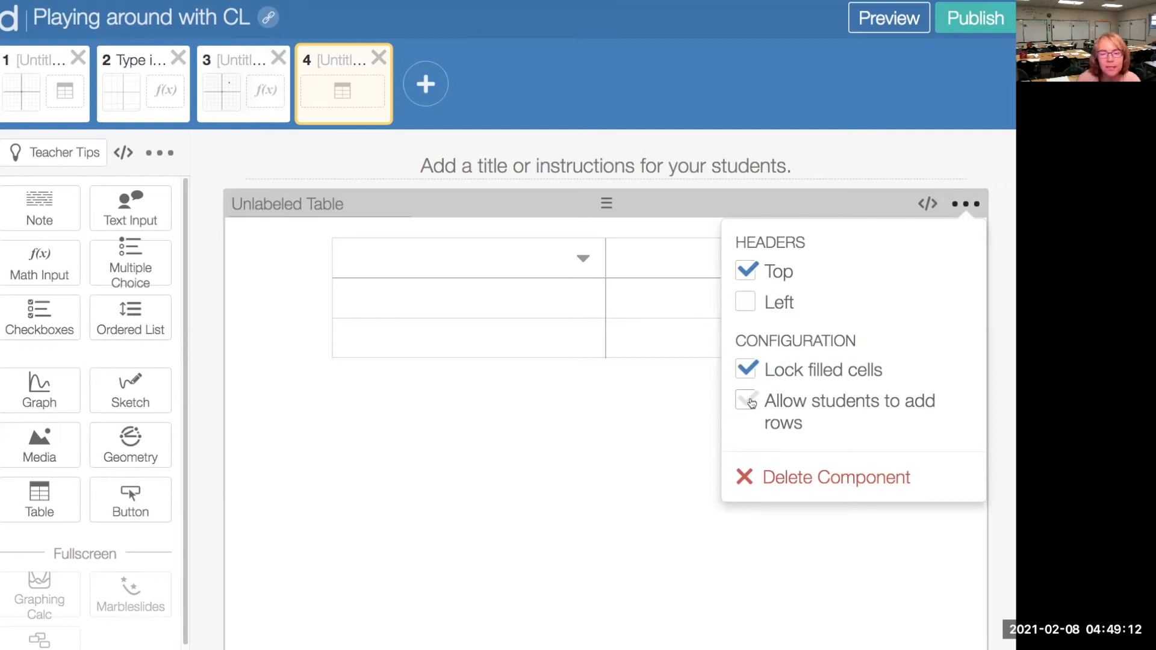
Step: Label the table's column headers x and y, and extend the table to four blank rows below them
click(488, 264)
text(x)
click(703, 250)
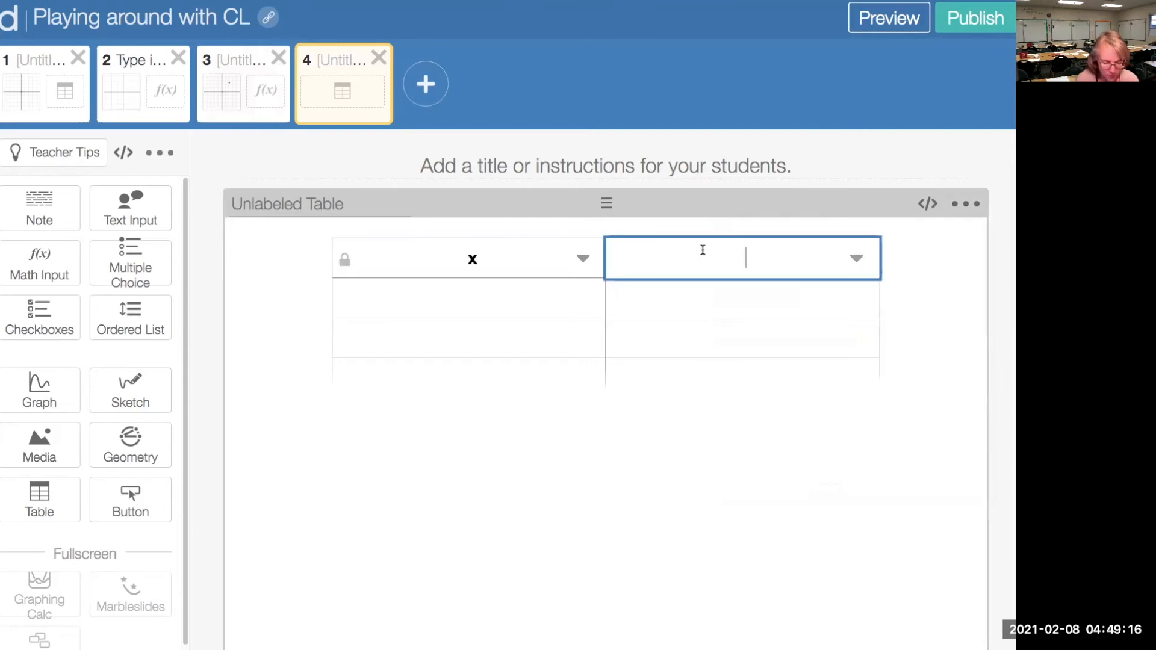
text(y)
click(544, 308)
click(545, 325)
key(Return)
key(Return)
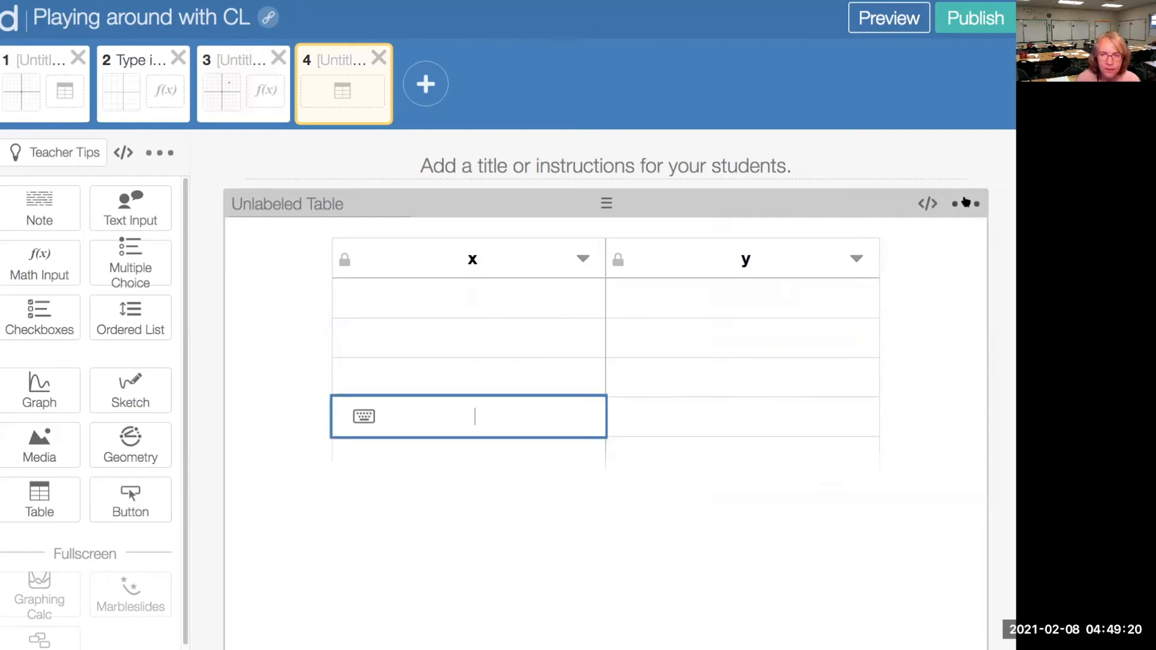
Step: Check the table's options and name the table component t4
click(967, 203)
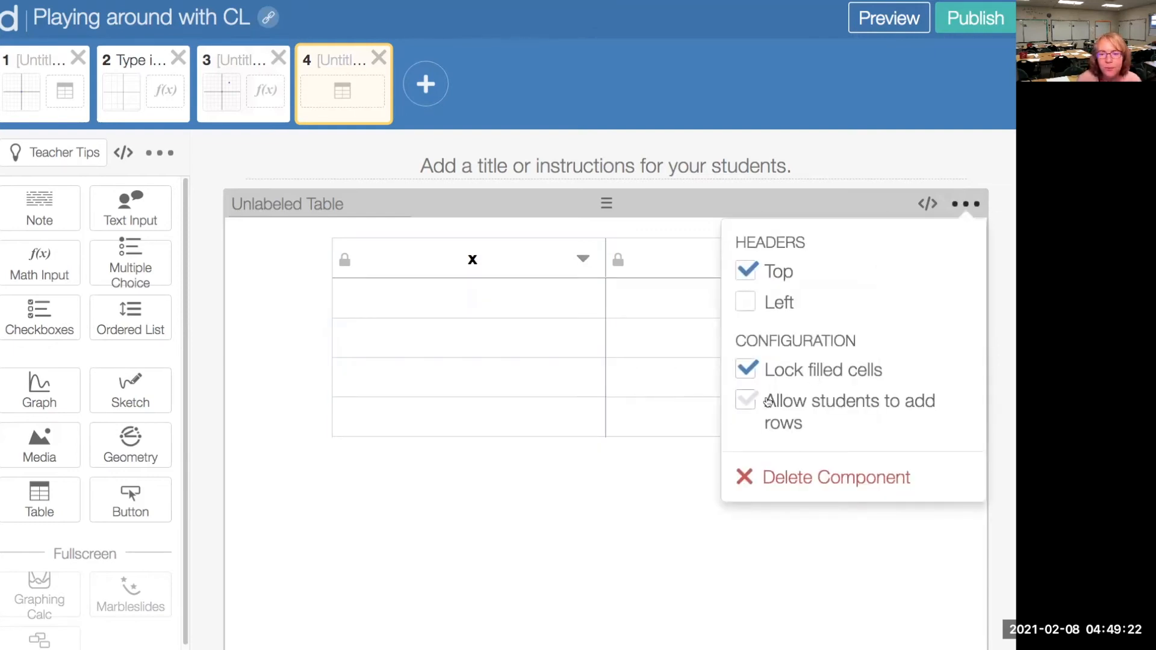
click(530, 417)
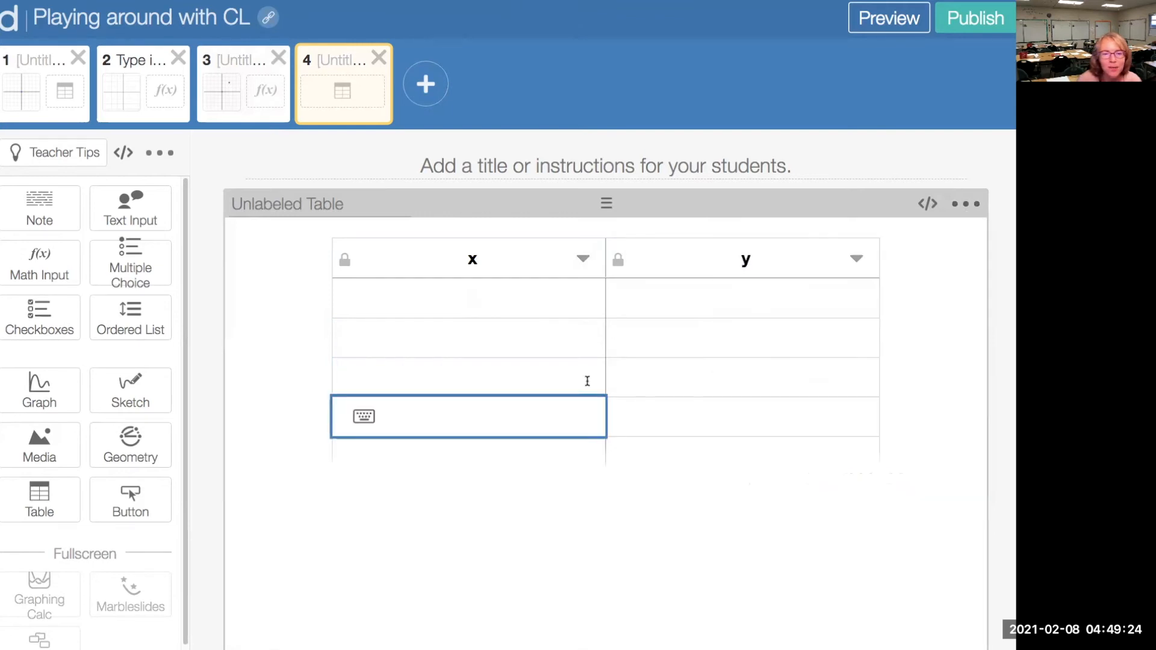
click(342, 200)
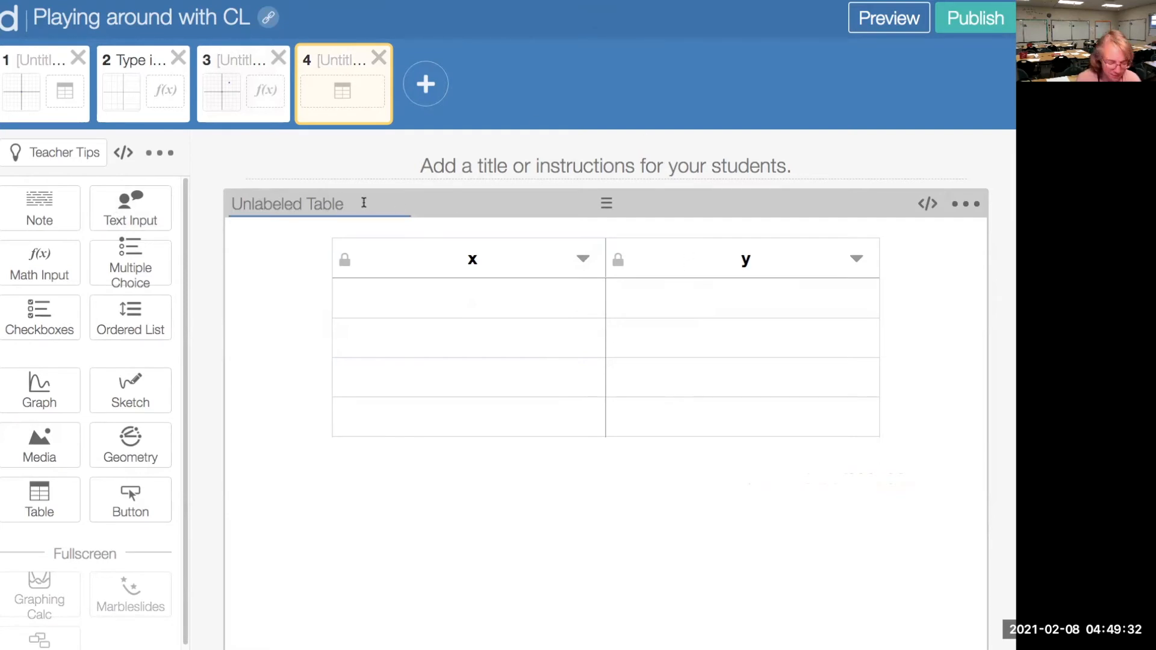
text(t4)
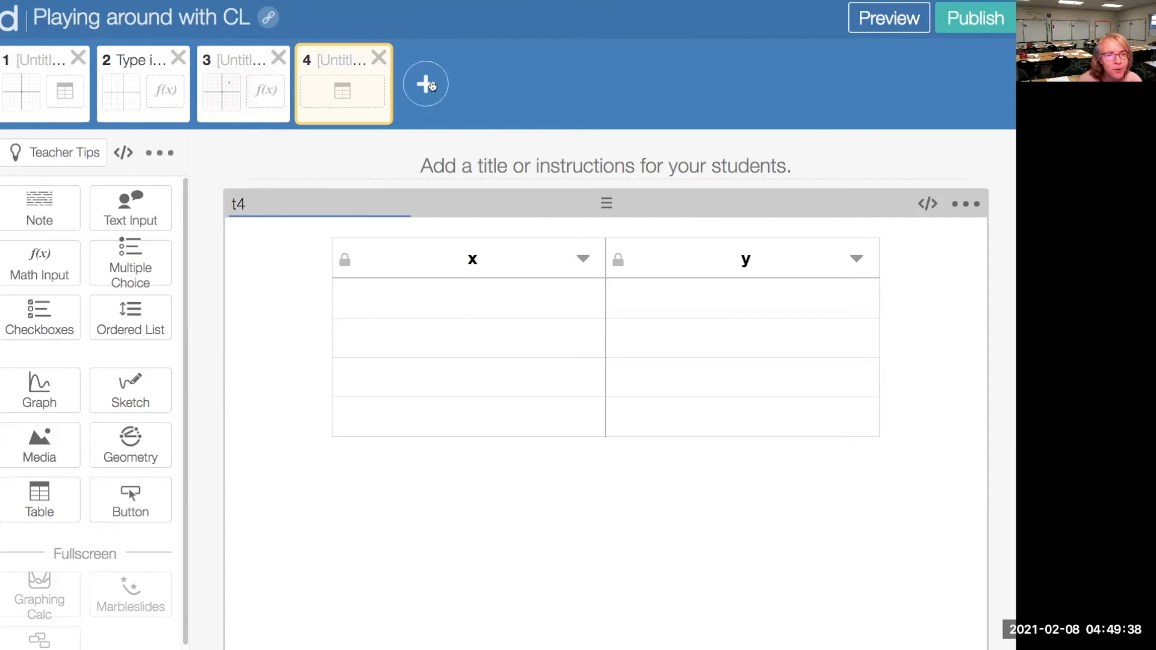
key(Return)
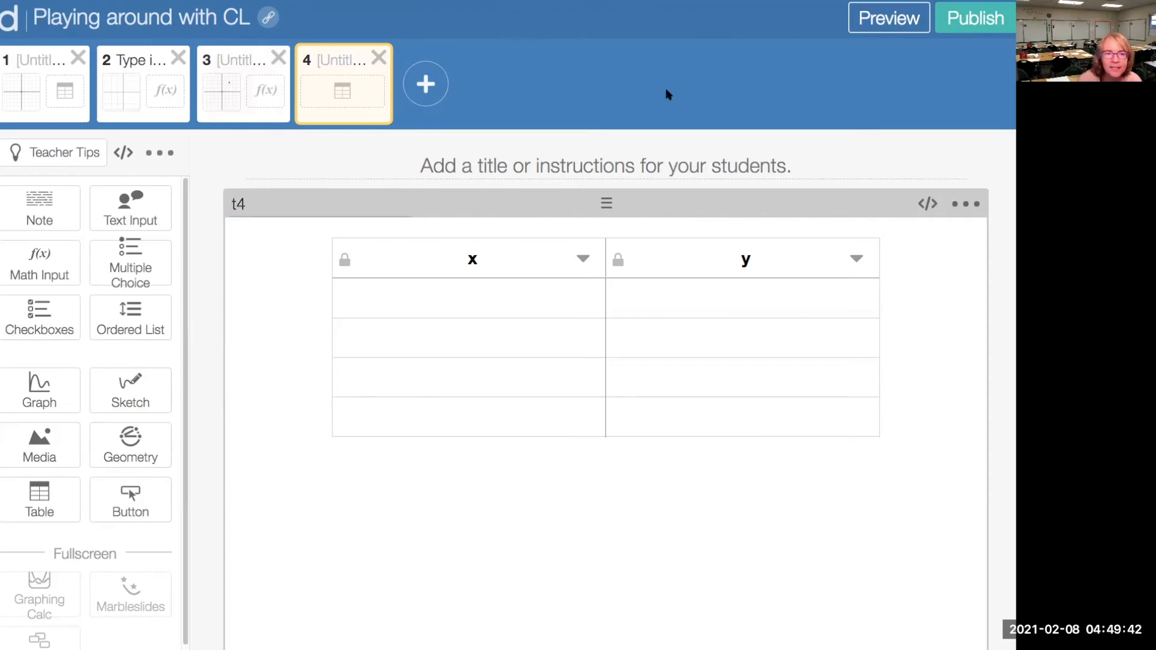
Step: Add a fifth screen with a two-column table and extend it to four blank rows below the header
click(425, 89)
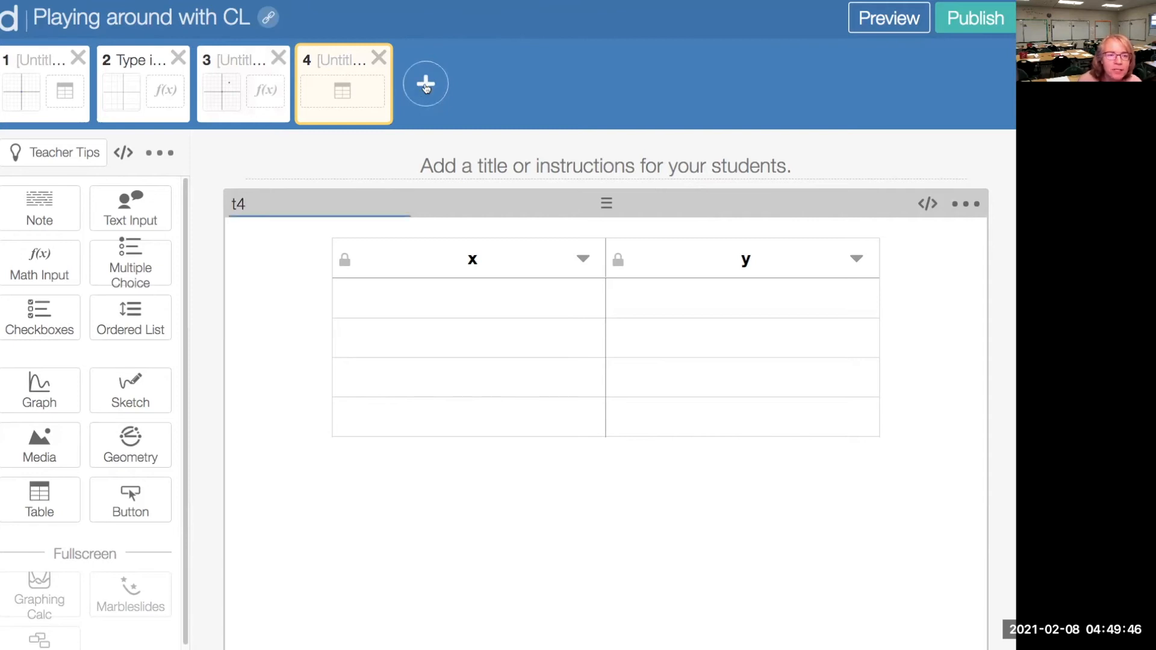
click(425, 85)
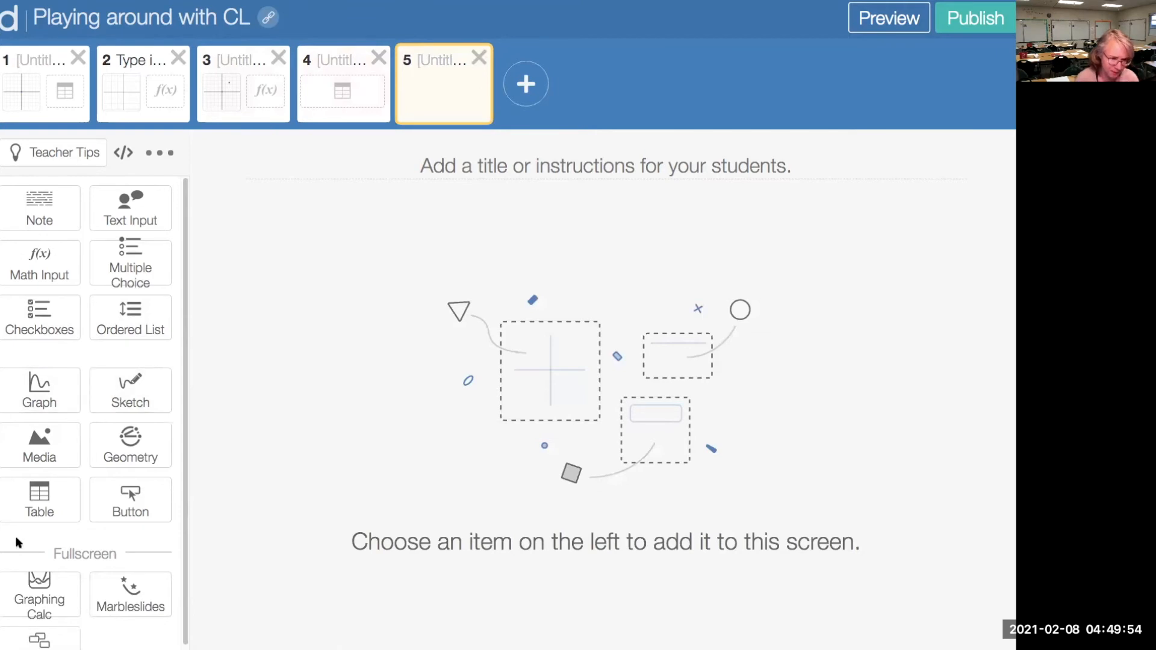
click(27, 510)
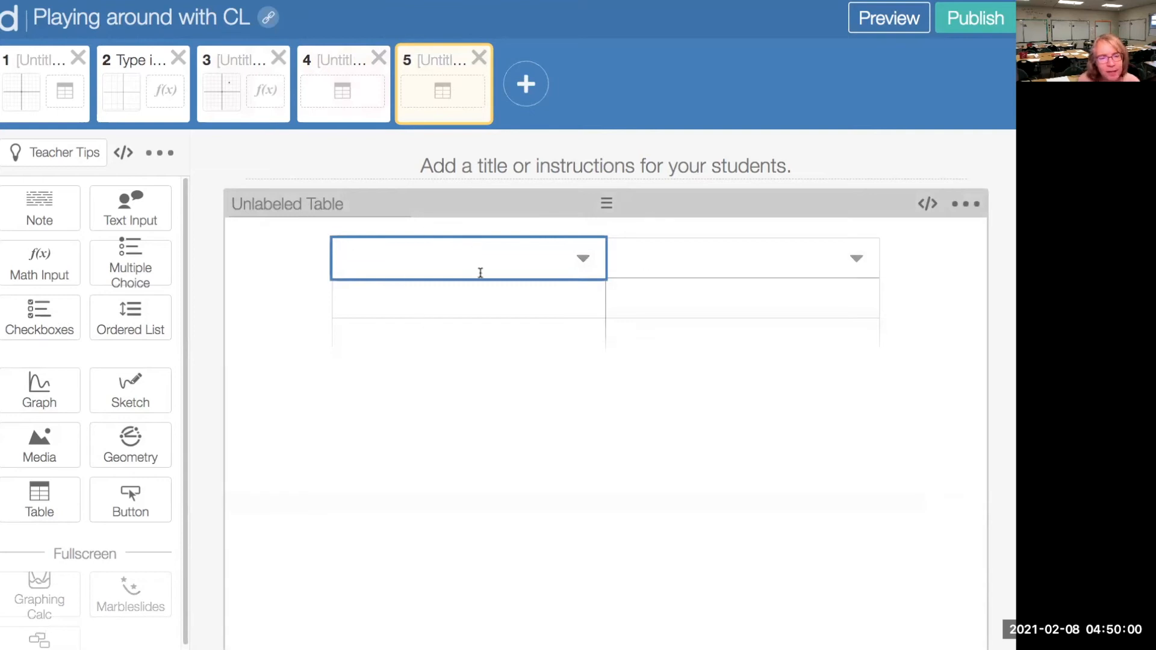
click(483, 335)
key(Return)
key(Return)
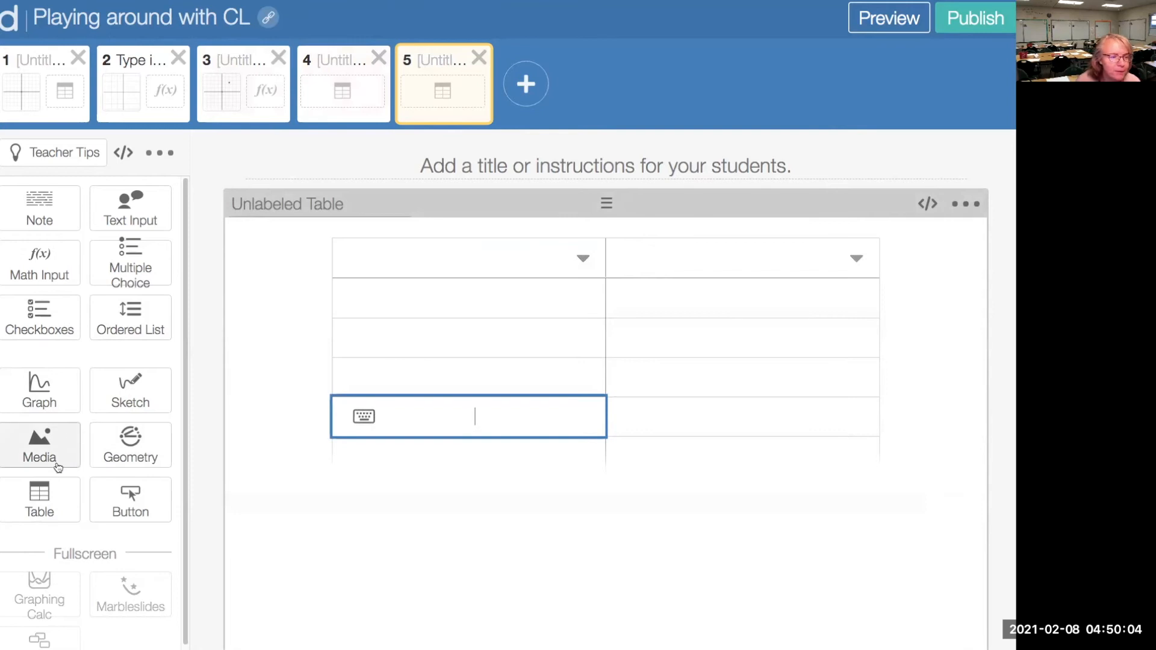
Step: Add a graph beside the table on screen 5 and convert it to a sketch
click(57, 404)
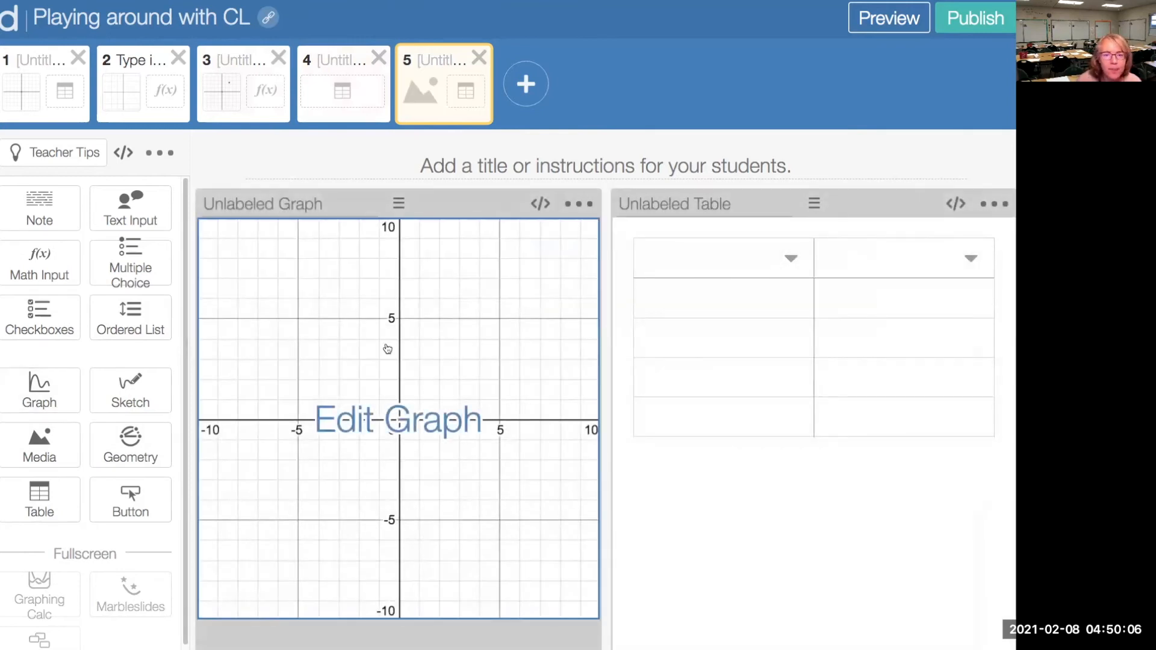
click(575, 206)
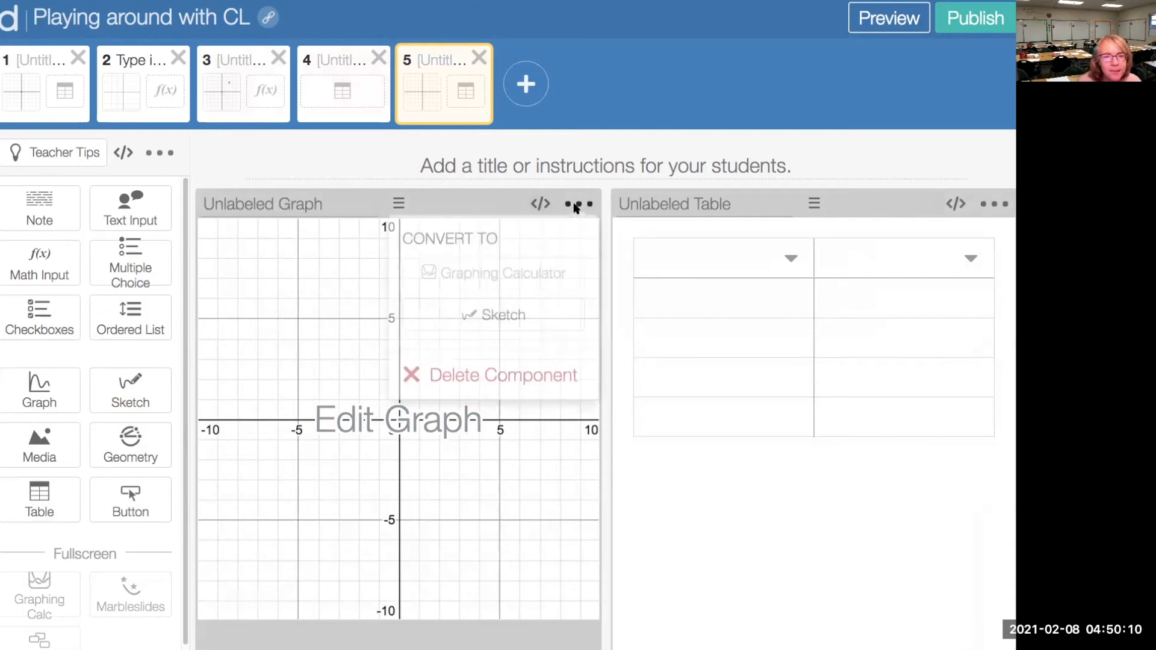
click(464, 329)
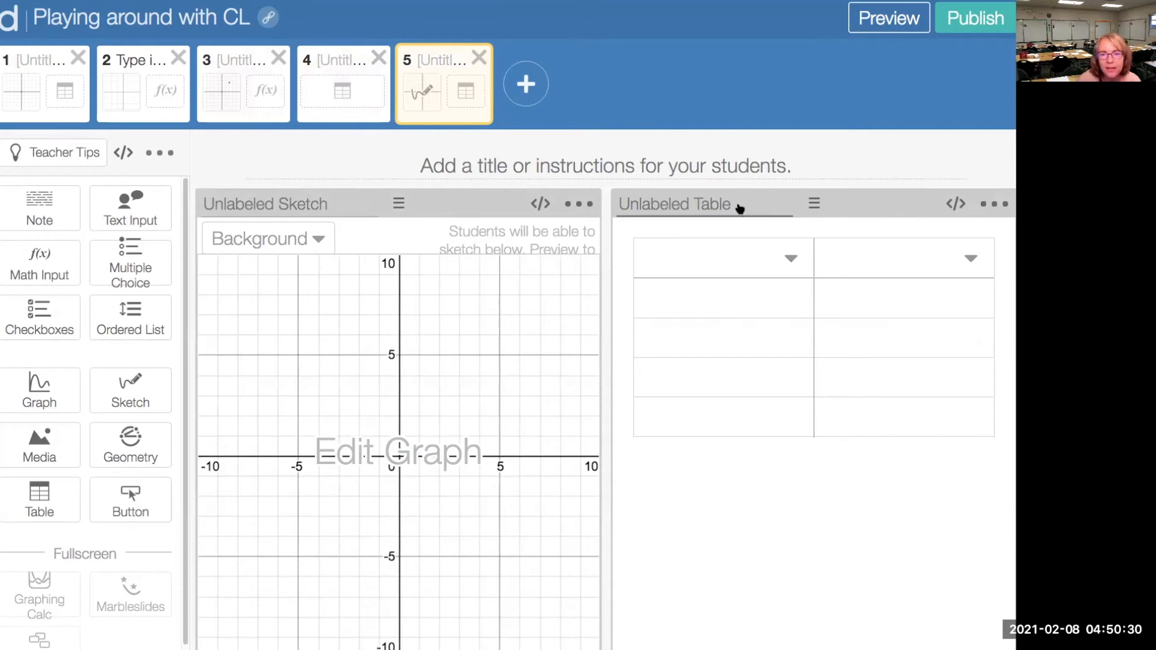
Step: In the script of screen 5's table, write the line cellContent(0,1): t4.cellContent(0,1)
click(954, 206)
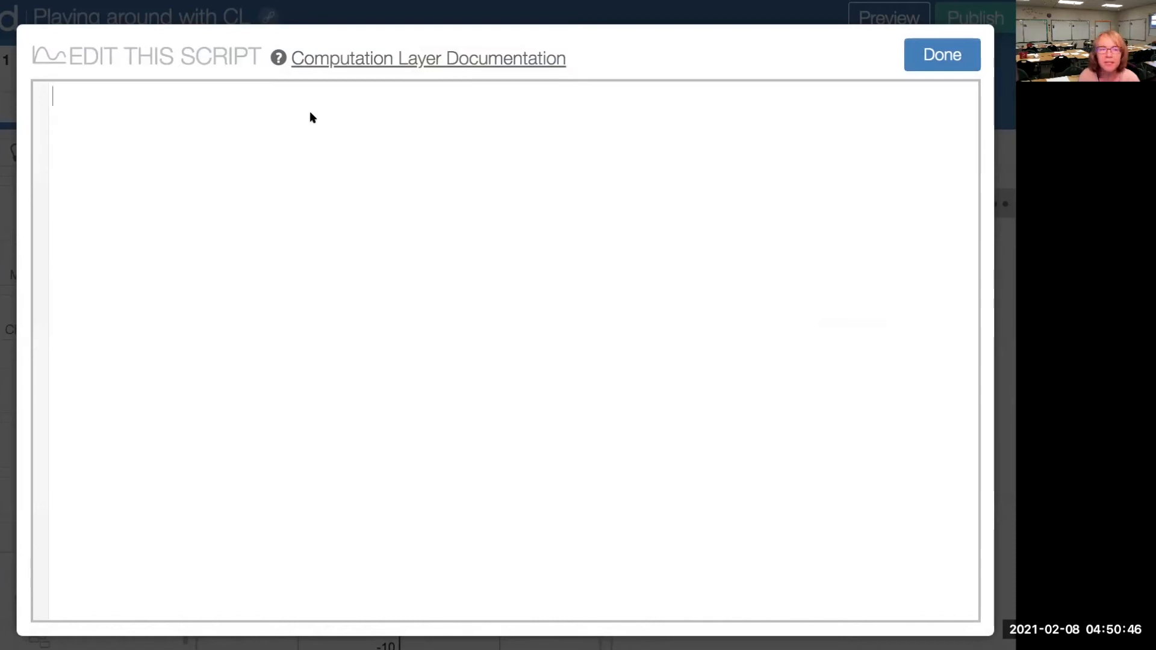
text(ce)
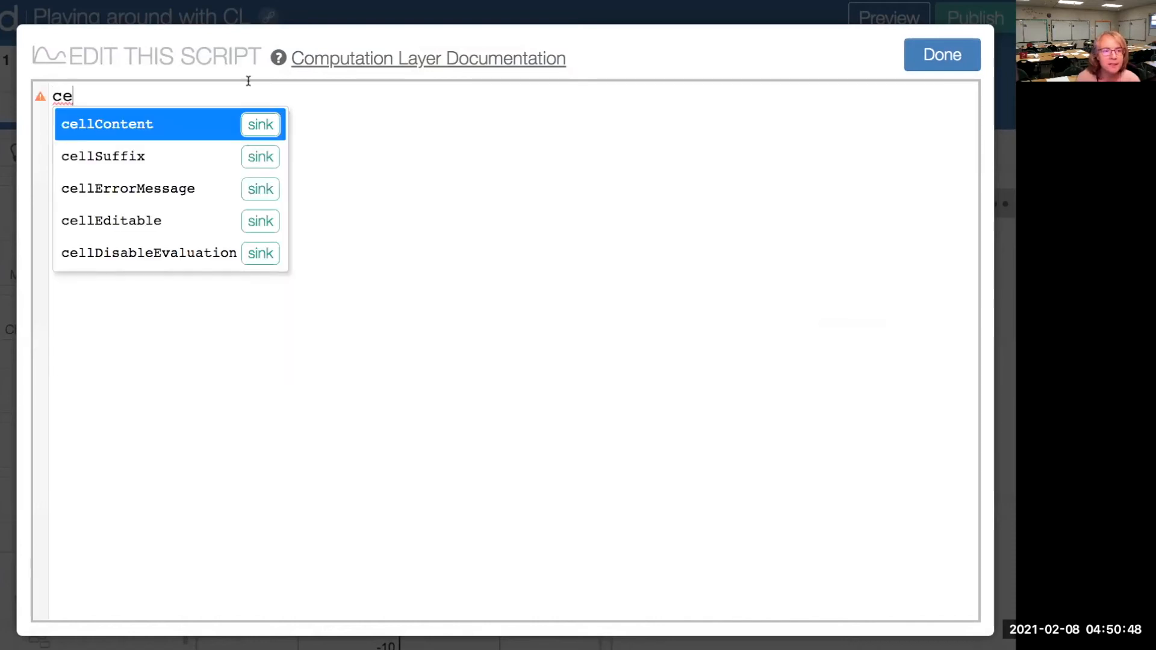
click(272, 128)
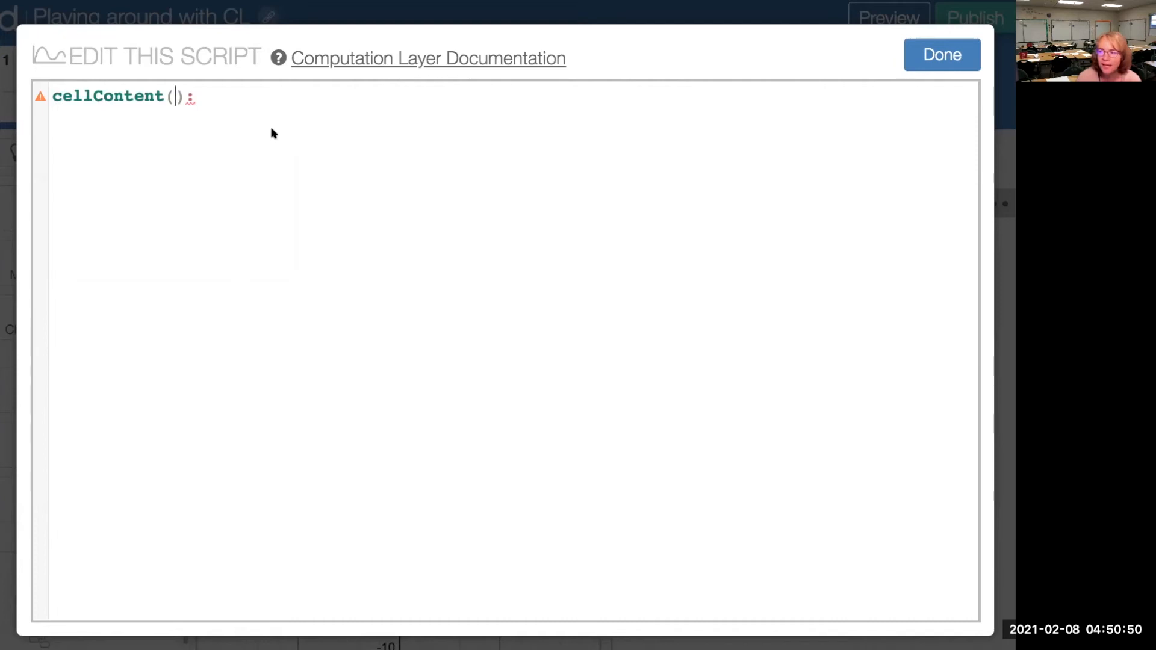
text(0,1):)
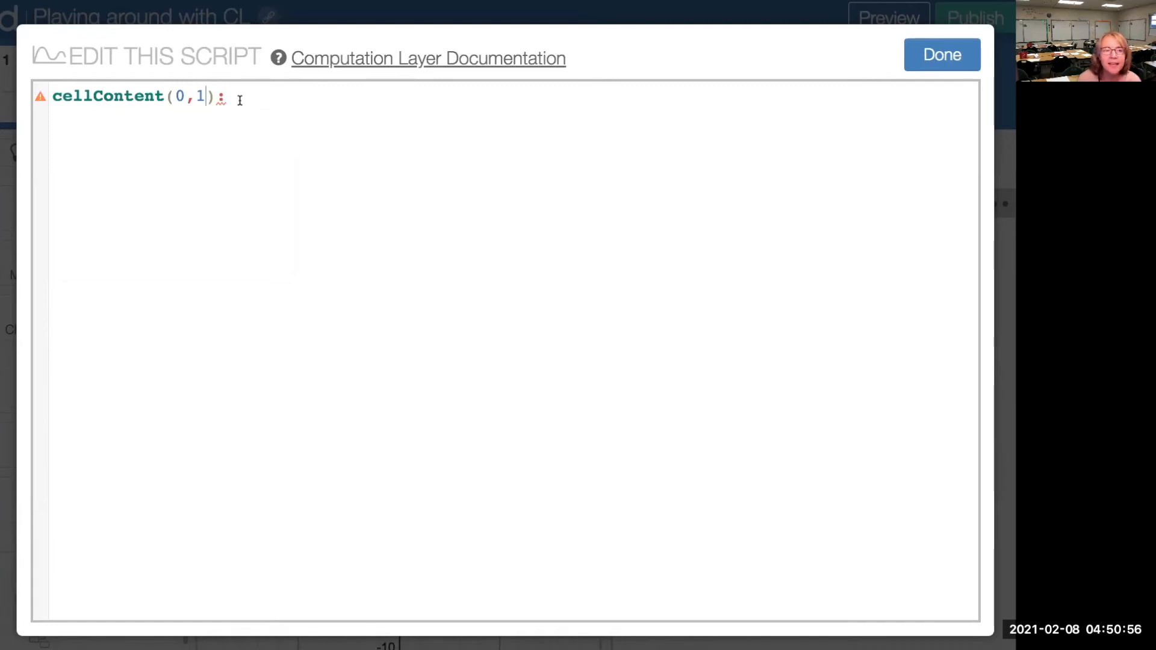
text( t)
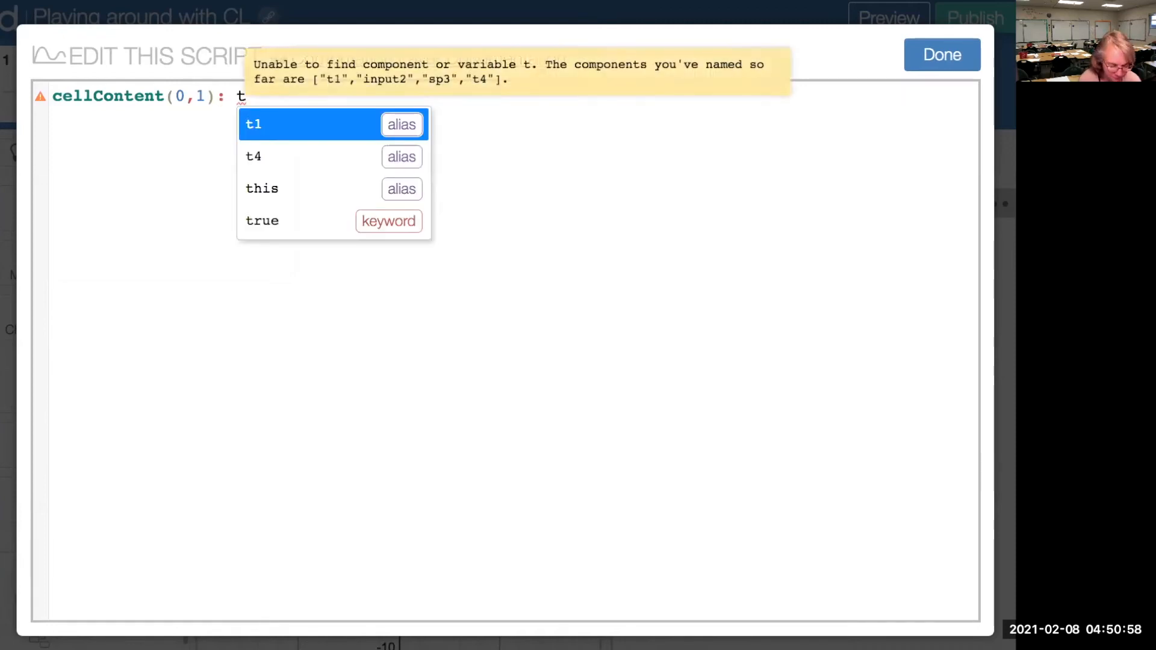
text(4.)
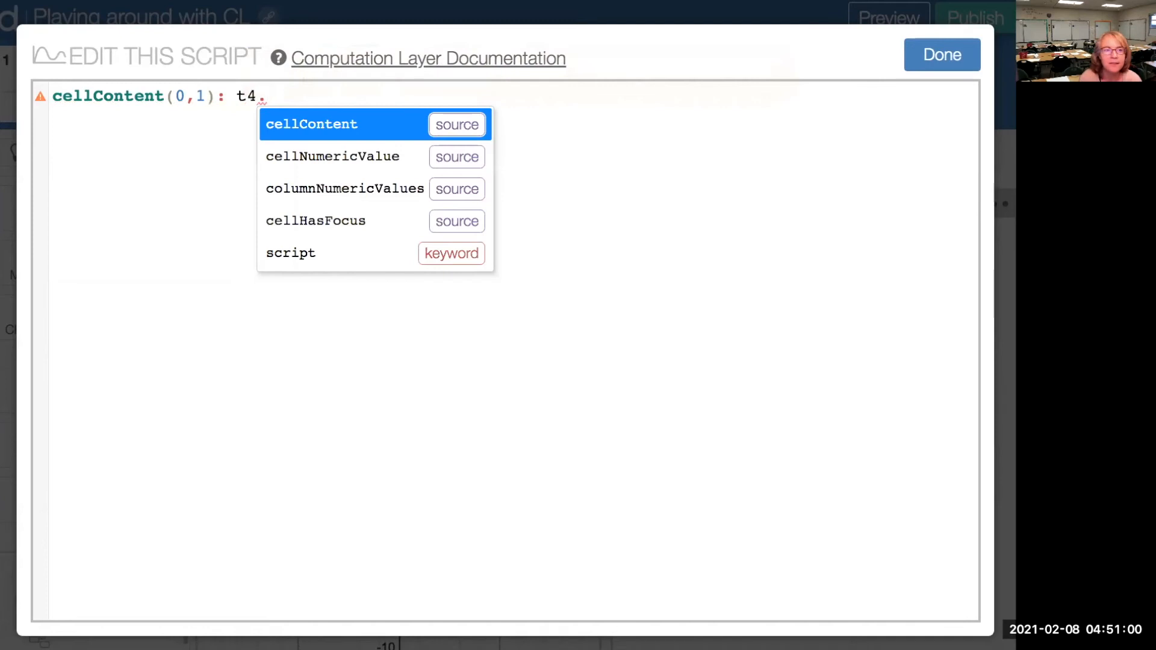
click(458, 122)
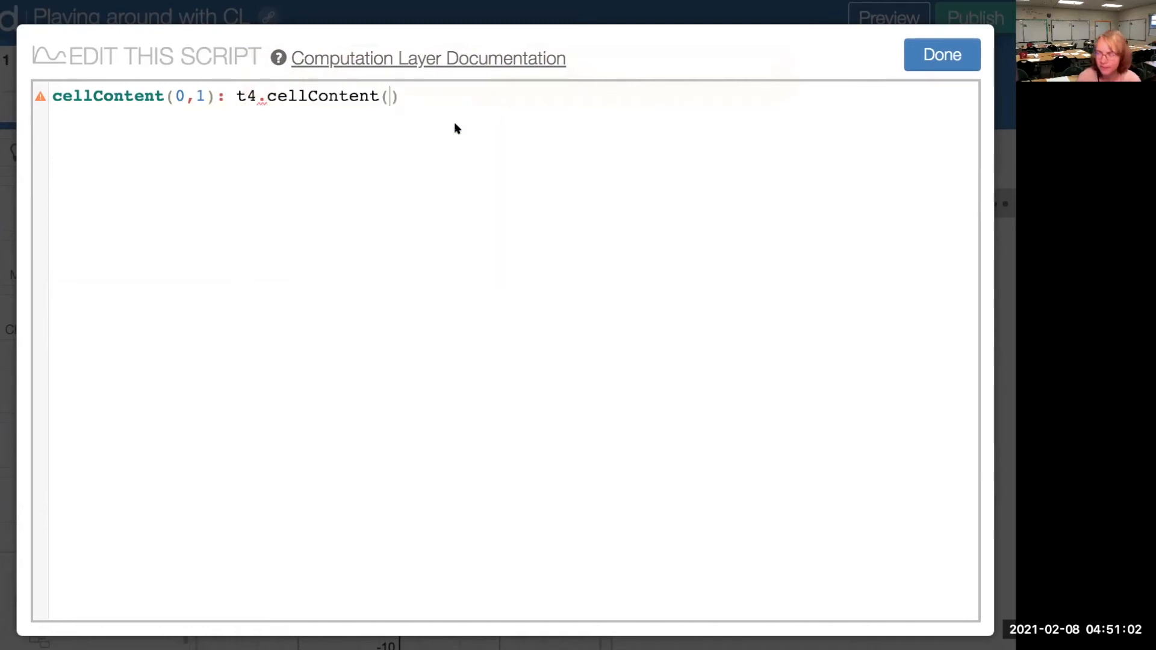
text(0,1))
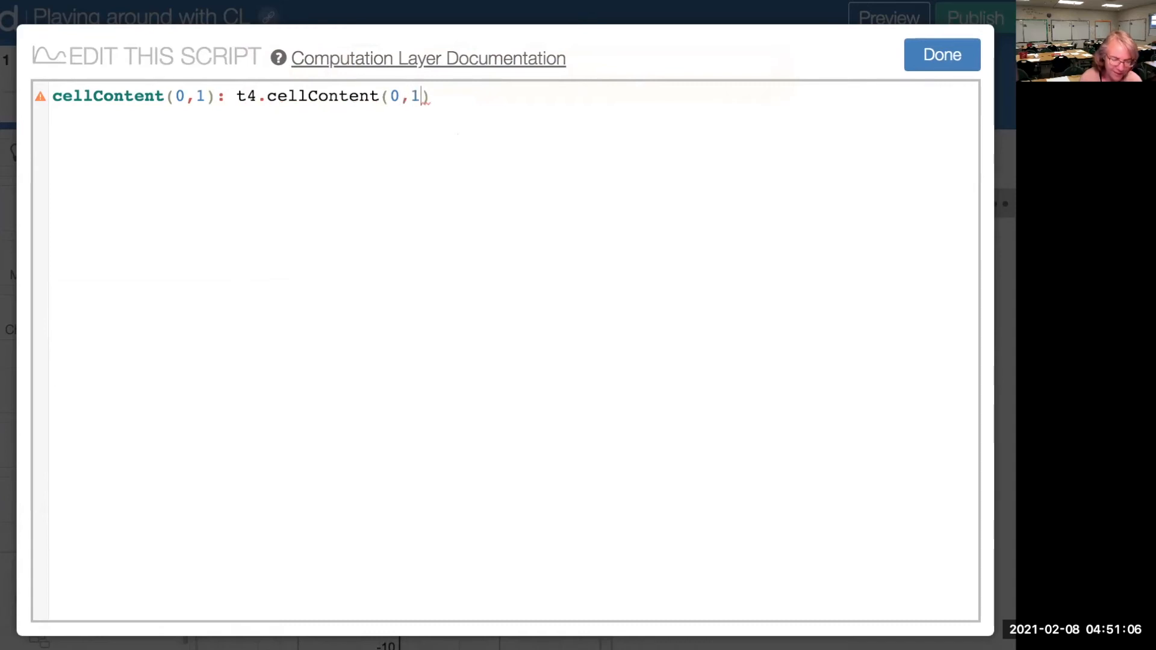
key(BackSpace)
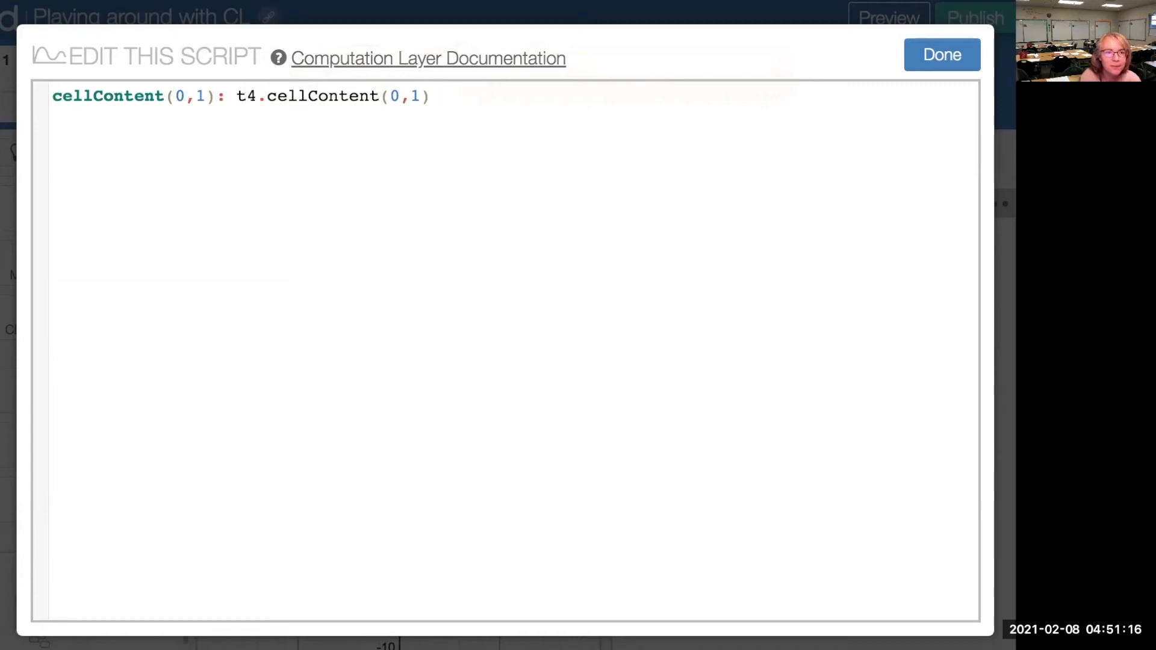
text(ce)
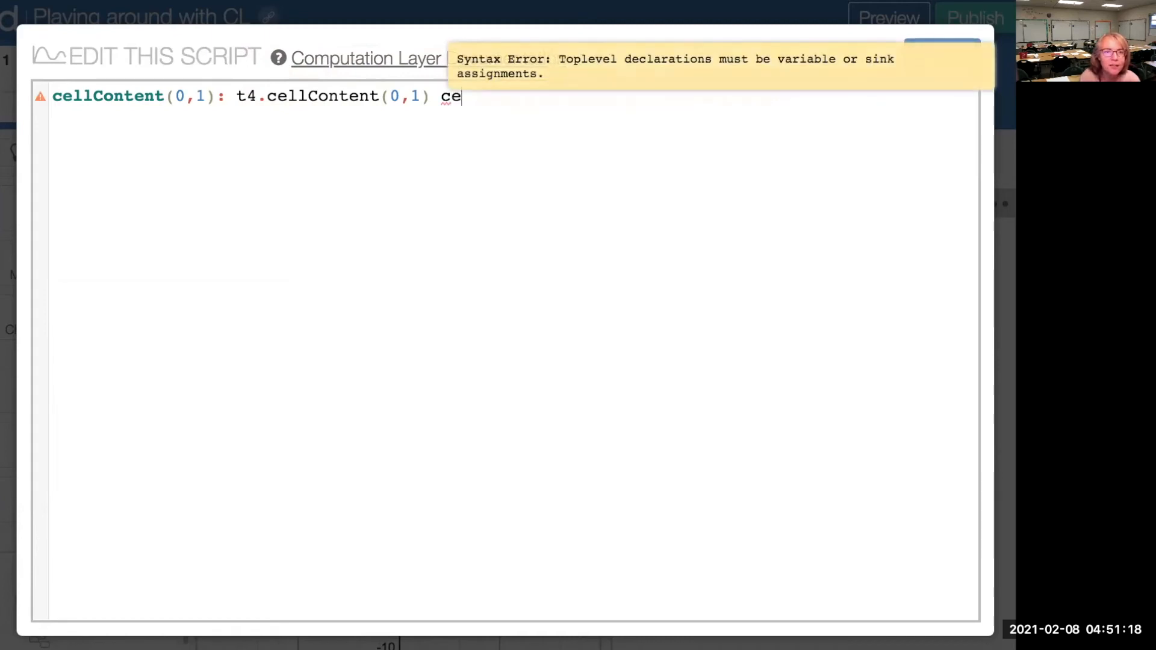
text(llcont)
key(BackSpace)
key(BackSpace)
key(BackSpace)
key(BackSpace)
key(BackSpace)
key(BackSpace)
key(BackSpace)
key(BackSpace)
key(BackSpace)
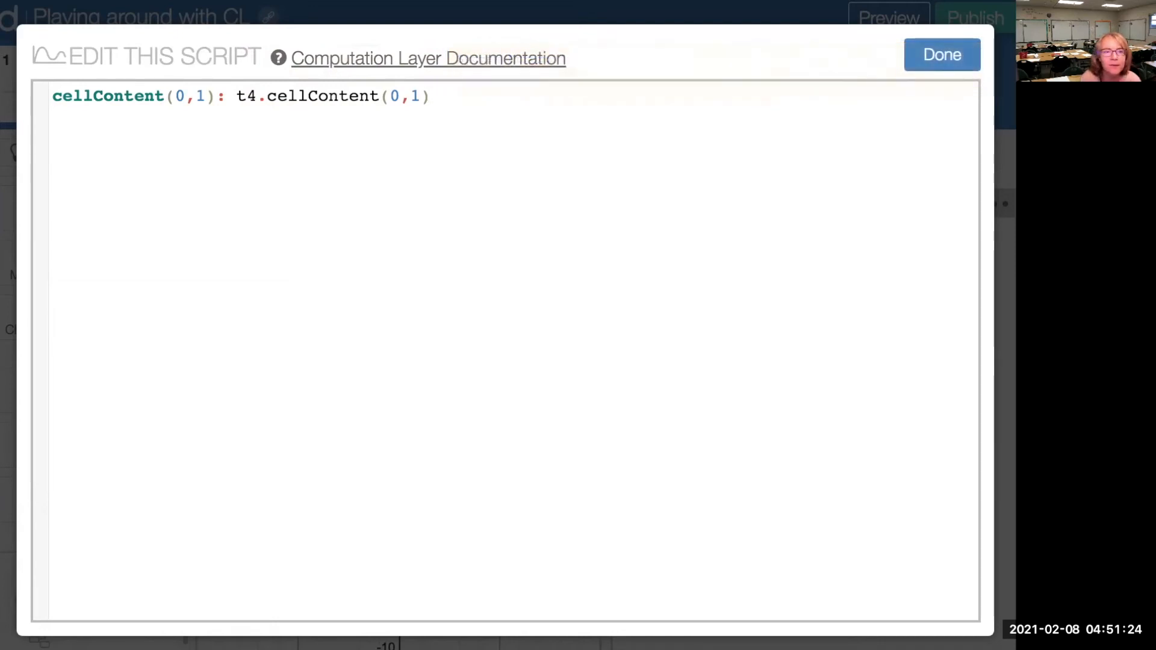
Step: Add a second script line reading cellContent(1,1): t4.cellContent(0,1)
key(Return)
text(cel)
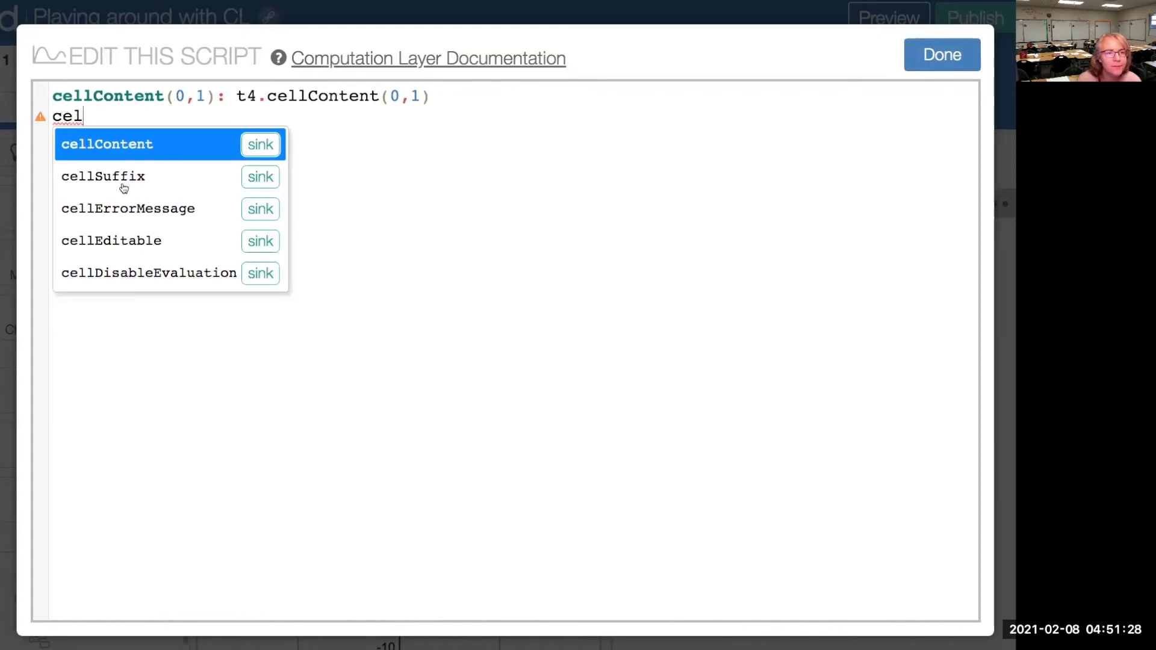
click(283, 146)
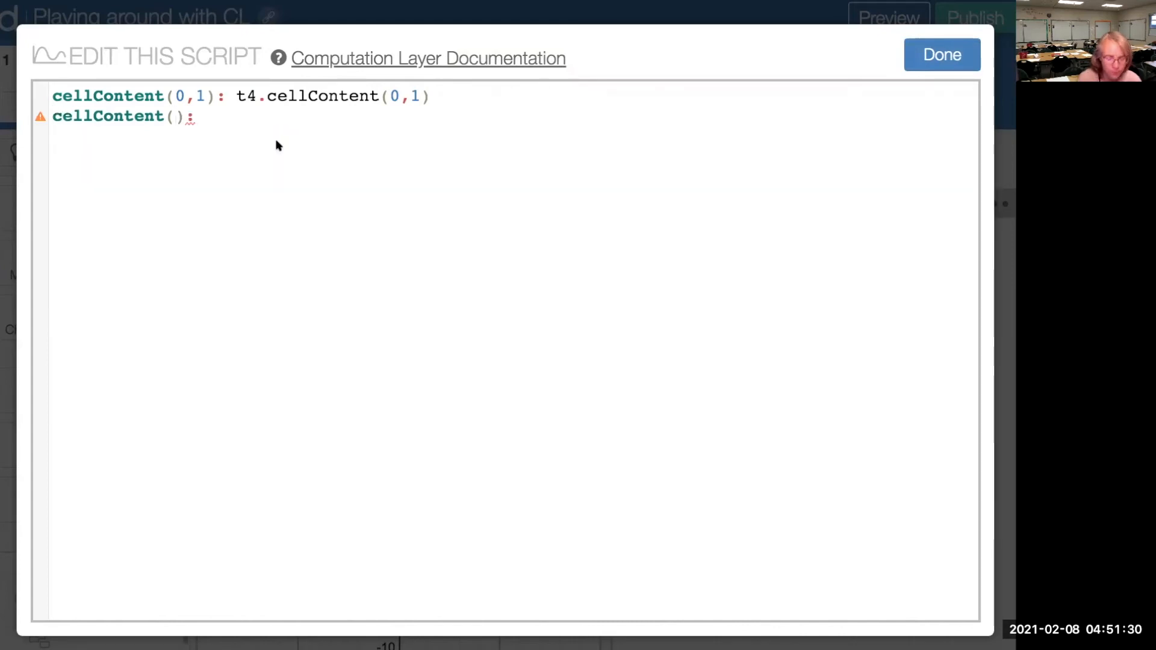
text(1,1)
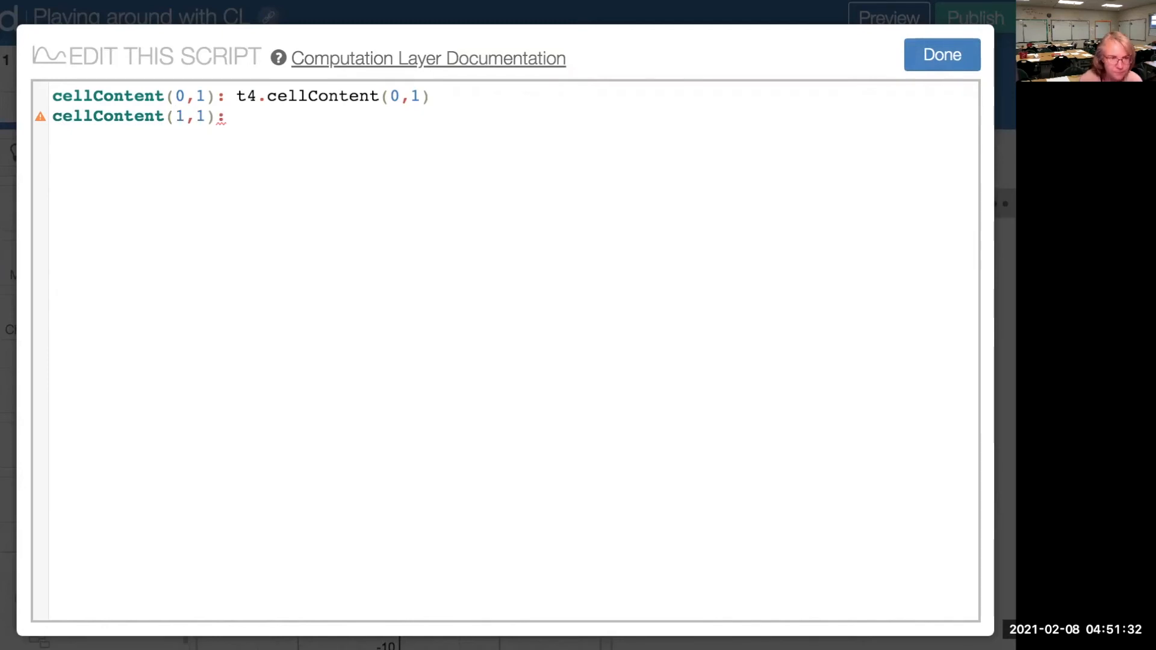
click(272, 114)
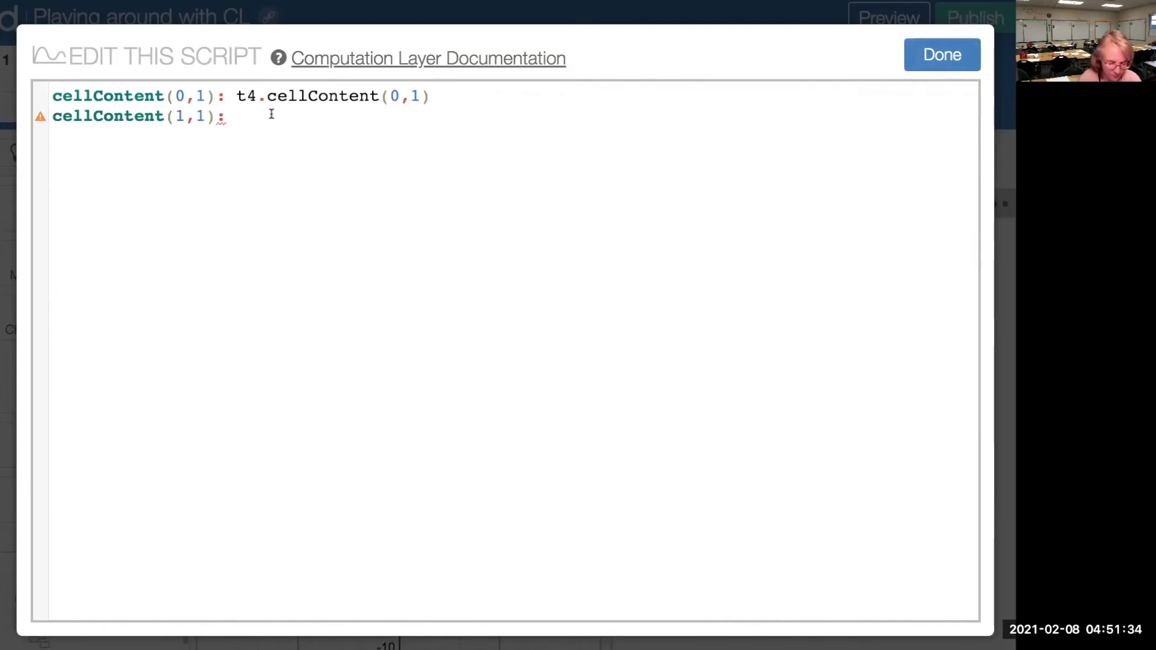
text(t4)
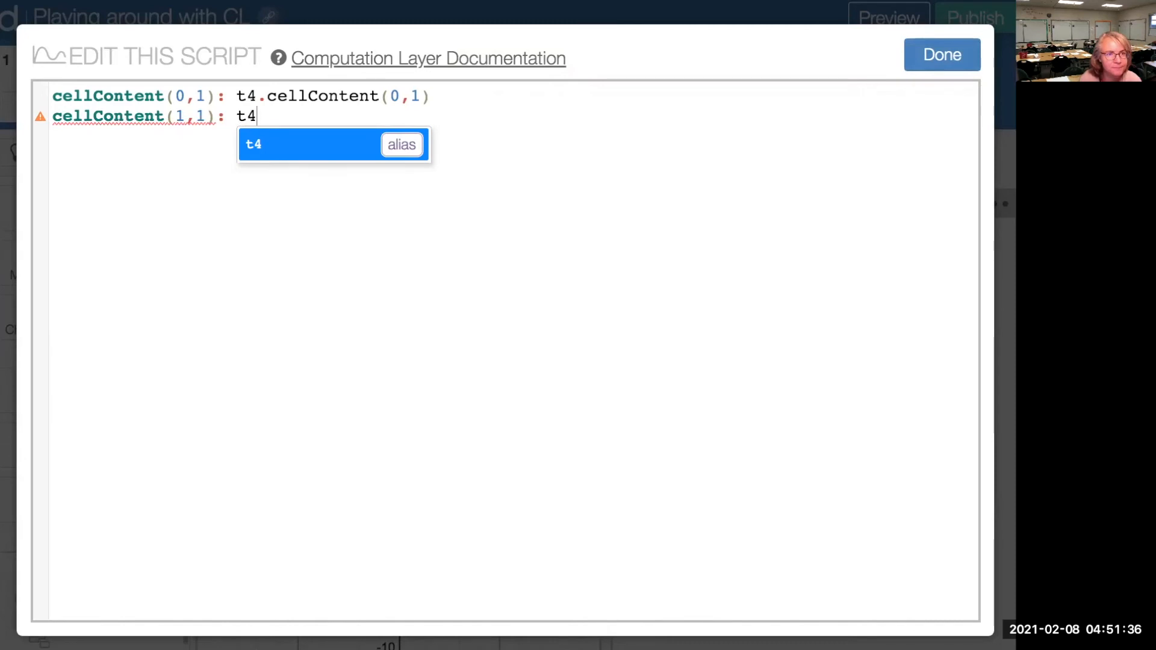
text(.)
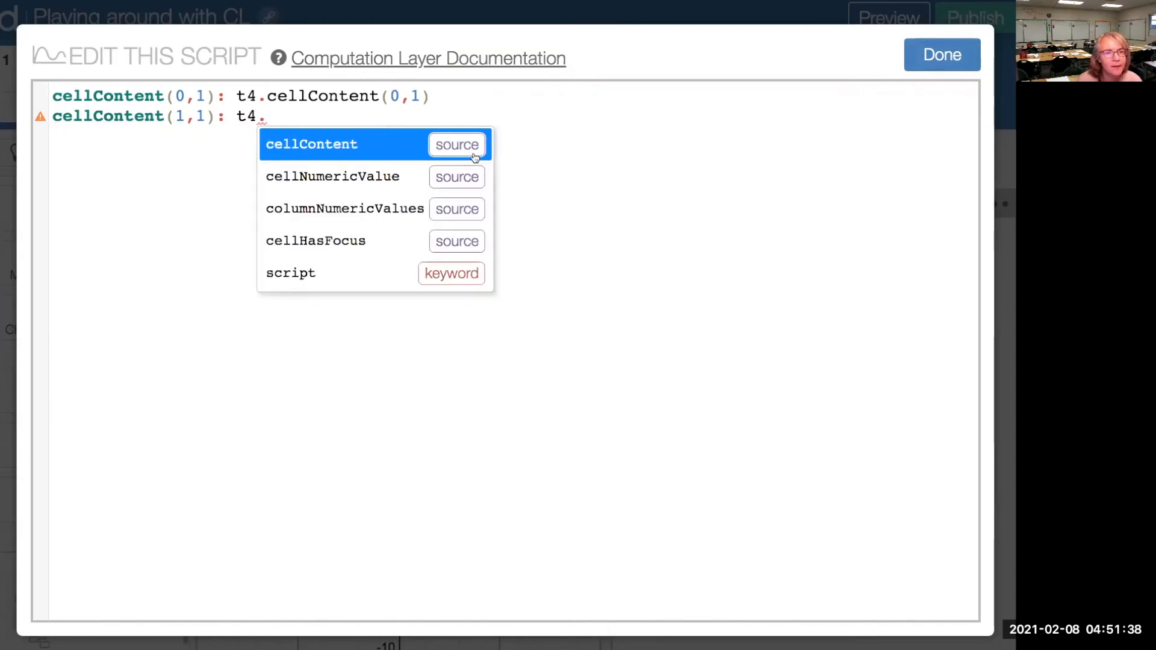
click(474, 156)
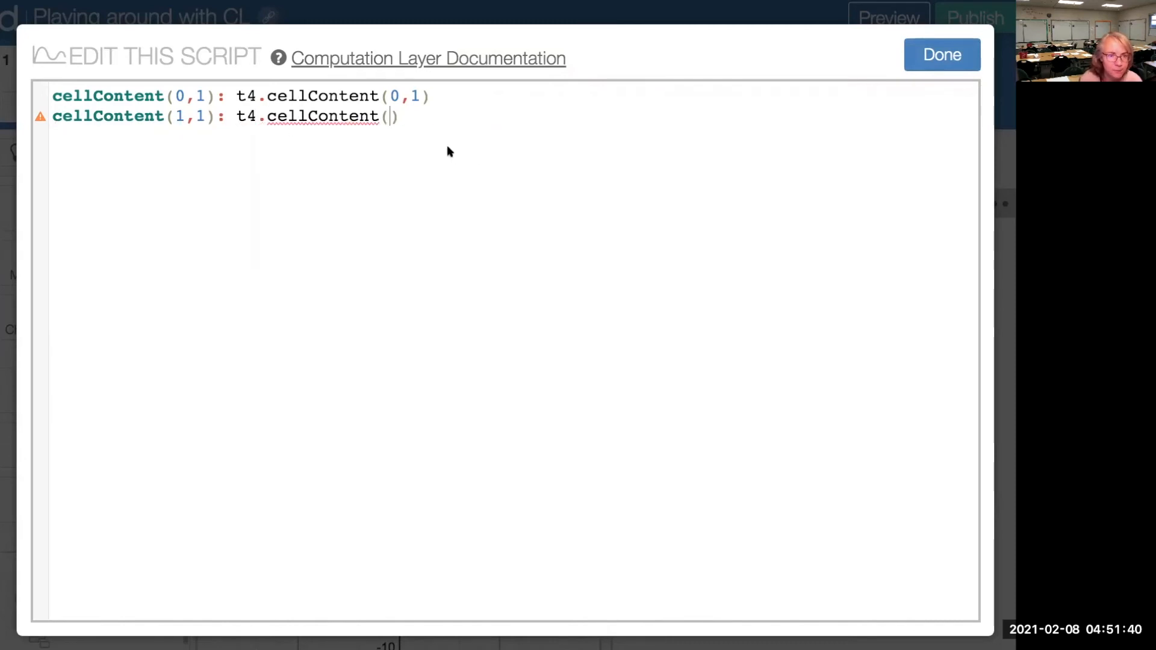
text(0,1)
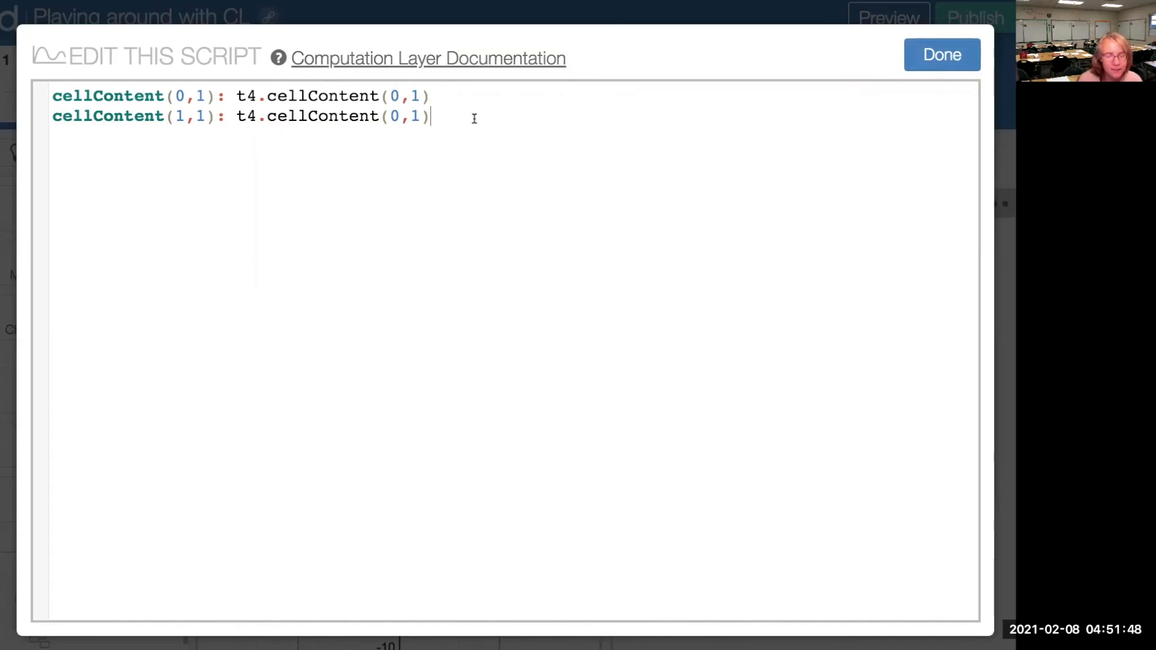
Step: Add a third script line reading cellContent(1,1): t4.cellContent(1,1)
text(ce)
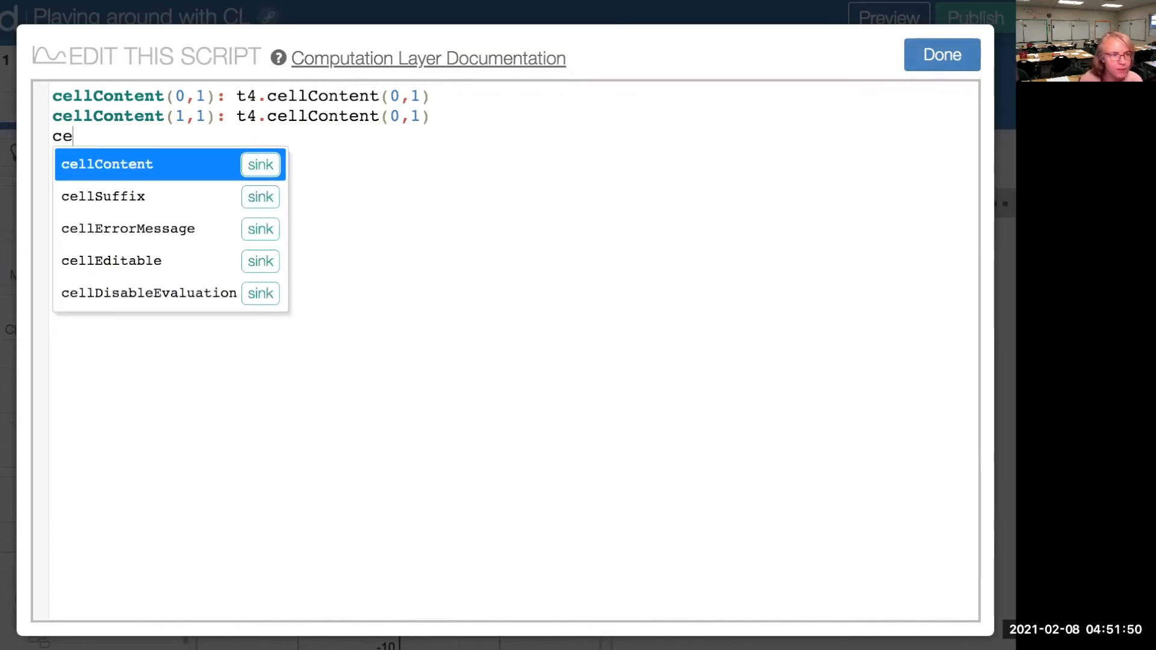
click(263, 166)
text(1,1):)
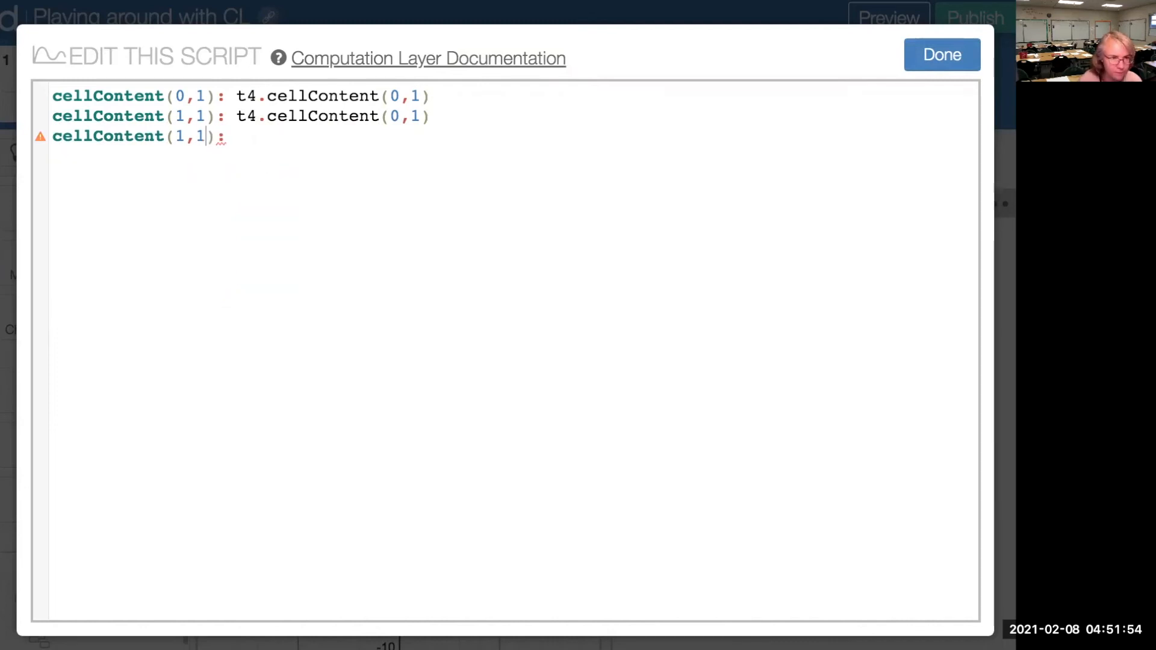
click(237, 139)
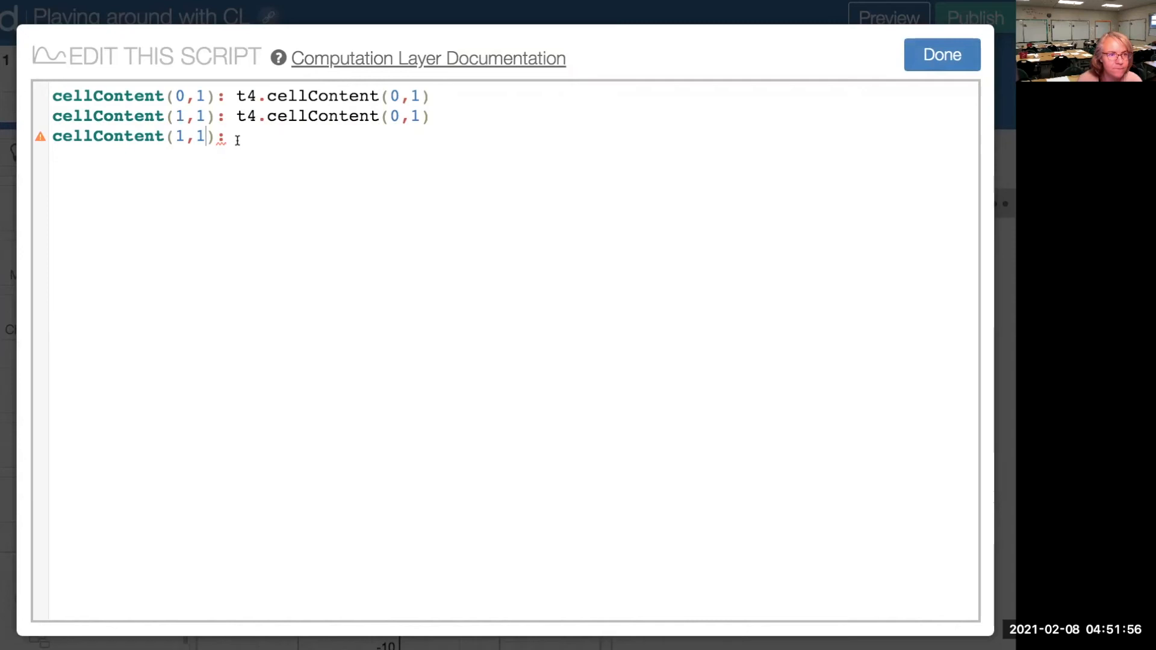
text(t4.)
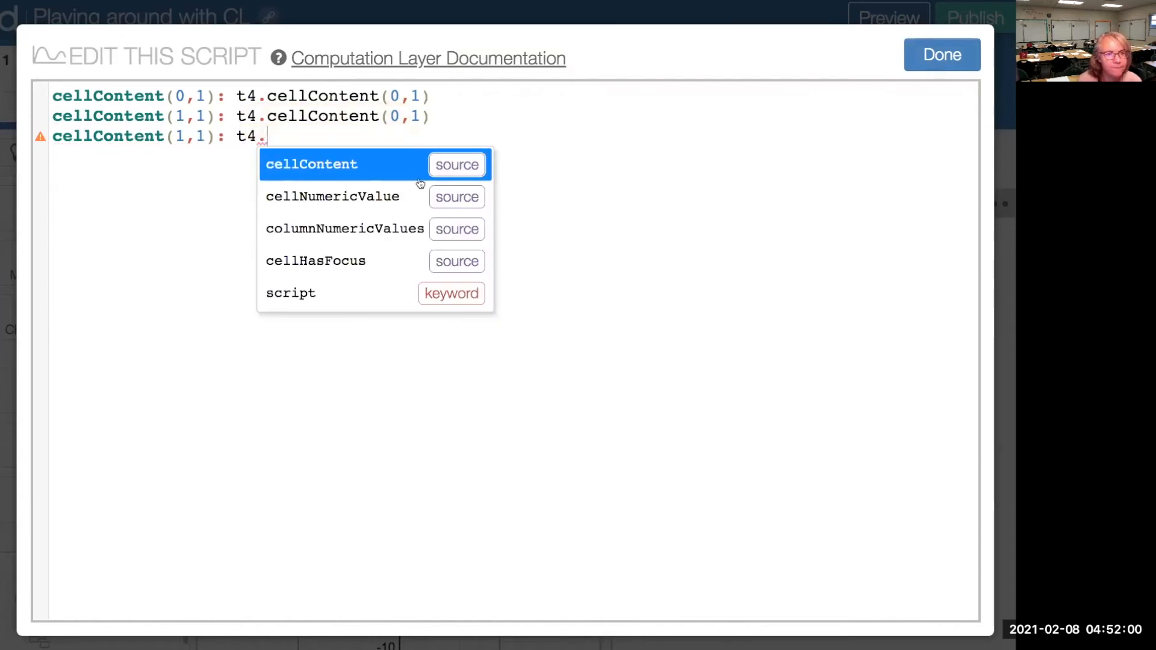
click(453, 166)
text(1,1)
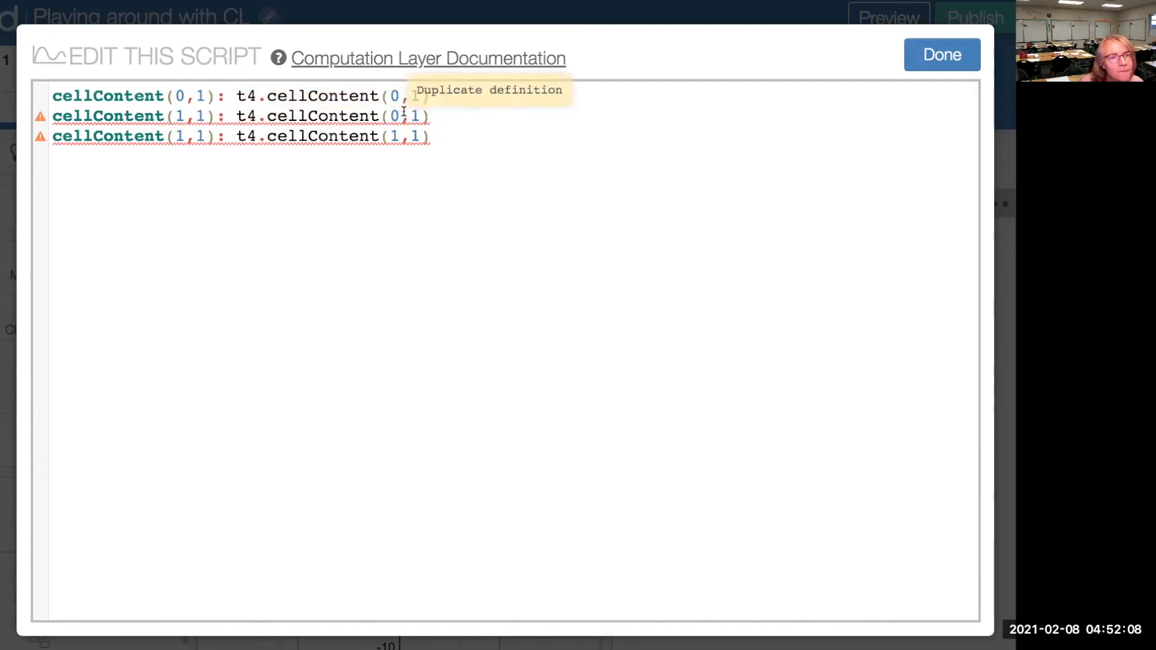
Step: Change the source reference in the second script line to t4.cellContent(1,1)
click(401, 114)
key(BackSpace)
text(1)
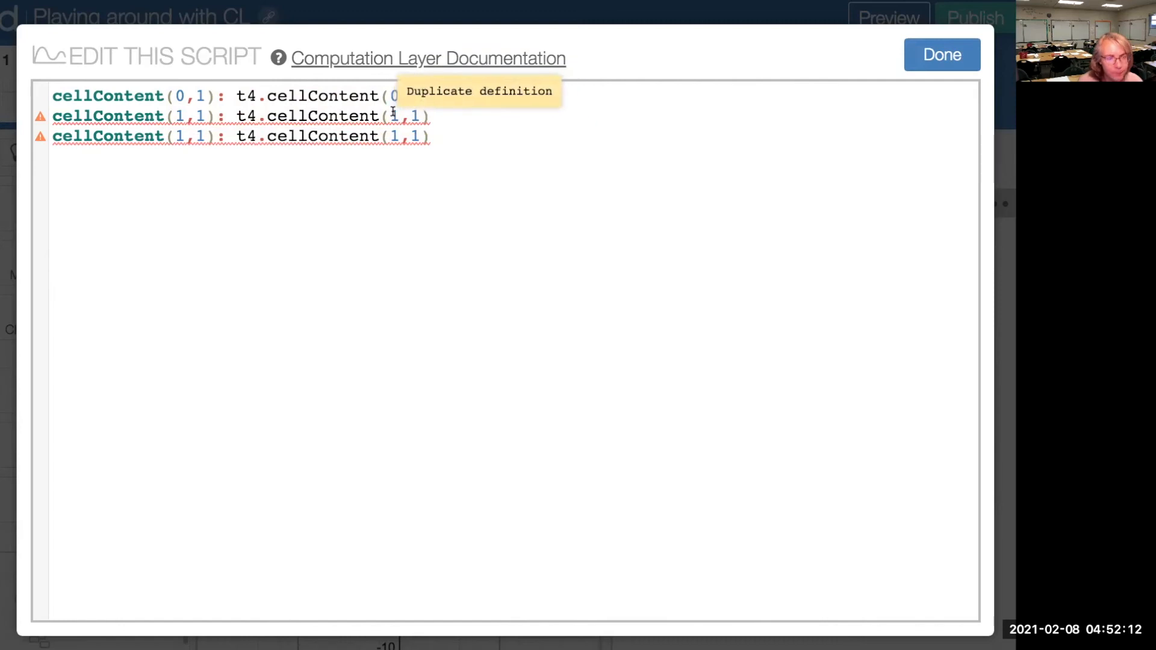
Step: Change the target cell before the colon in the second script line to cellContent(0,2)
click(182, 116)
key(BackSpace)
text(0)
click(206, 116)
key(BackSpace)
text(2)
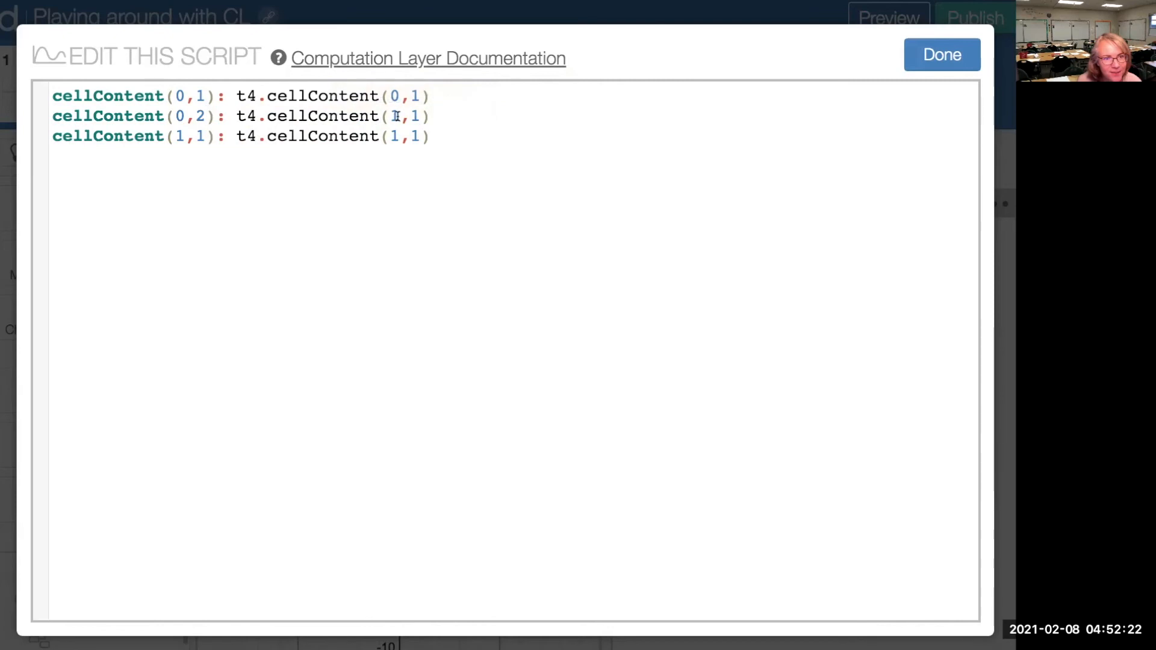
Step: Set the source reference in the second script line to t4.cellContent(0,2)
click(397, 116)
key(BackSpace)
text(0)
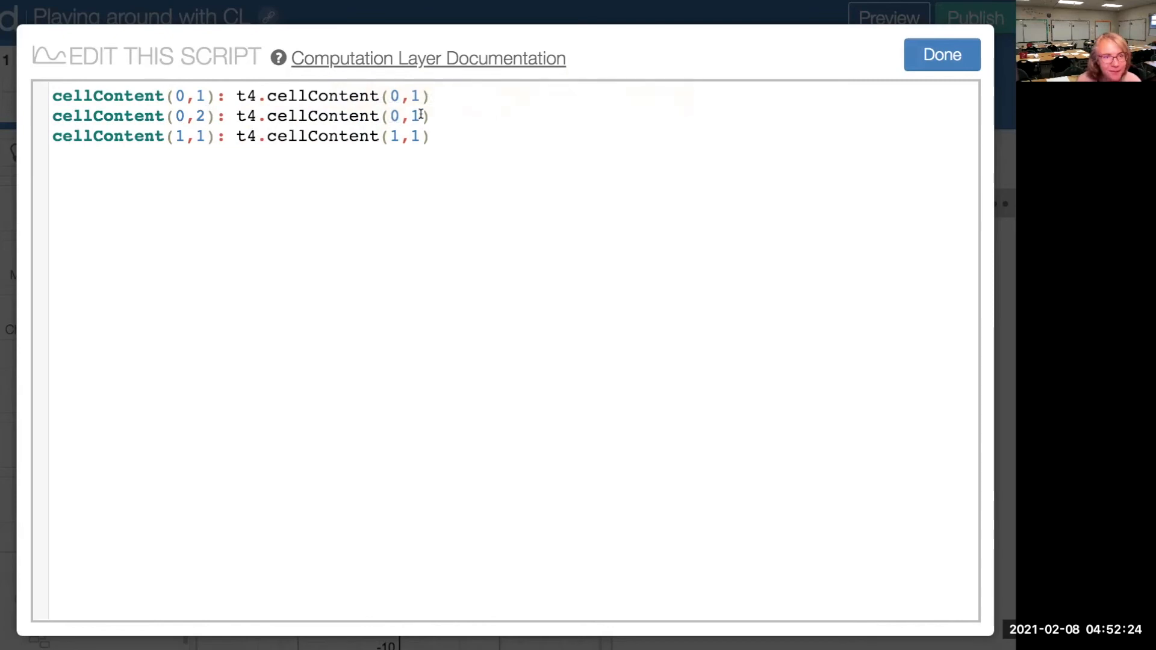
click(420, 116)
key(BackSpace)
text(2)
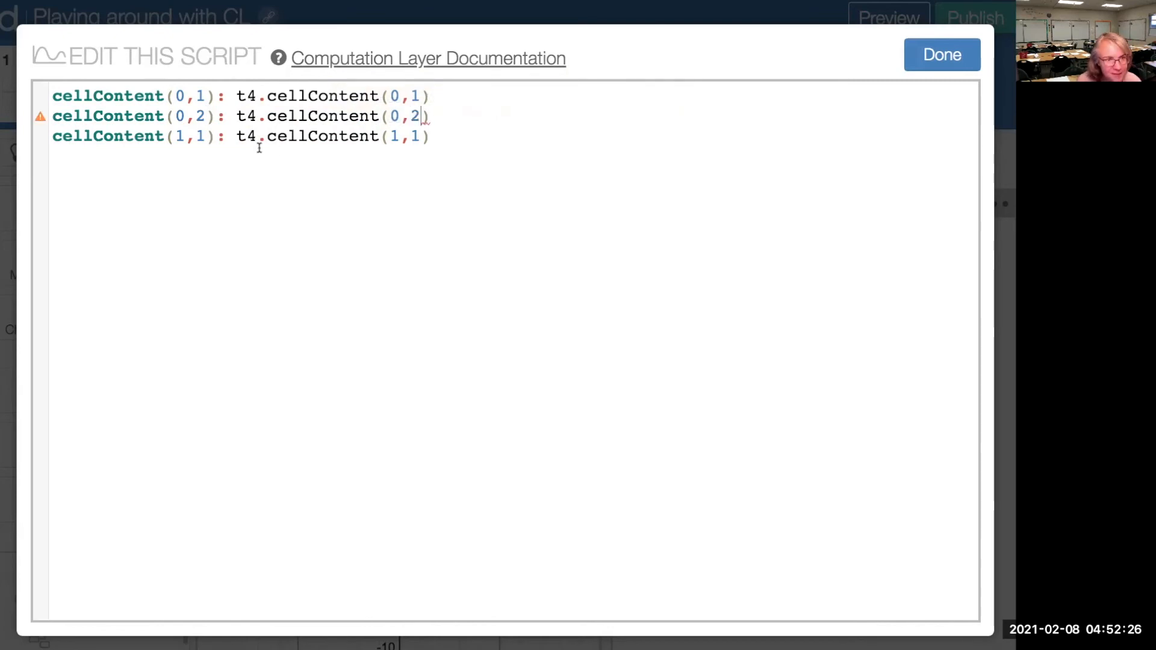
Step: Add a fourth script line reading cellContent(1,2): t4.cellContent(1,2)
click(206, 137)
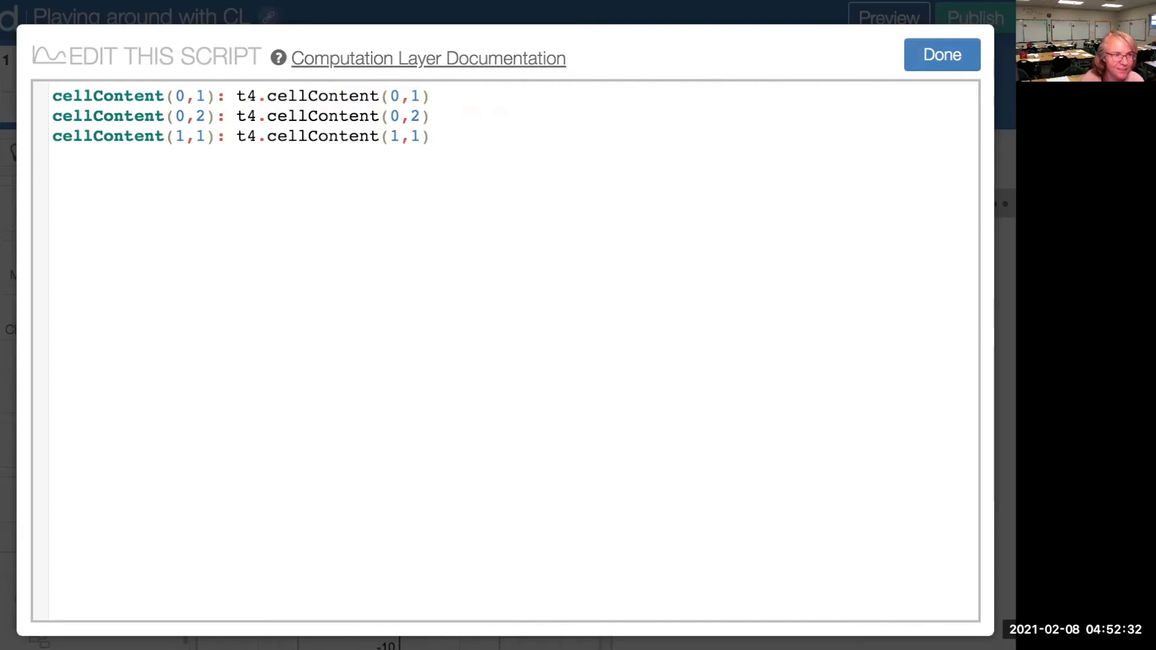
text(ce)
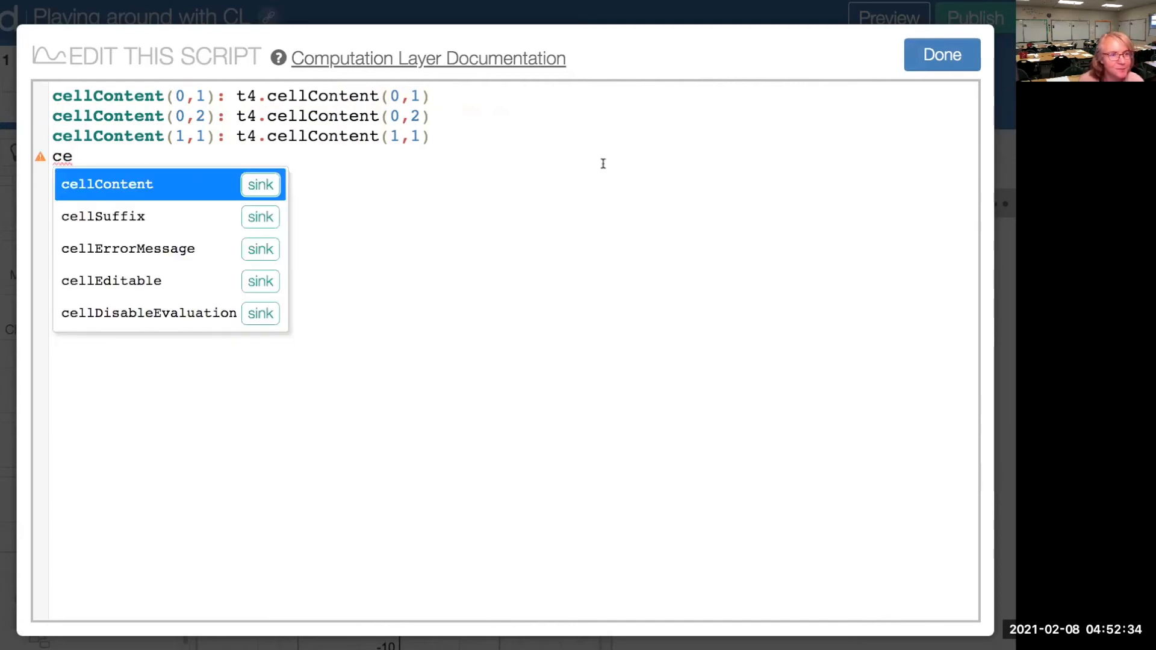
click(254, 188)
text(1,2):)
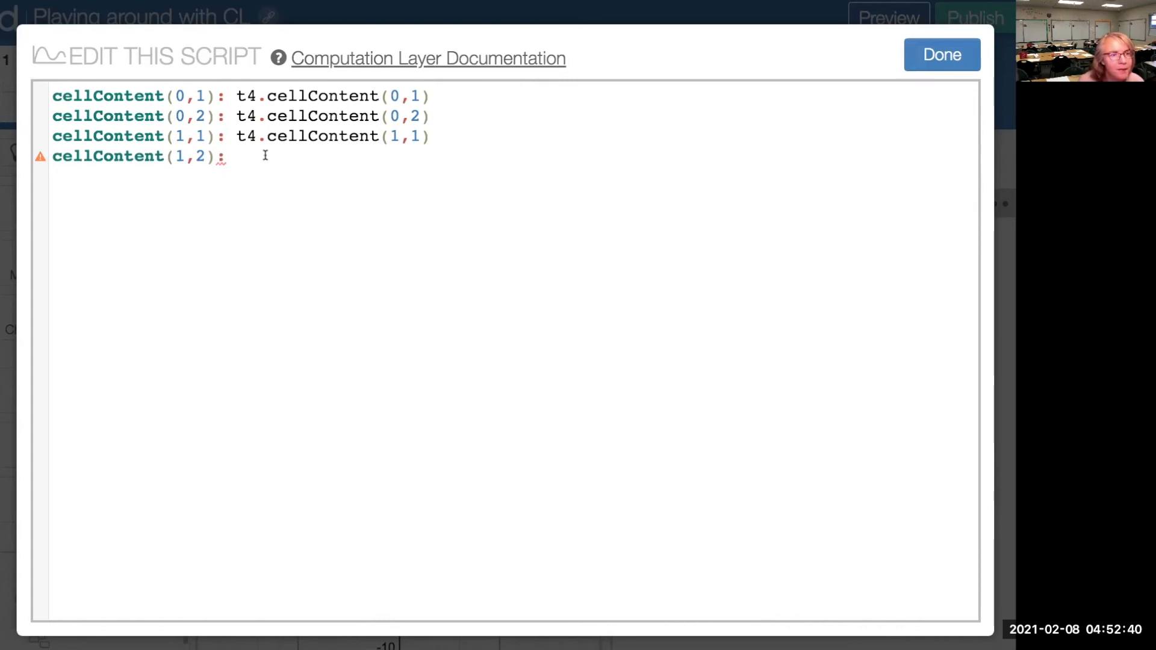
text(t)
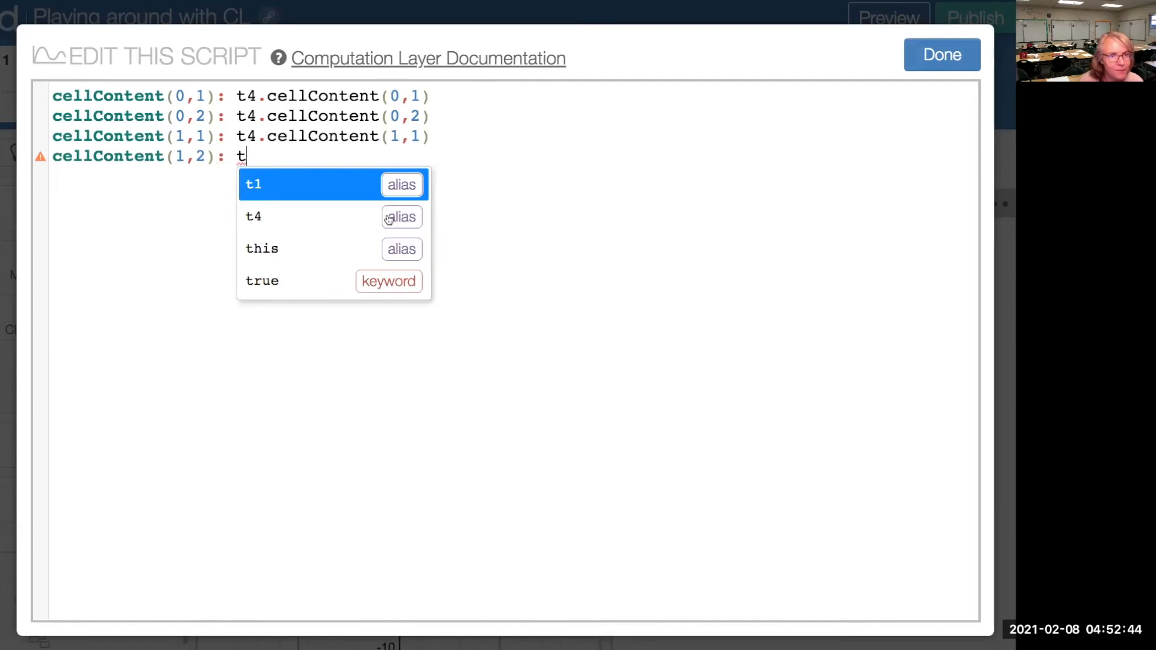
text(4)
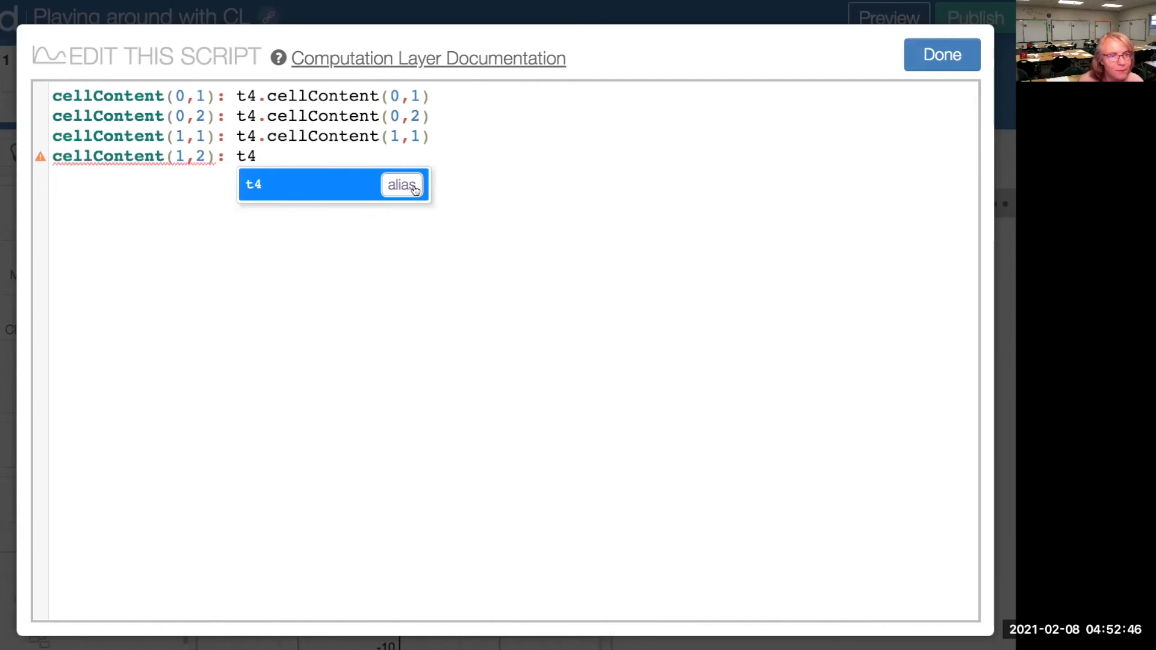
text(.c)
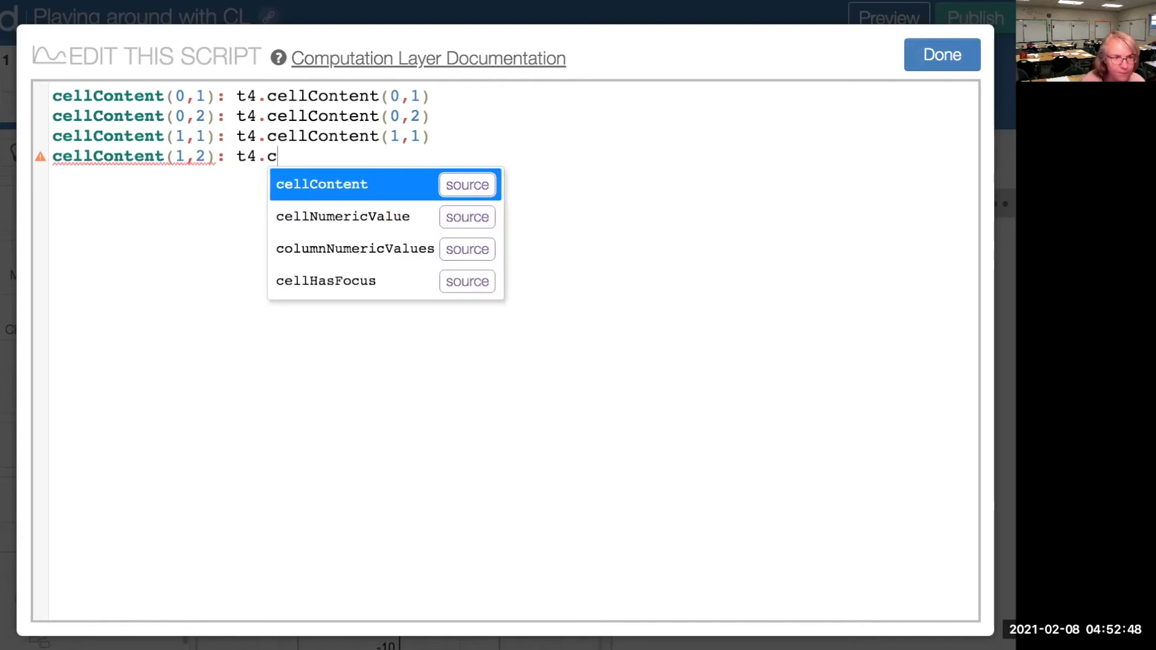
click(471, 184)
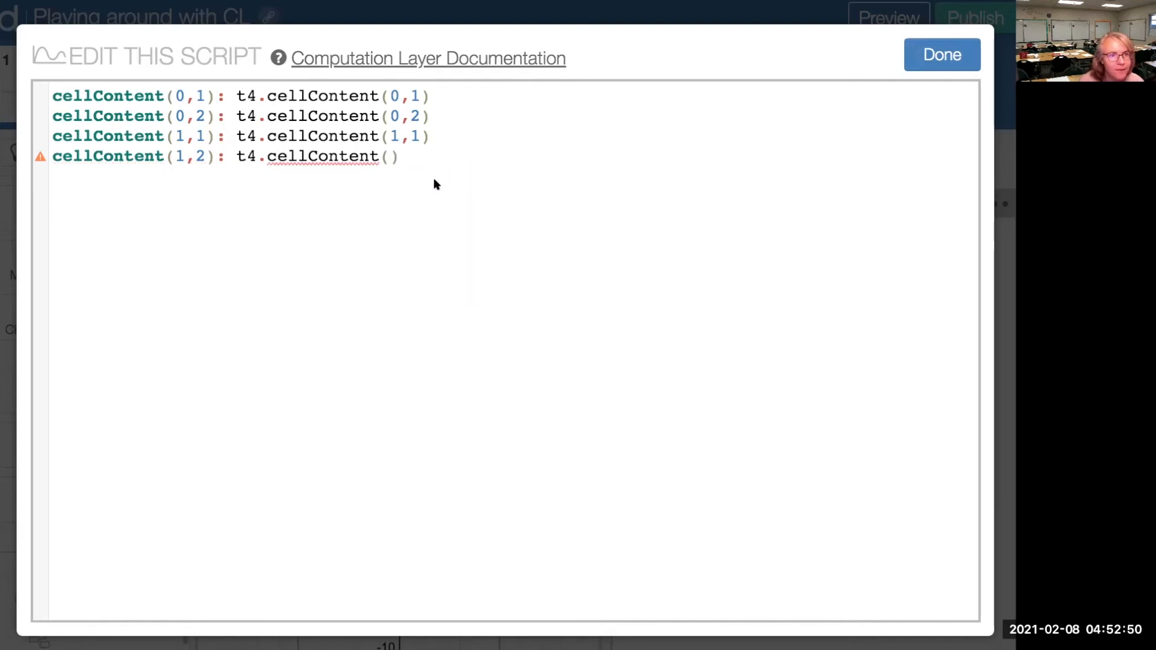
text(1,2)
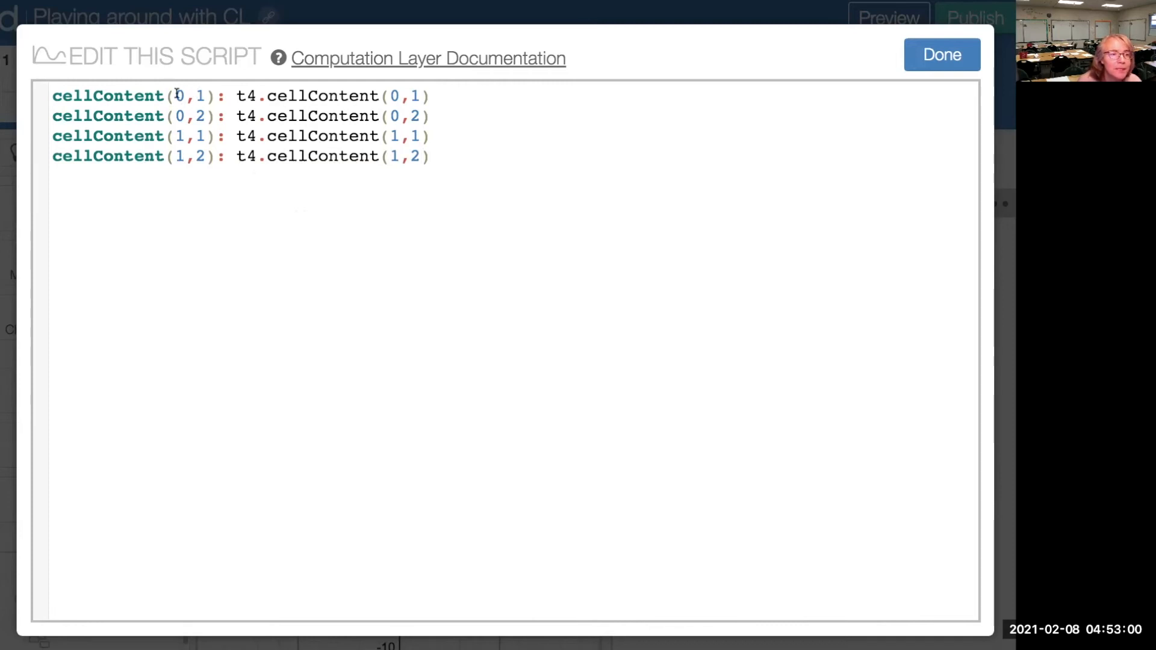
Step: Add a fifth script line reading cellContent(2,1): t4.cellContent(2,1)
click(443, 159)
text(cel)
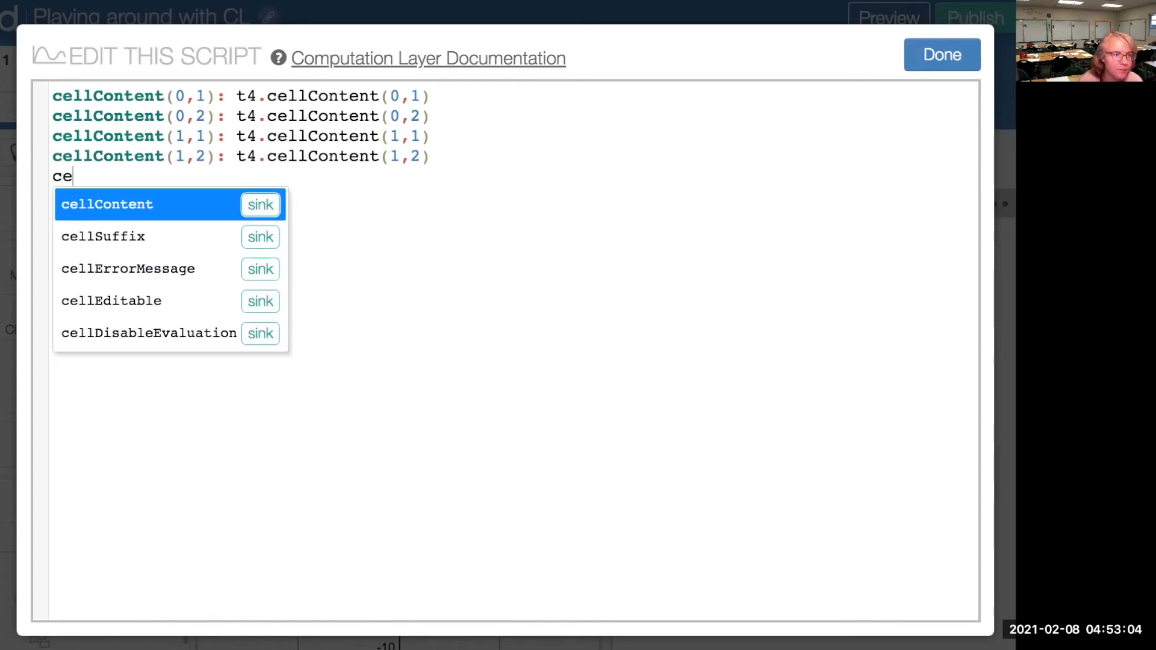
click(258, 205)
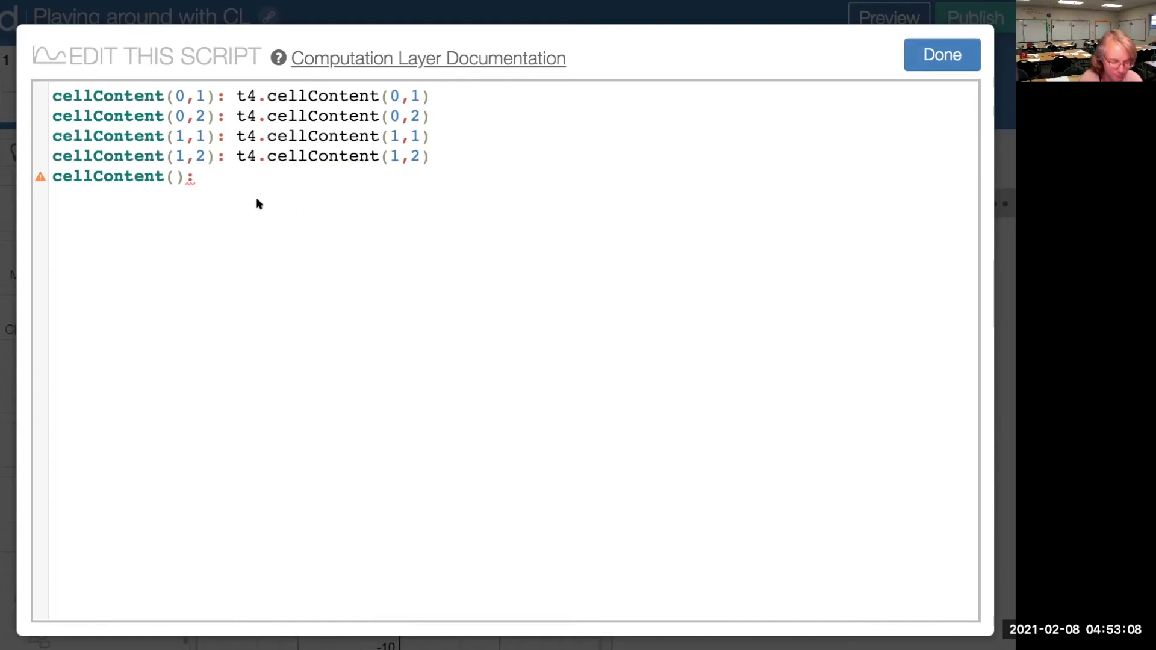
text(2,1): )
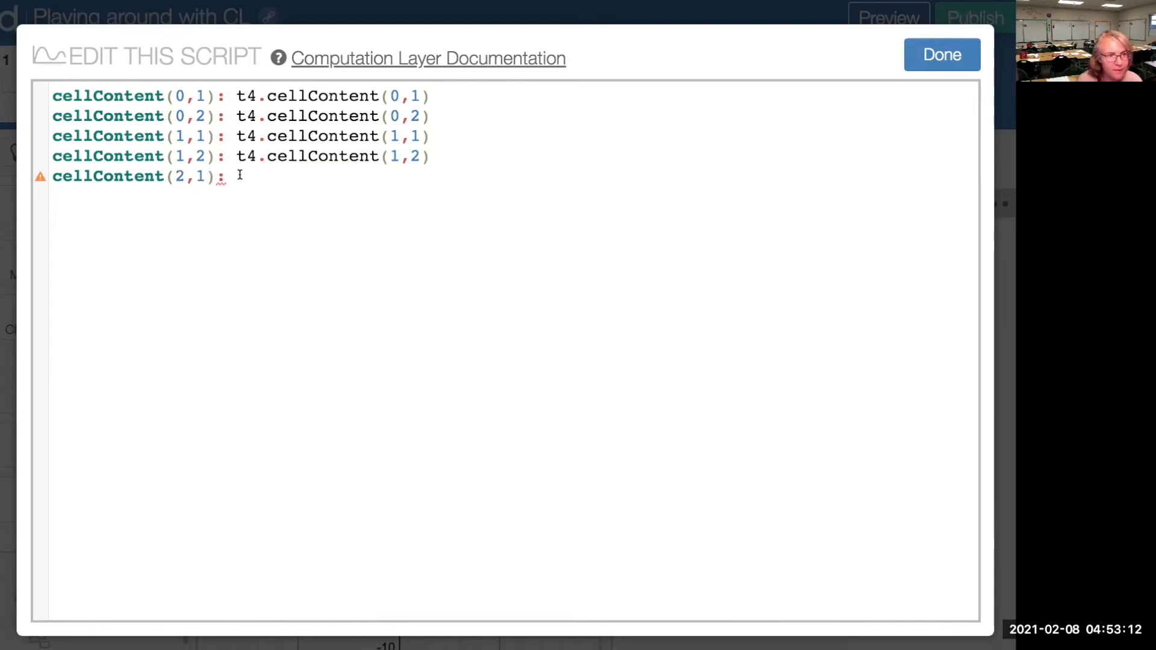
text(t4)
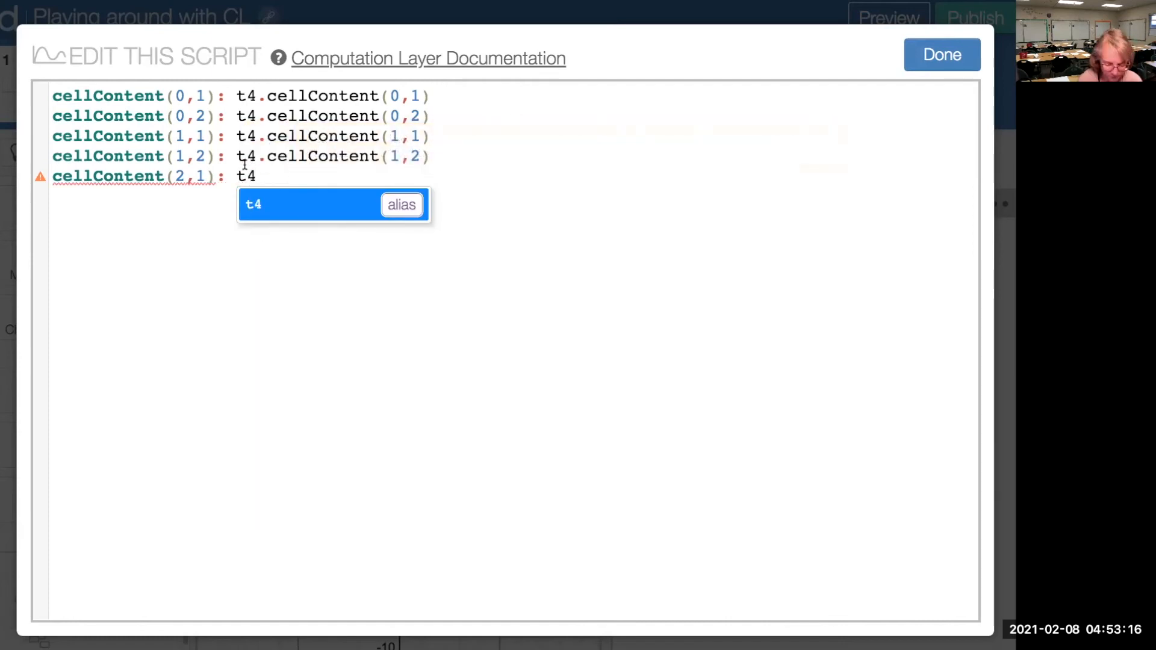
text(.c)
click(461, 208)
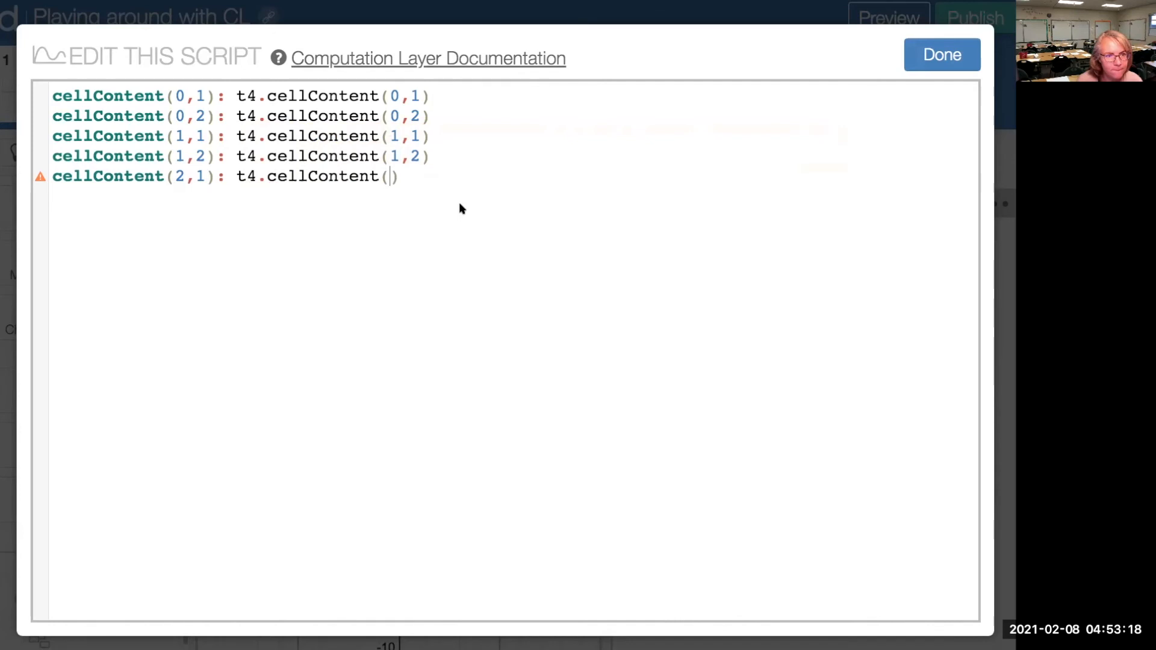
text(2,1)
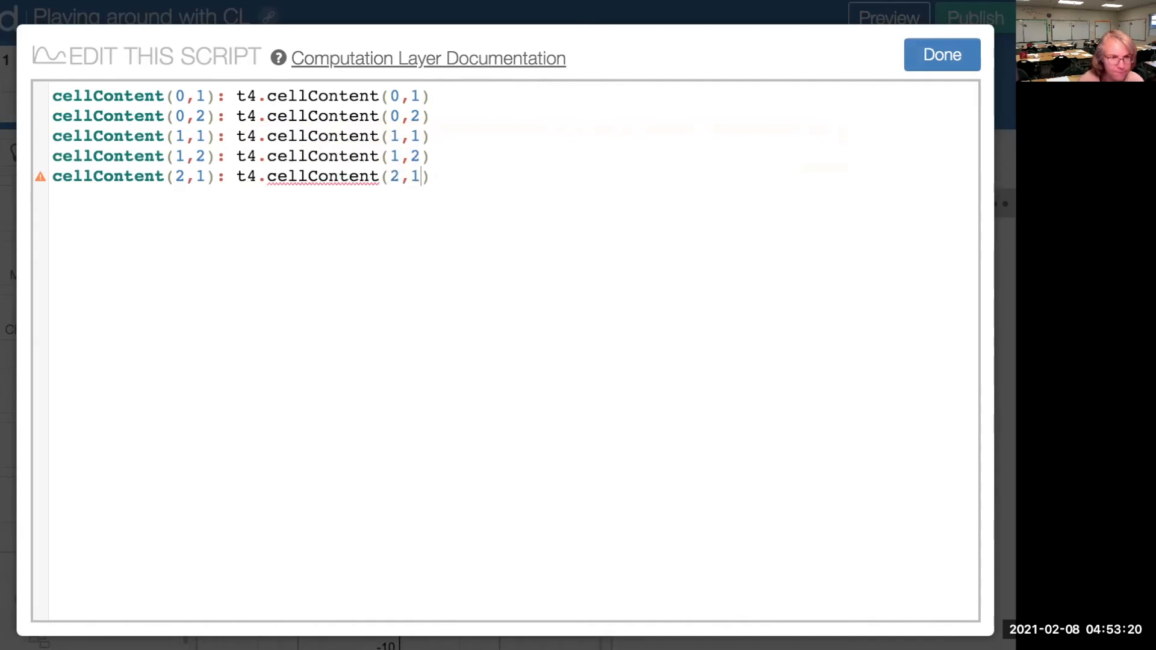
Step: Add a sixth script line reading cellContent(2,2): t4.cellContent(2,2) and save the table's script
click(427, 175)
drag(442, 176, 45, 184)
key(ctrl+c)
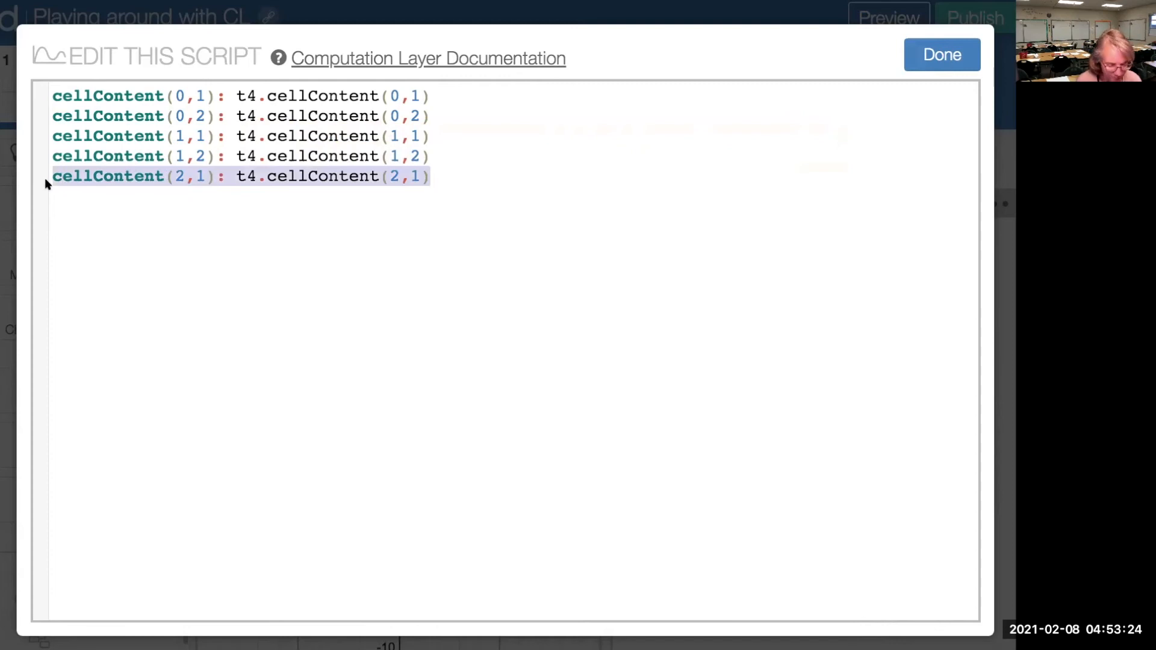
click(59, 199)
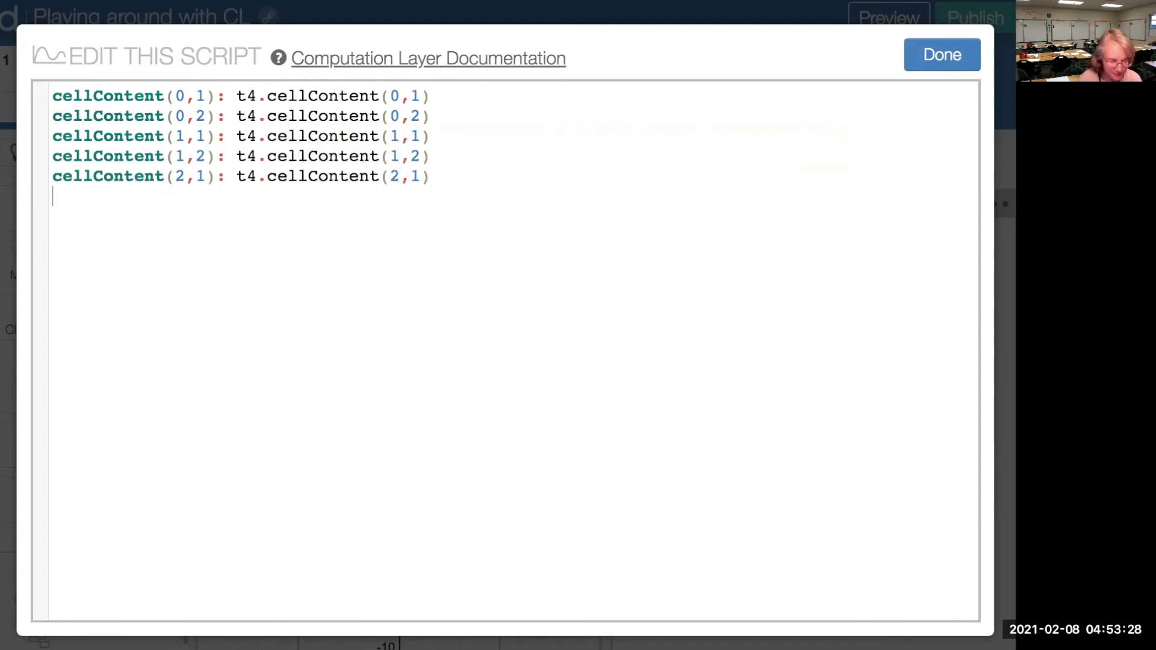
key(ctrl+v)
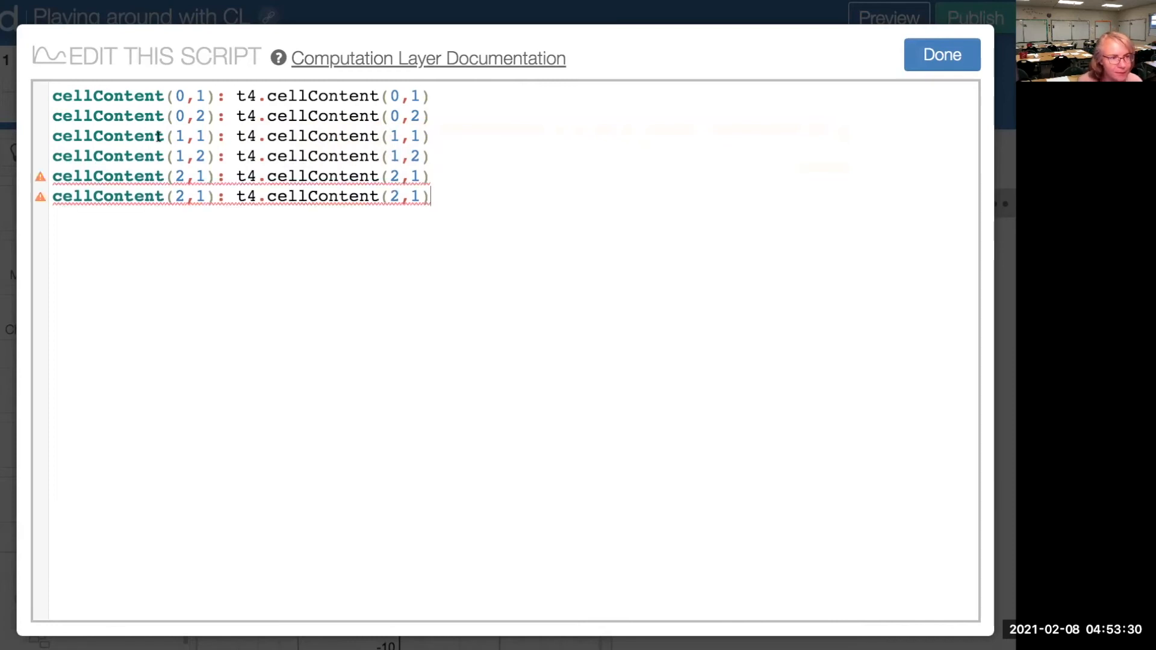
double_click(199, 196)
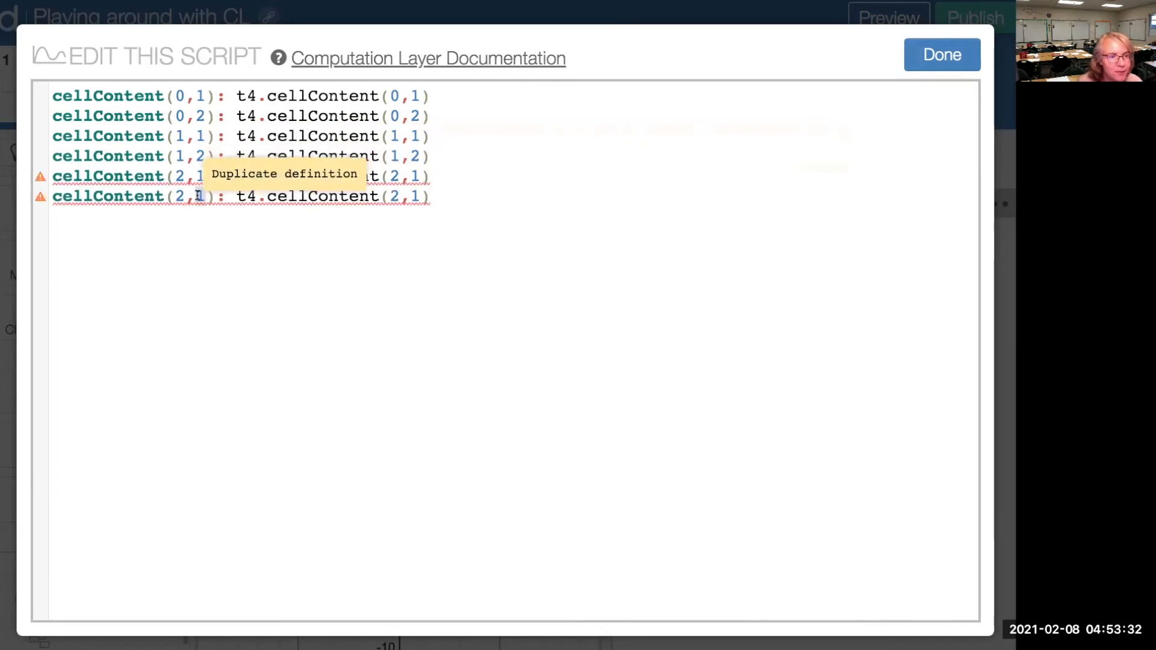
text(2)
double_click(417, 195)
text(2)
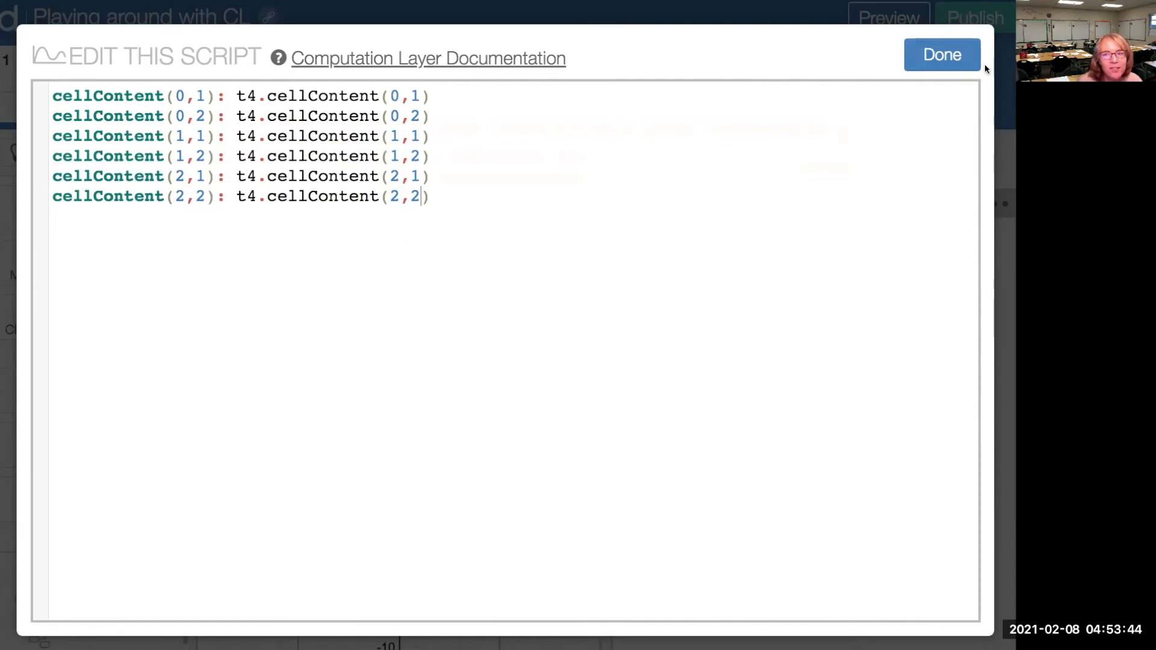
click(943, 55)
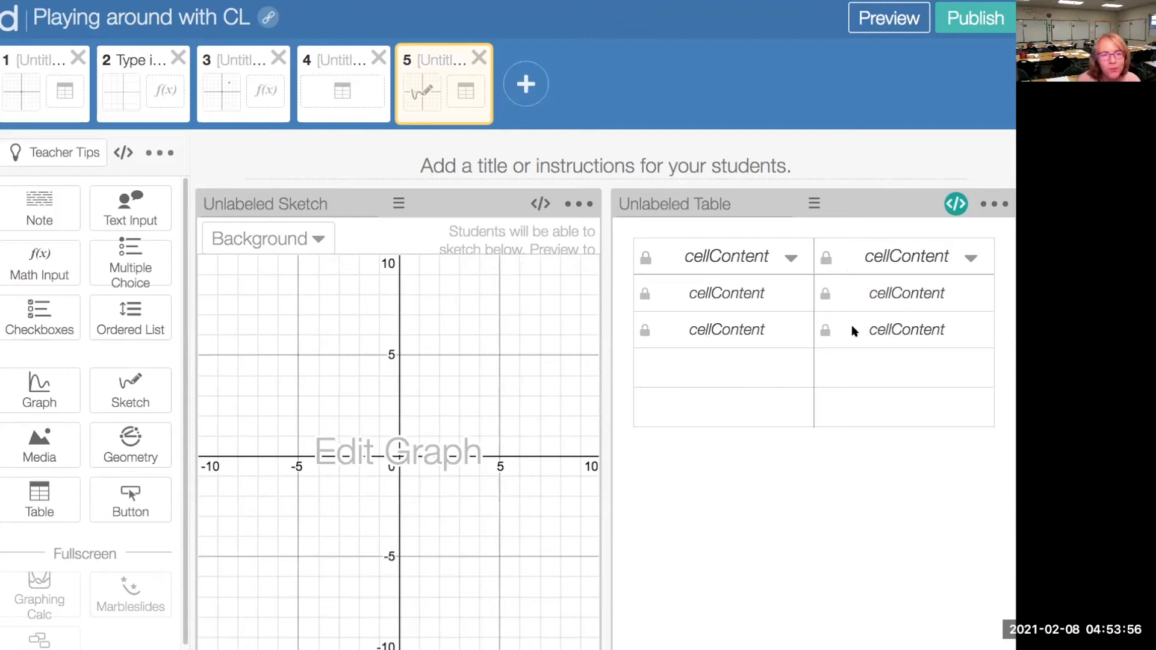
Step: Preview screen 4 as a student and fill the first two table rows with 2, 1 and 22, 3
click(342, 91)
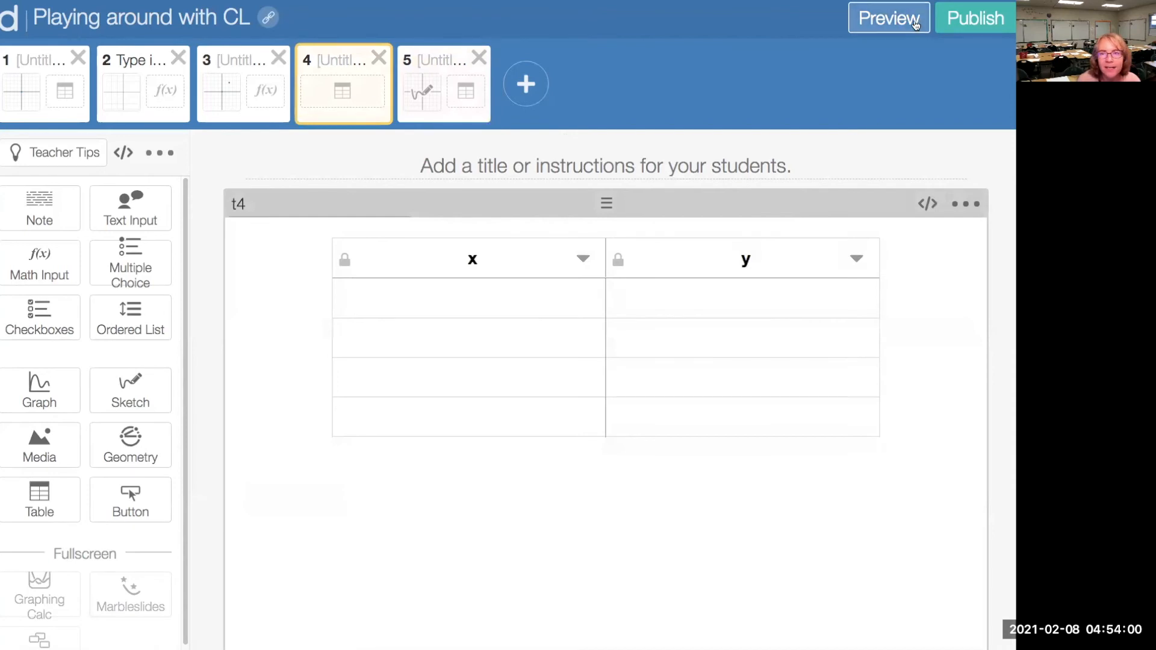
click(854, 29)
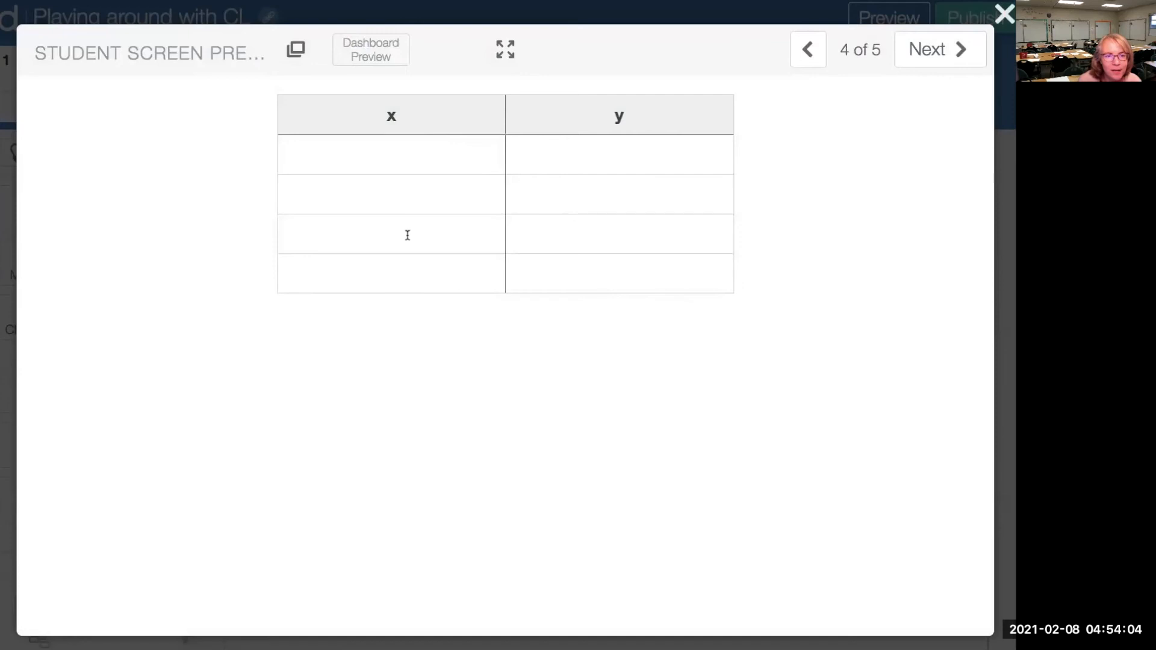
click(408, 156)
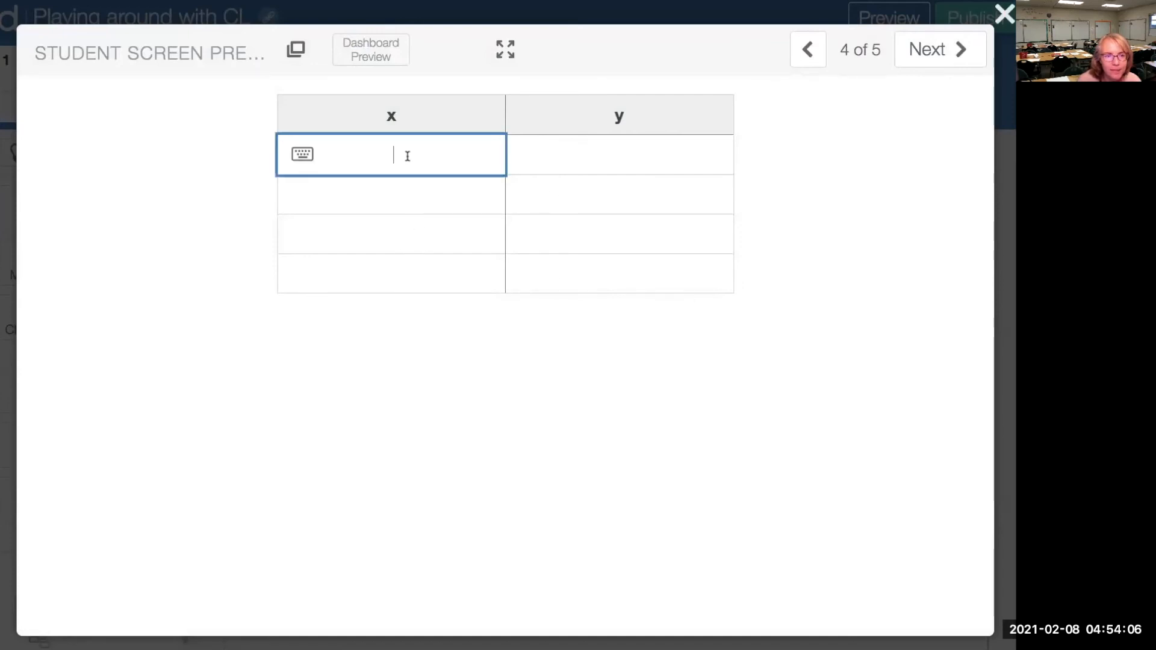
text(2)
click(583, 161)
text(1)
click(415, 201)
text(22)
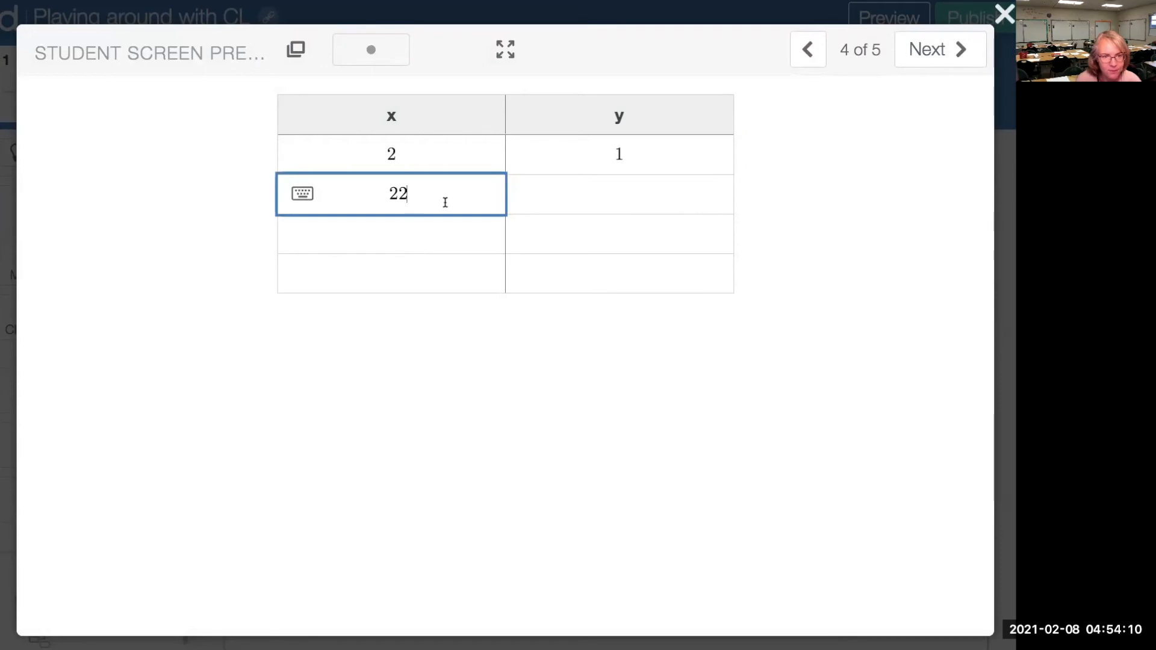
click(617, 192)
text(2)
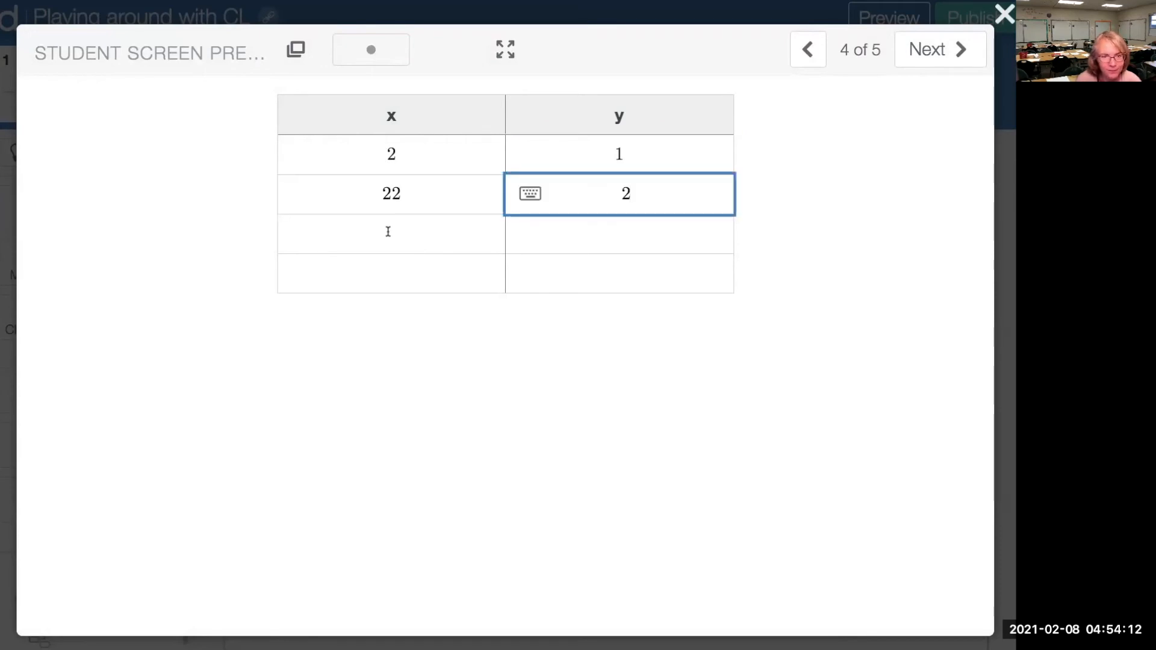
key(BackSpace)
text(3)
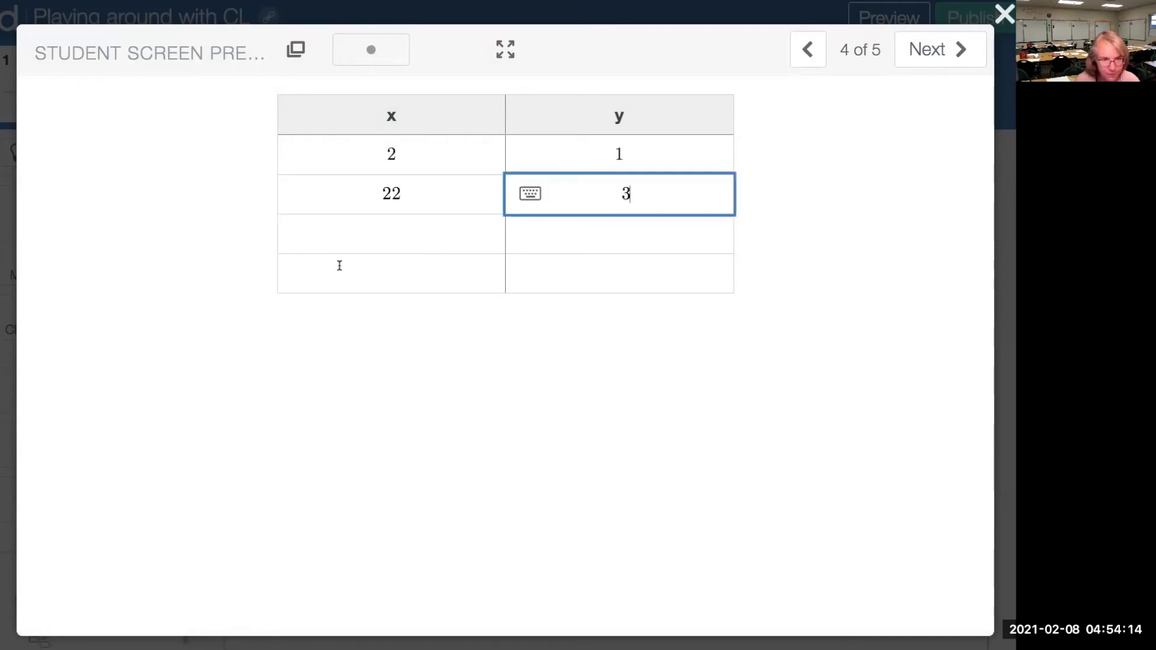
Step: Enter 6, 1 and 5, 2 in the third and fourth rows, and check the table on screen 5 of the preview
click(388, 251)
text(2)
key(BackSpace)
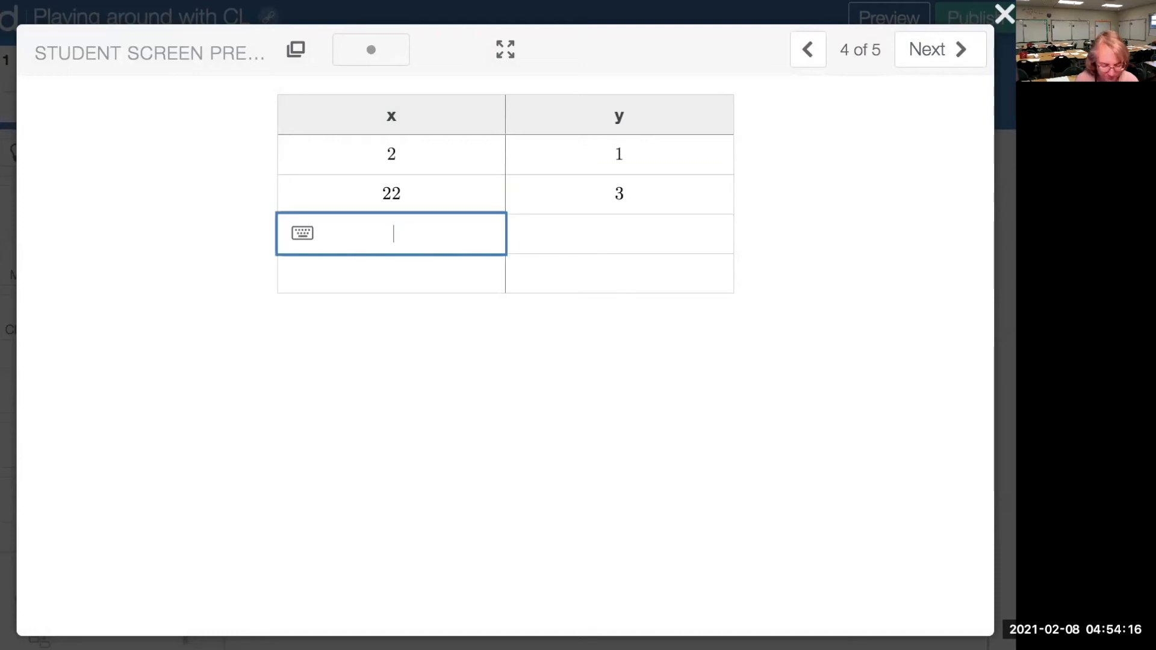
text(6)
click(558, 233)
text(1)
click(450, 274)
text(5)
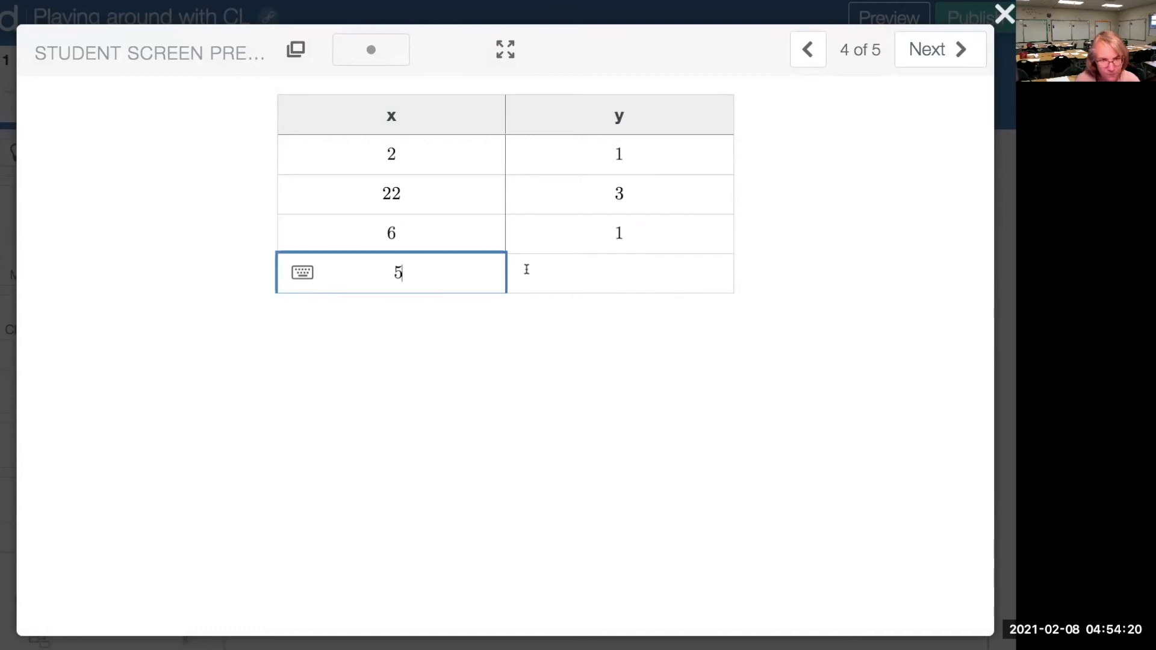
click(599, 282)
text(2)
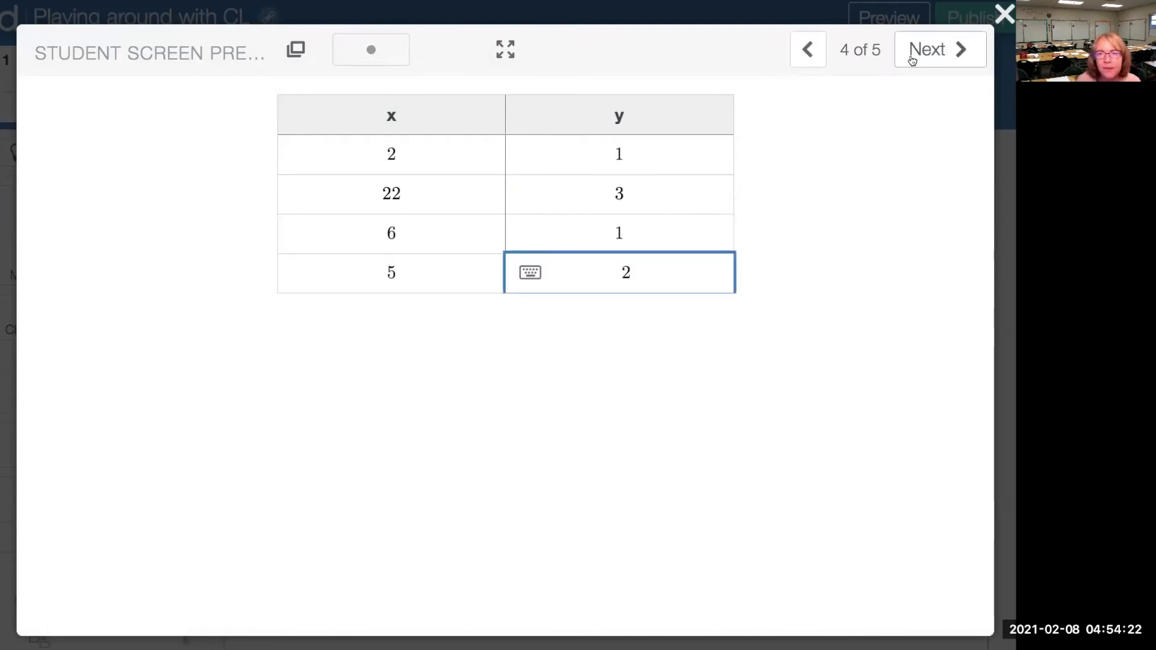
click(917, 58)
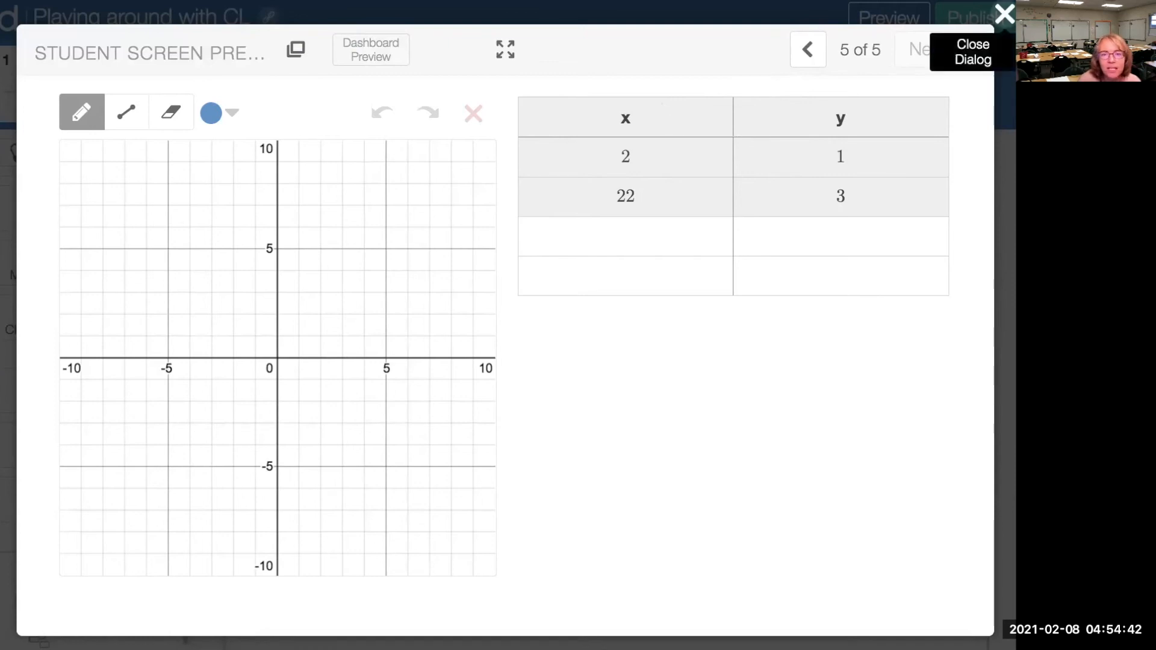
click(1004, 14)
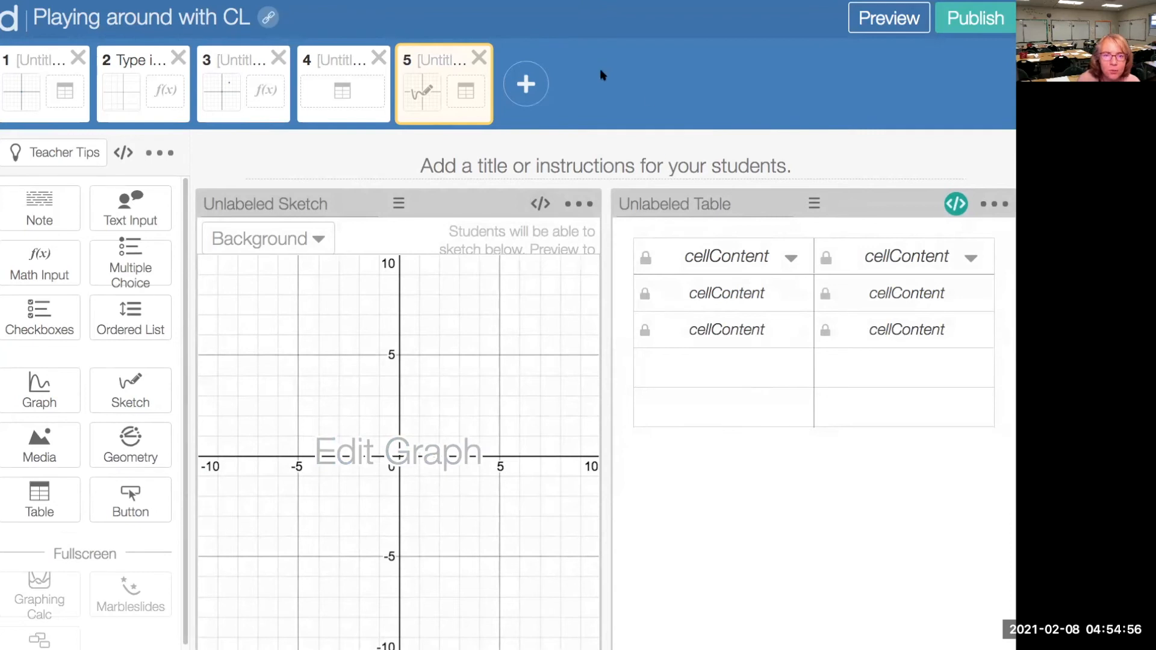
Step: Add a sixth screen containing a graph of y=x and label the graph g6
click(526, 87)
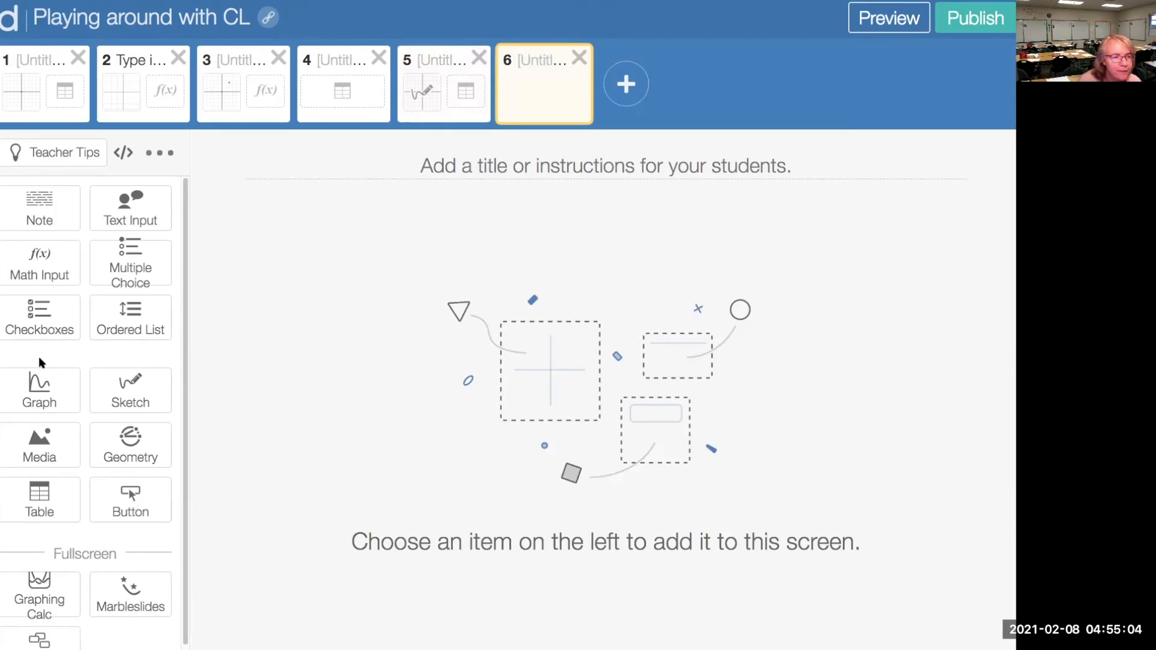
click(46, 393)
click(606, 444)
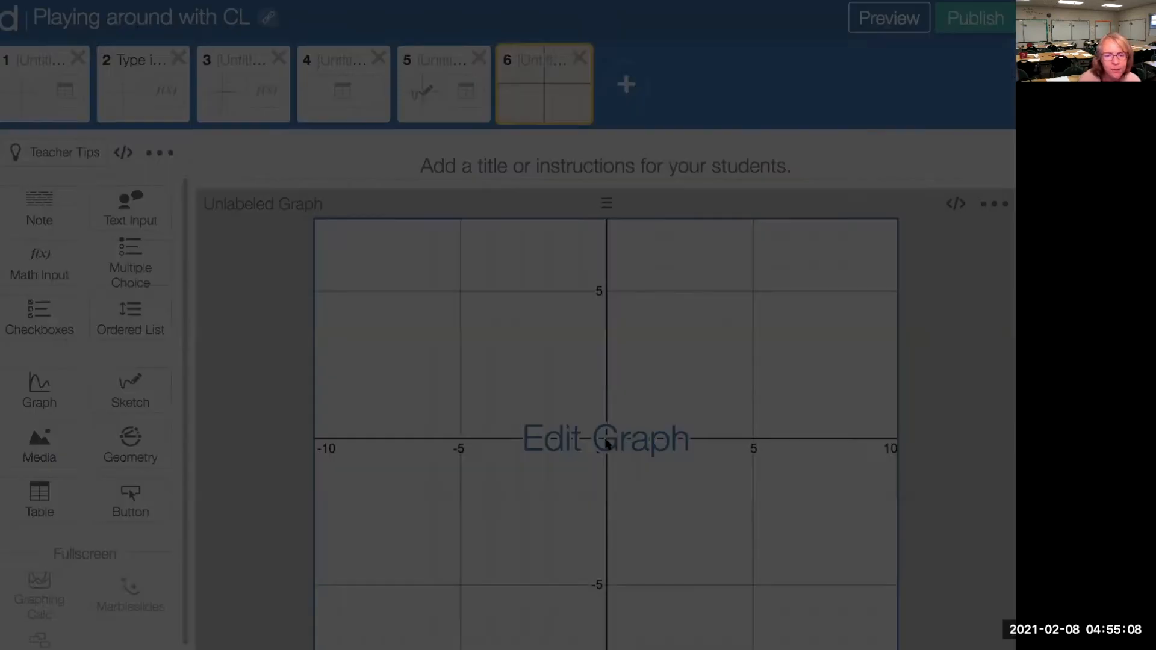
click(188, 139)
text(y=x)
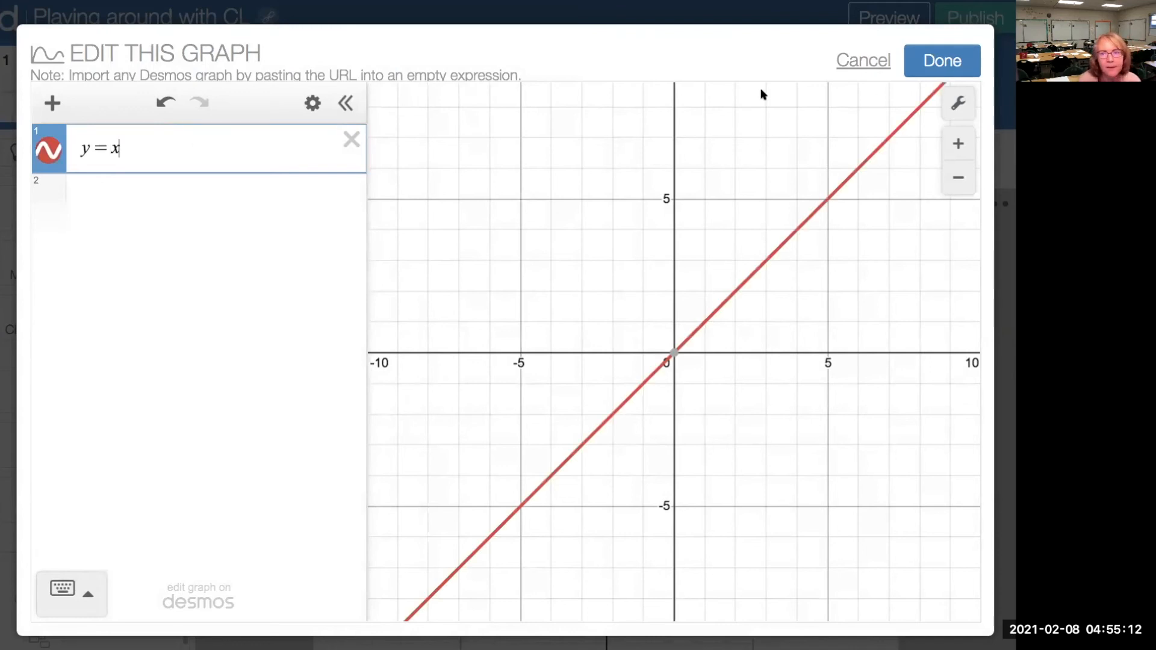
click(938, 59)
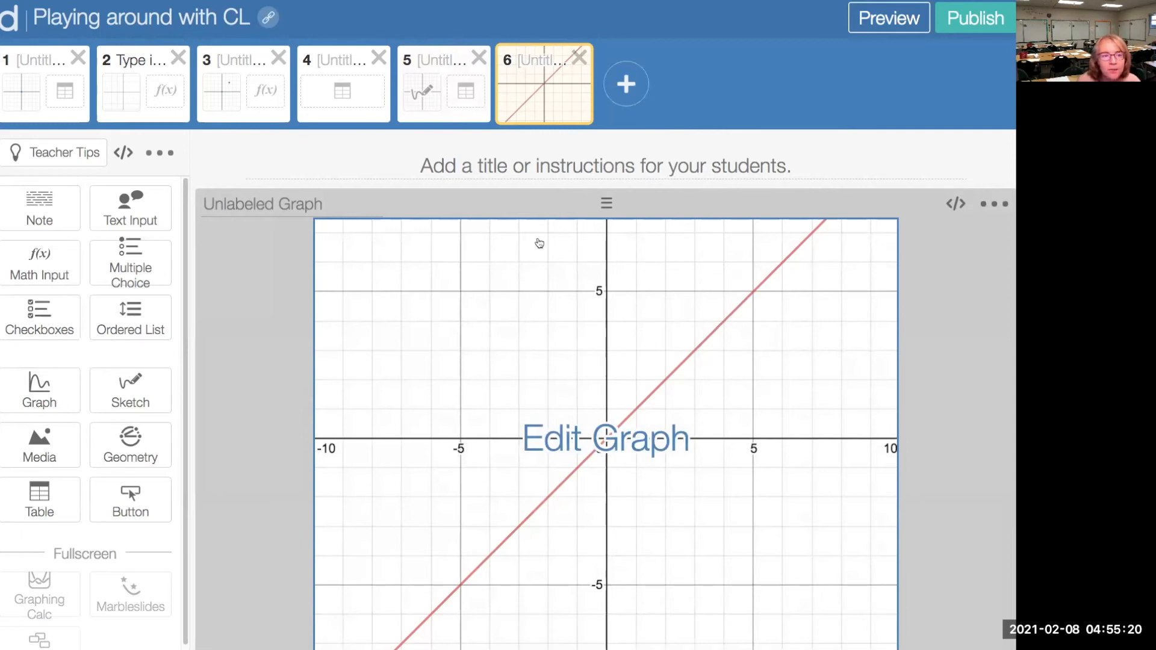
click(300, 205)
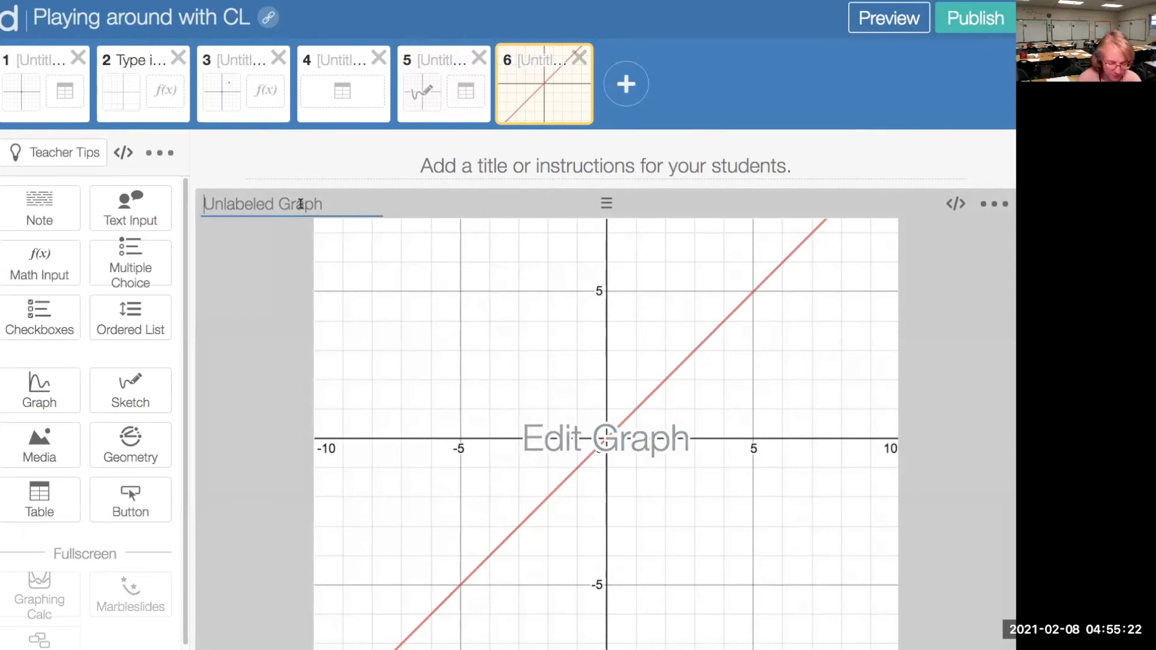
text(g6)
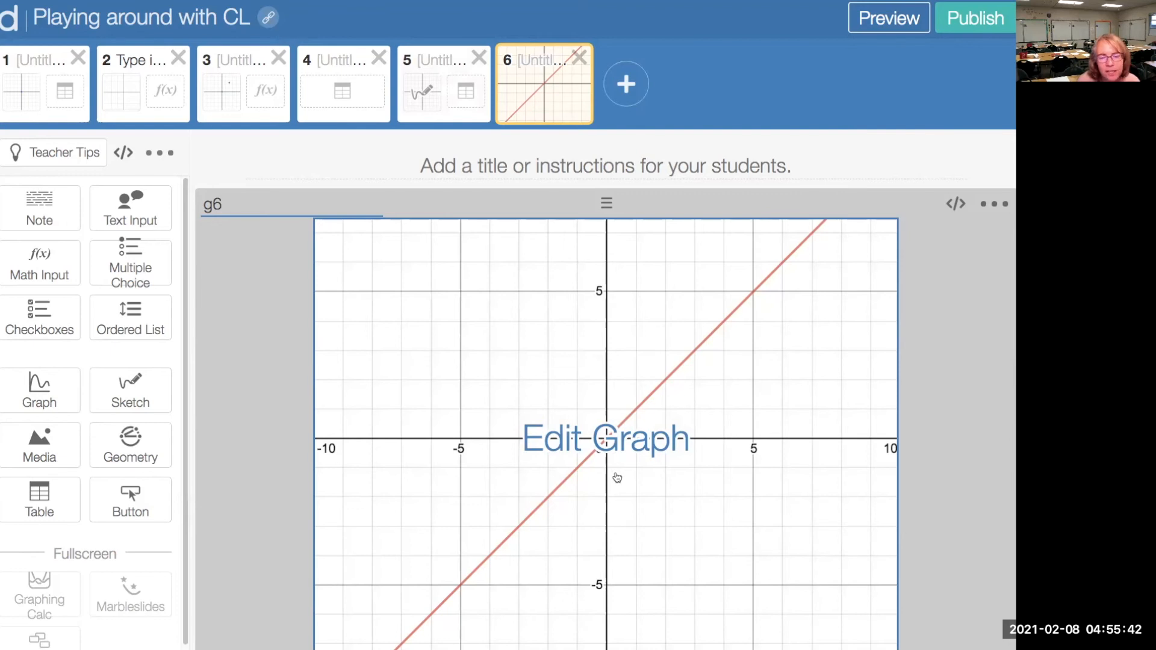
Step: Add a seventh screen containing a blank graph and a text input
click(641, 98)
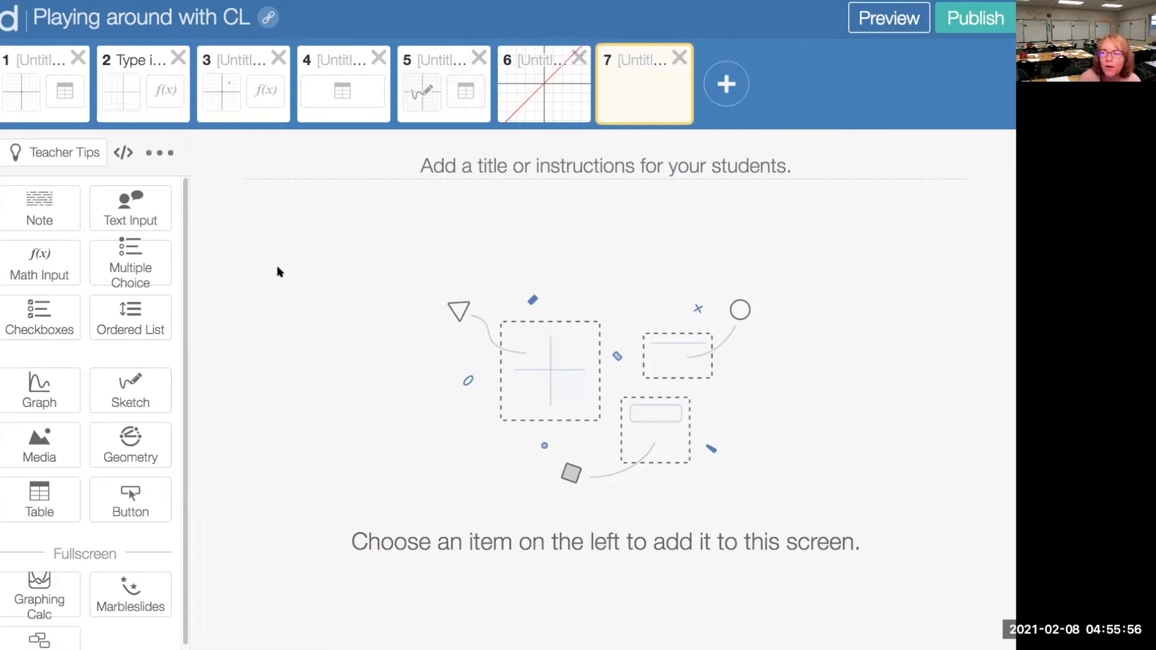
click(45, 397)
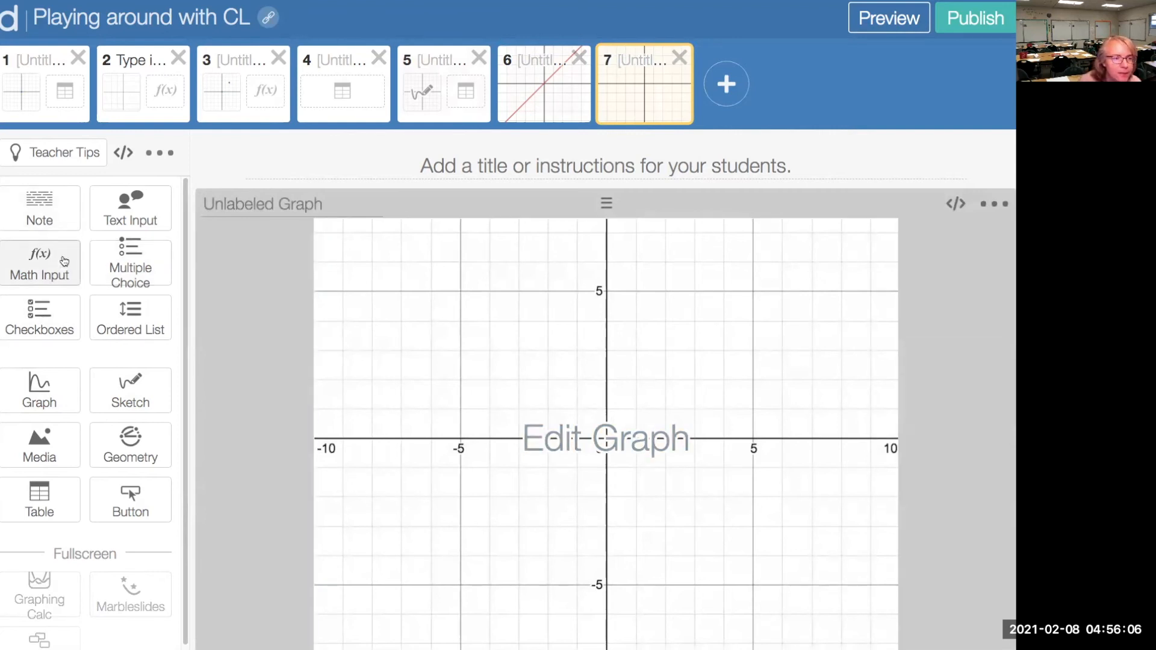
click(120, 228)
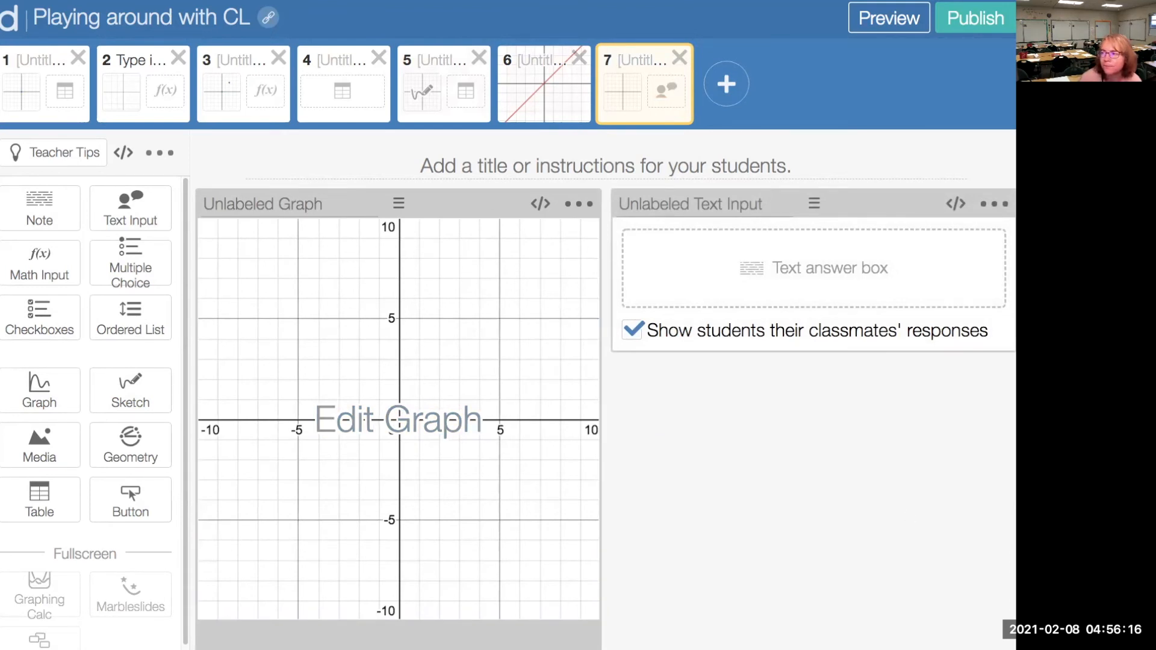
Step: In the script of the graph on screen 7, set the background sink to the graphLayer() function
click(541, 205)
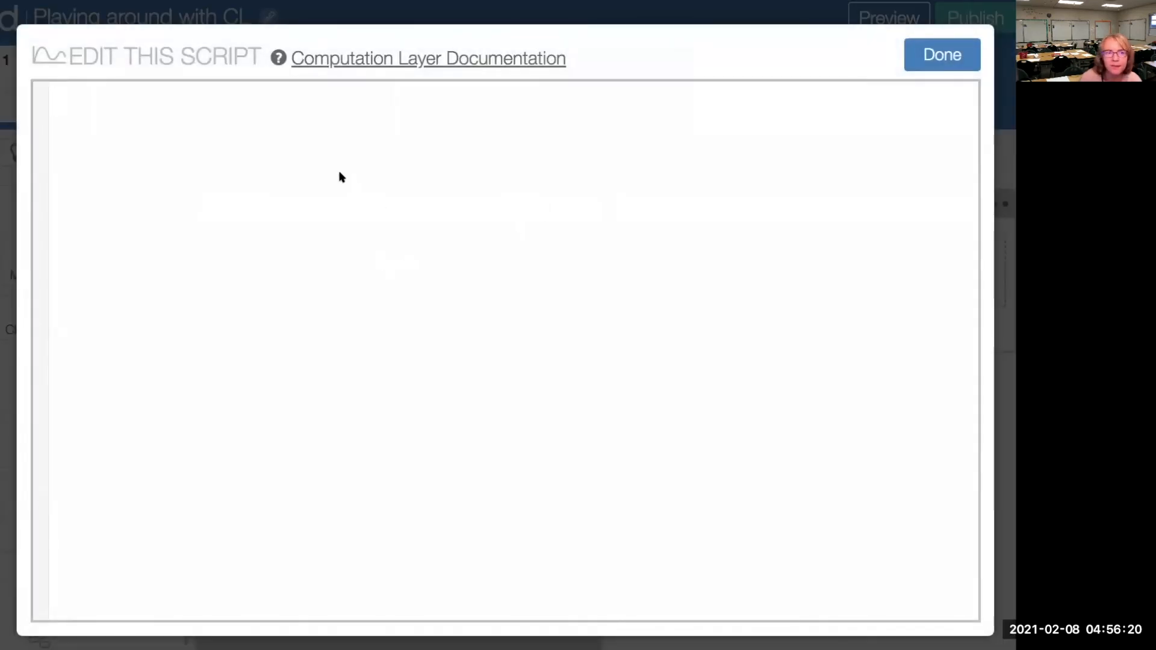
text(bac)
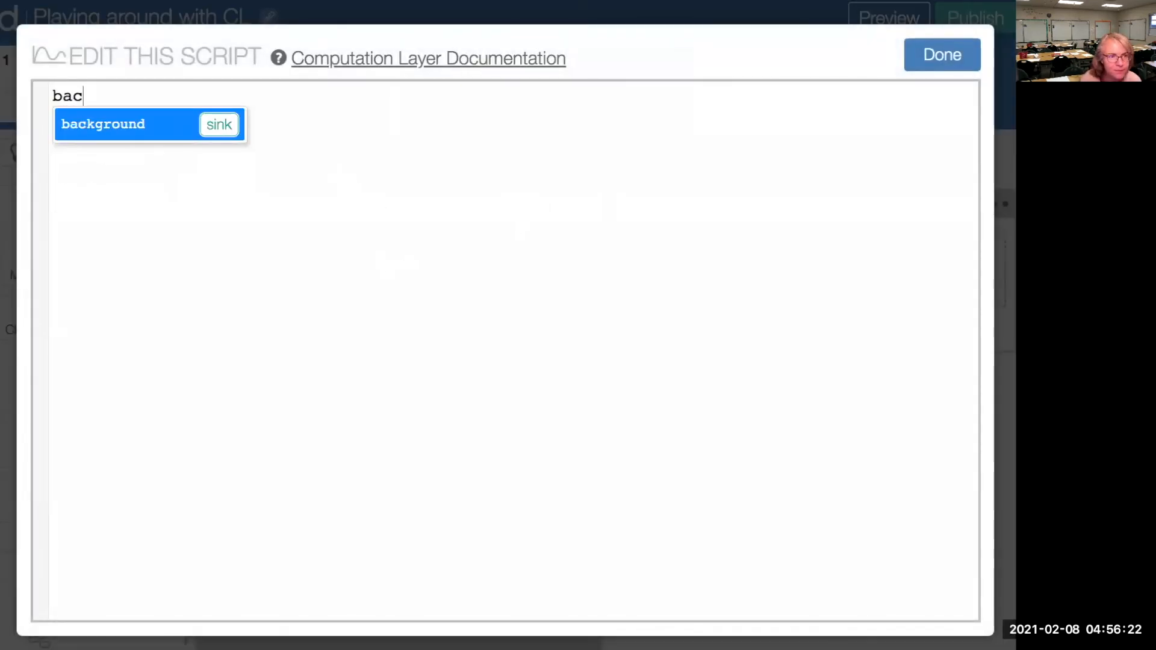
click(226, 126)
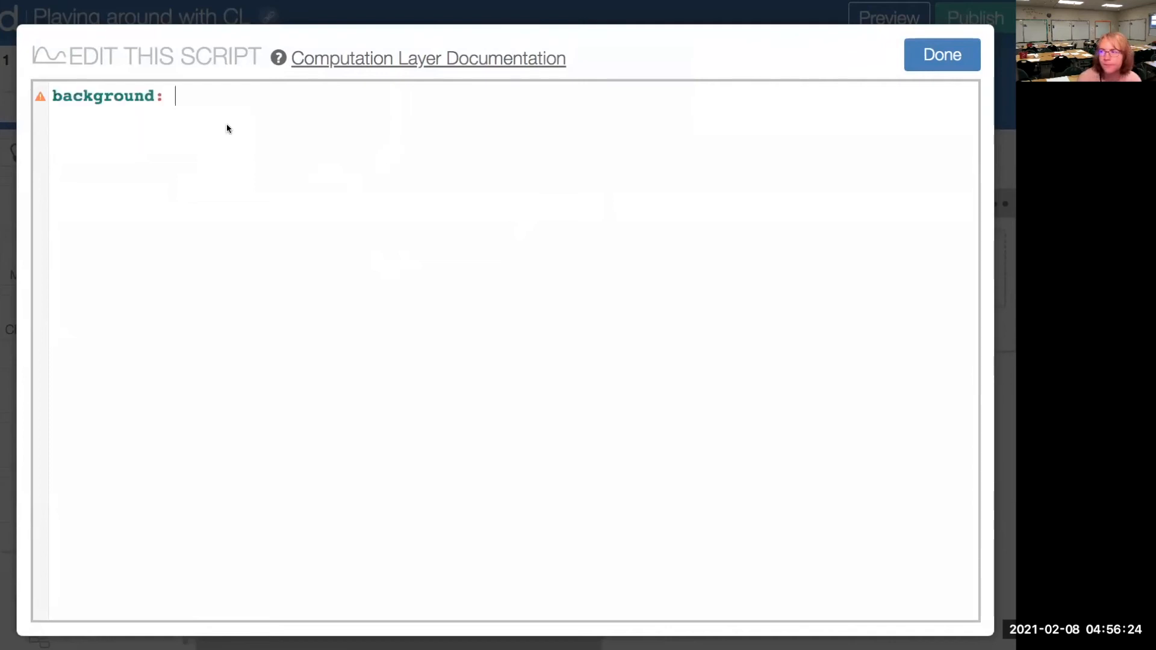
text(: )
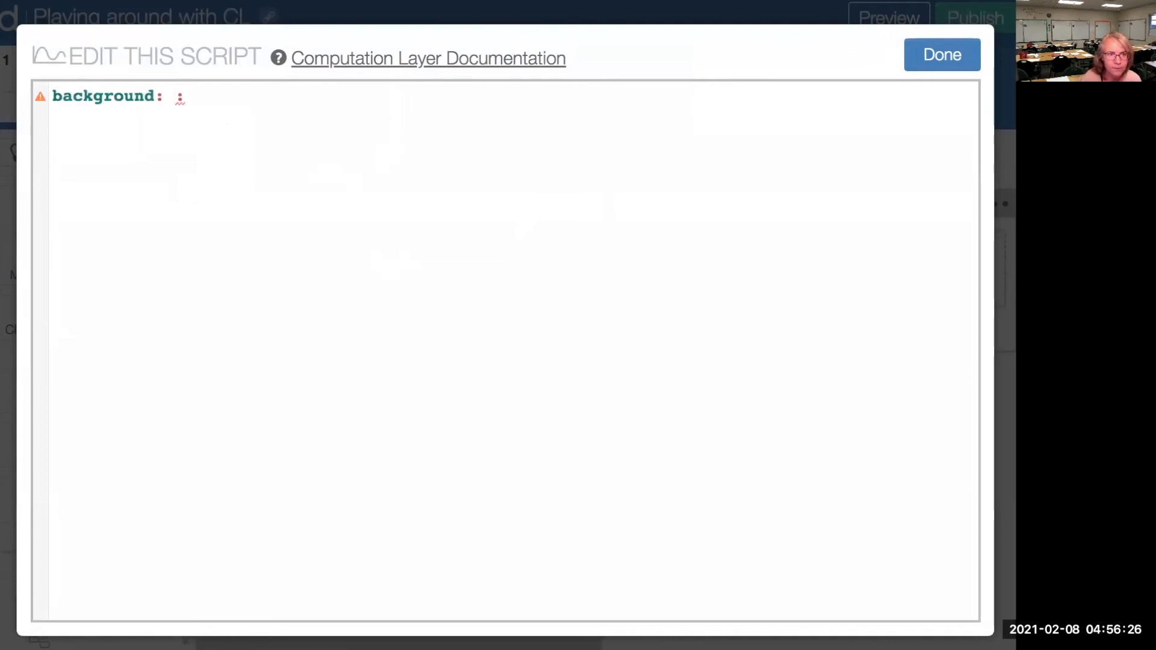
key(BackSpace)
key(BackSpace)
text(gr)
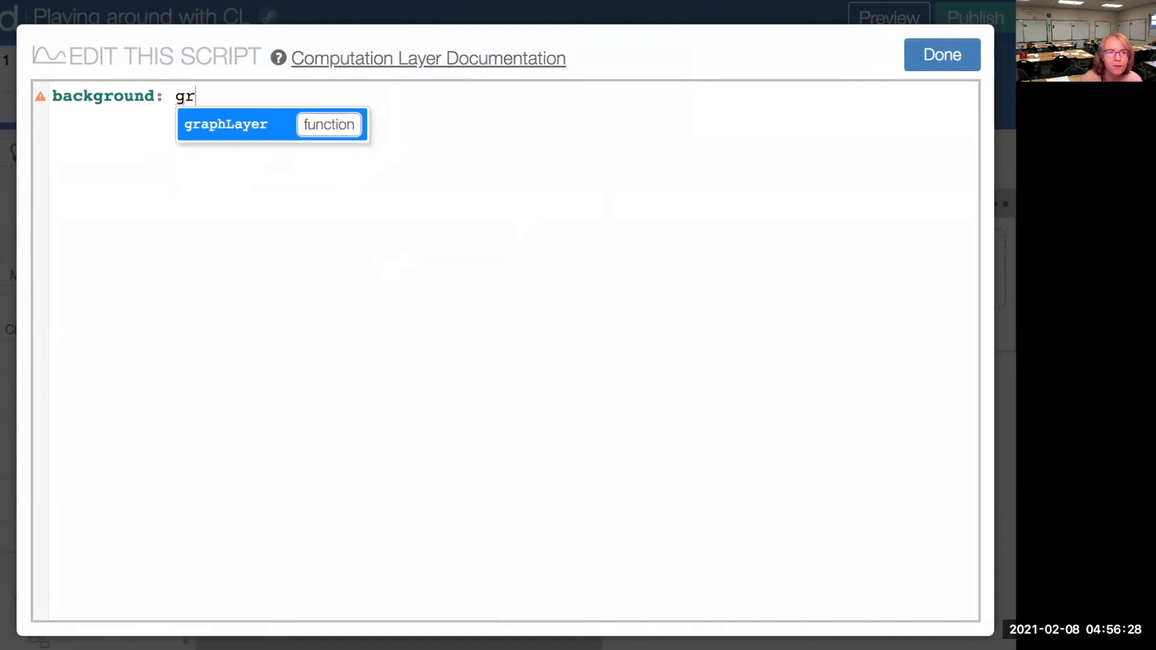
click(357, 127)
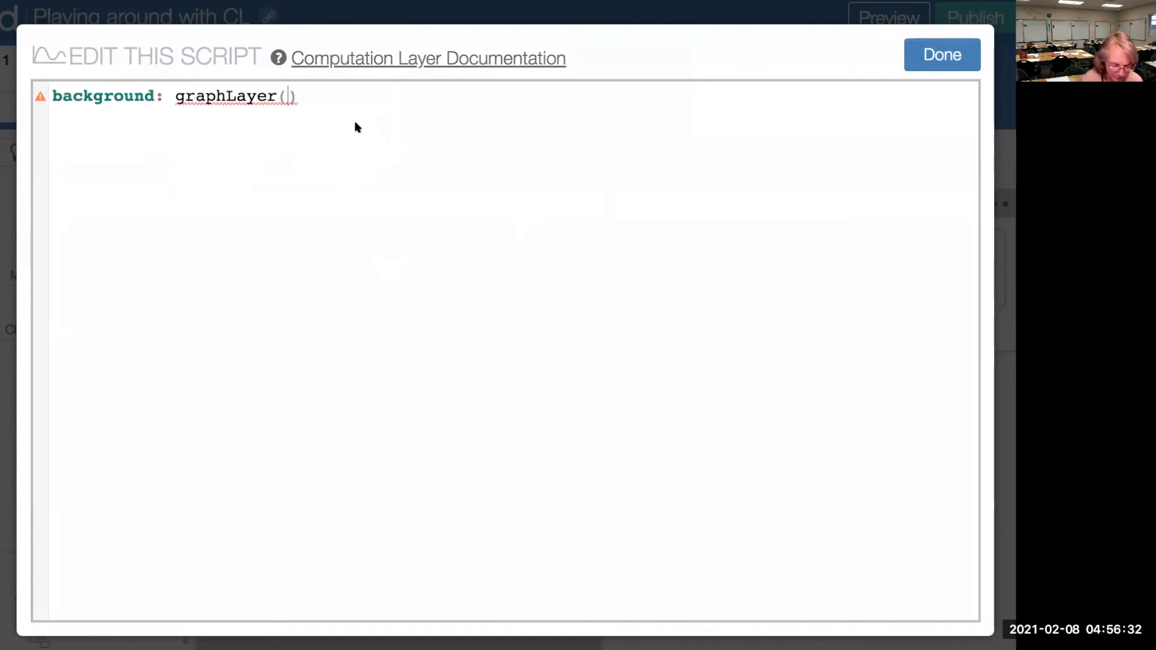
Step: Complete the background line in the screen 7 graph's script as graphLayer(g6.calculatorState)
text(g6)
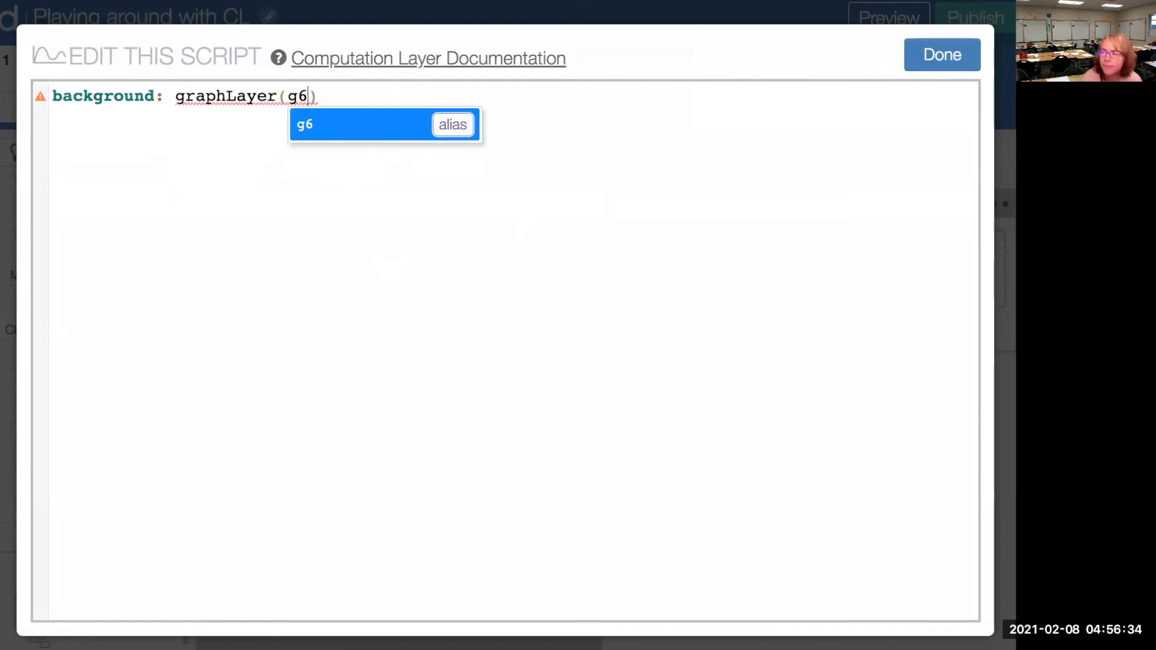
text(.x)
key(BackSpace)
text(cal)
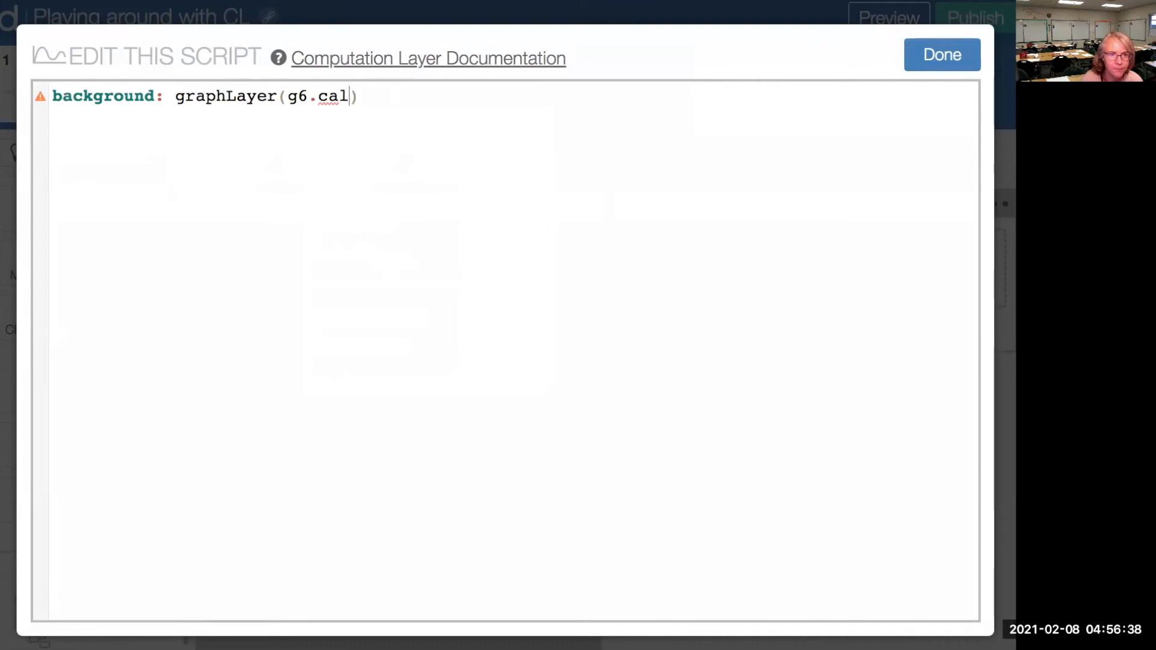
text(cula)
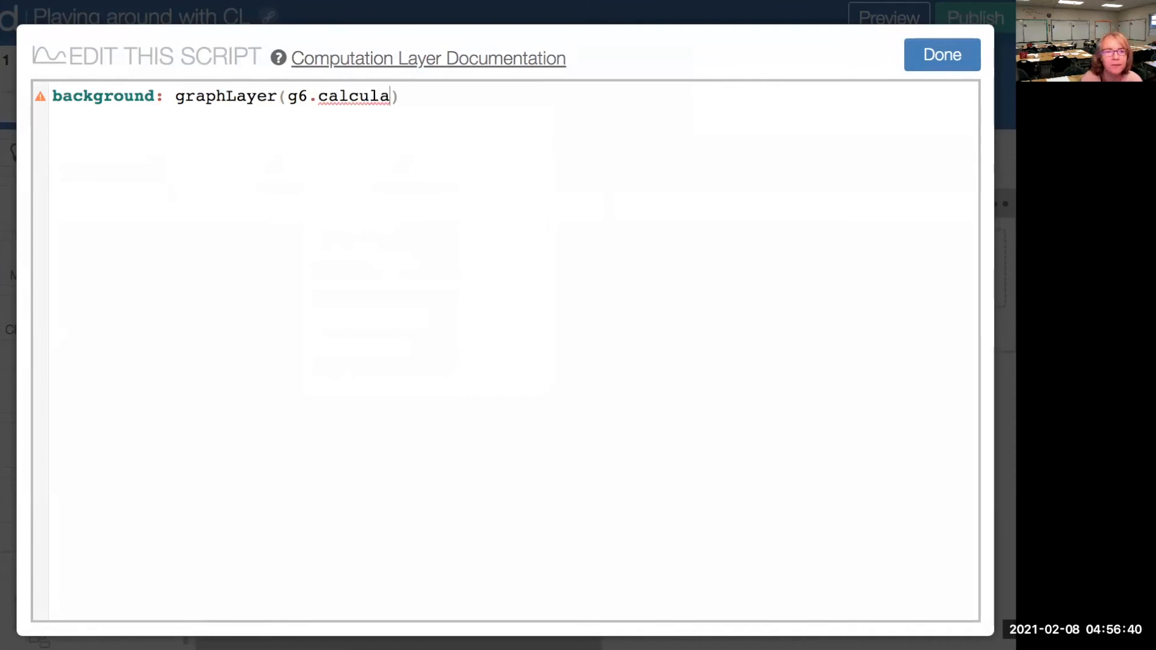
key(BackSpace)
key(BackSpace)
key(BackSpace)
text(u)
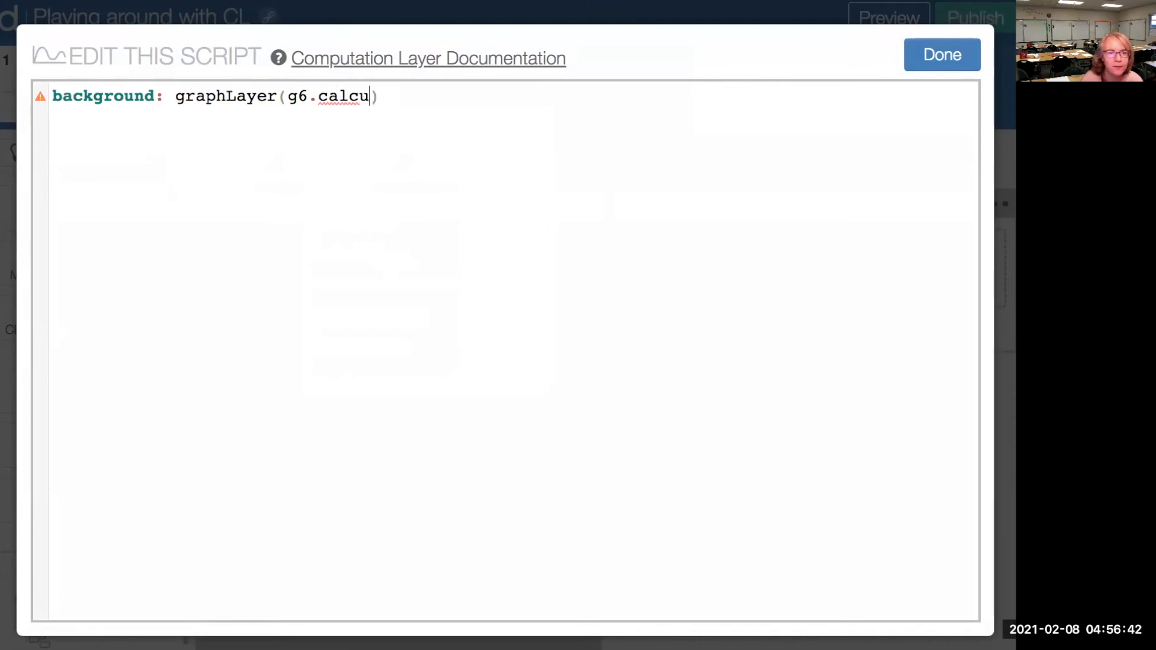
key(BackSpace)
text(ulators)
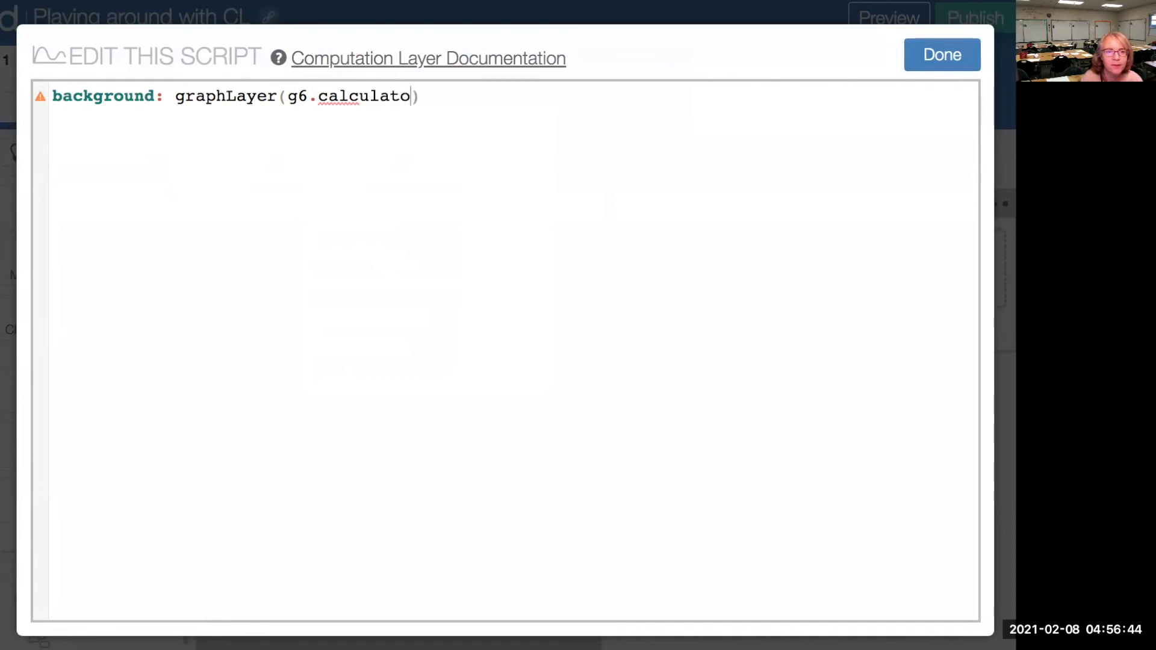
text(t)
key(BackSpace)
key(BackSpace)
key(BackSpace)
text(rState)
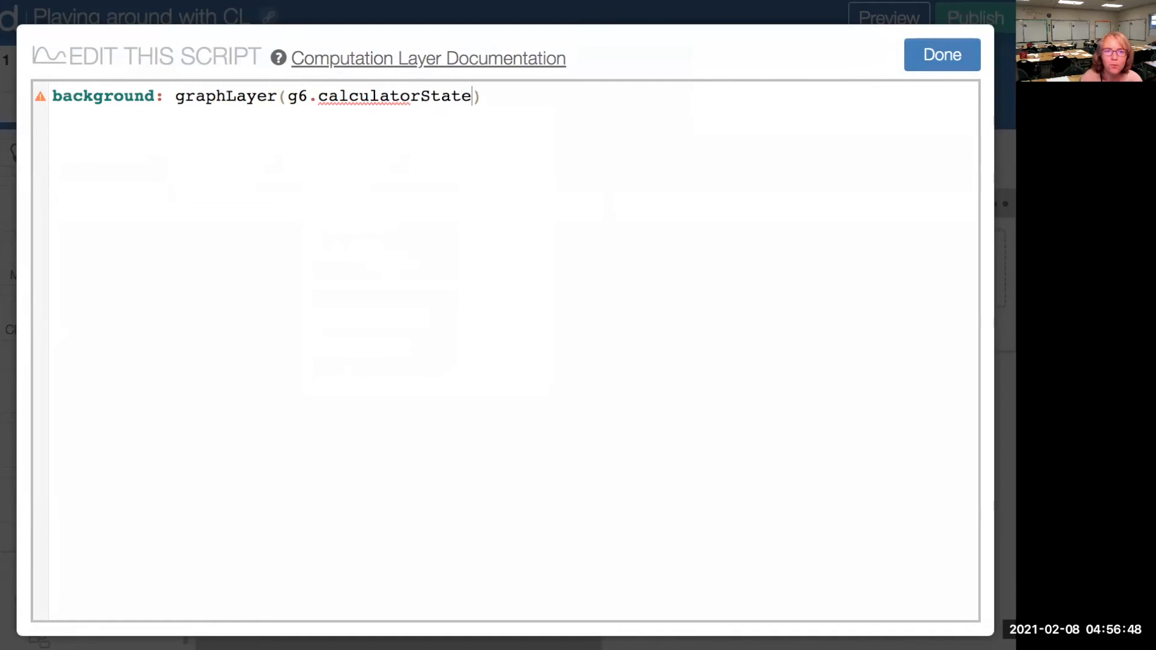
click(494, 98)
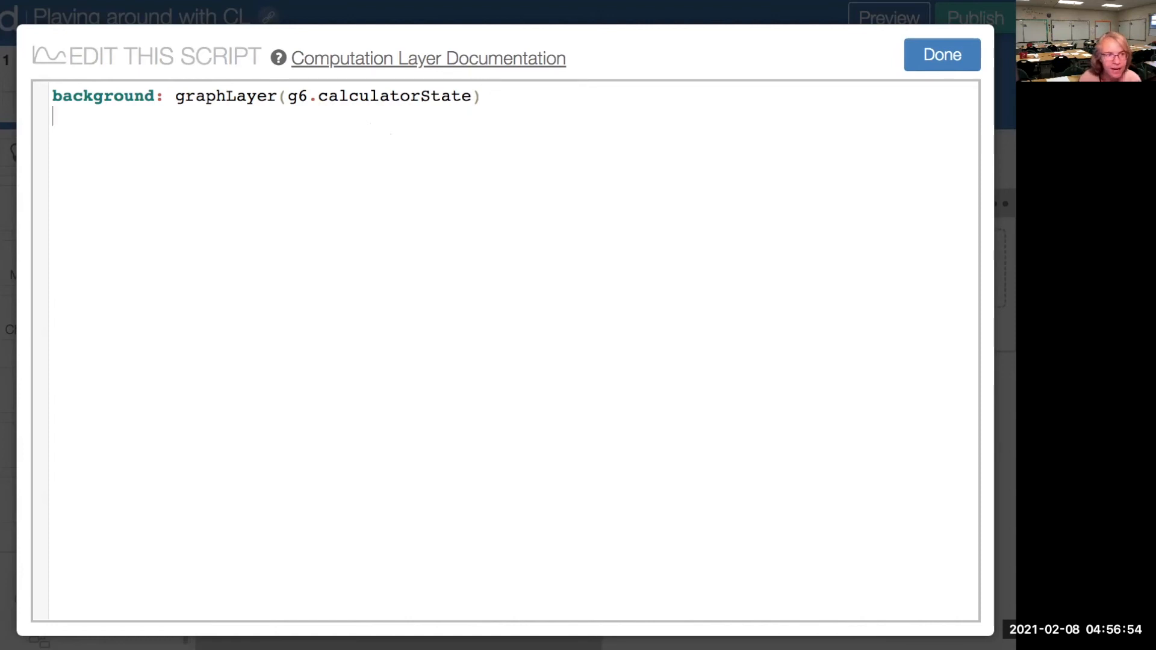
Step: Add a second script line setting bounds to g6.bounds, save the script, and preview the graph on screen 7
key(Return)
text(bou)
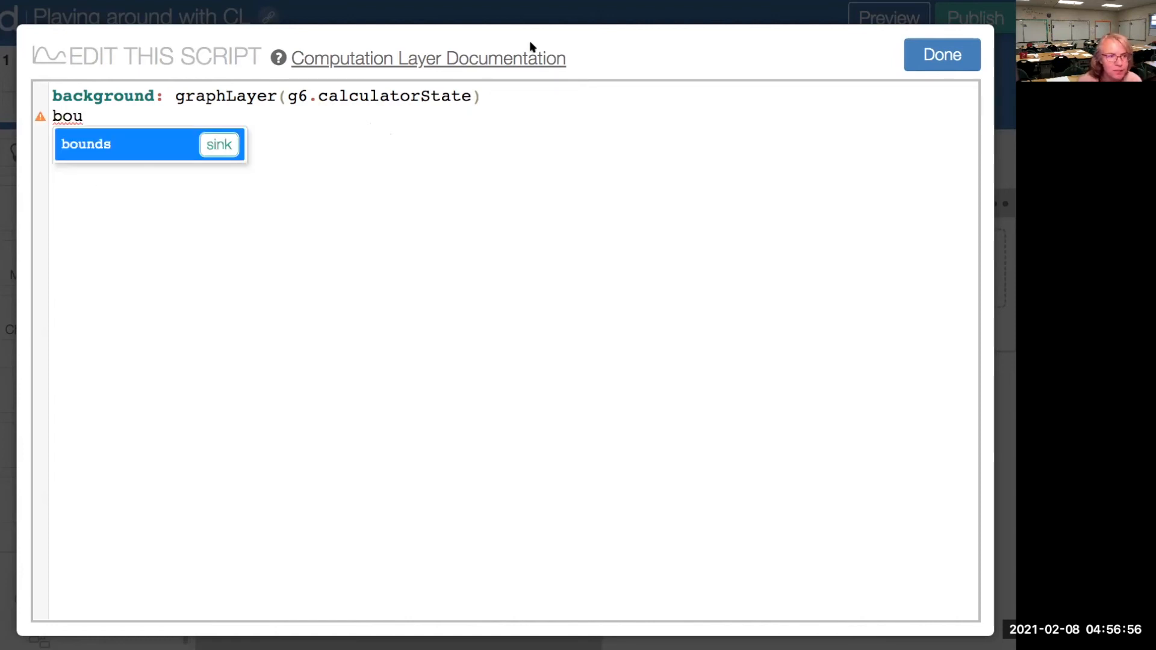
click(217, 149)
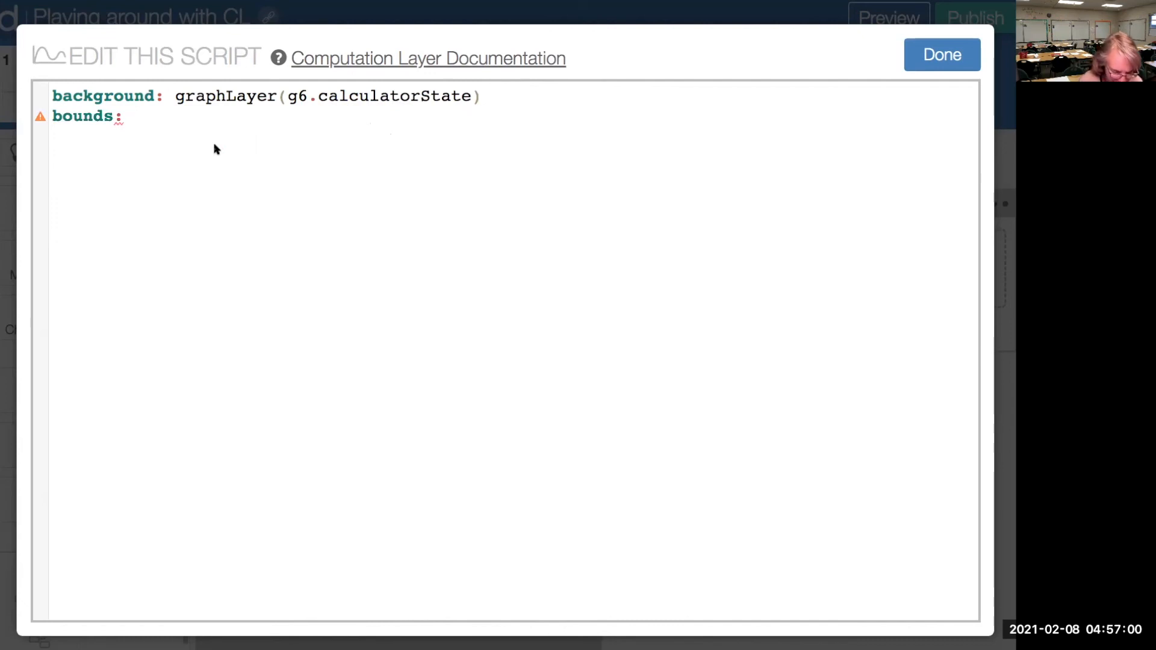
text(g6)
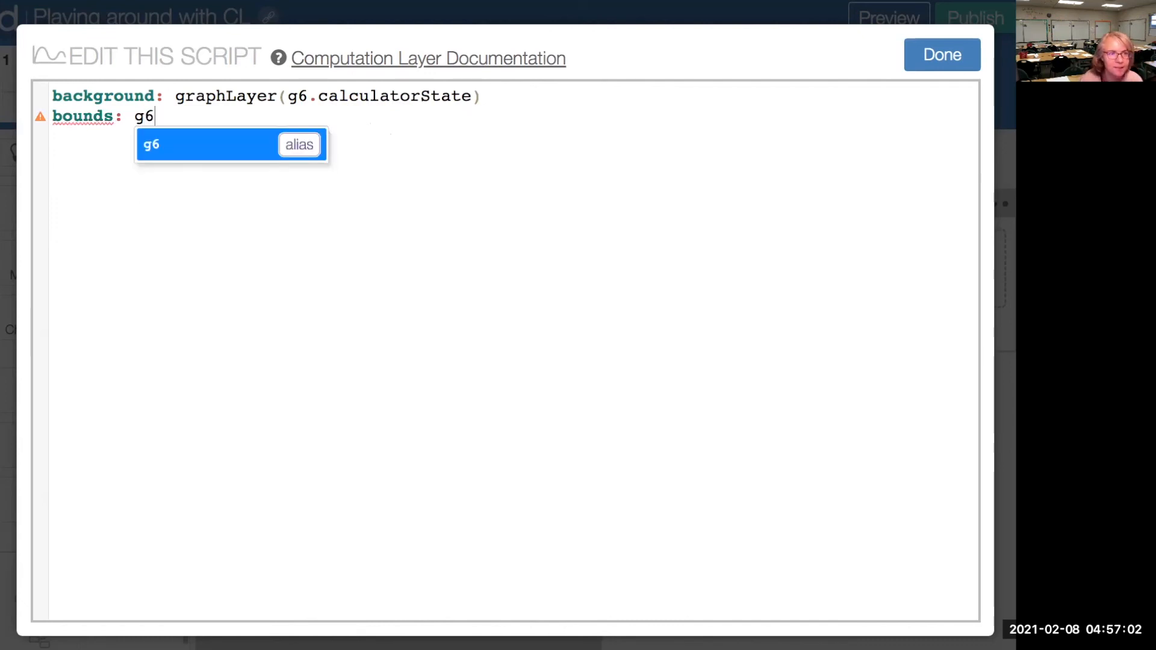
text(.bou)
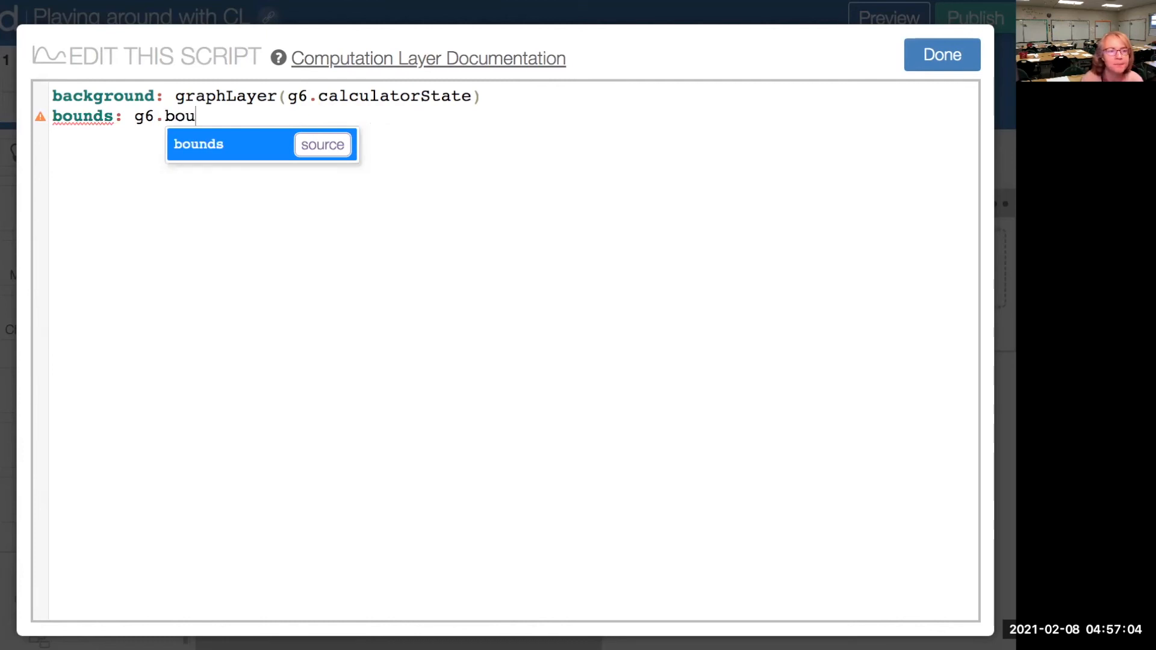
text(nds)
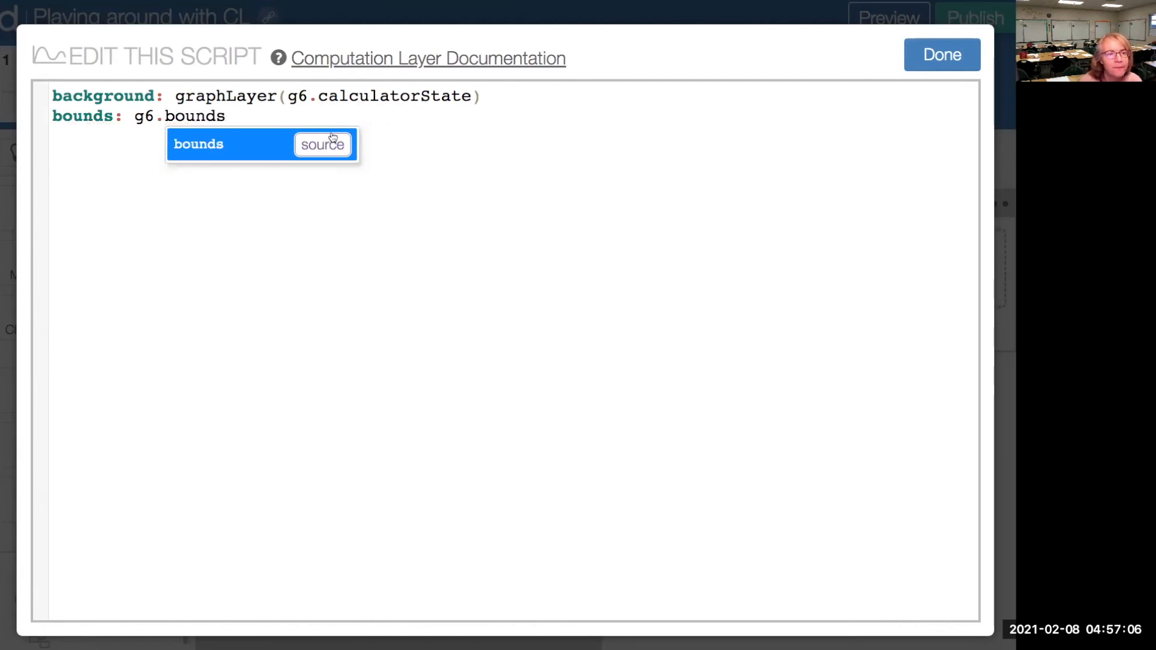
click(930, 65)
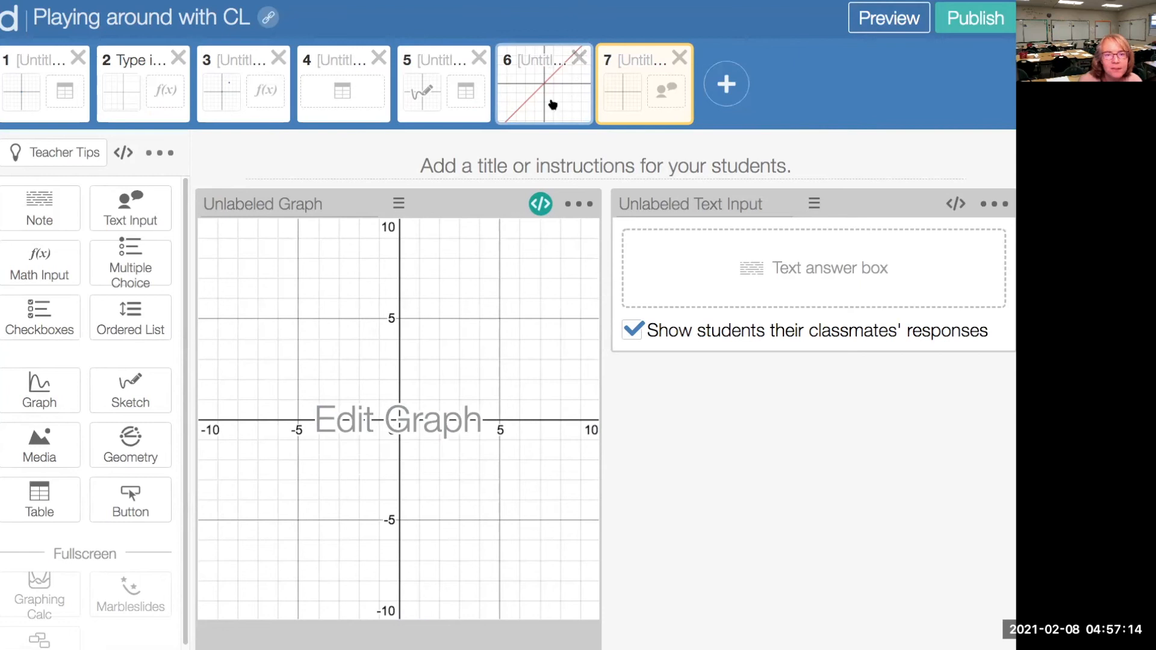
click(890, 19)
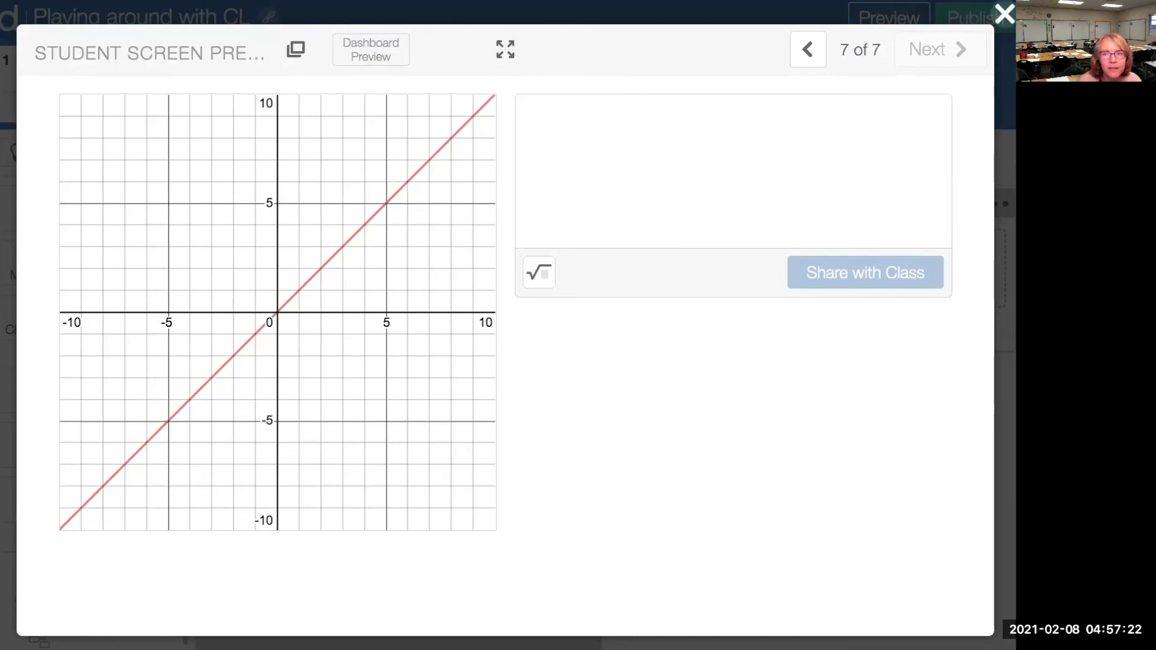
click(1005, 13)
Step: Change the equation of graph g6 on screen 6 to y=x^2+4
click(516, 118)
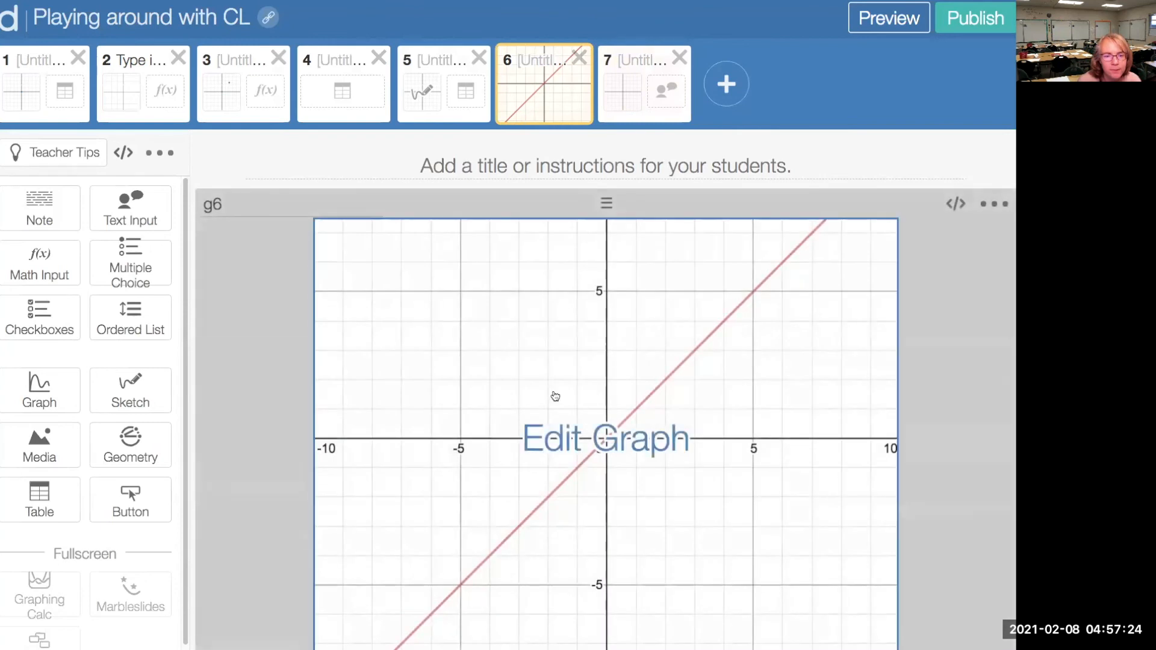
click(556, 420)
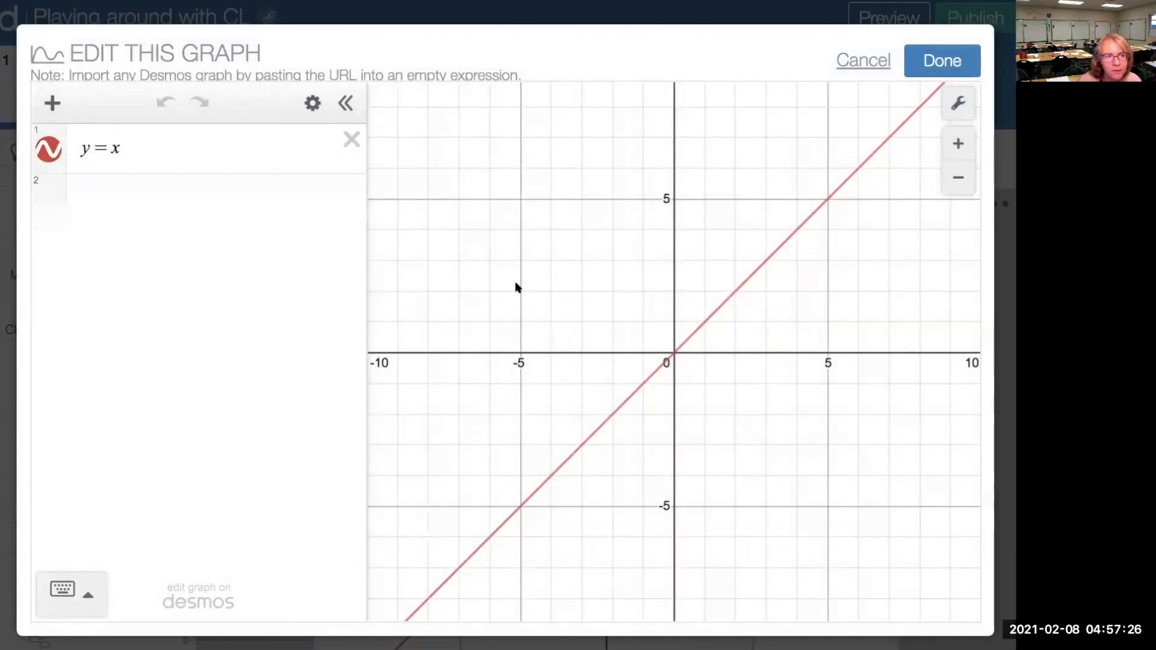
click(129, 151)
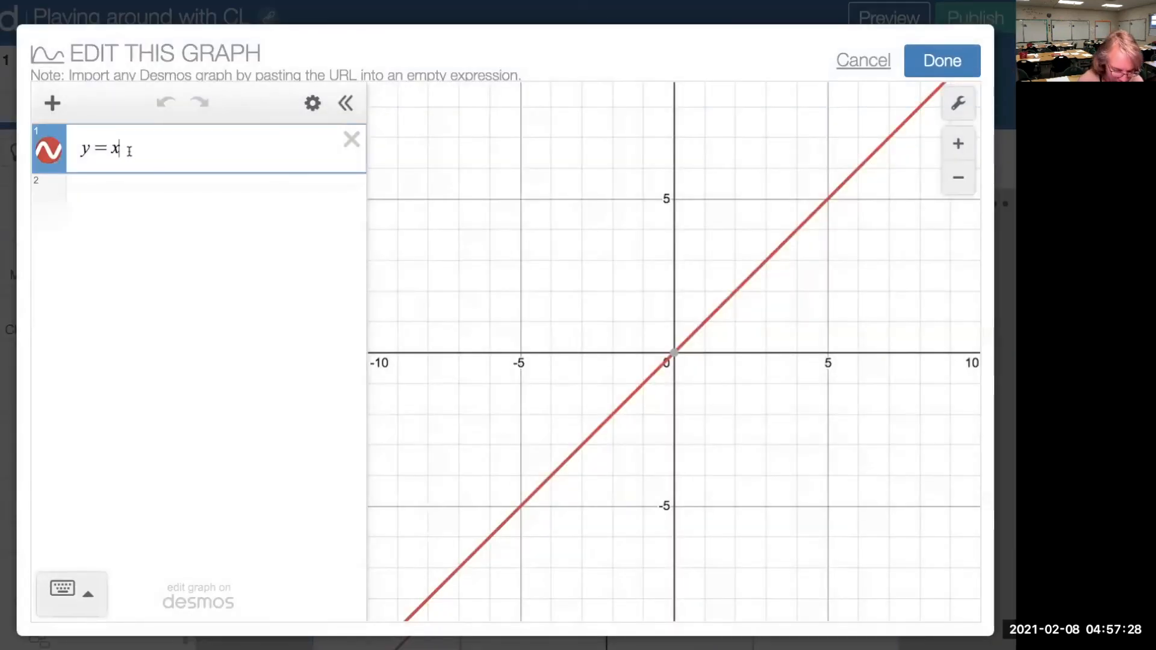
text(^2+)
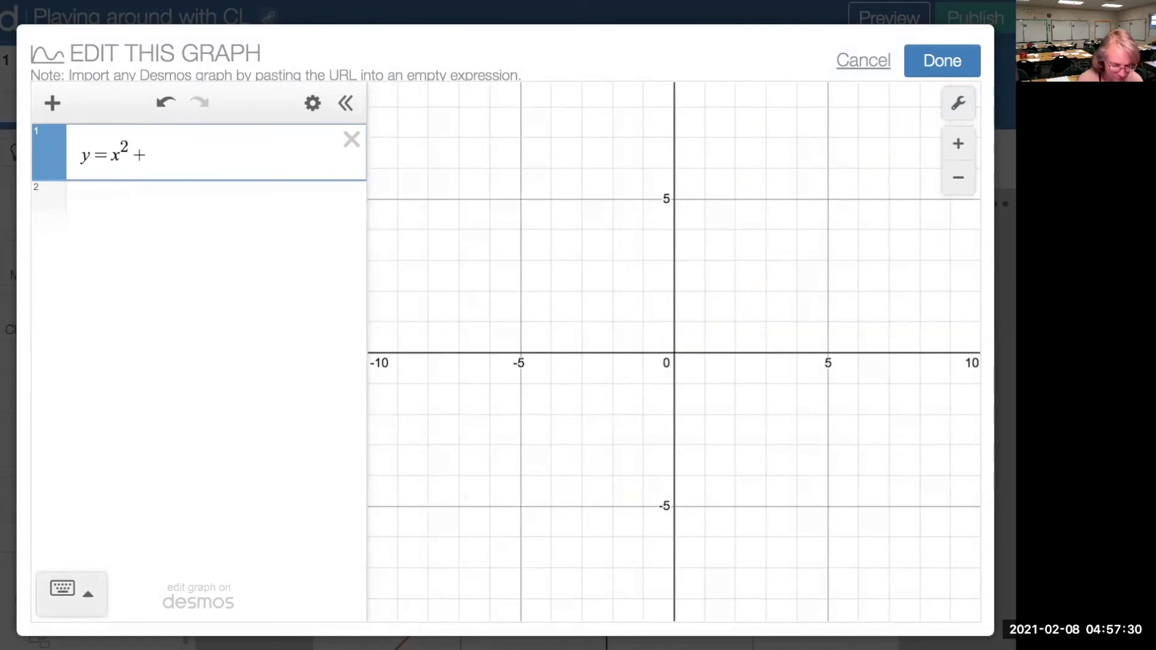
text(4)
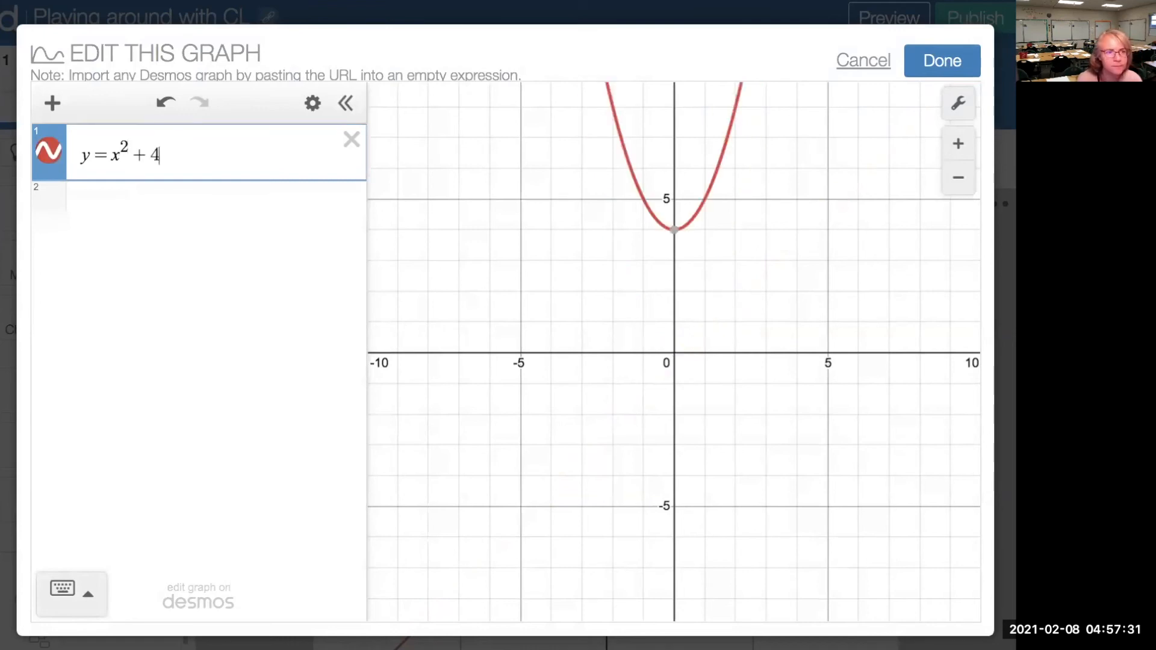
click(943, 62)
Step: Preview screen 7 to check the graph carried over from the edited screen 6
click(648, 107)
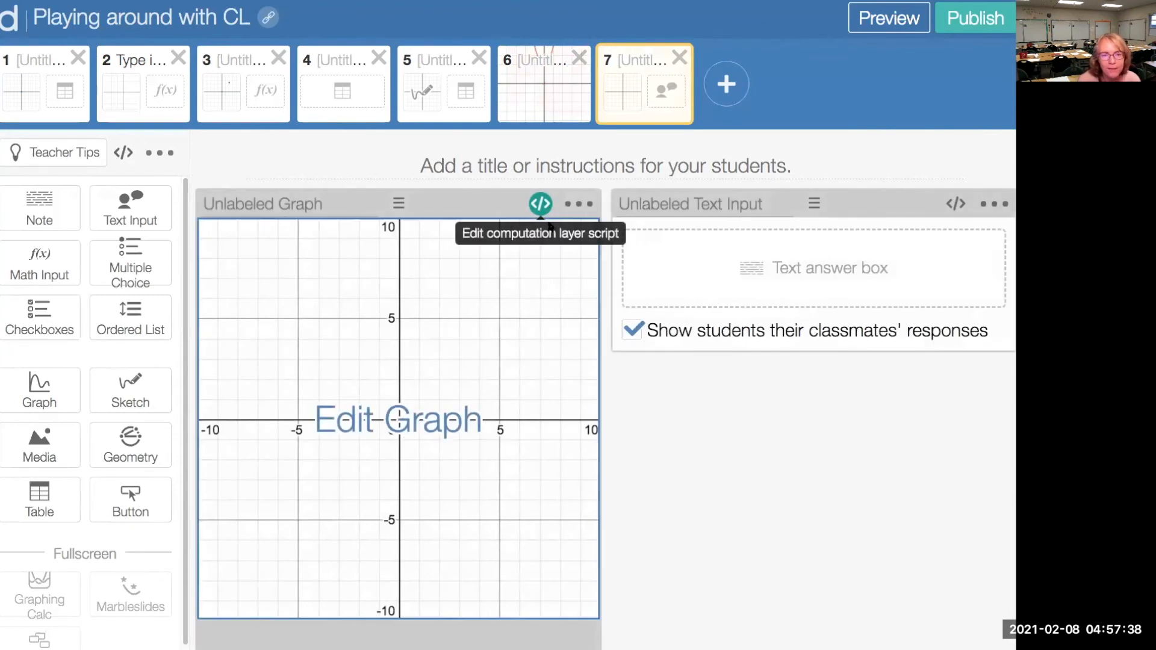
click(898, 18)
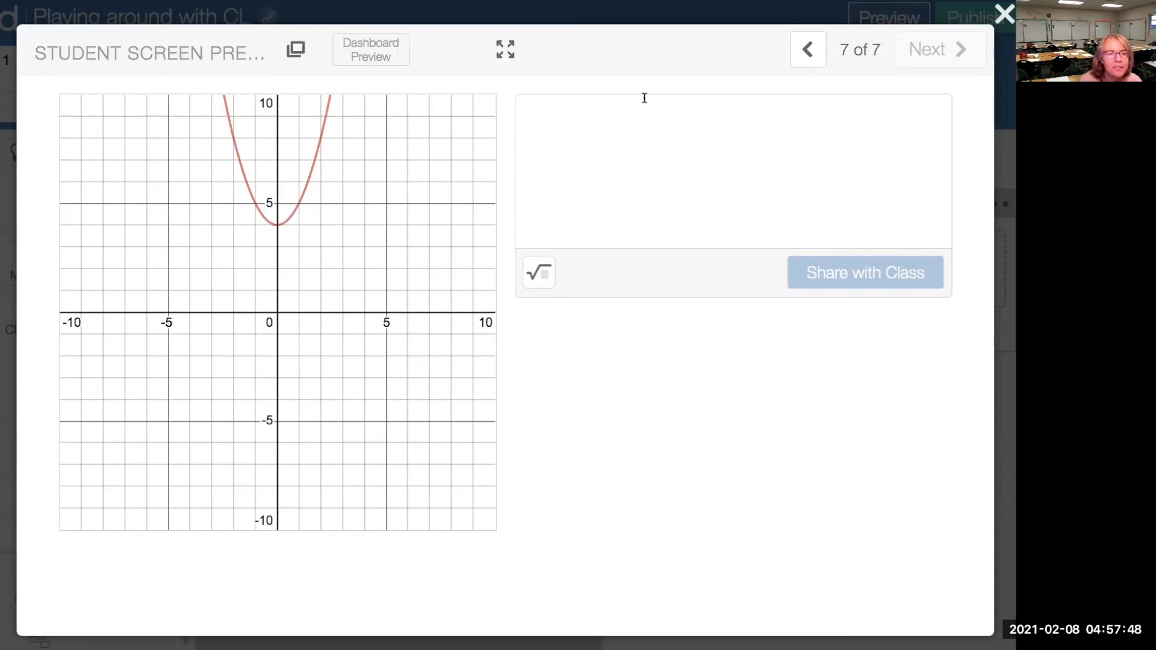
click(1005, 13)
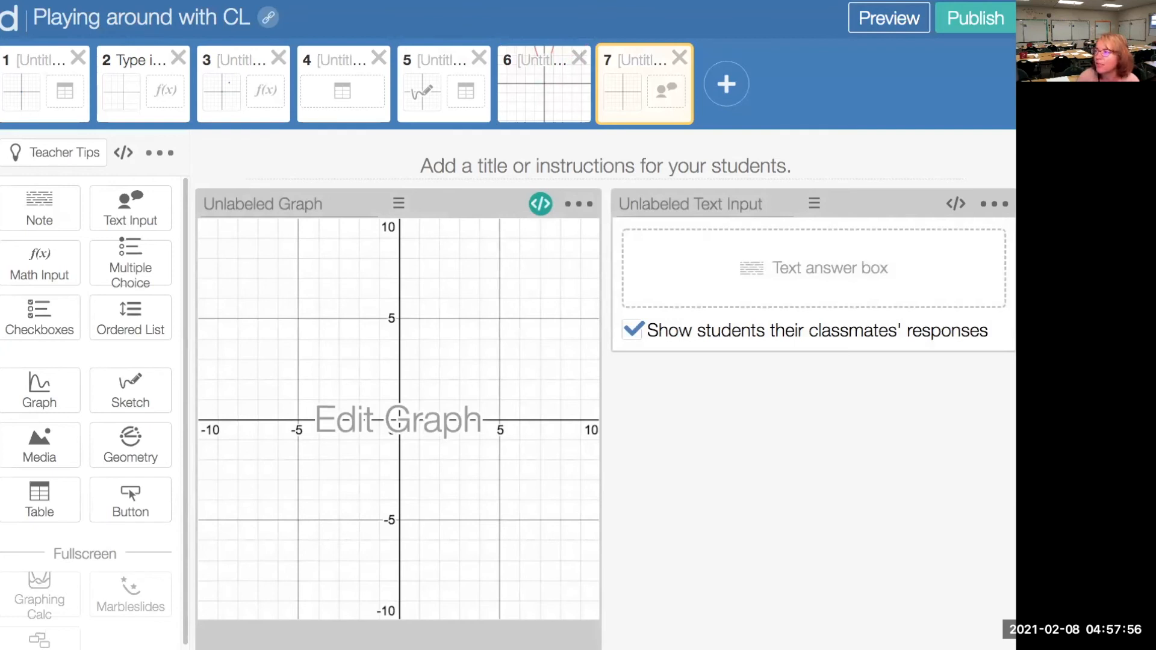
Step: Add an eighth screen containing a sketch with an editable graph as its background
click(727, 84)
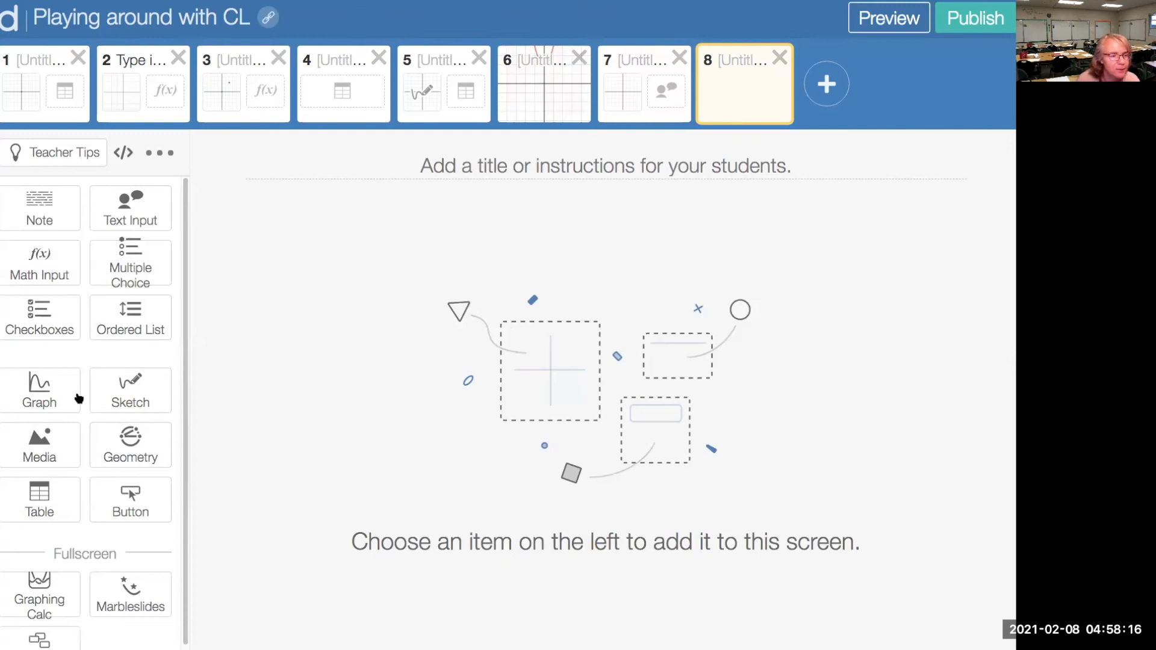
click(130, 391)
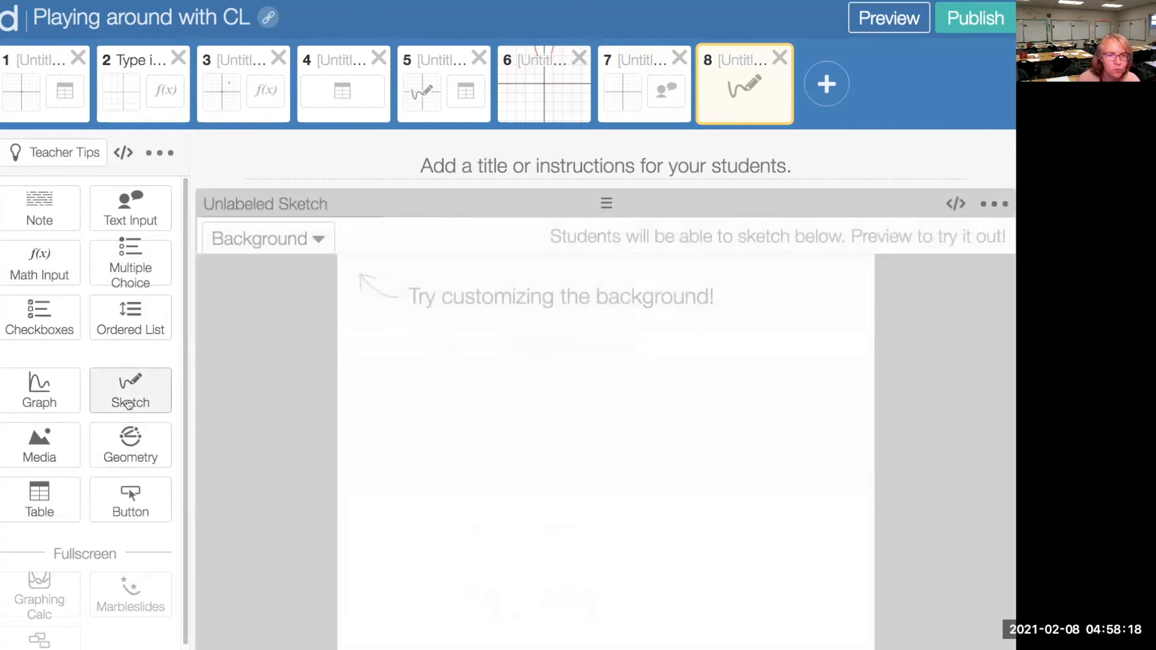
click(323, 249)
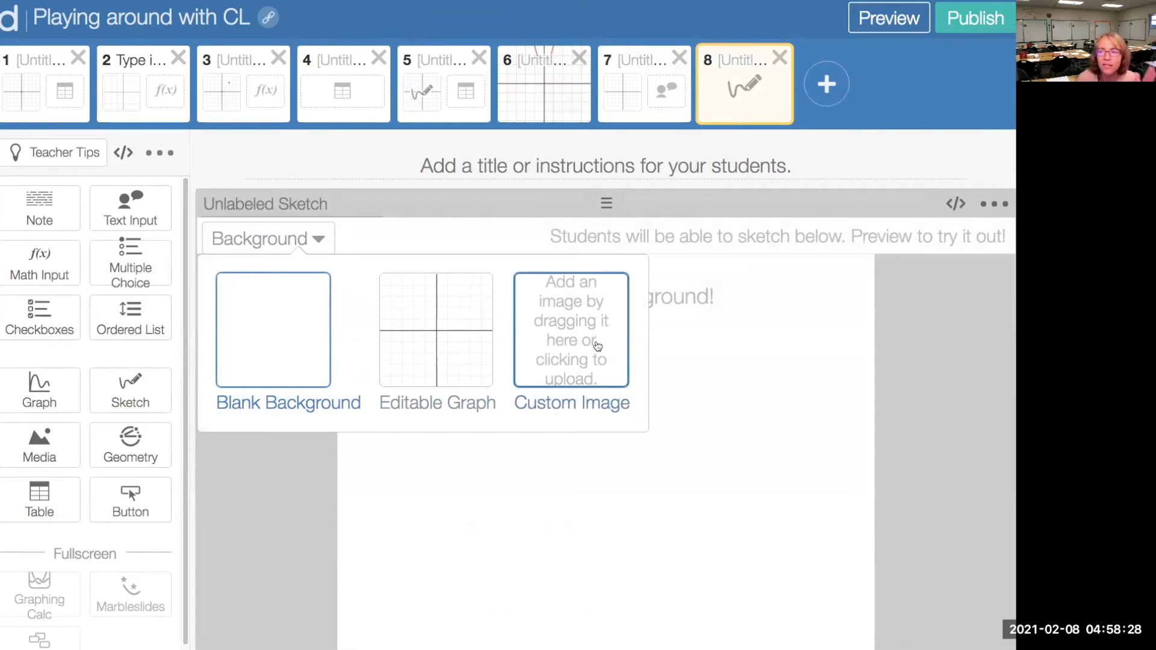
click(463, 351)
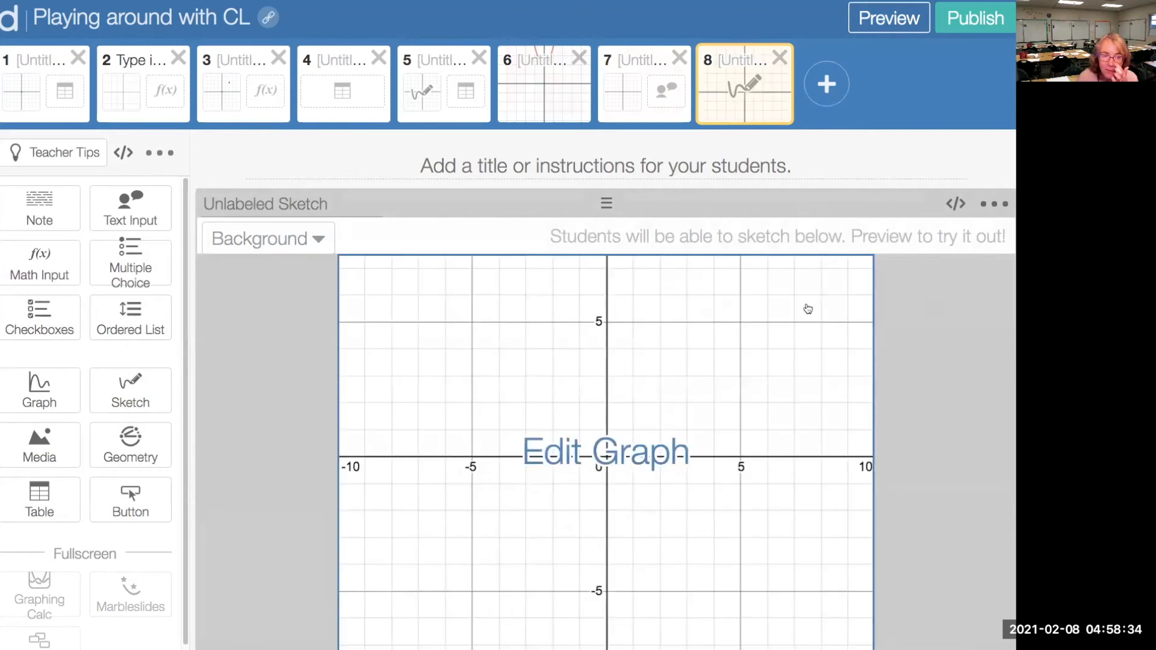
Step: Label the sketch on screen 8 as sketch8 and preview its student screen
click(316, 205)
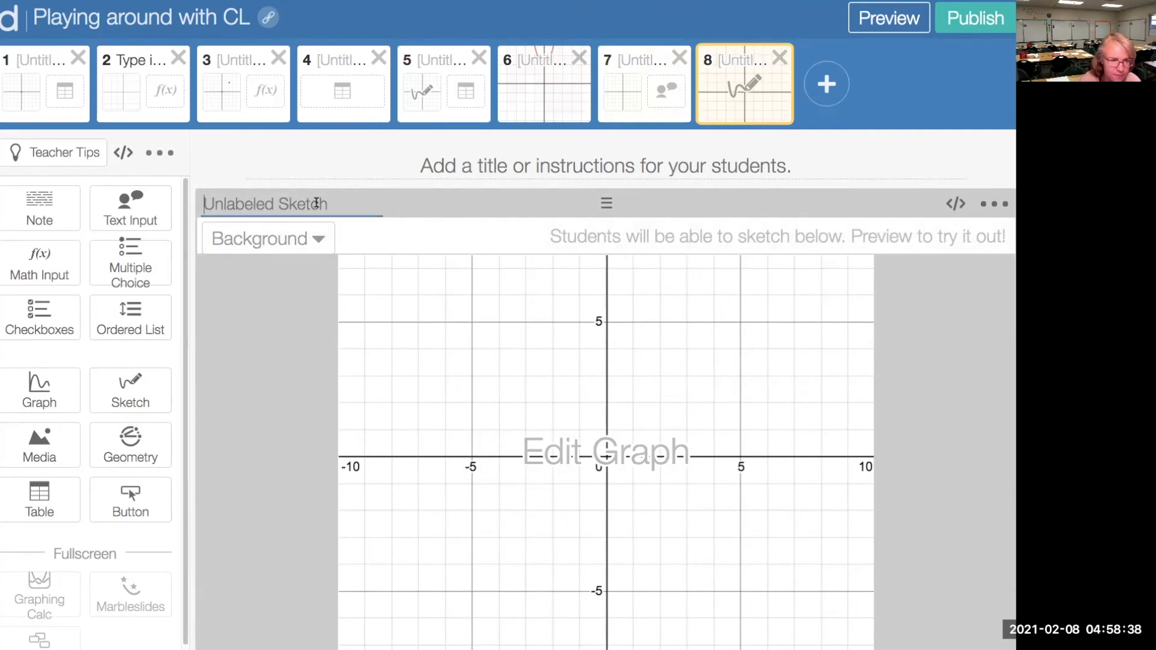
text(sketch)
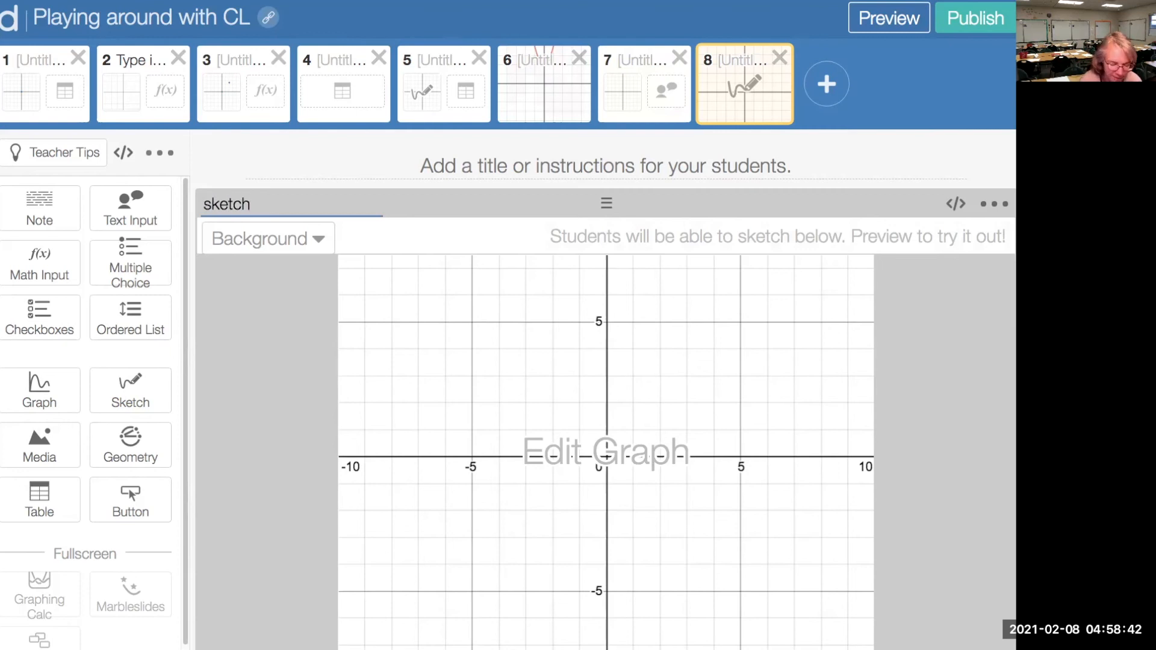
text(8)
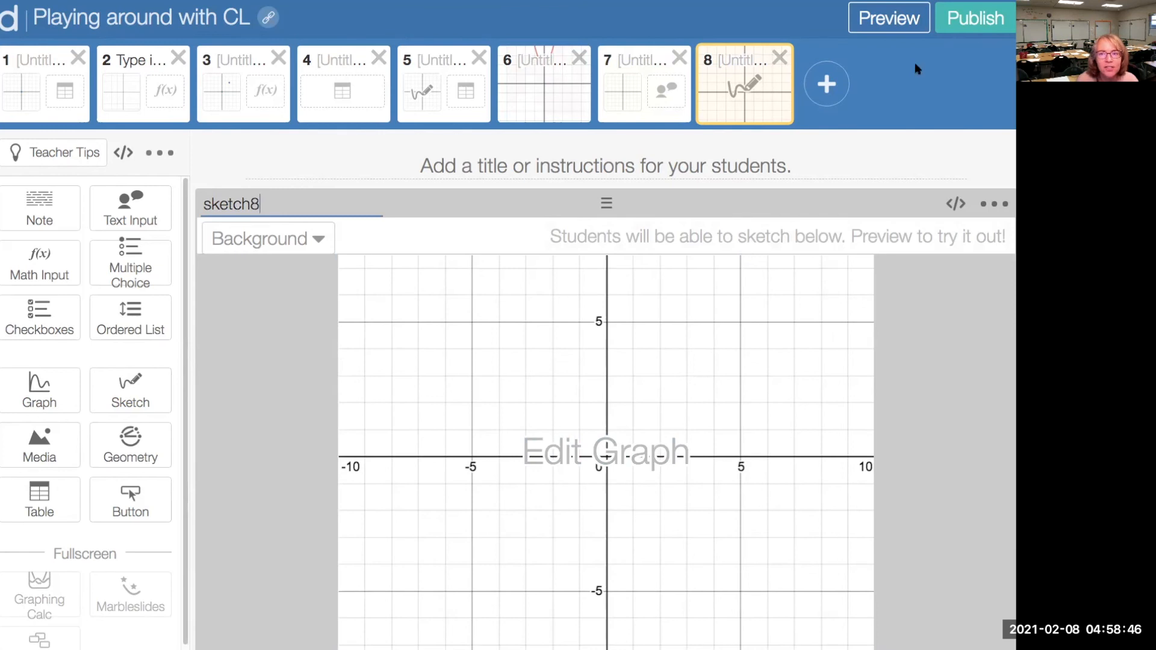
click(900, 28)
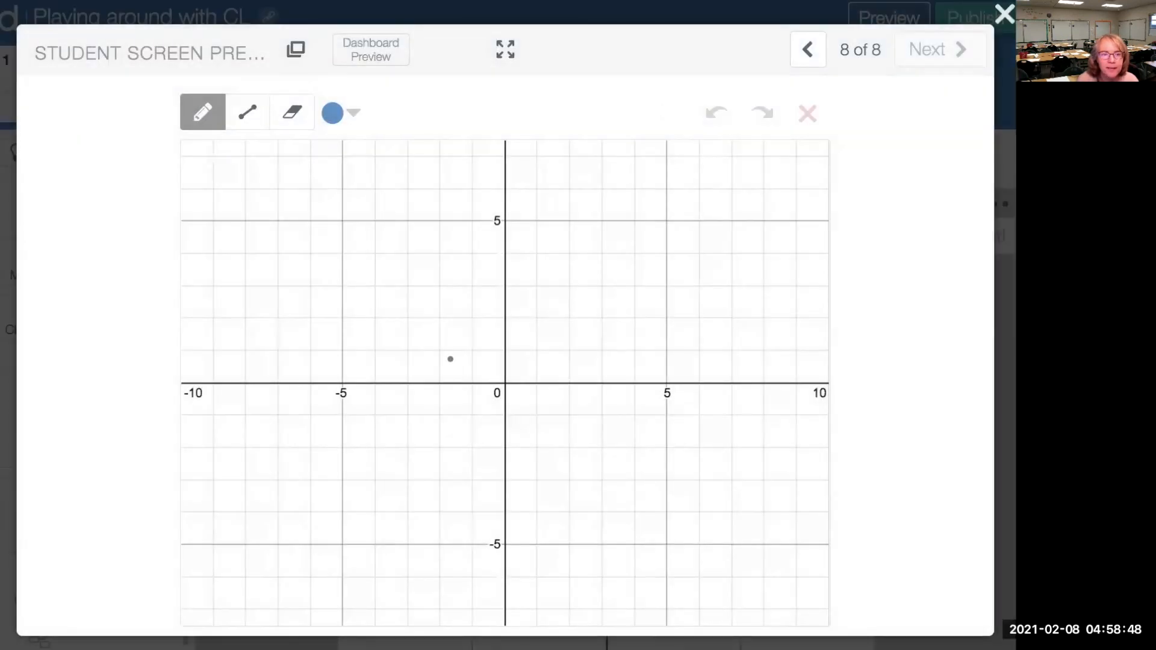
click(1004, 13)
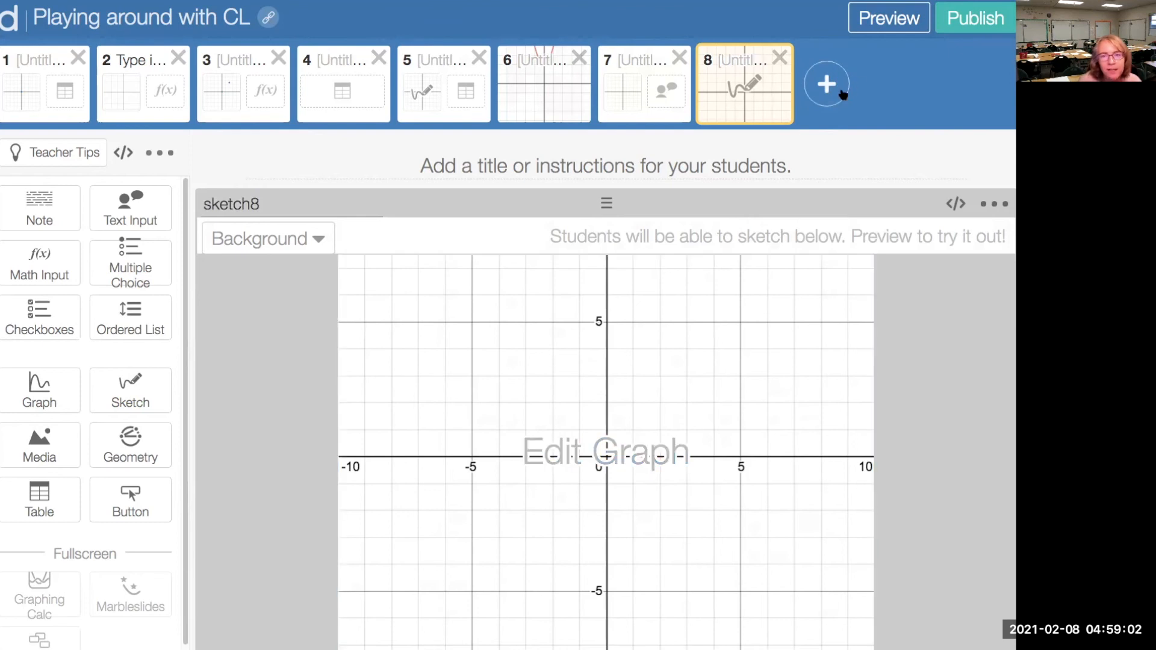
Step: Add a ninth screen containing a sketch and open the sketch's Computation Layer script
click(843, 94)
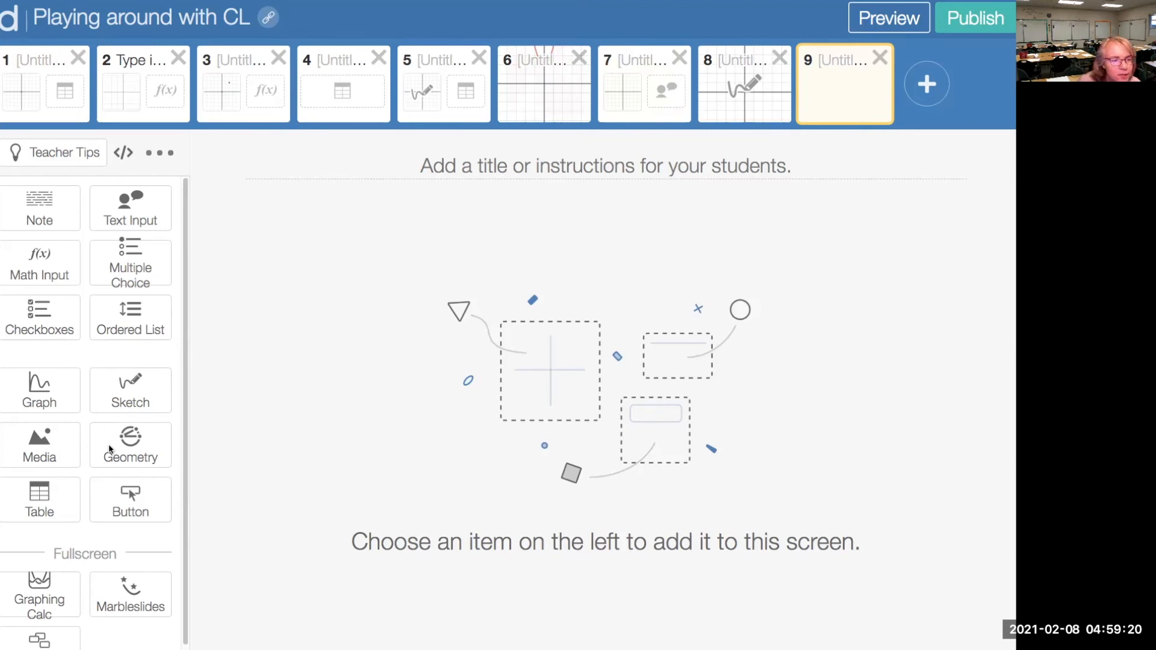
click(127, 398)
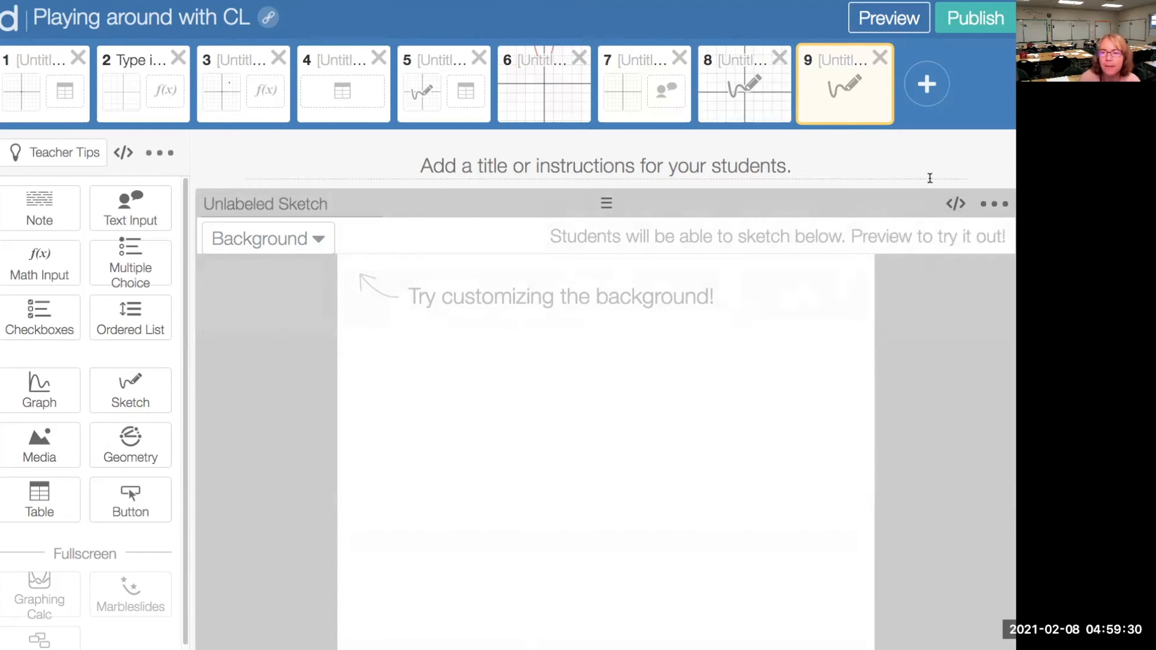
click(957, 205)
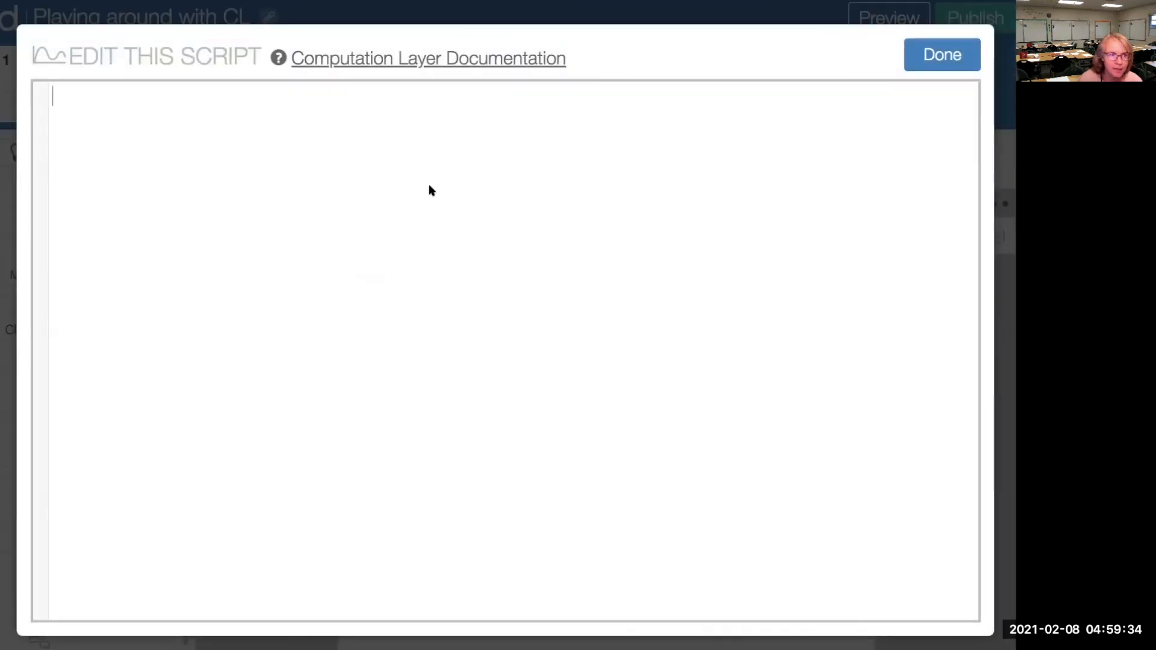
Step: Begin the script with a background line that nests the mergeSketches function inside sketchLayer
text(back)
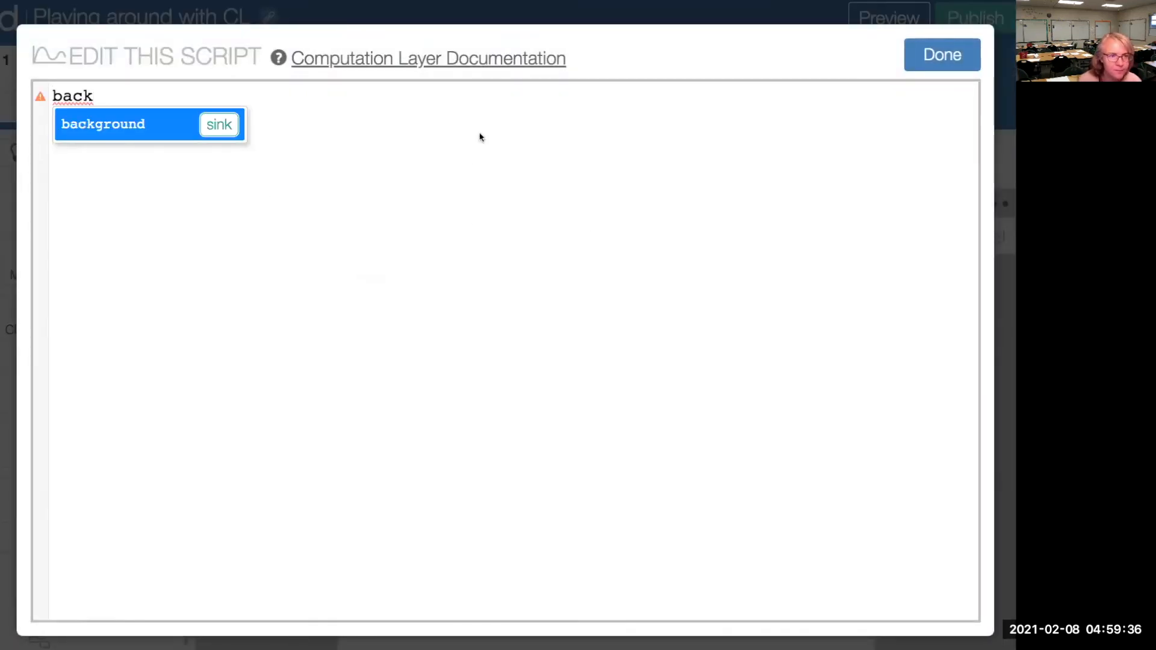
click(215, 128)
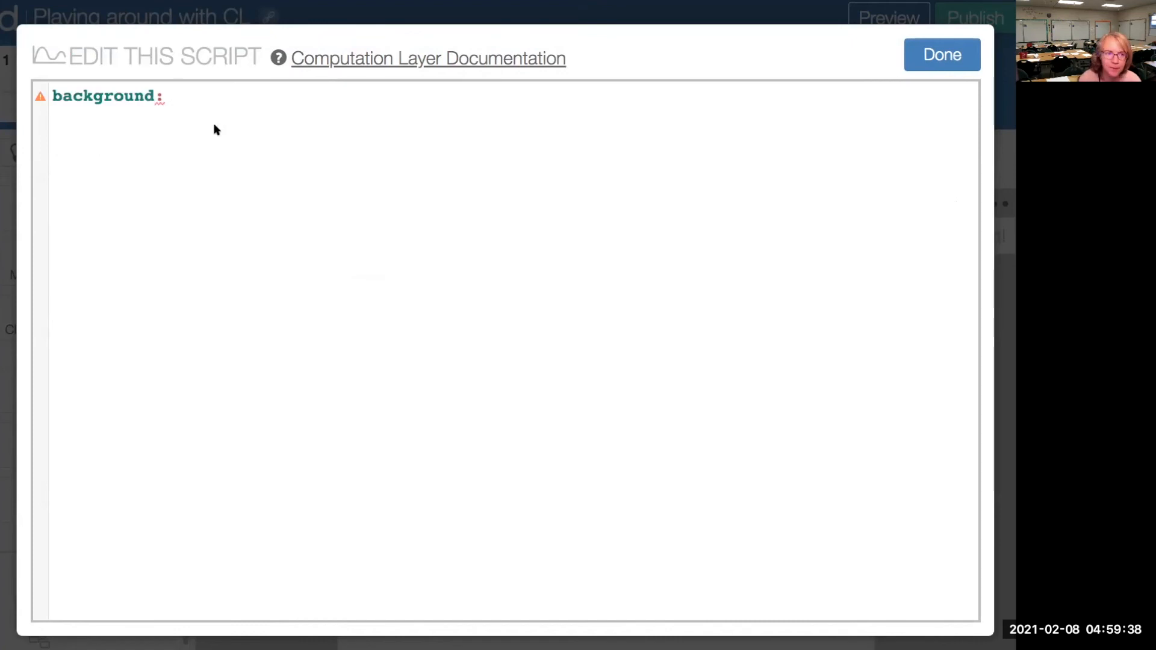
text(sk)
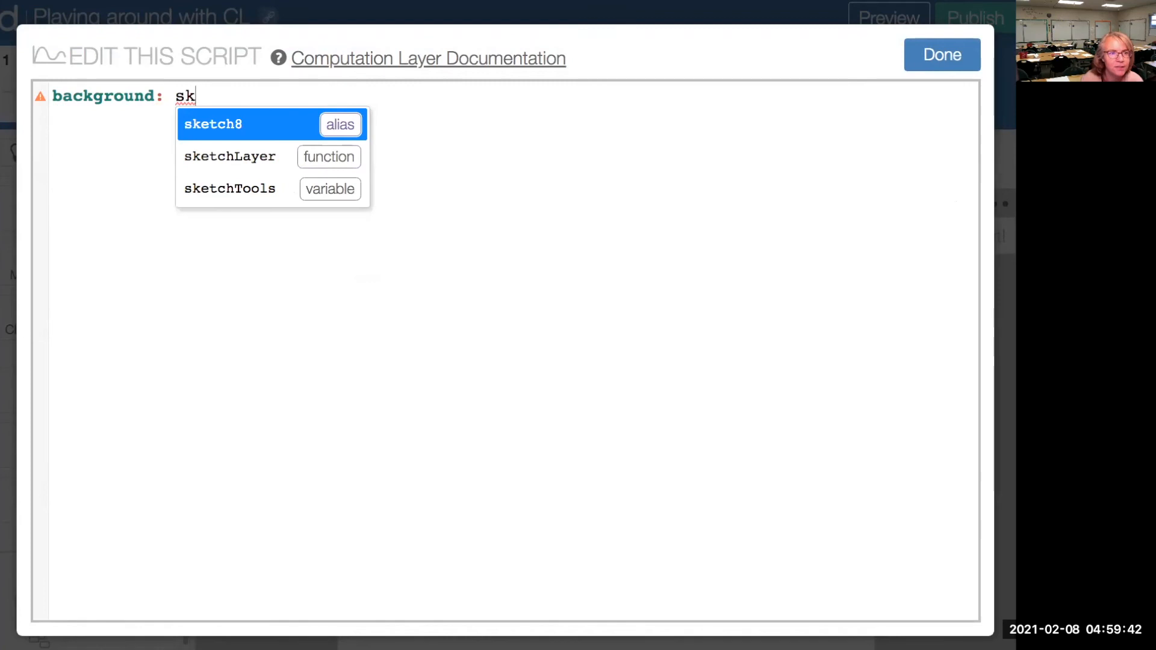
click(338, 160)
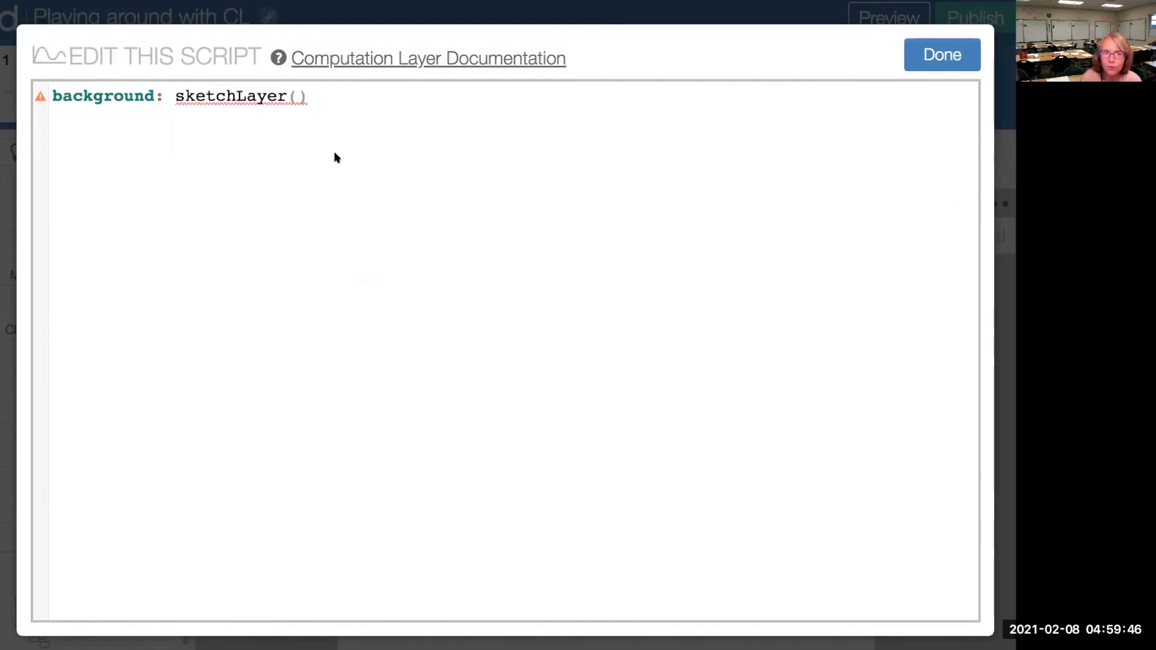
text(mer)
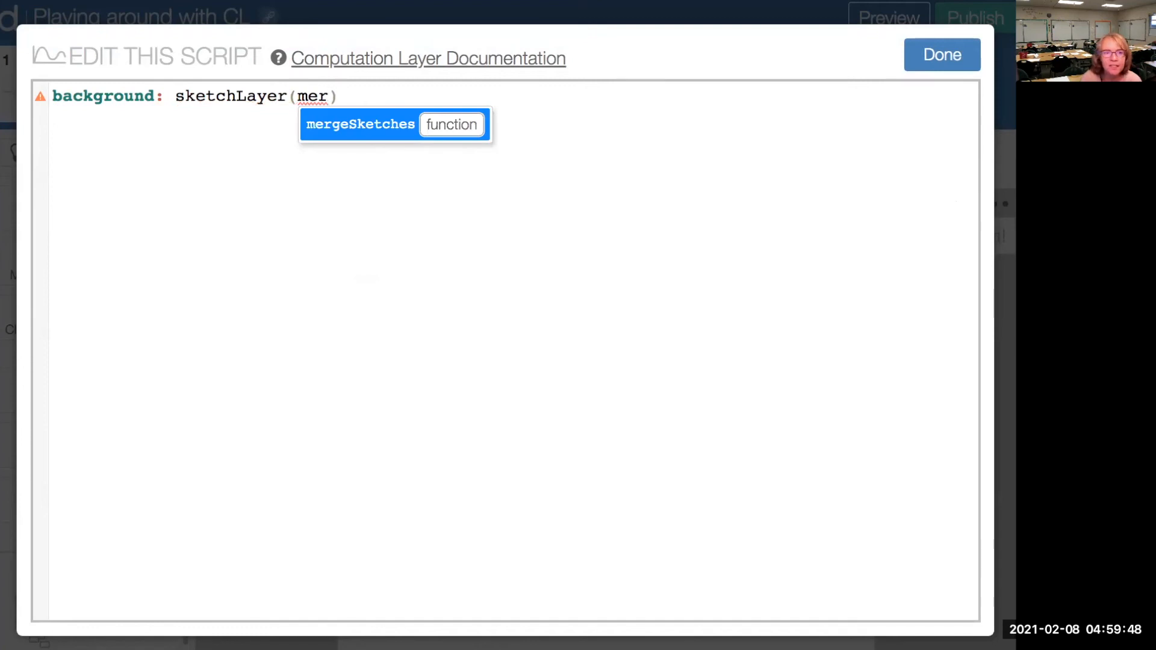
click(461, 132)
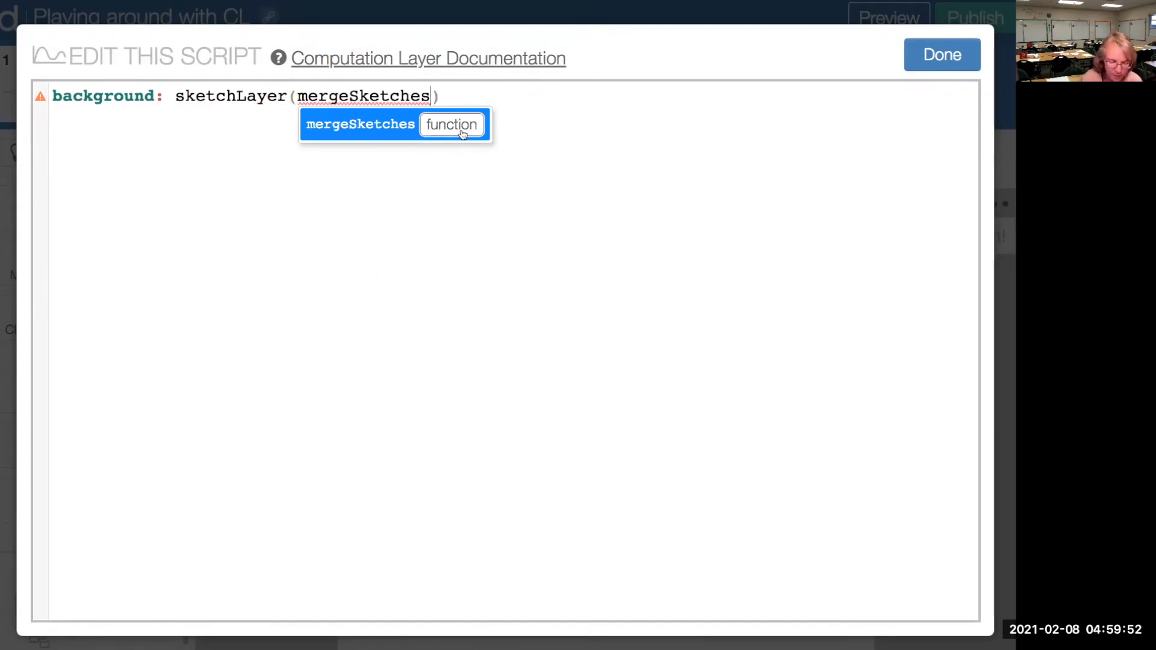
text(()
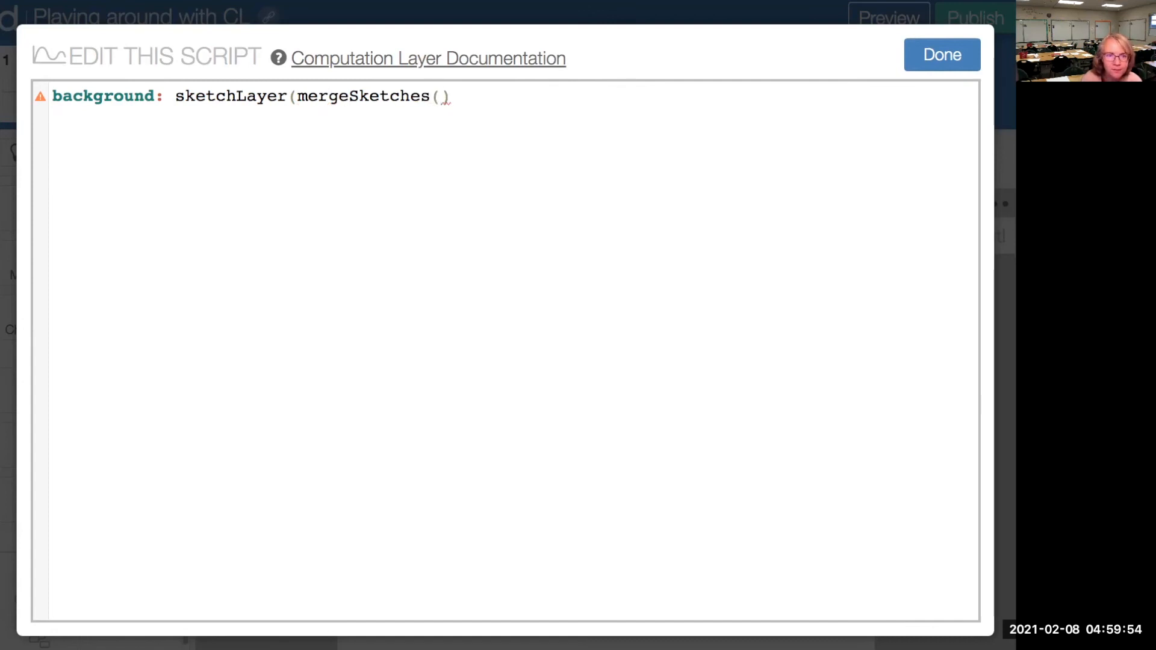
Step: Give mergeSketches the arguments sketch8.sketch and sketch8.currentStroke, and close both functions' parentheses
text(sk)
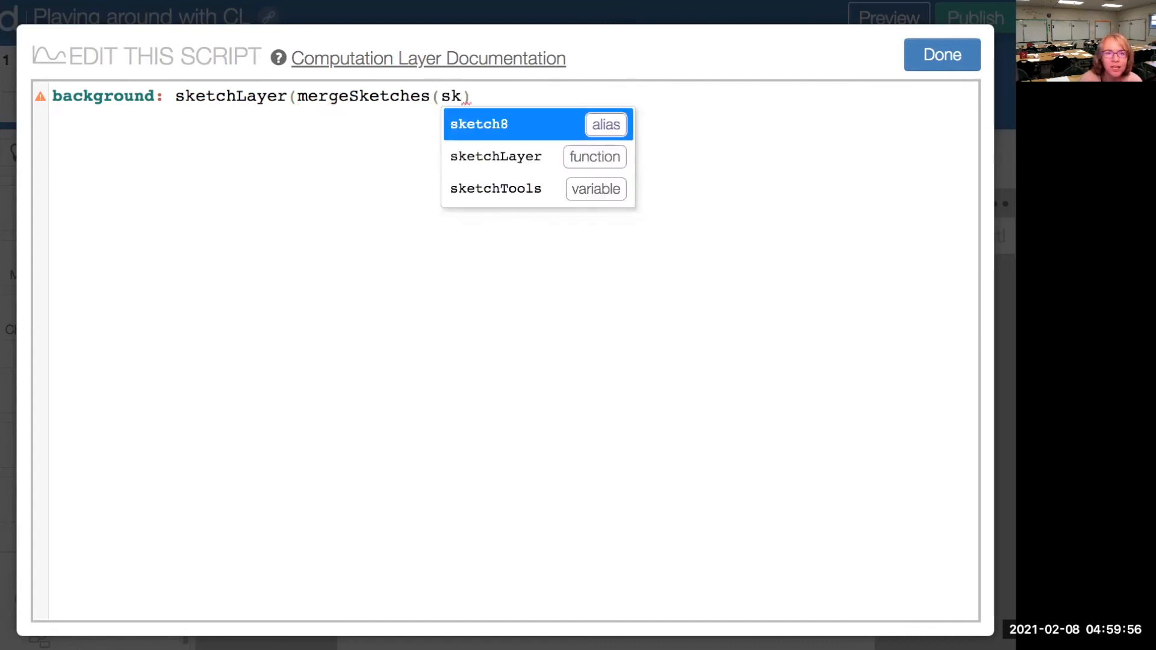
click(610, 129)
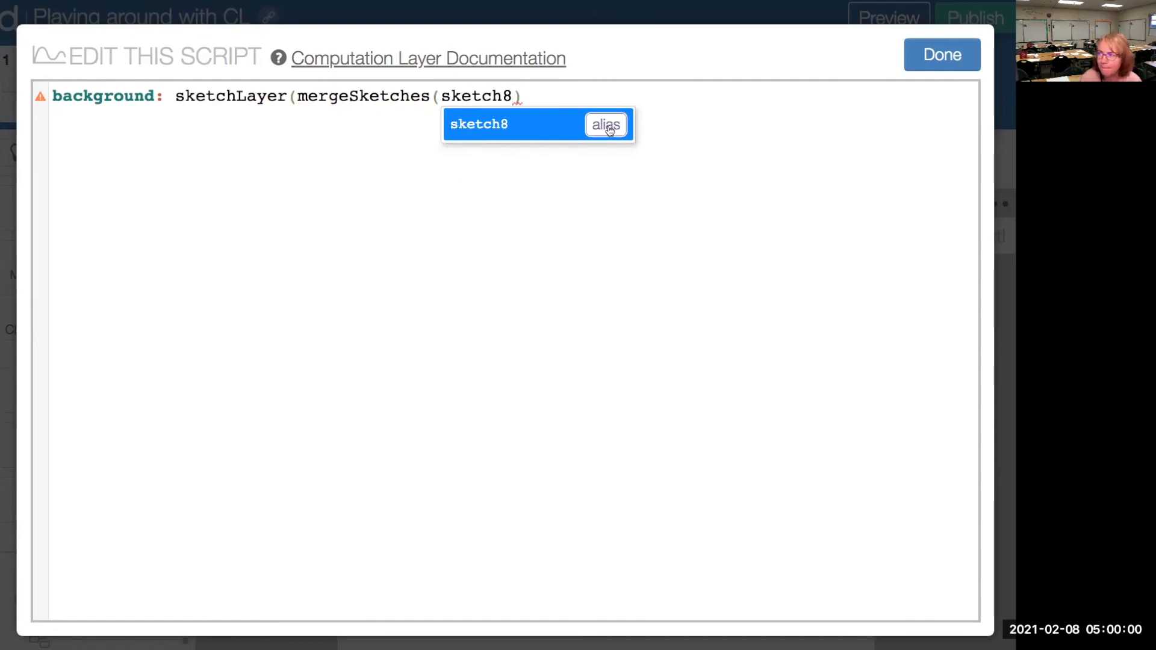
text(.sk)
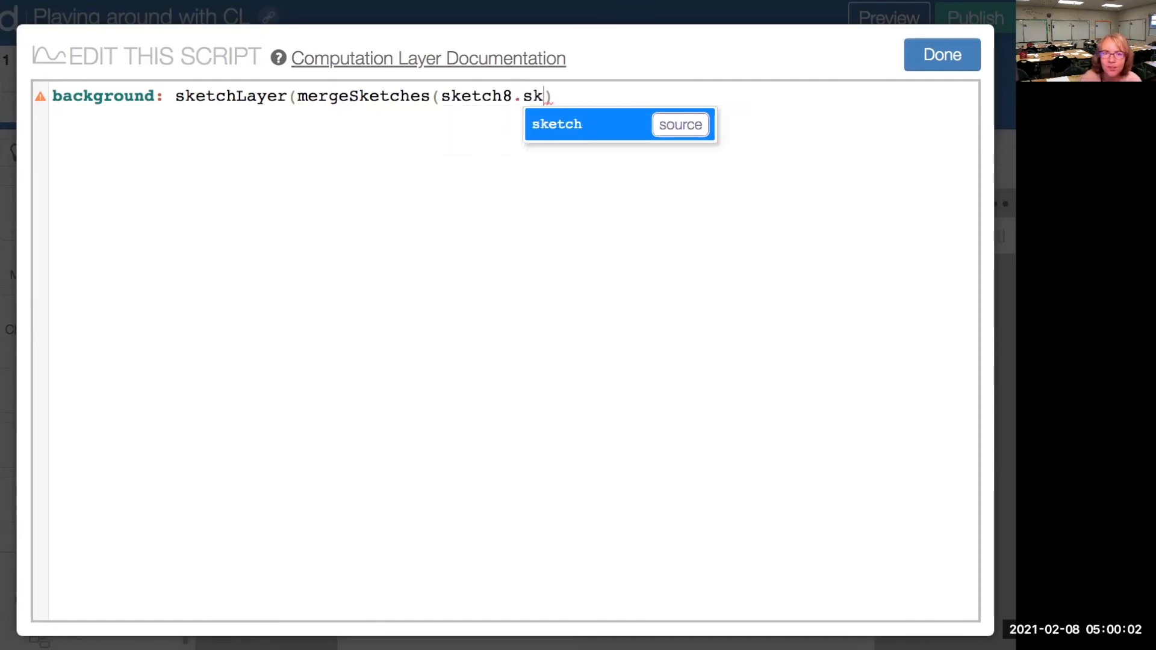
text(etch)
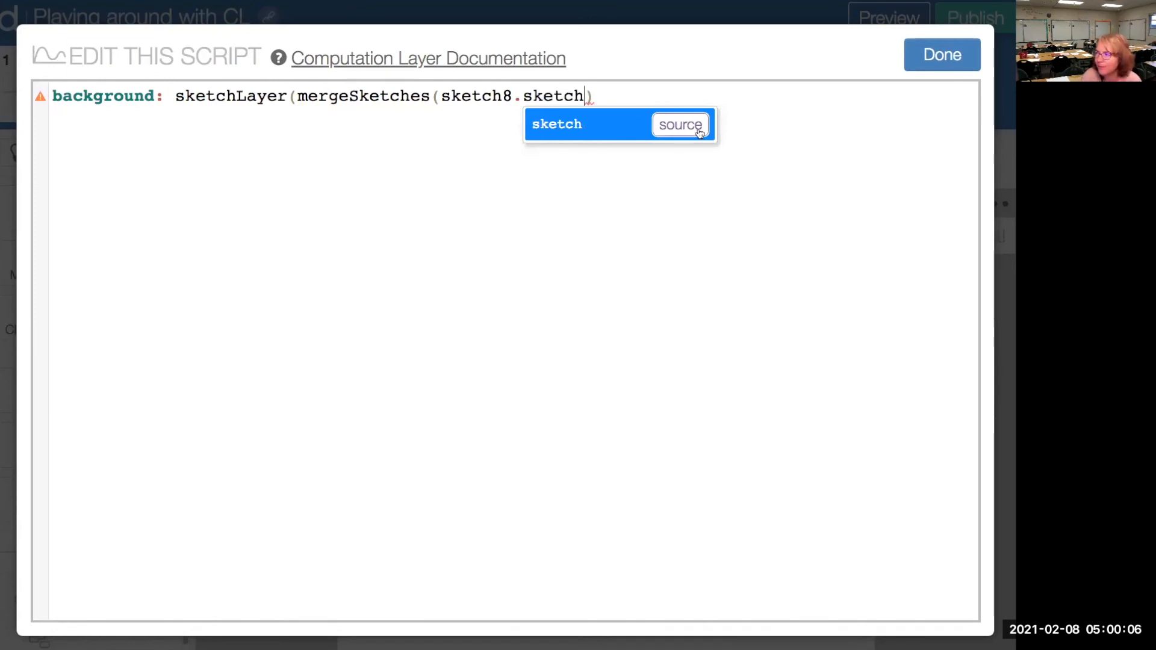
text(,)
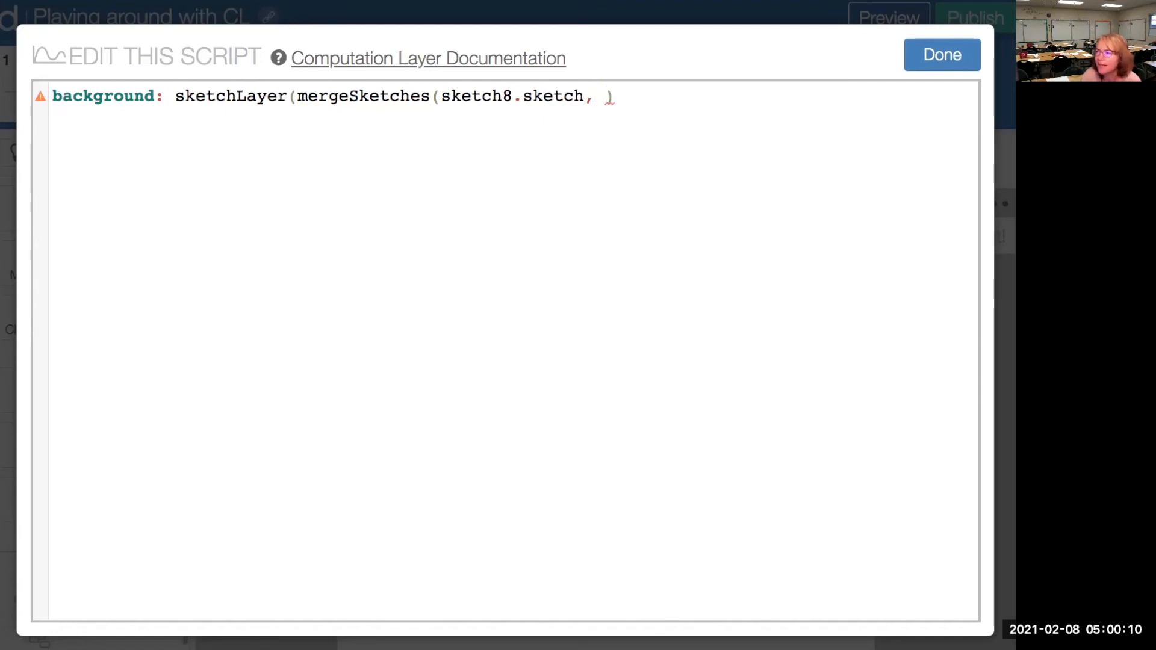
text( ske)
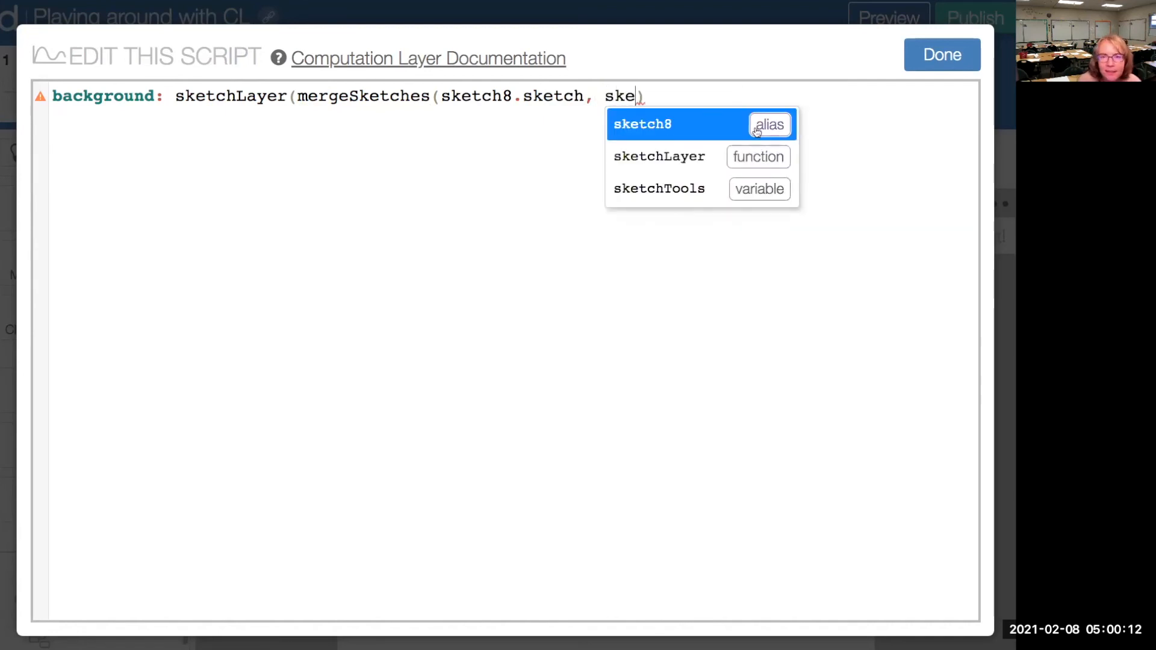
text(tch8.cur)
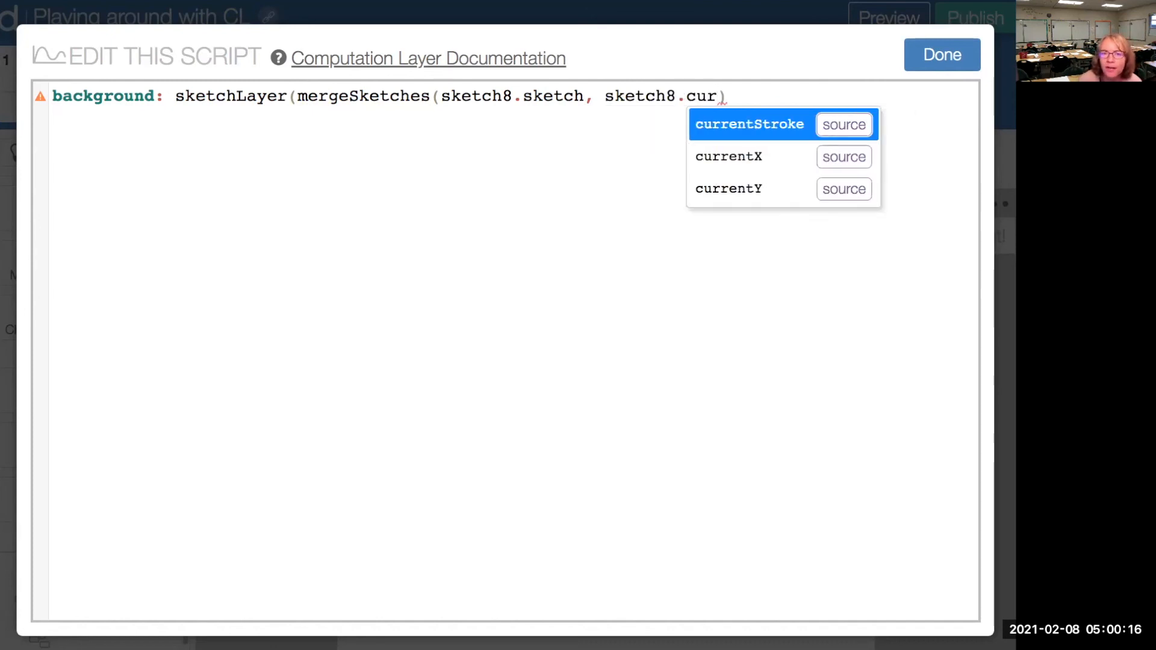
click(860, 132)
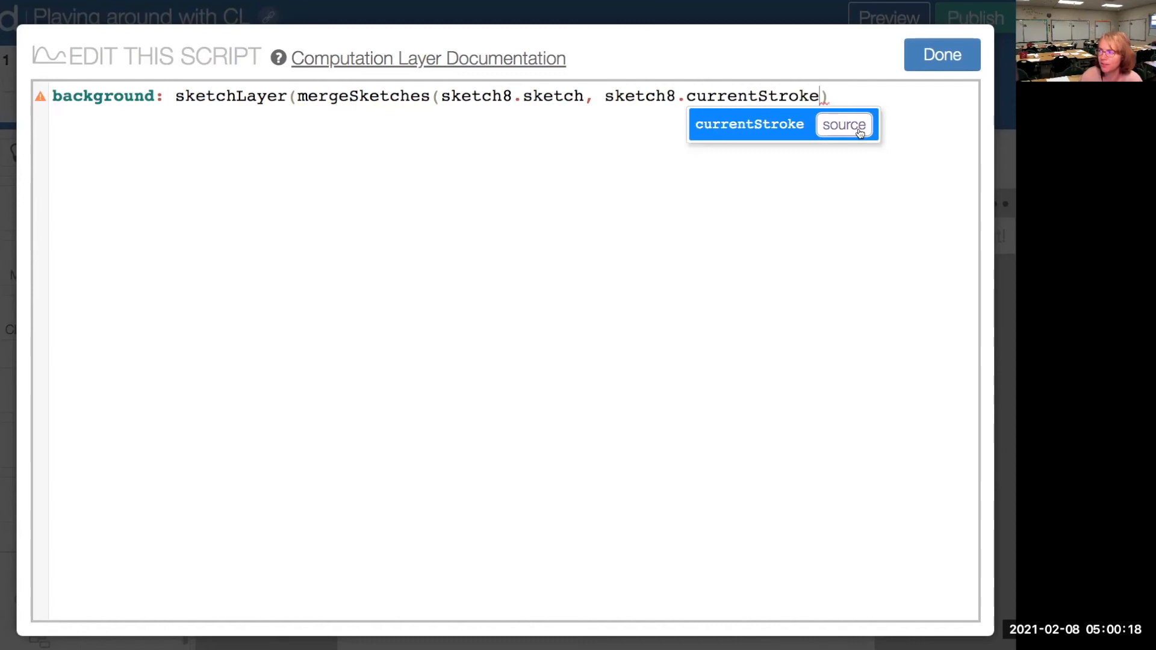
text(())
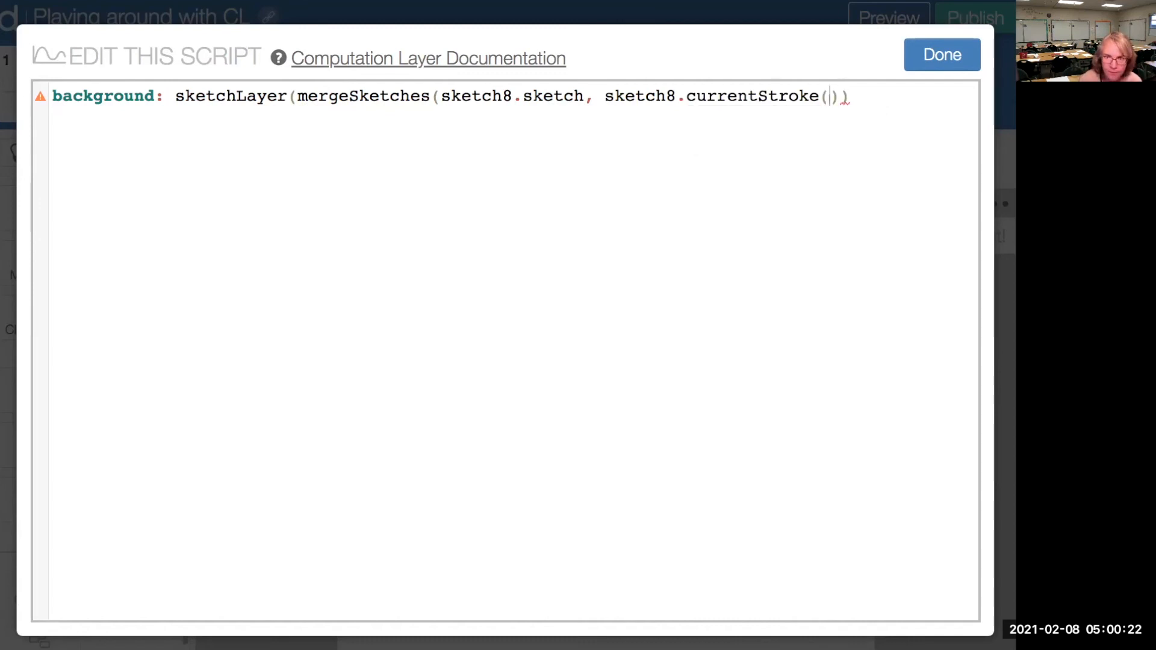
key(BackSpace)
key(BackSpace)
text())
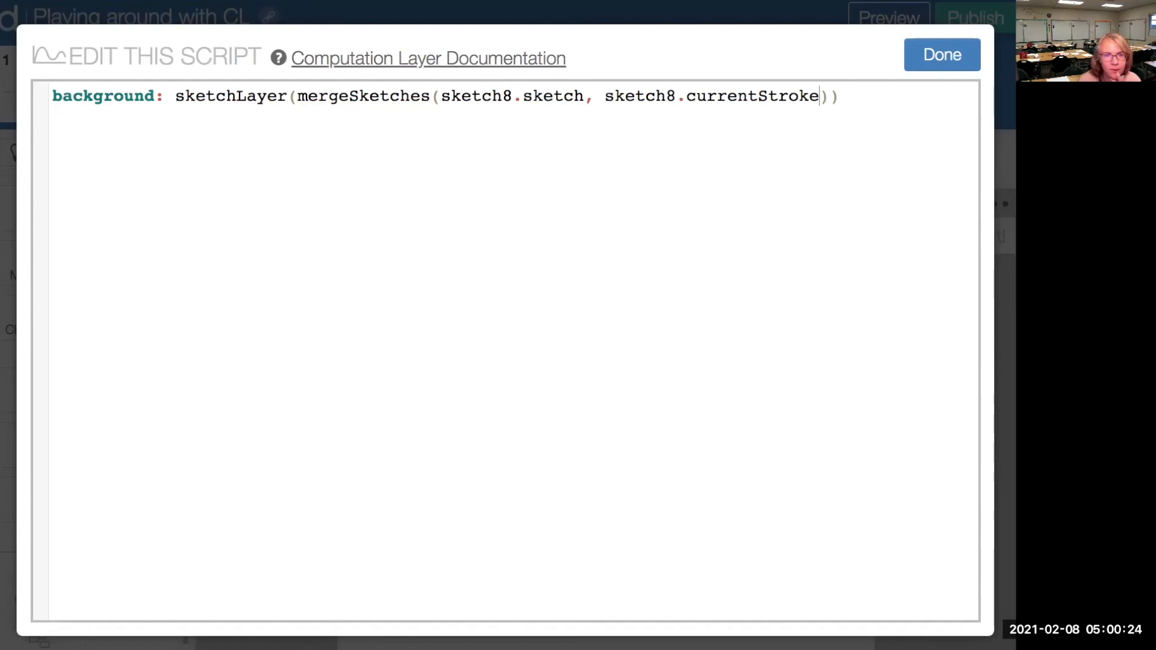
Step: Add a second script line, bounds: sketch8.bounds, and finish editing the script
key(Return)
text(boun)
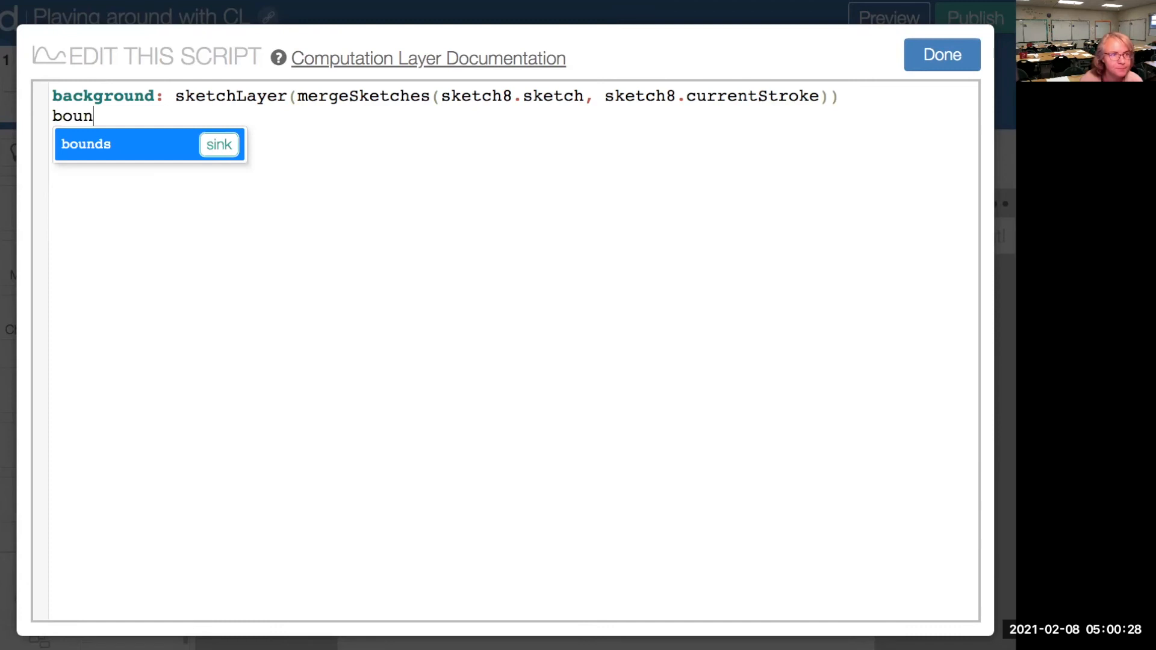
click(207, 155)
text(sk)
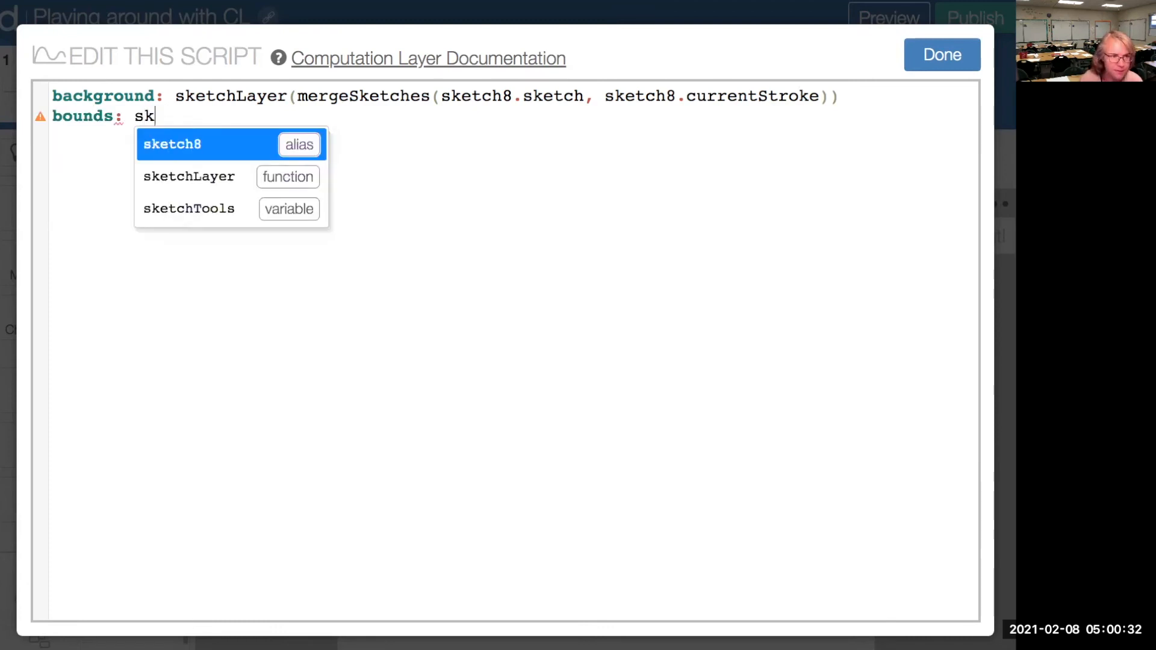
text(etch8)
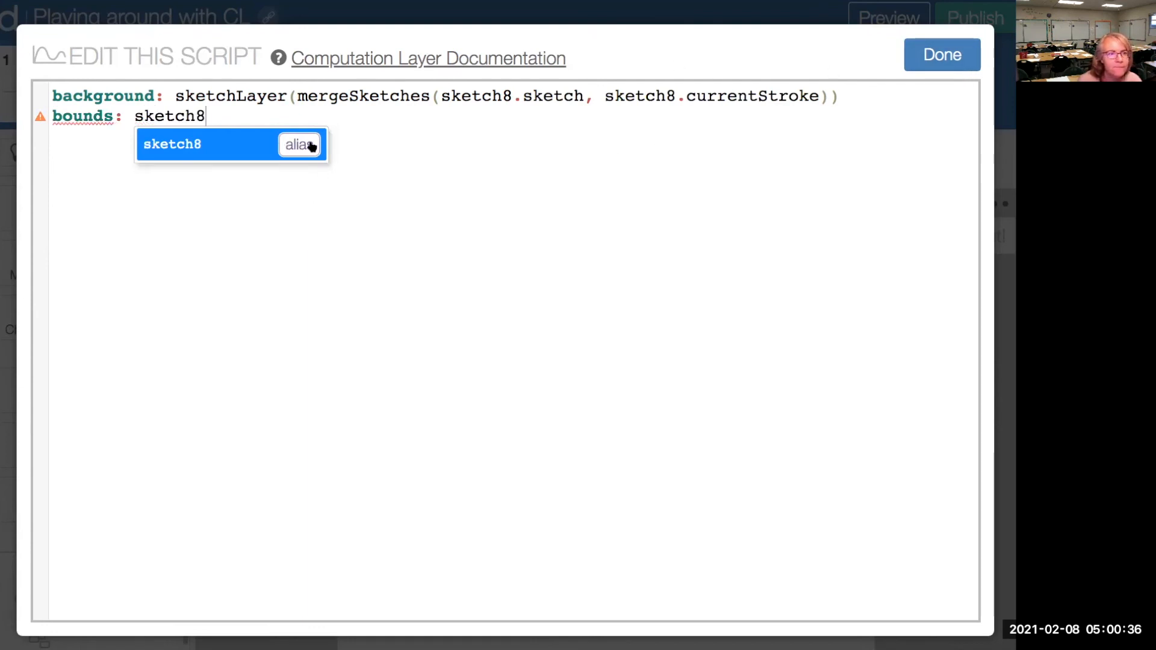
click(175, 149)
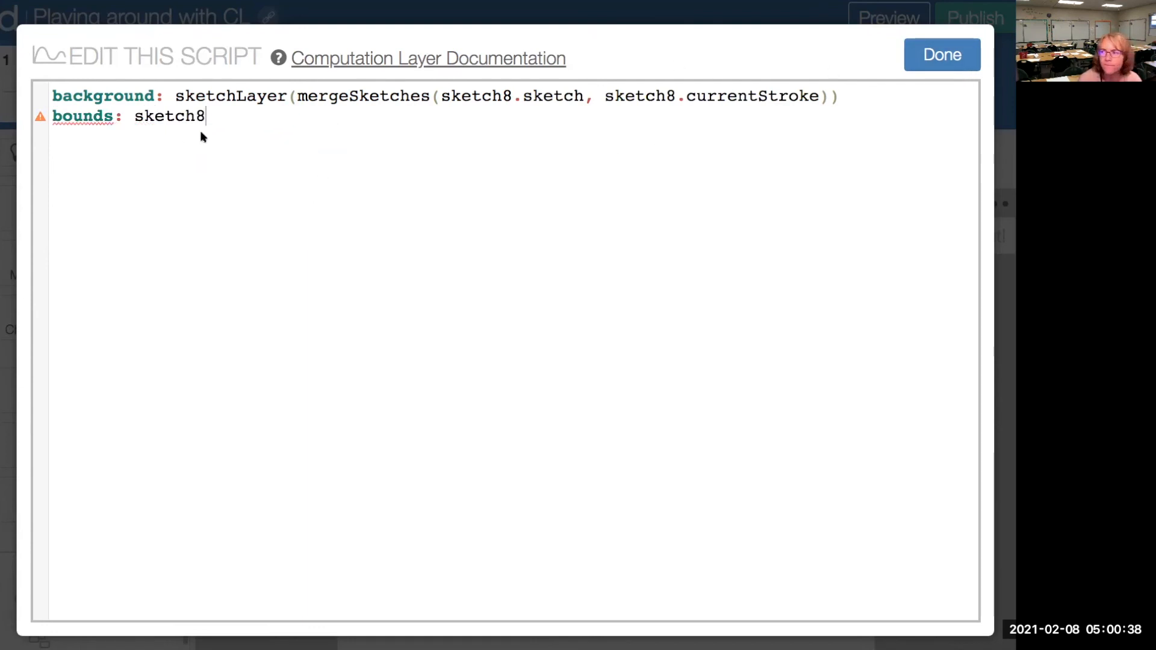
text(.b)
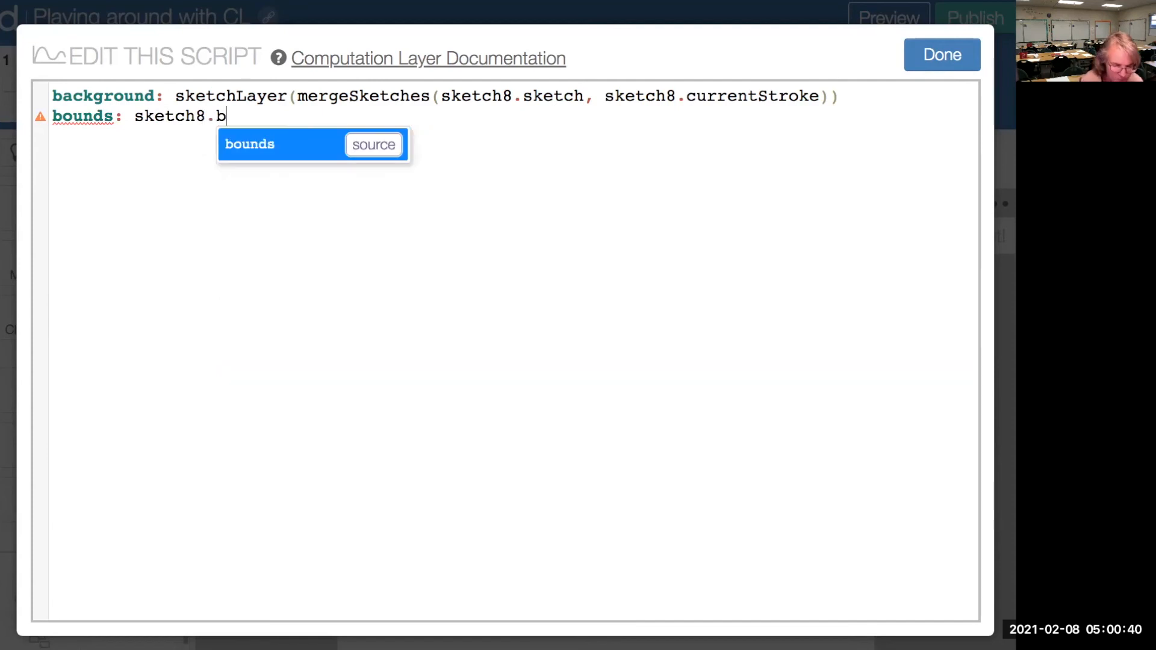
text(ounds)
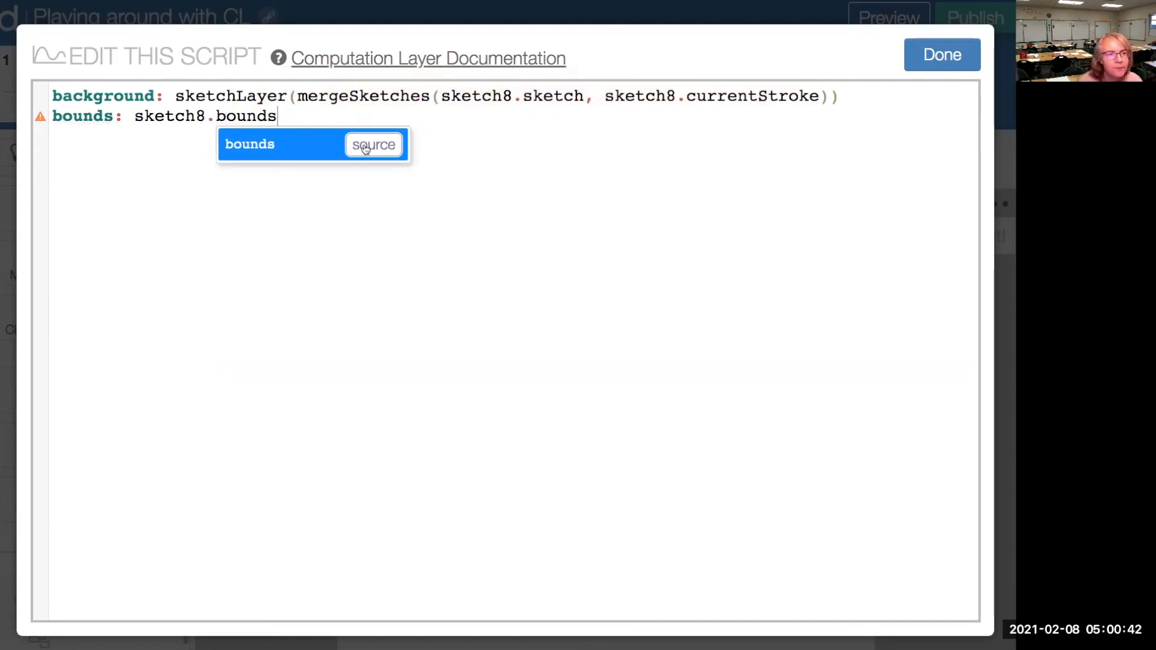
click(961, 62)
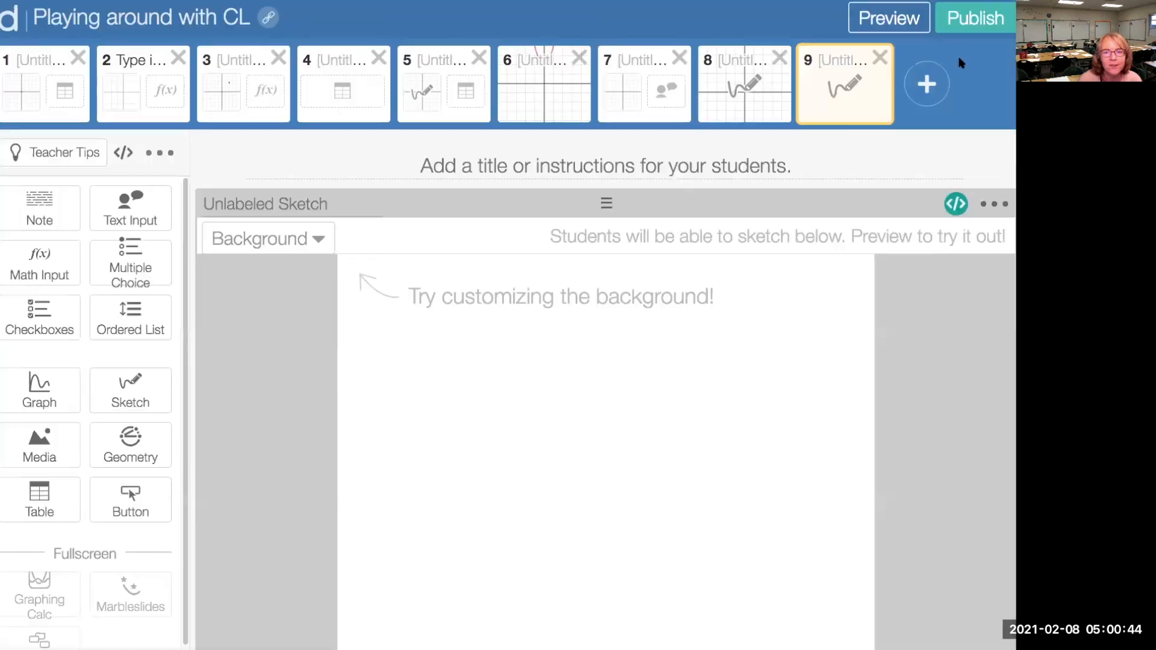
Step: Preview screen 8, draw a straight line from about (-8, -7.5) to (5.5, 7.5), and check how it carries over to screen 9
click(752, 109)
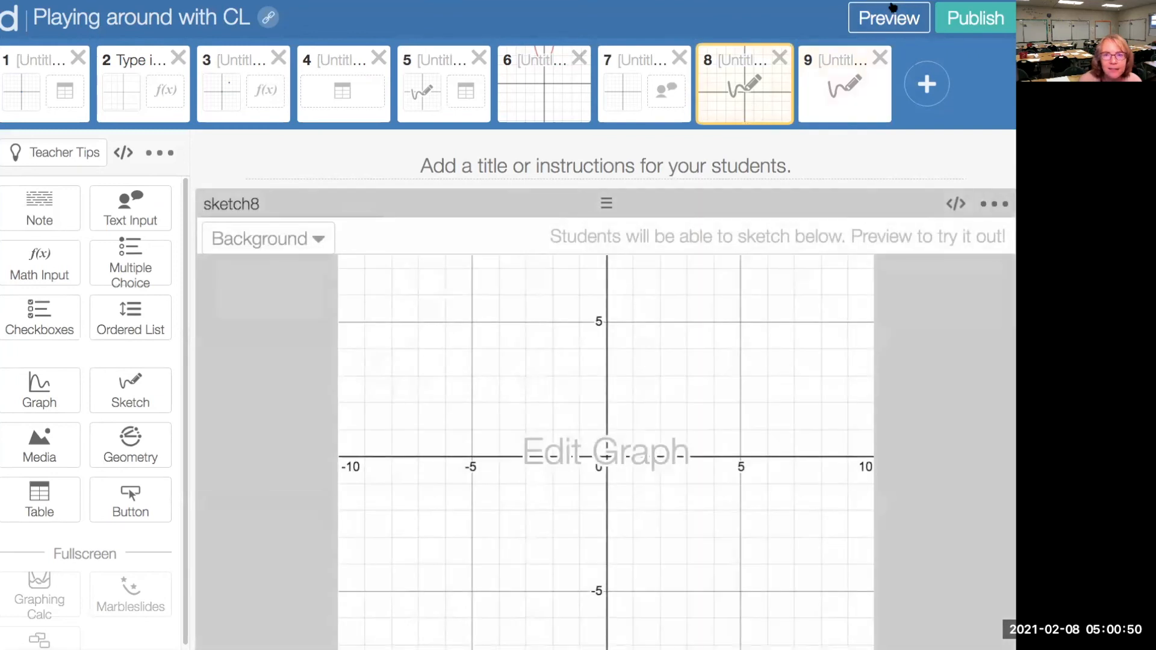
click(889, 19)
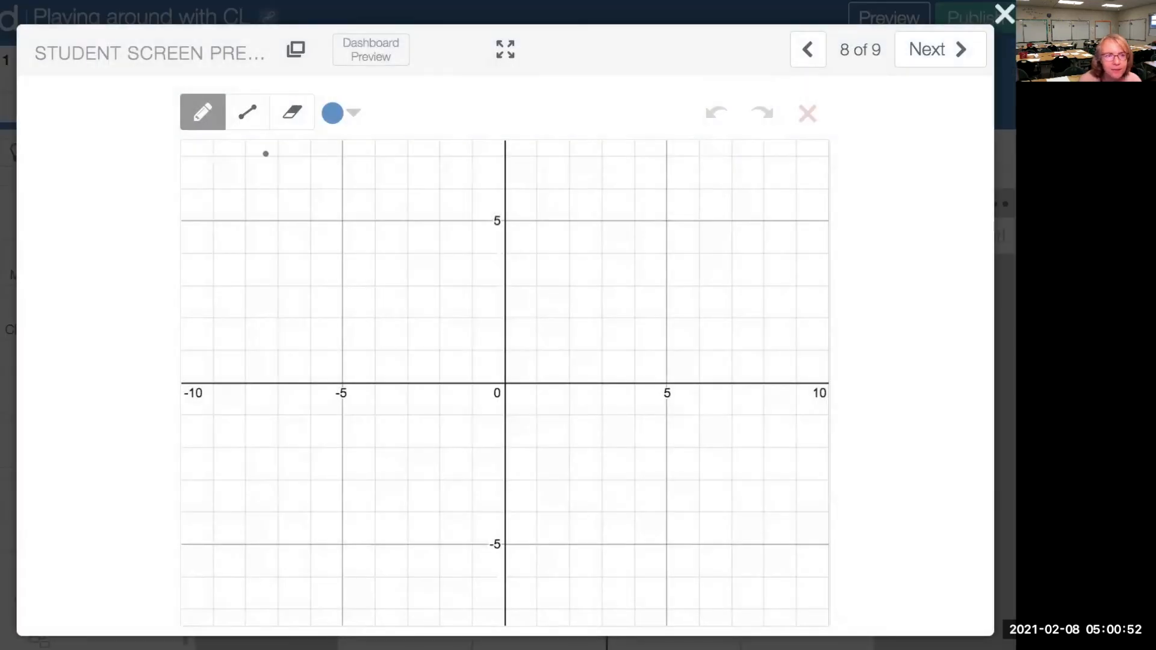
click(258, 123)
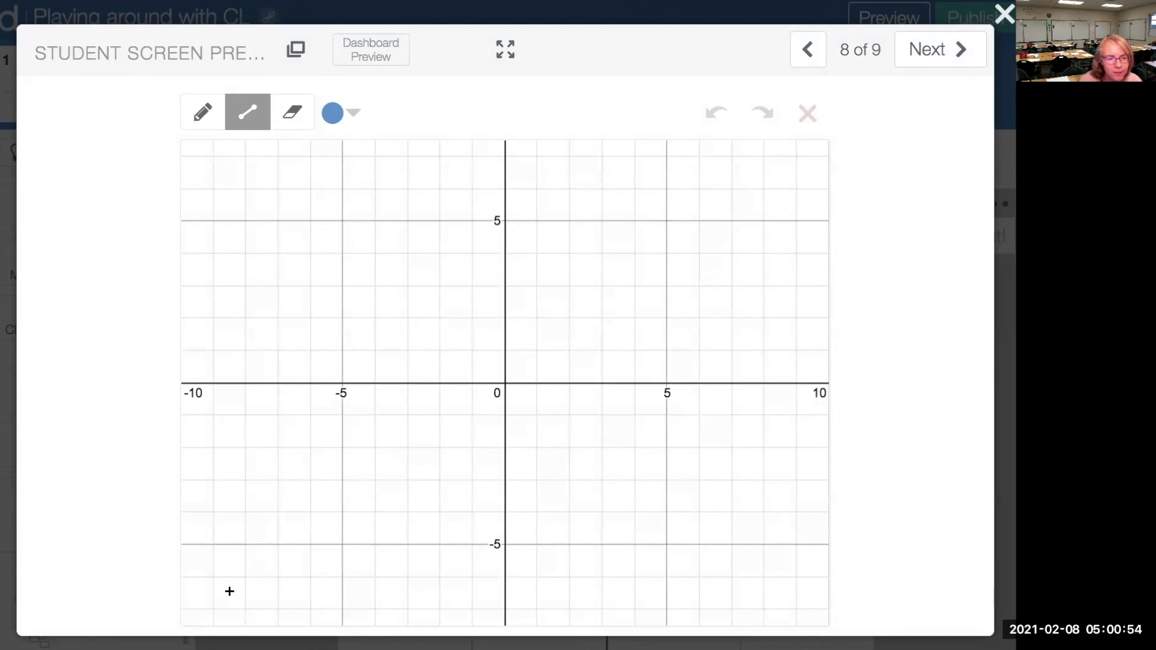
drag(246, 624, 681, 143)
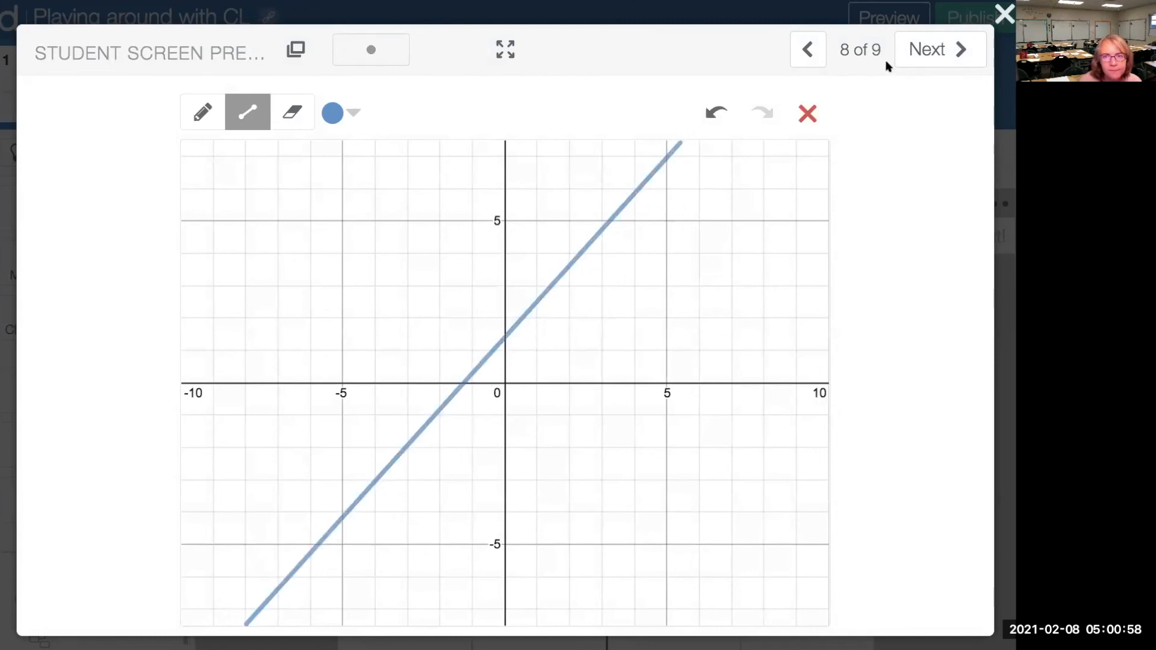
click(938, 53)
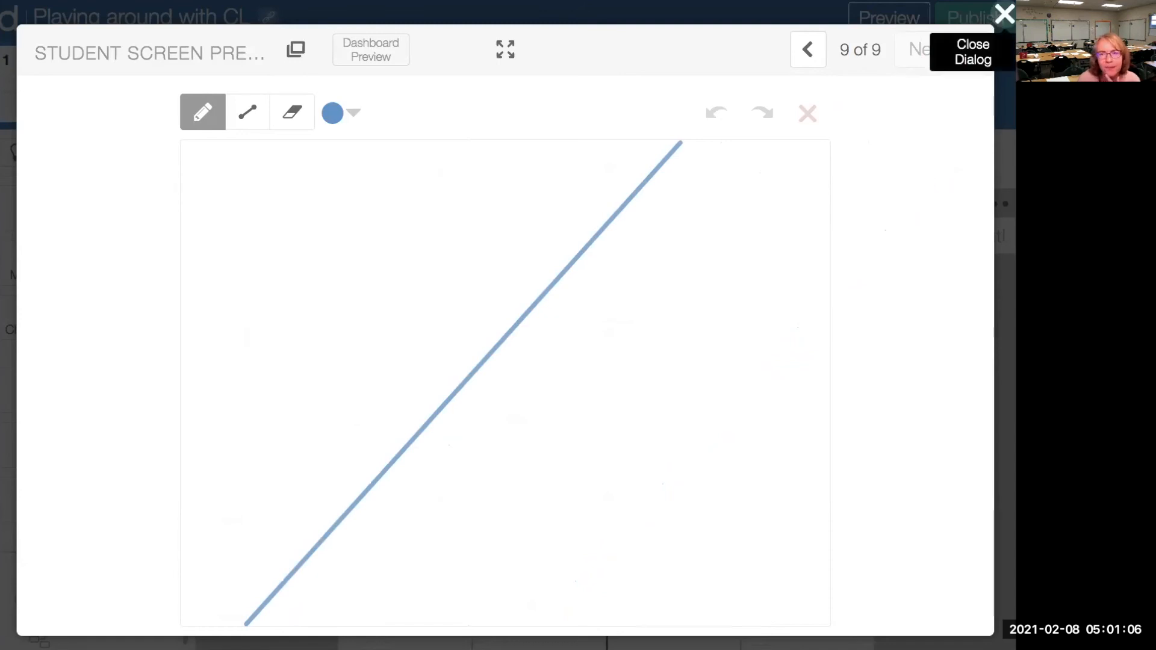
click(1002, 14)
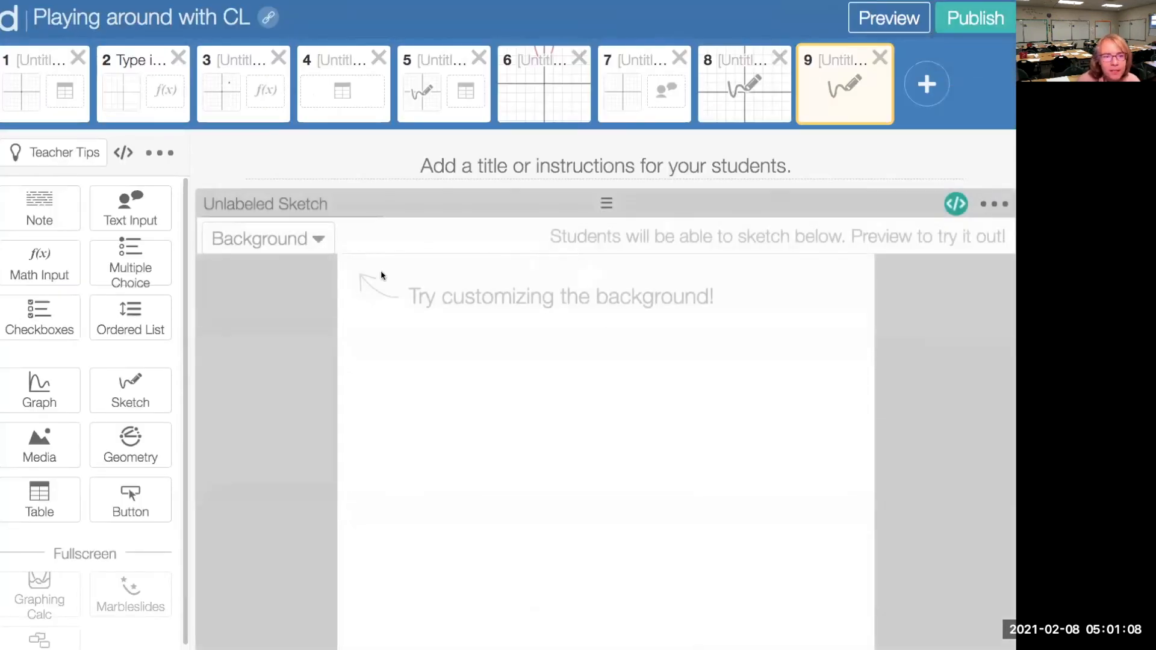
Step: Set the background of the screen 9 sketch to a graph
click(309, 244)
click(426, 361)
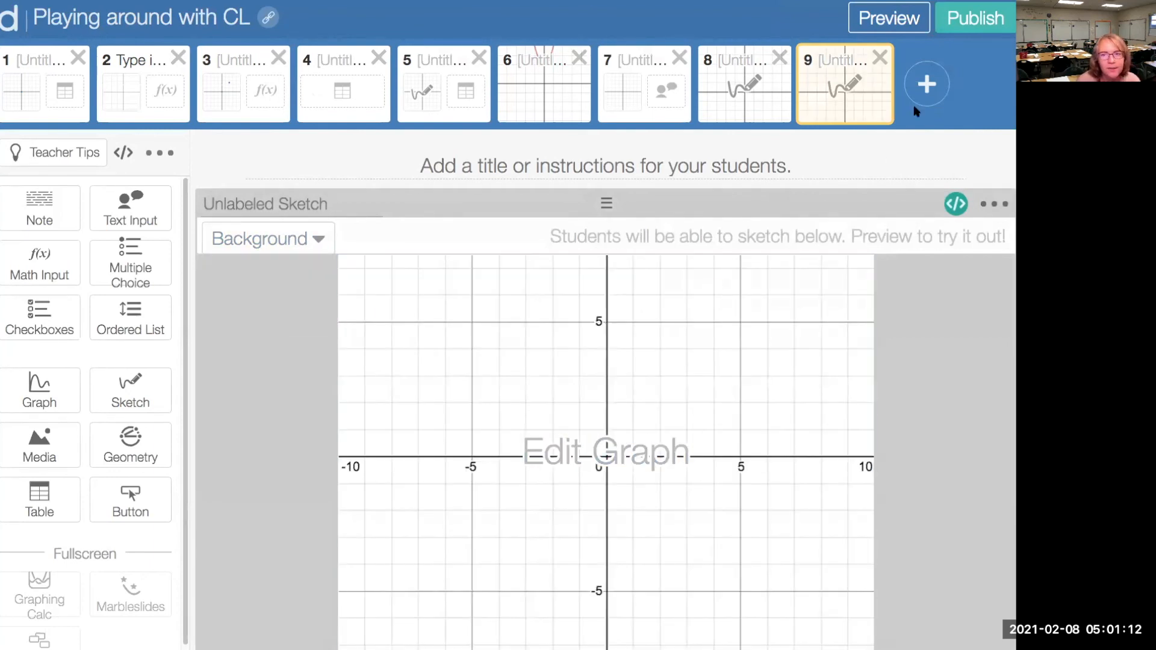
Step: Preview screen 8, draw a straight line from about (-10, -5) to (10, 5), and check how it carries over to screen 9
click(761, 96)
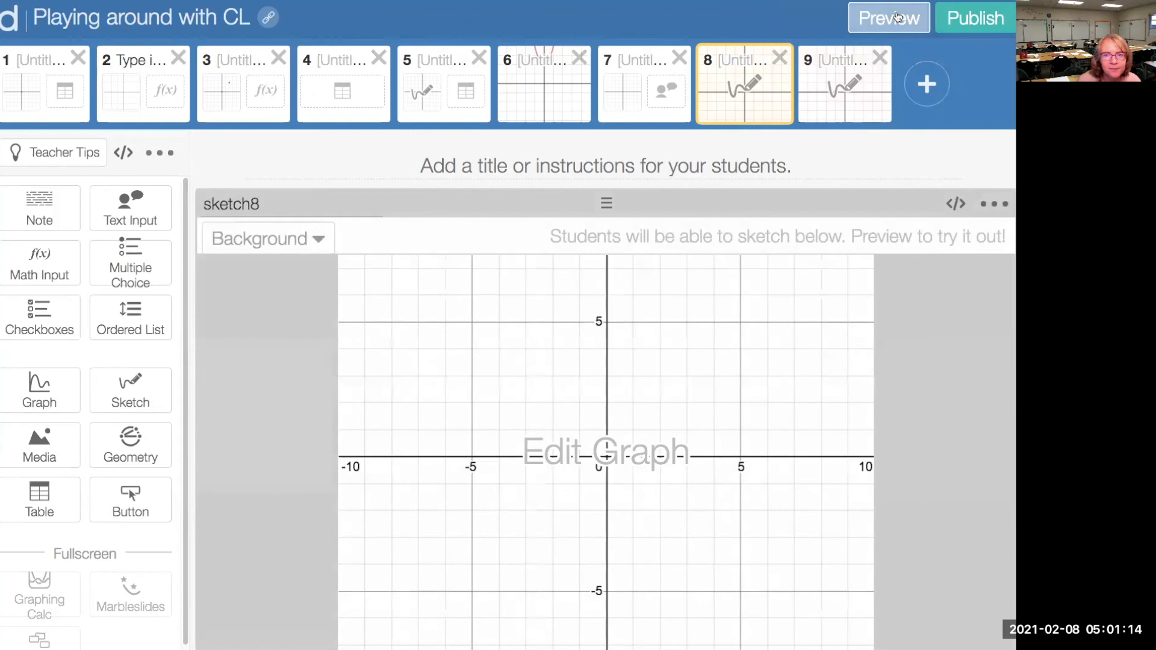
click(889, 18)
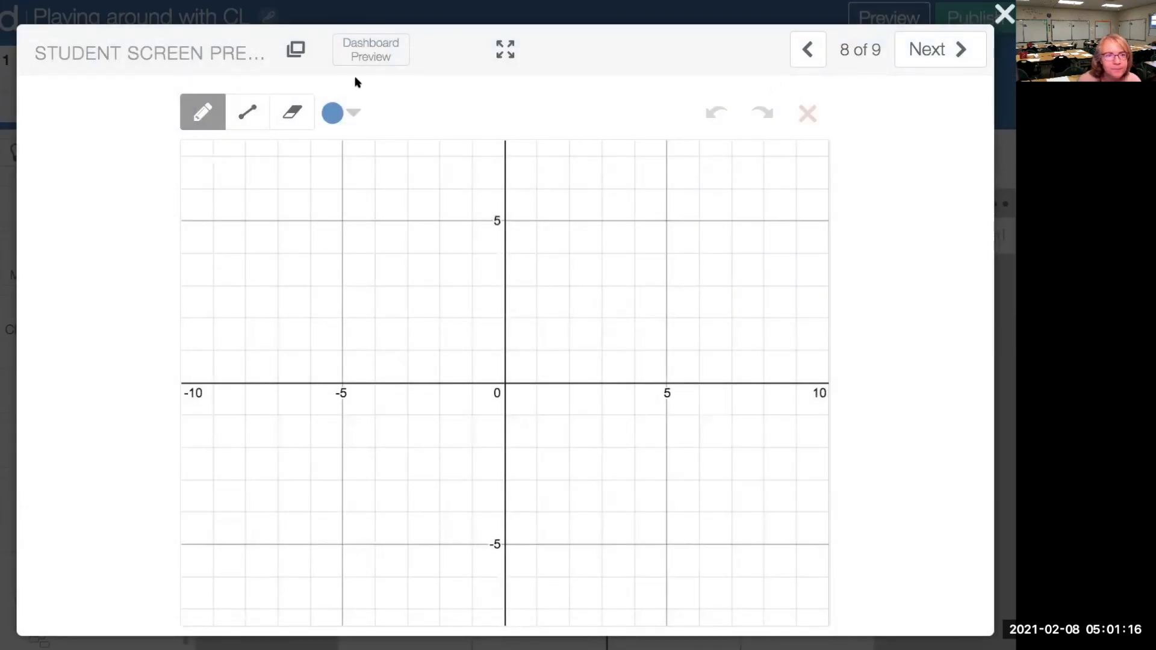
click(246, 115)
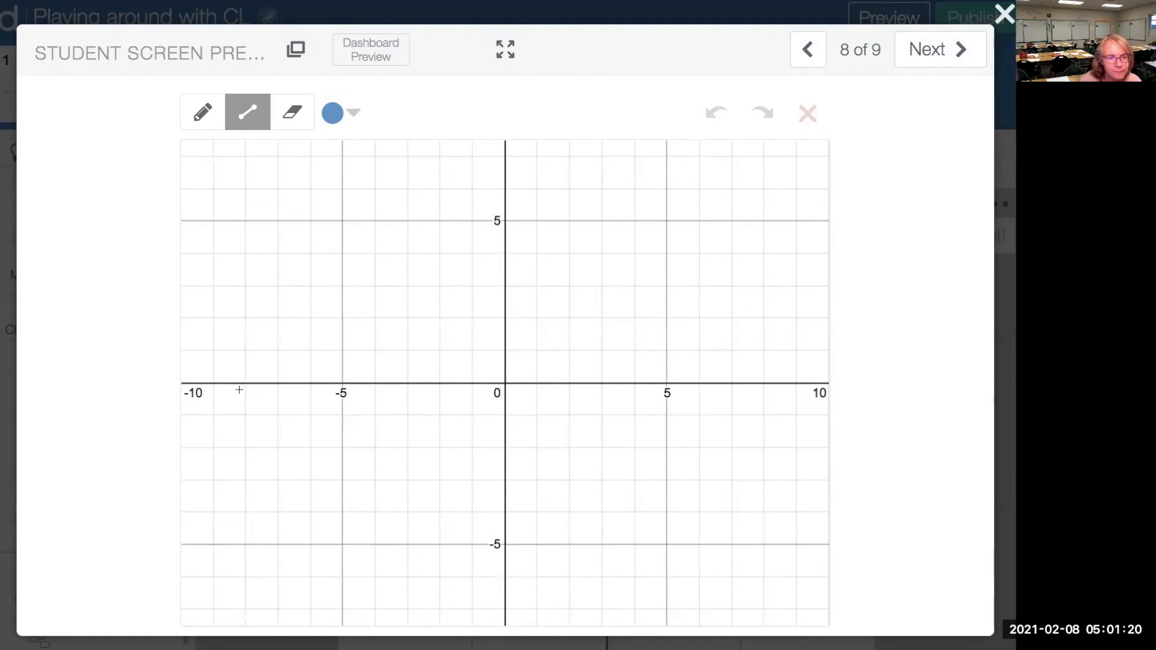
drag(184, 544, 828, 220)
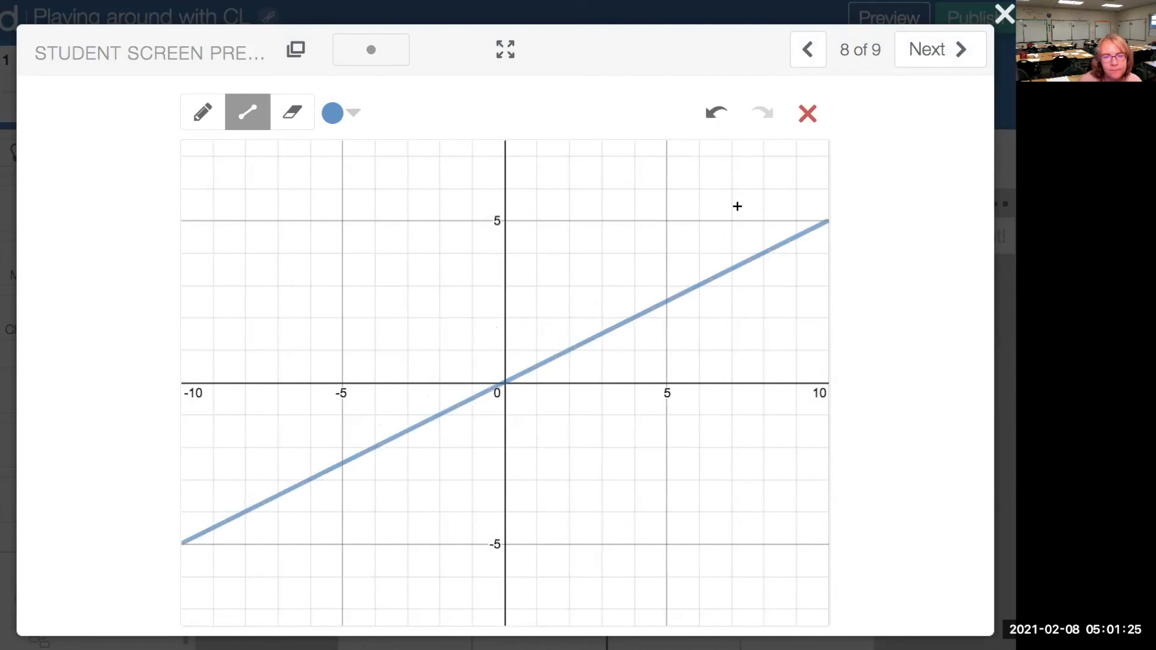
click(918, 52)
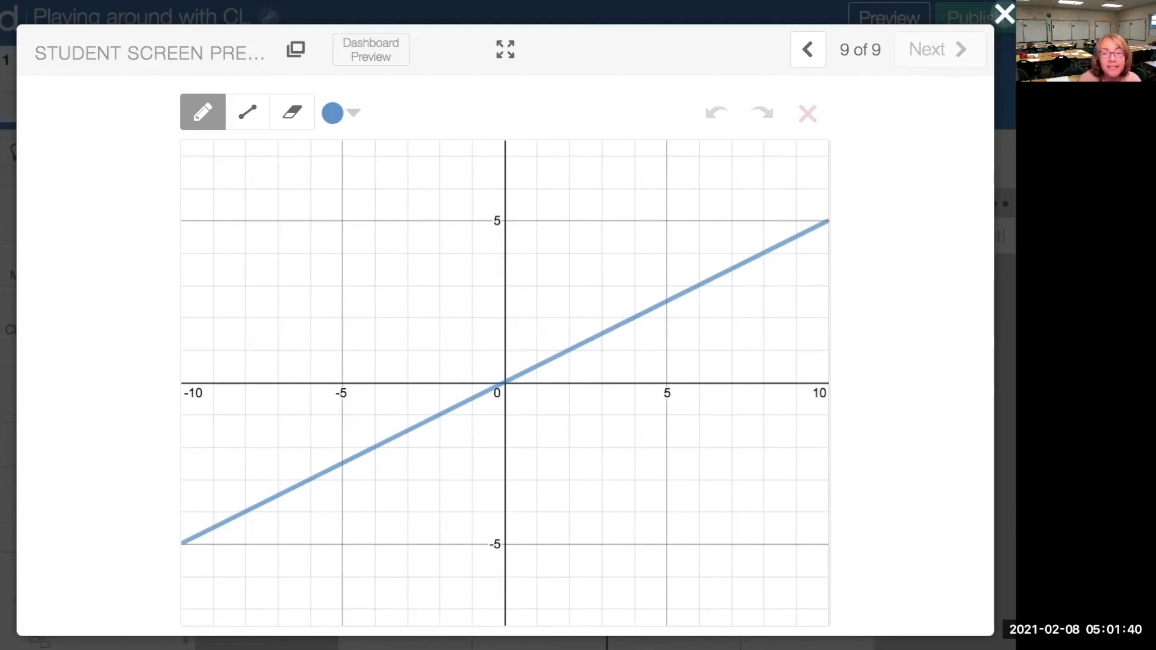
click(1005, 14)
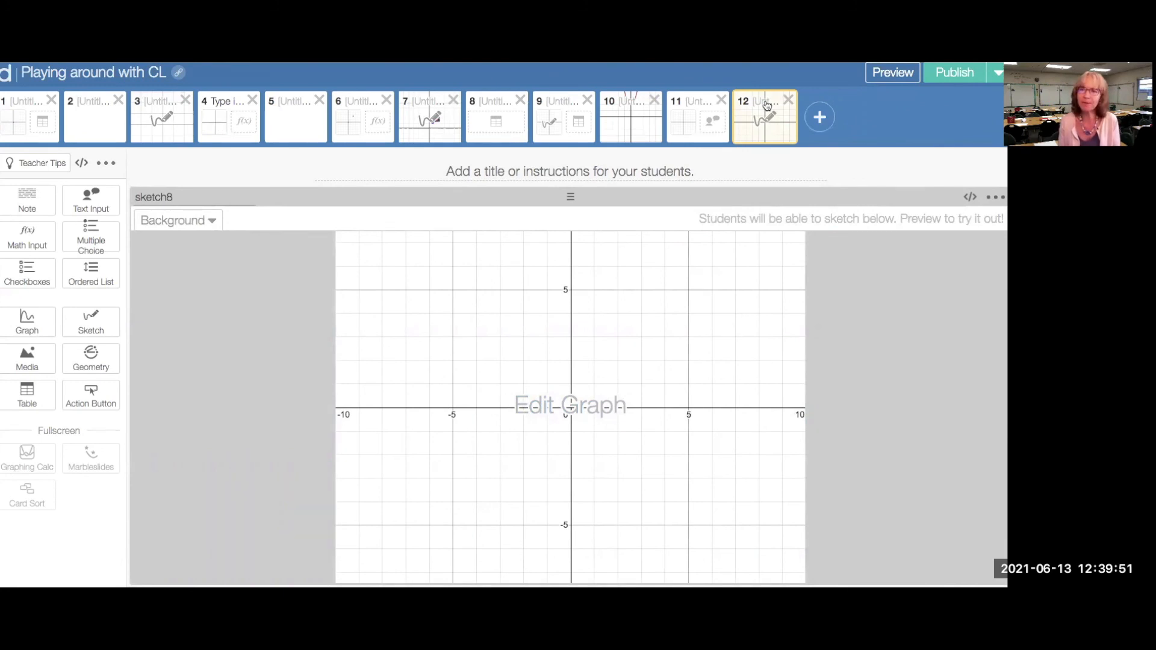
Step: Add a new screen 13 with a table and enter cellContent(0,1):t4.cellContent(0,1) in the table's script
click(820, 118)
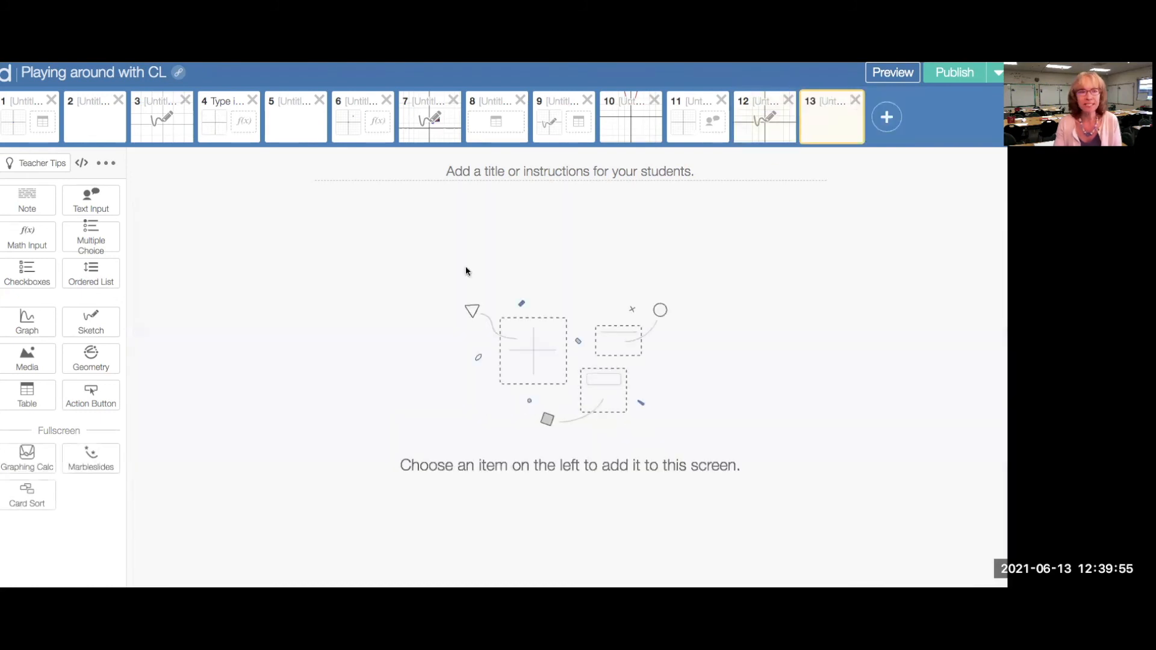
click(33, 399)
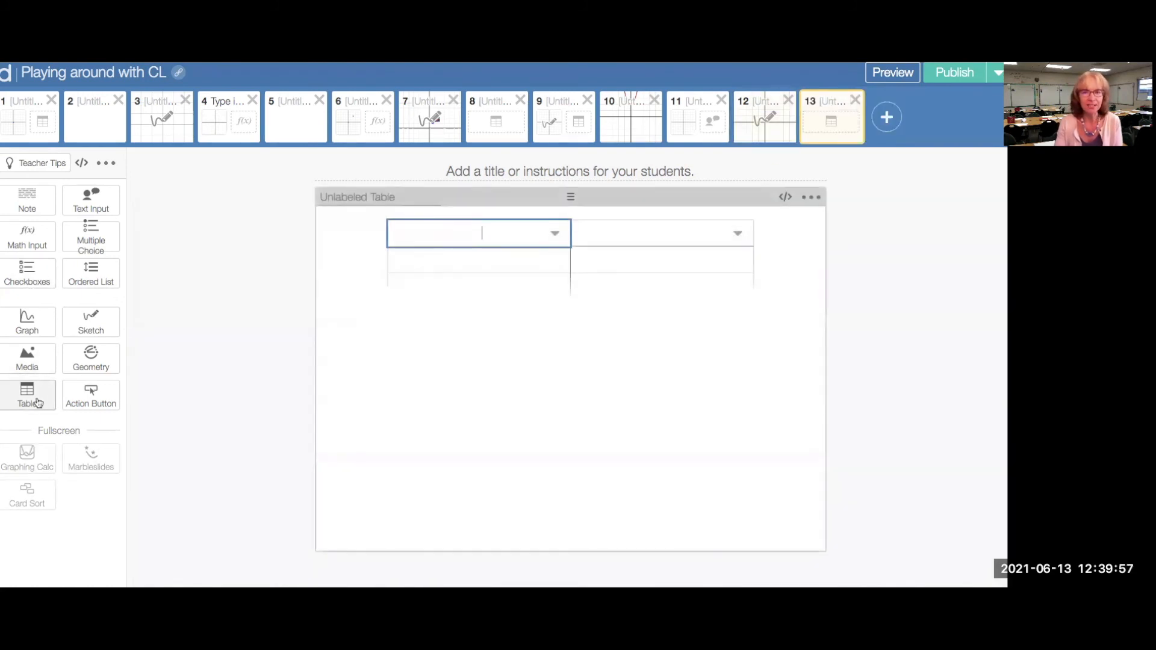
click(785, 199)
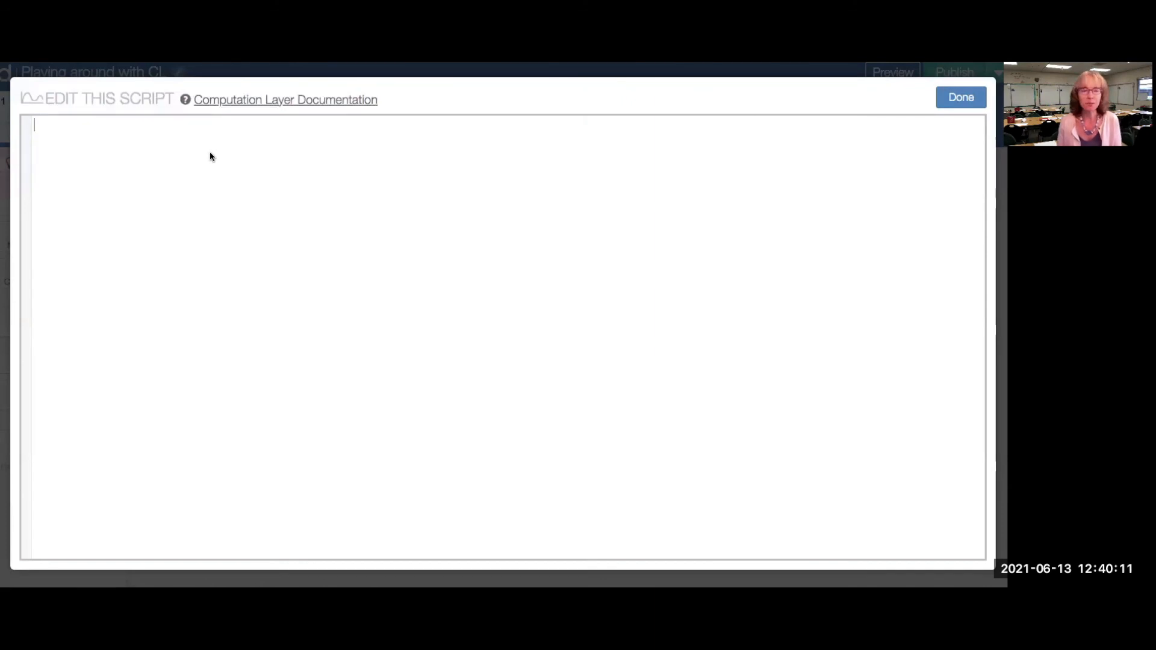
text(cellContent(0,1):t4.cellContent(0,1))
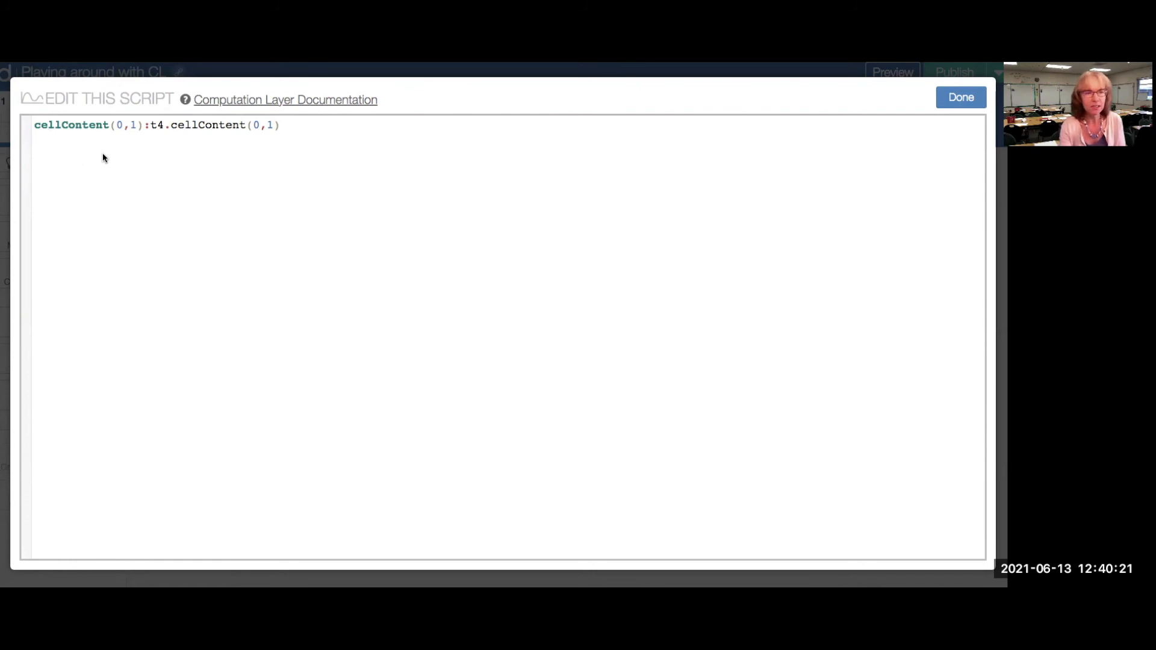
Step: Add nine blank lines below the first script line and enter cellContent(0,2): on all of them at once
key(Return)
key(Return)
key(Return)
key(Return)
key(Return)
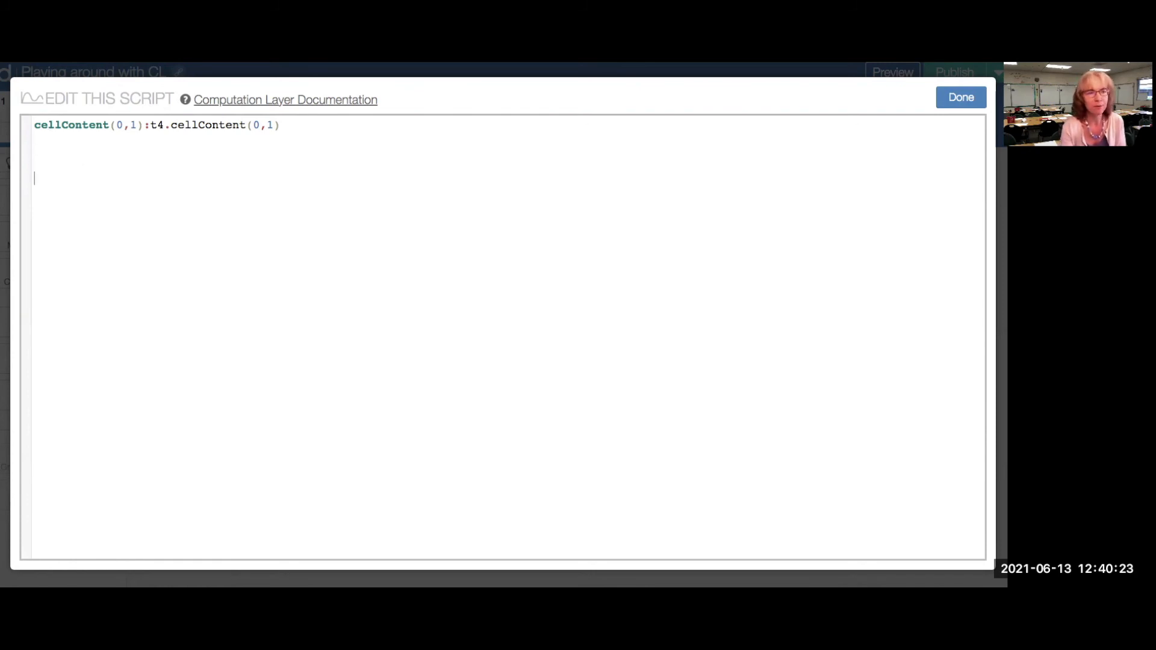
key(Return)
key(Return)
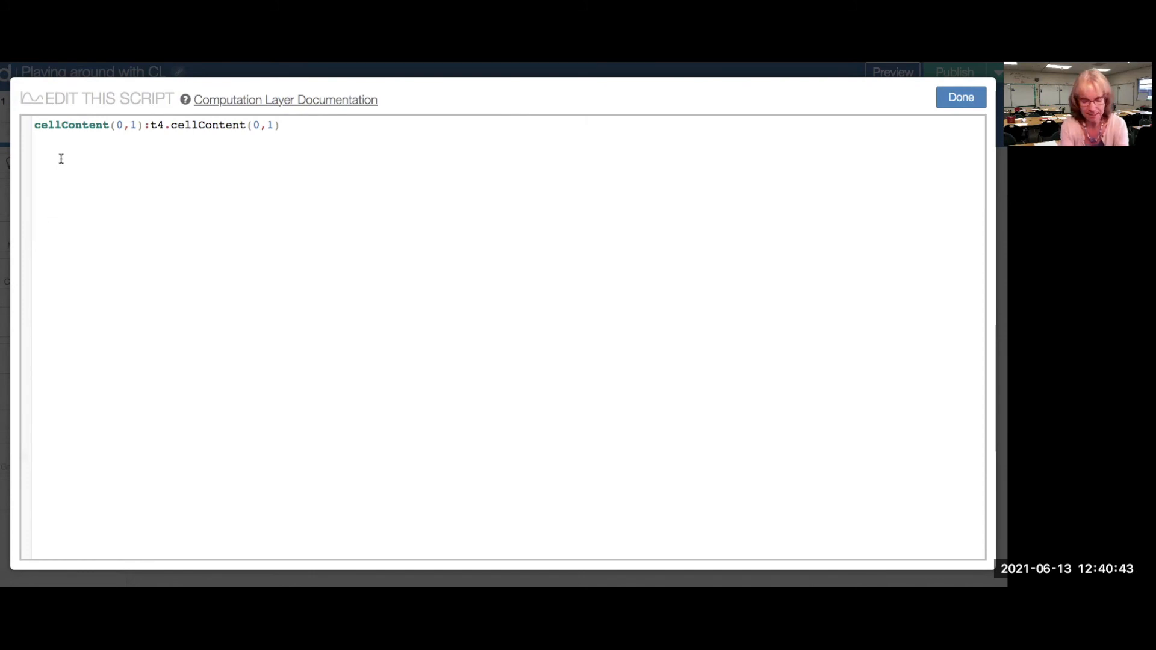
text(cl)
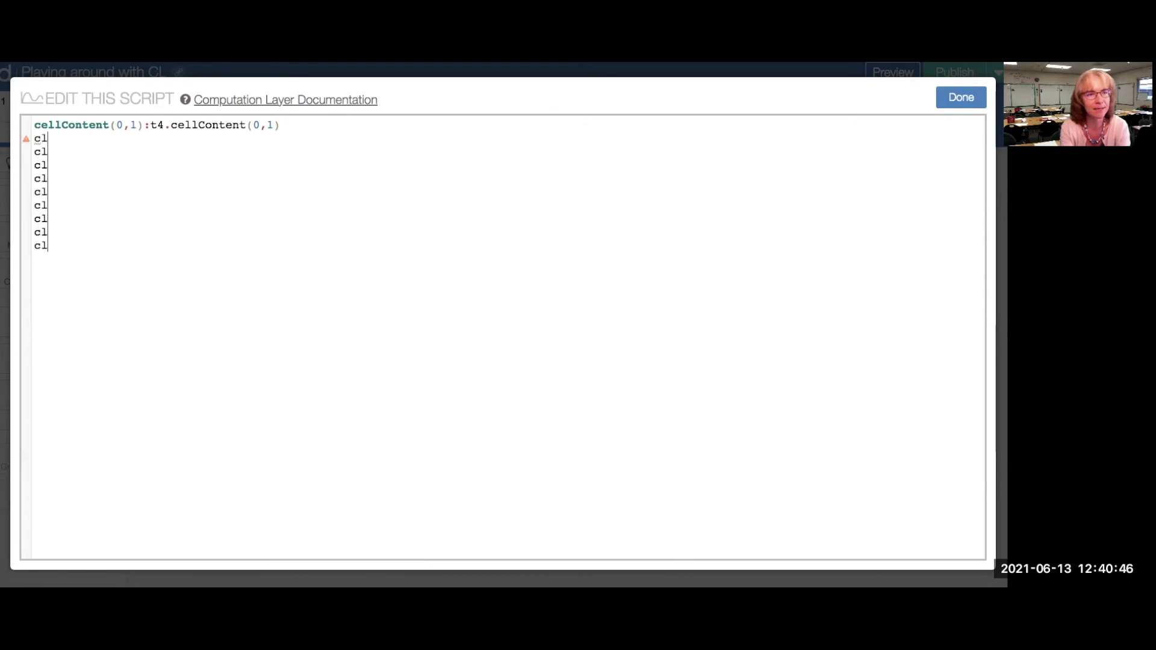
key(BackSpace)
text(ell)
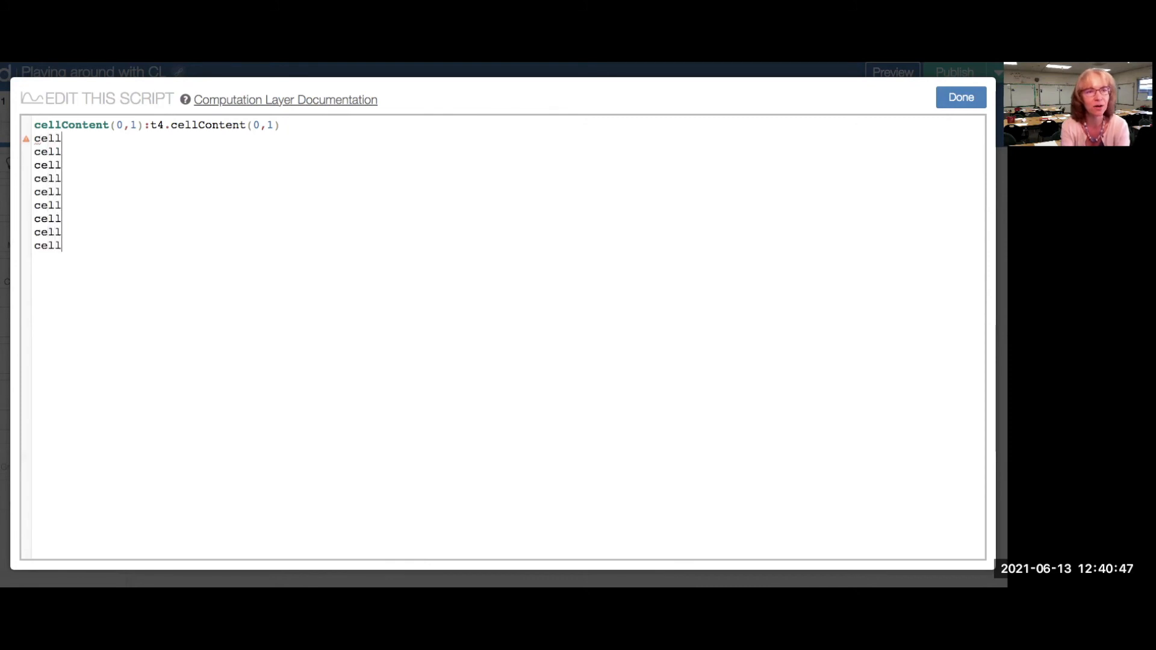
text(Content)
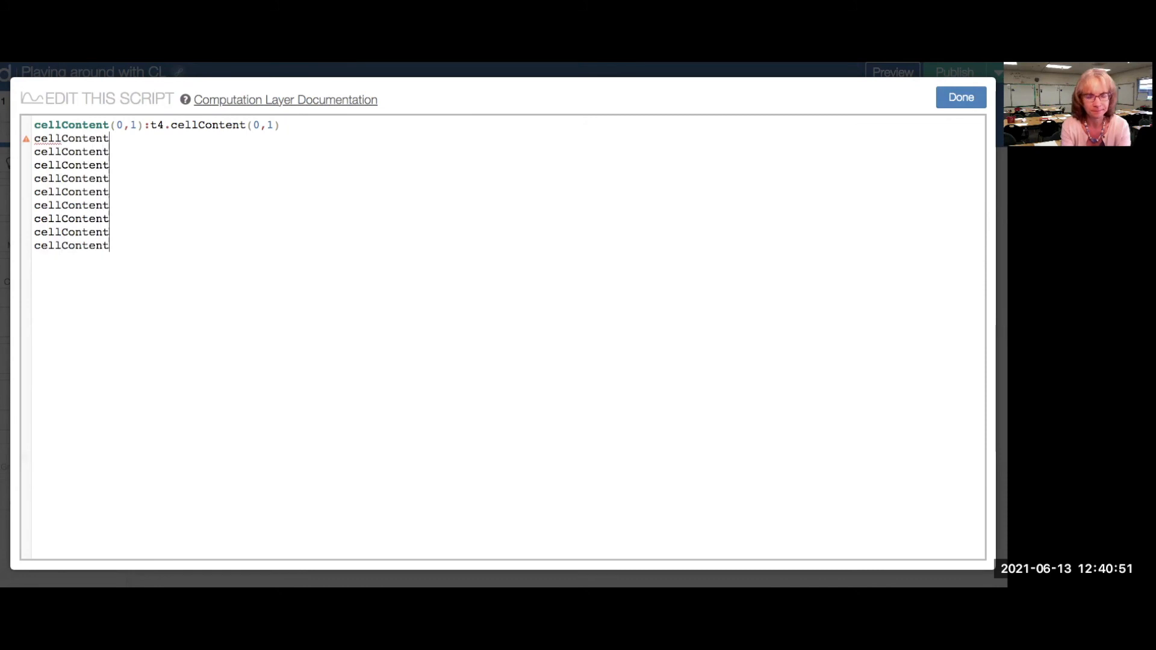
text((0,2):)
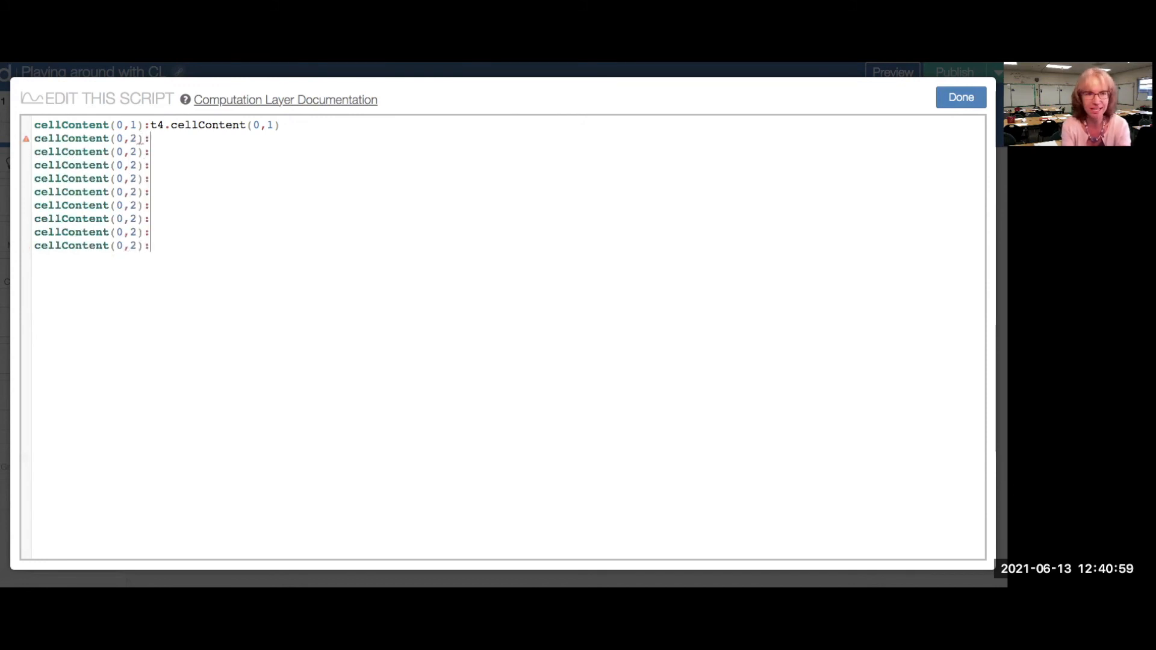
Step: Complete all nine cellContent(0,2): lines simultaneously with t4.cellContent(0,2)
text(t4)
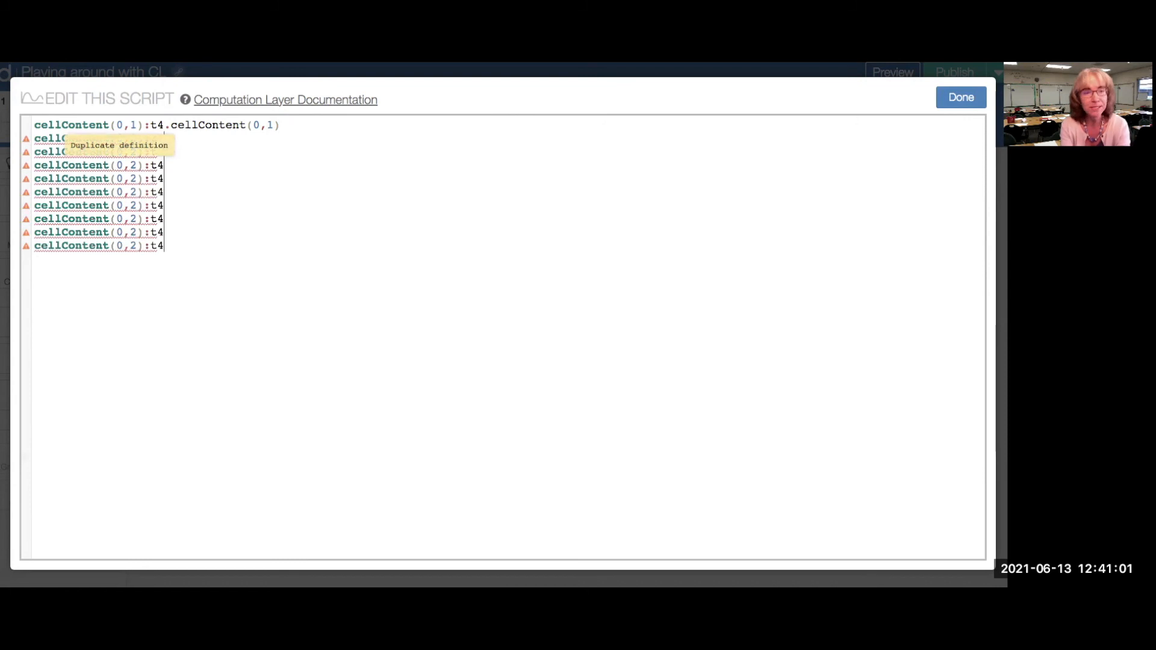
text(.ce)
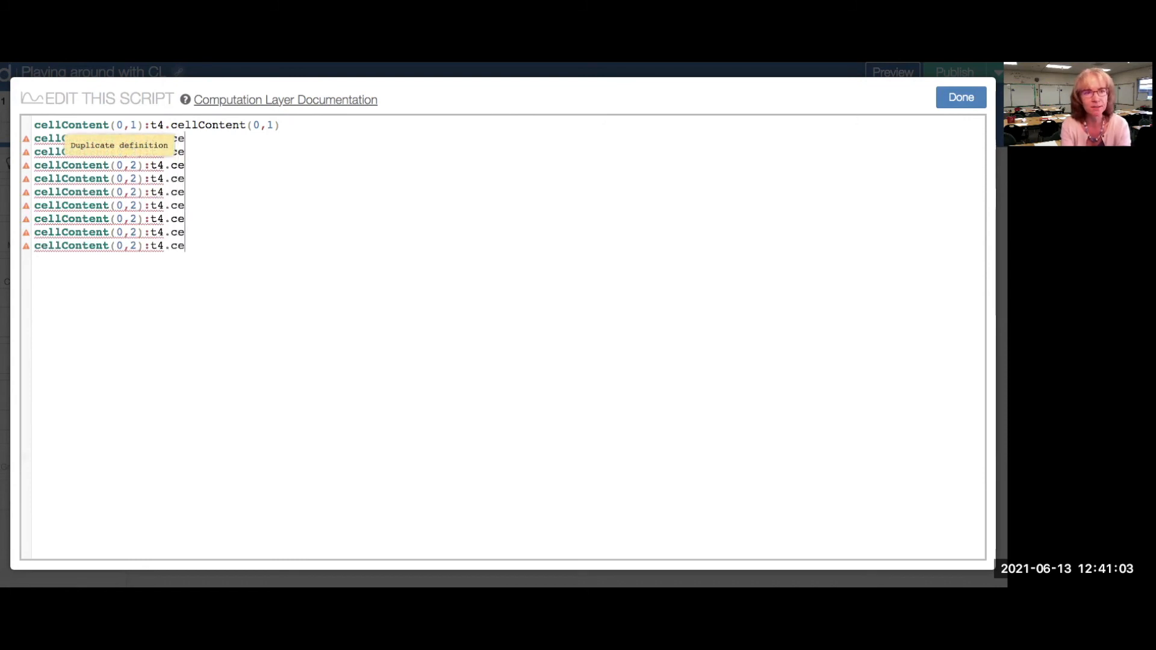
text(llCont)
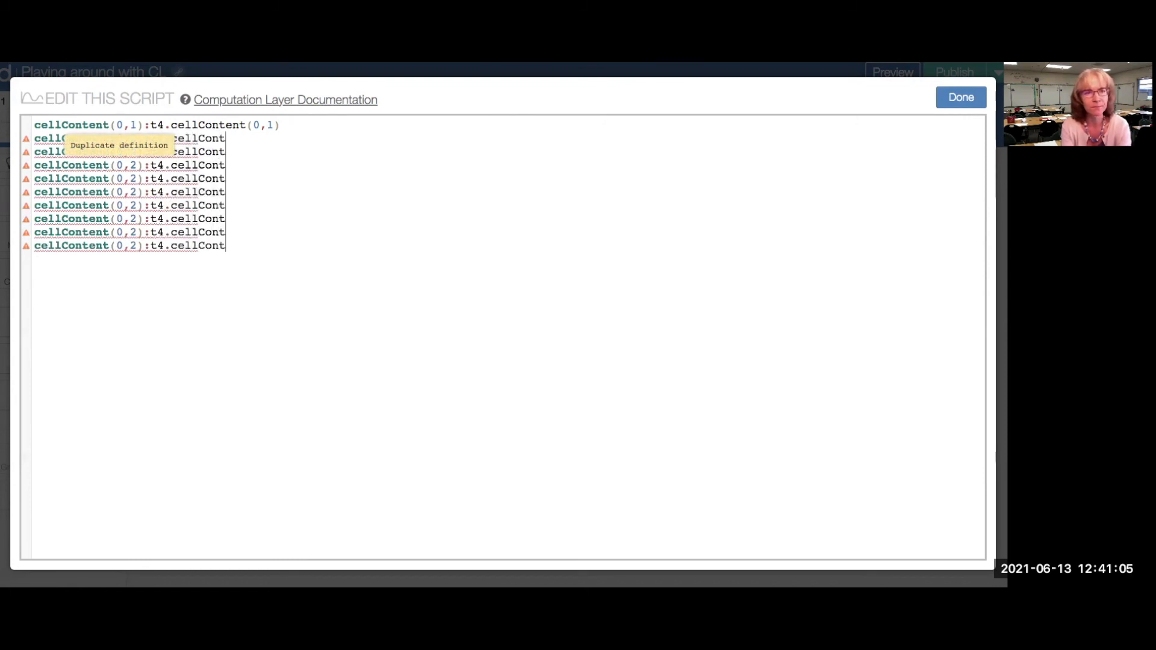
text(ent()
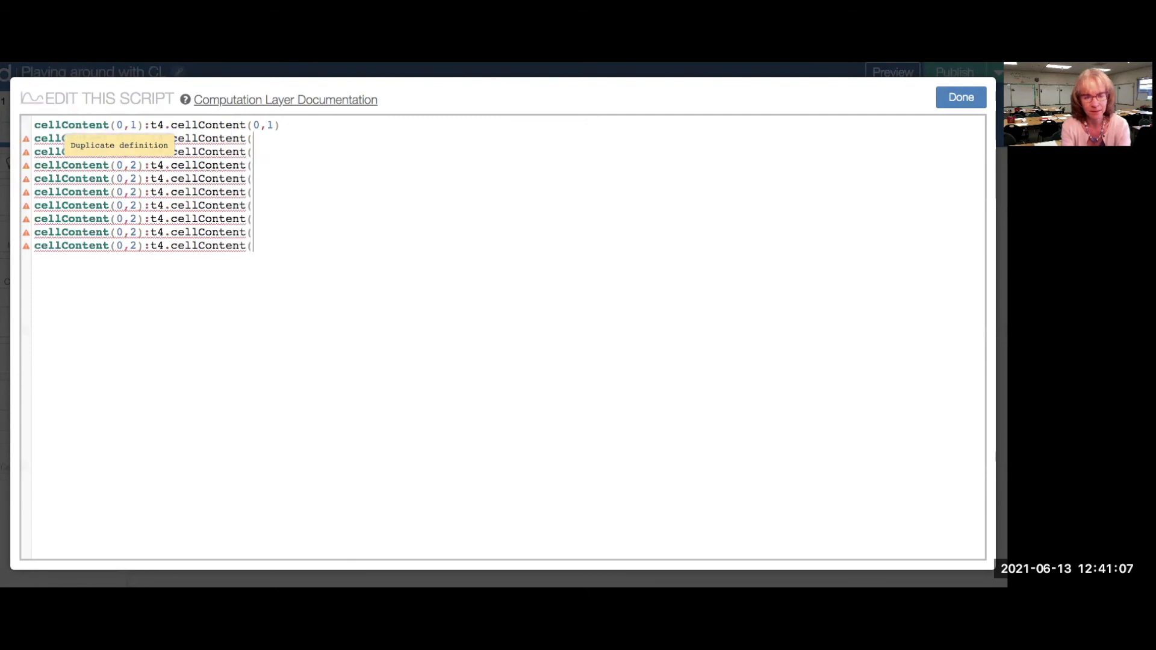
text(0,2)
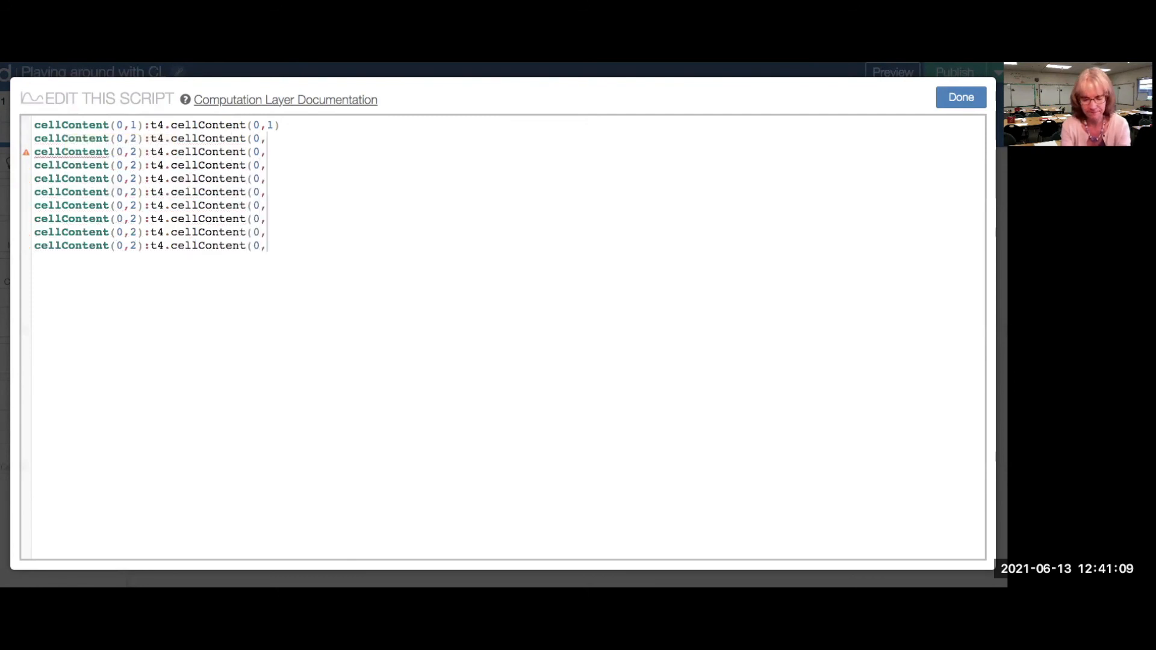
text())
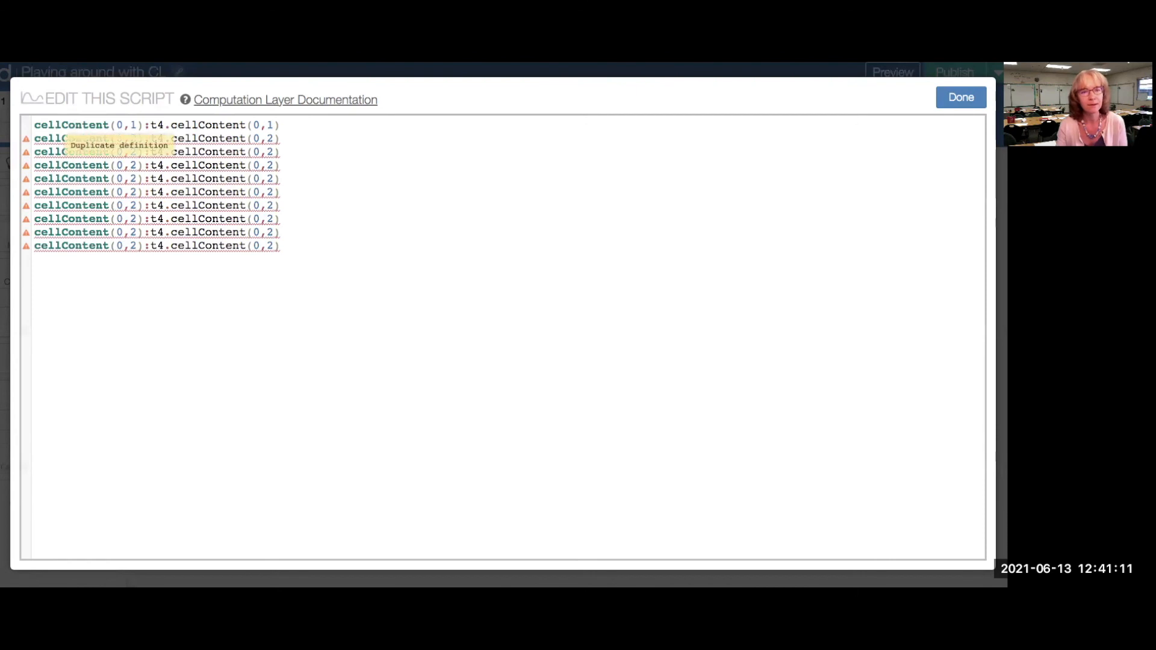
click(285, 204)
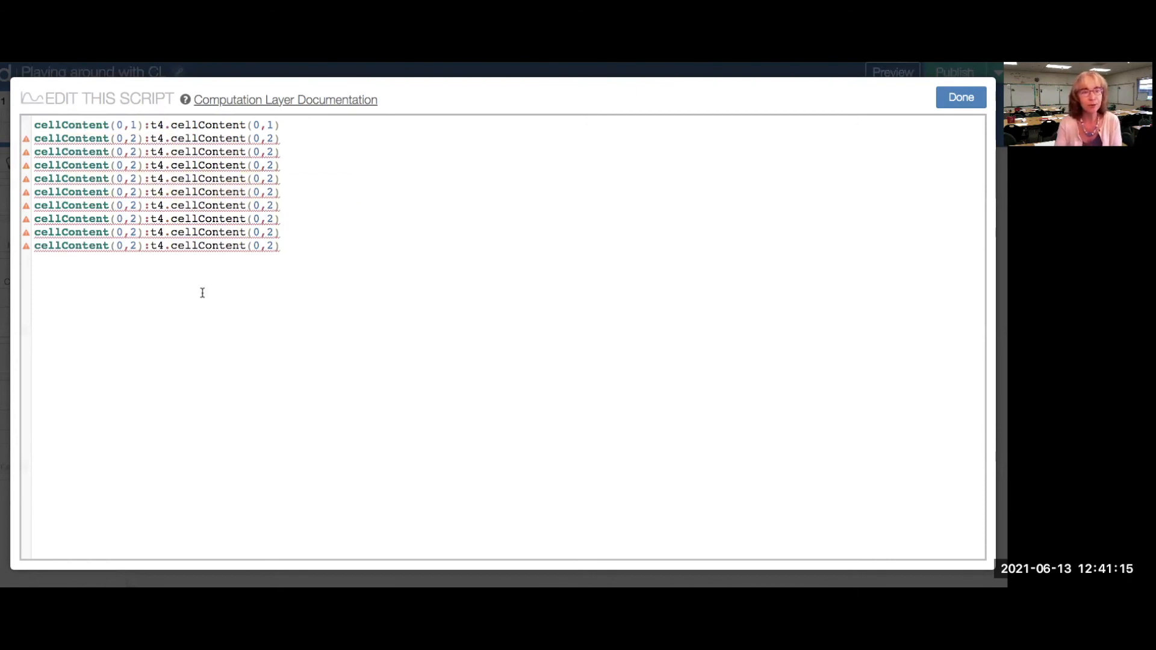
Step: Change the table reference from t4 to t5 in all ten script lines at once
click(162, 125)
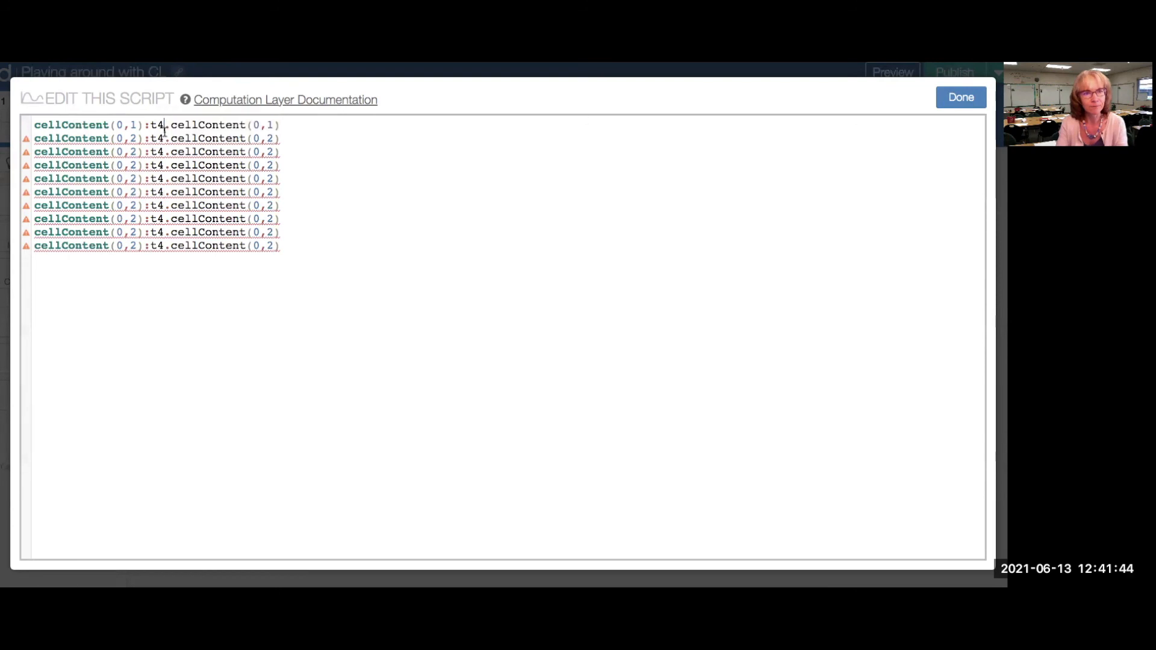
drag(165, 130, 167, 250)
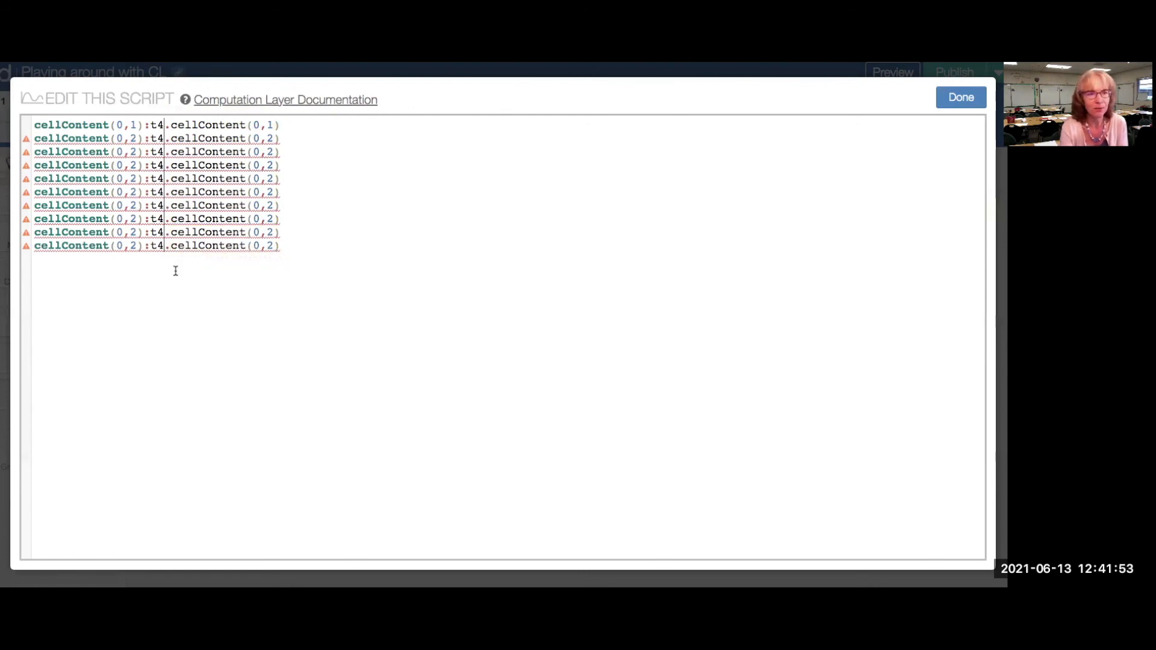
key(BackSpace)
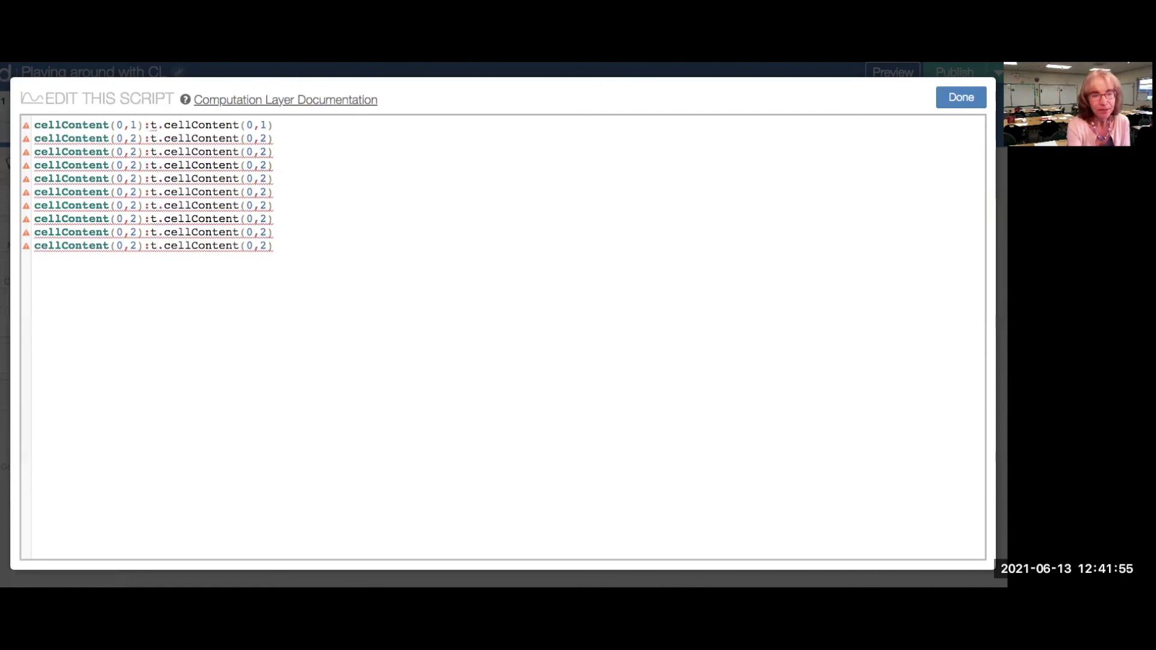
text(5)
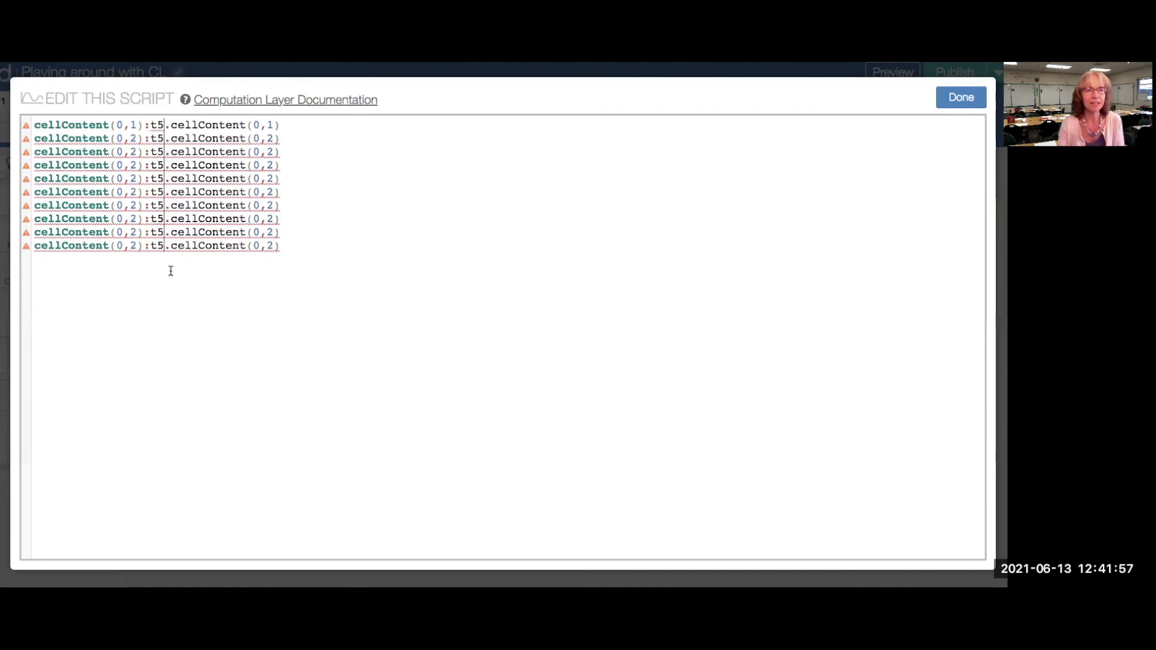
Step: Set the row index before the colon to 1 in the third and fourth script lines together, and finish editing the script
mouse_move(117, 150)
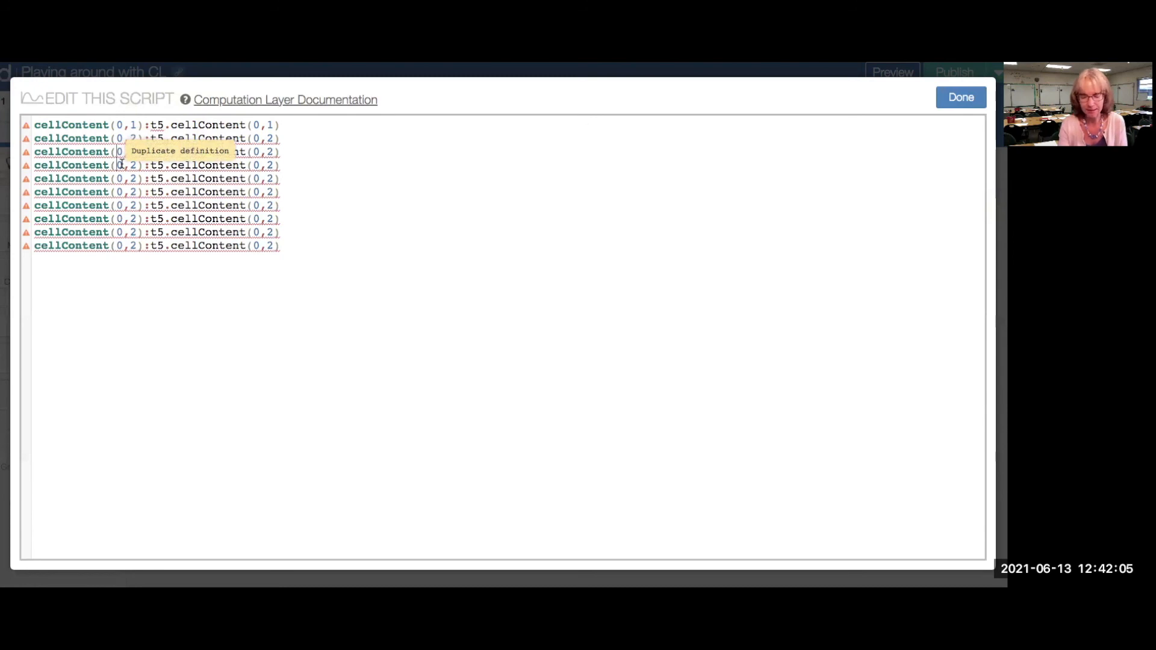
key(Delete)
text(1)
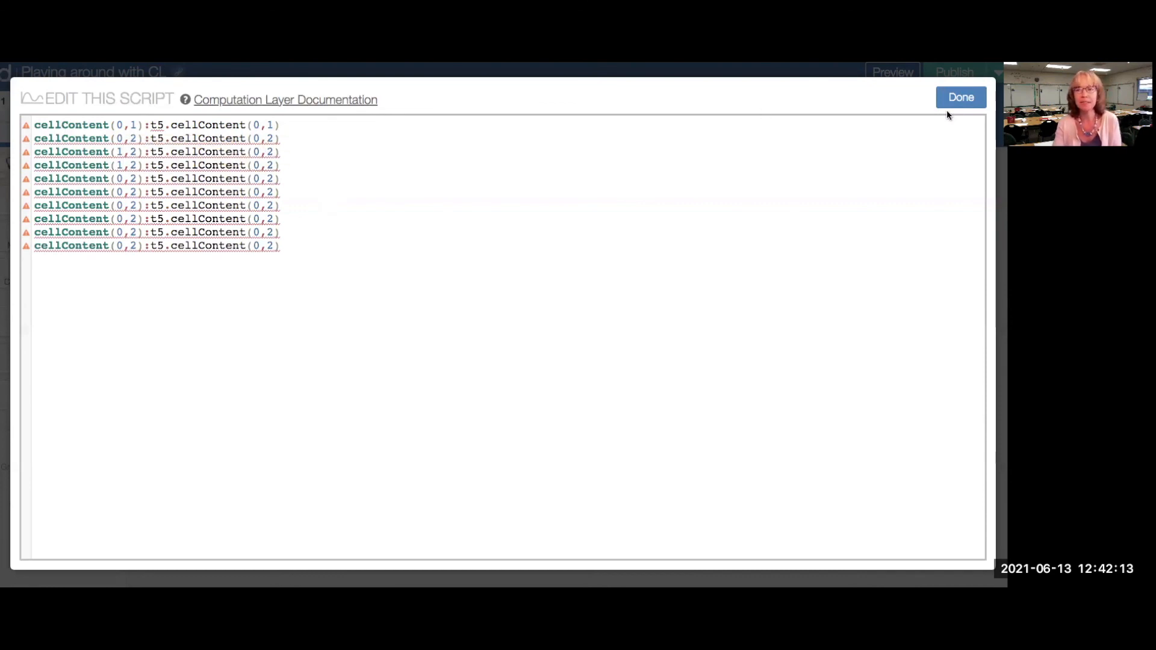
click(961, 103)
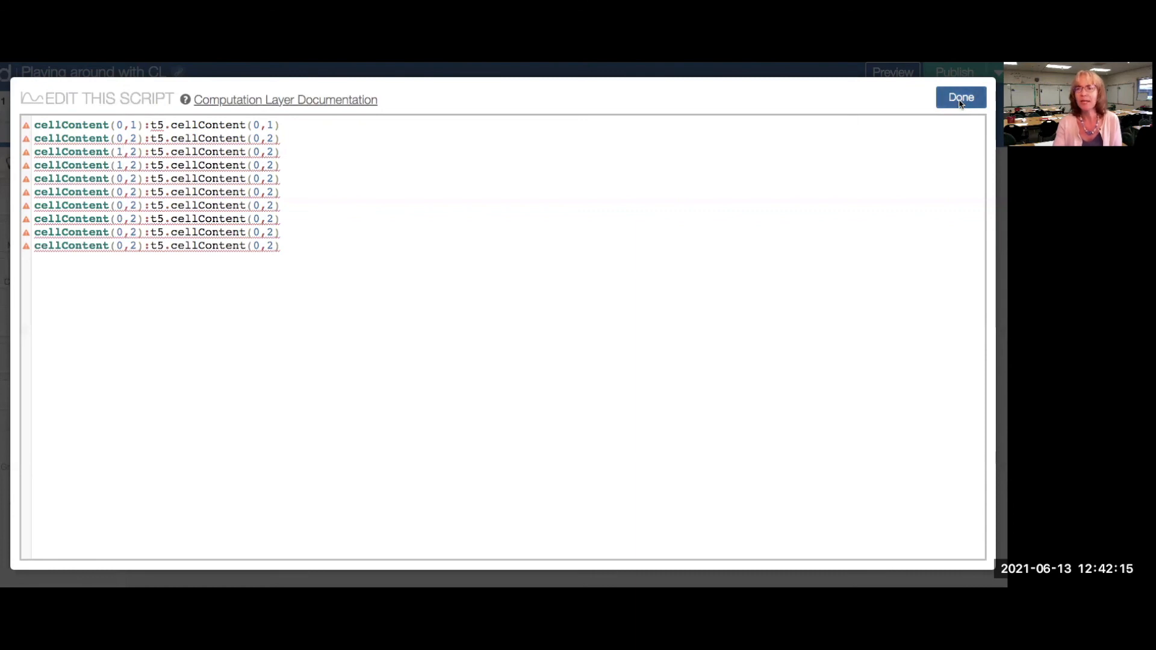
Step: Add a new screen containing a graph and open that graph for editing
click(886, 118)
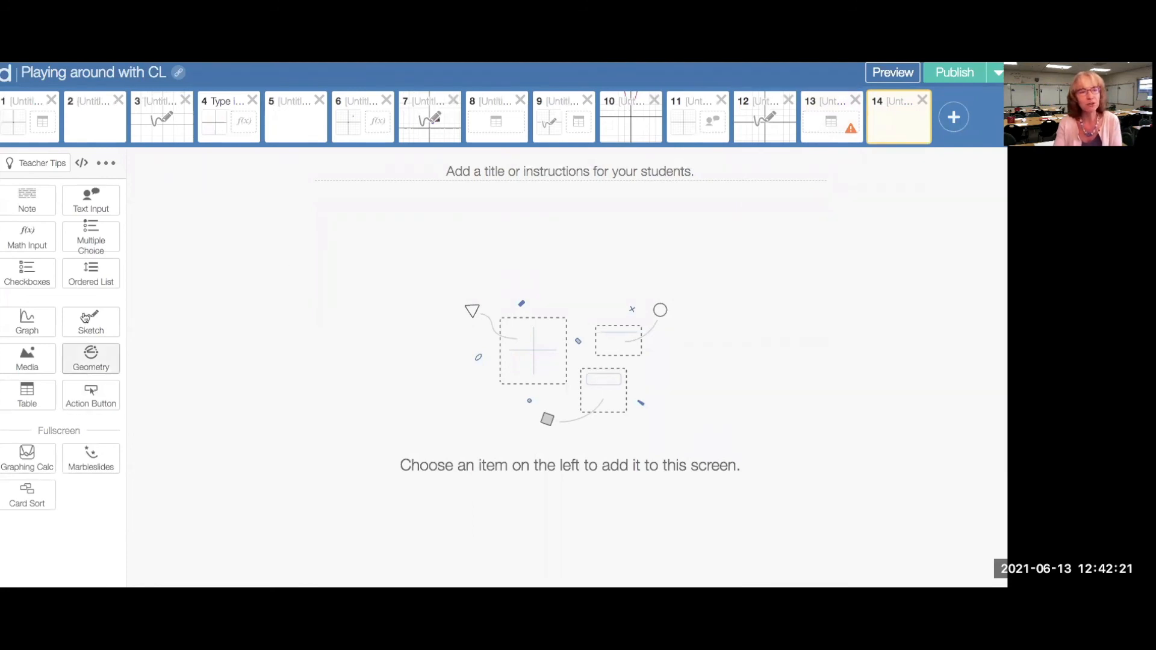
click(25, 322)
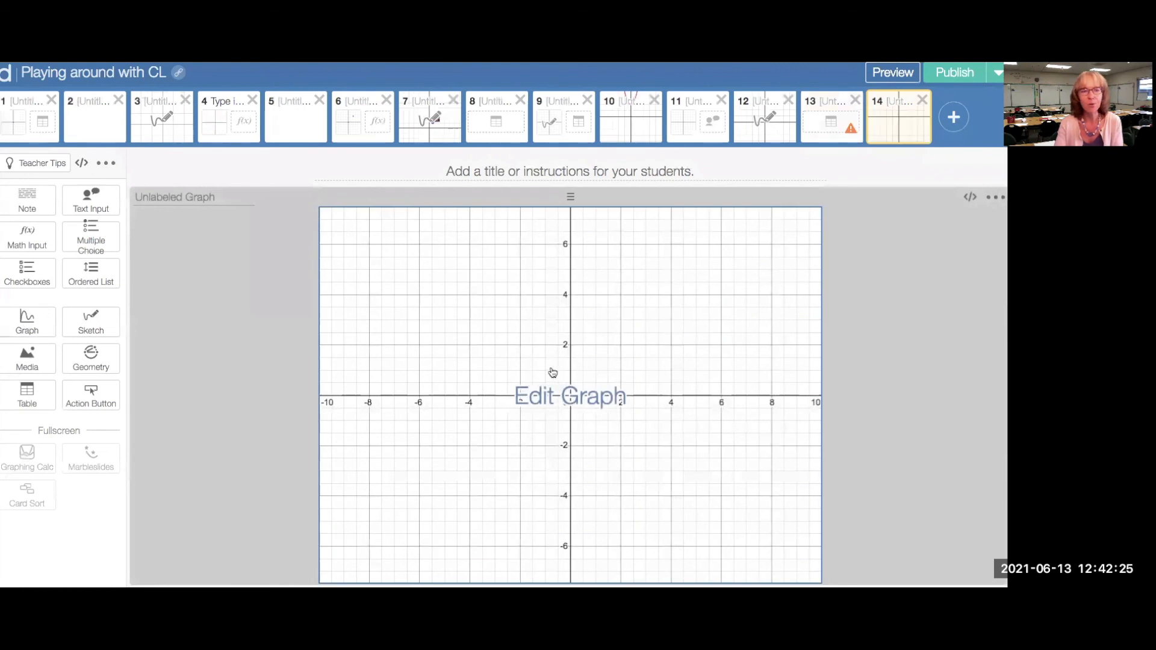
click(554, 400)
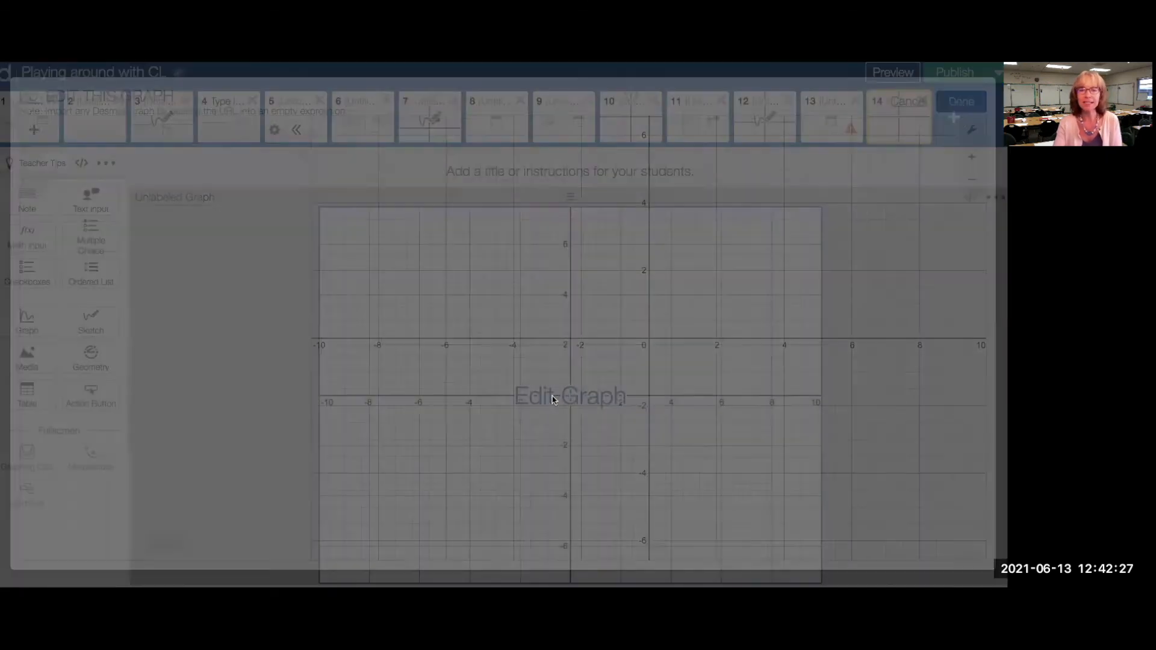
Step: Enter the point (a,b) in the graph and add sliders for both variables
click(142, 161)
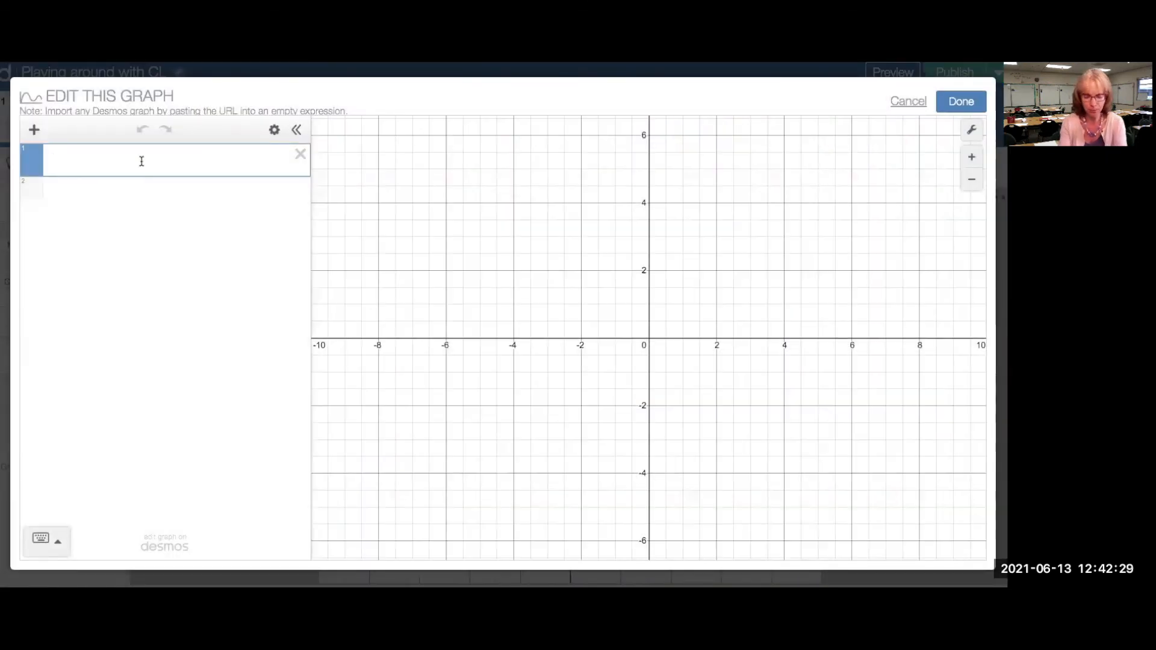
text(()
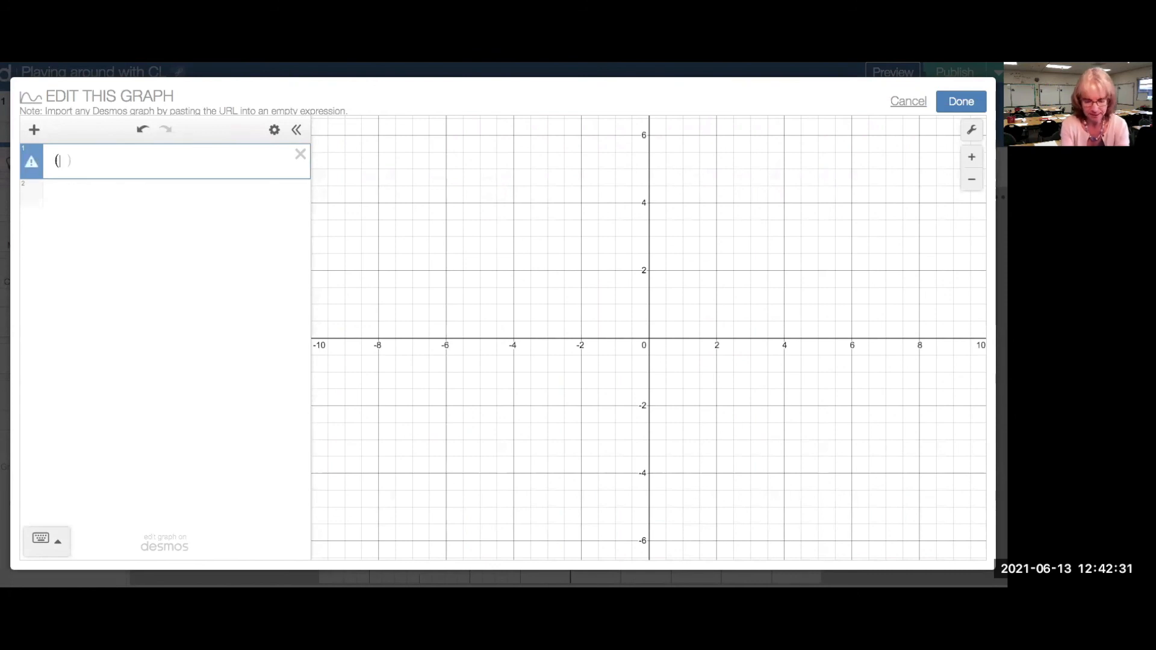
text(a)
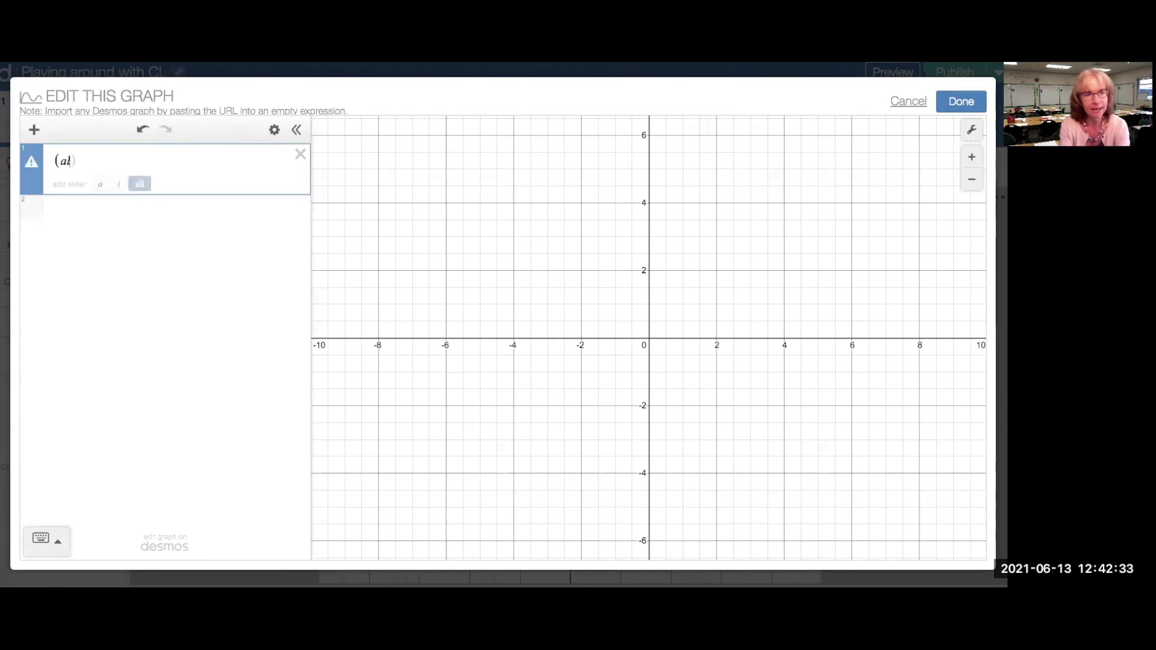
text(,b))
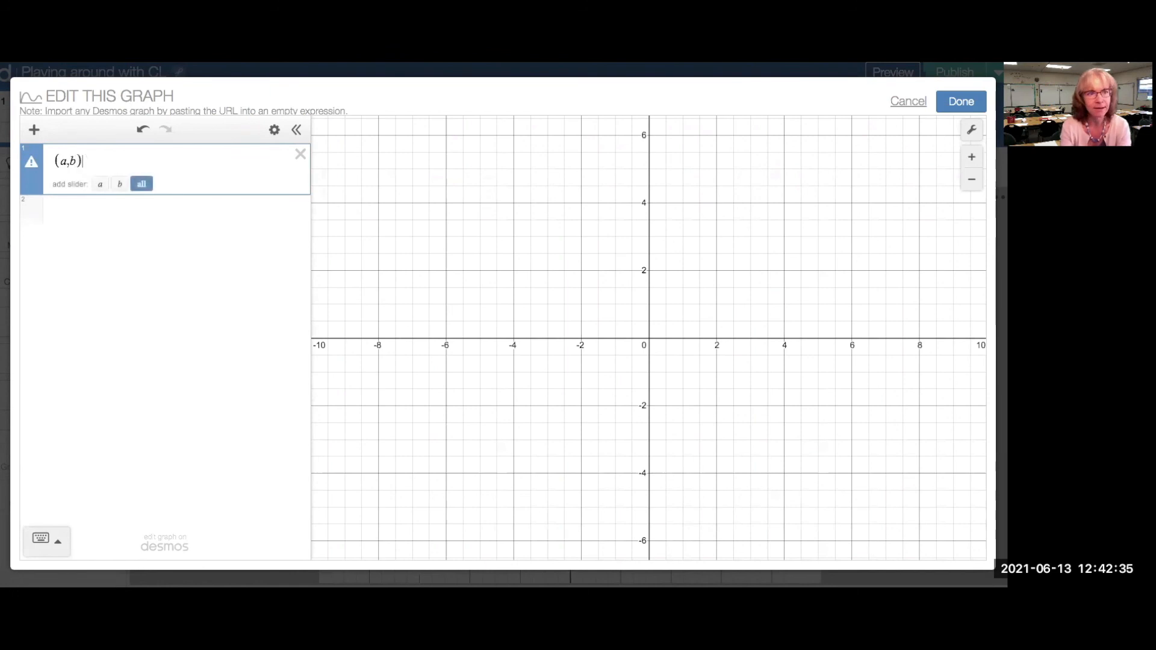
click(142, 183)
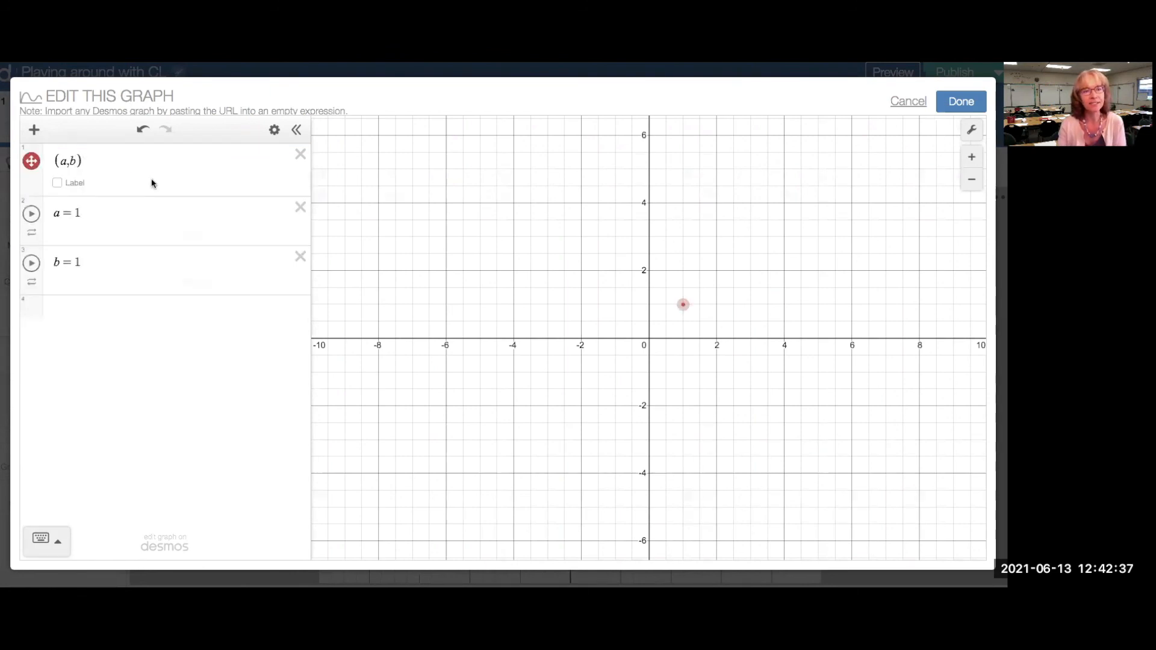
Step: Set slider a to 2.7 and slider b to −0.9, and finish editing the graph
mouse_move(190, 232)
mouse_down()
mouse_move(147, 232)
mouse_move(208, 224)
mouse_up()
drag(190, 281, 169, 281)
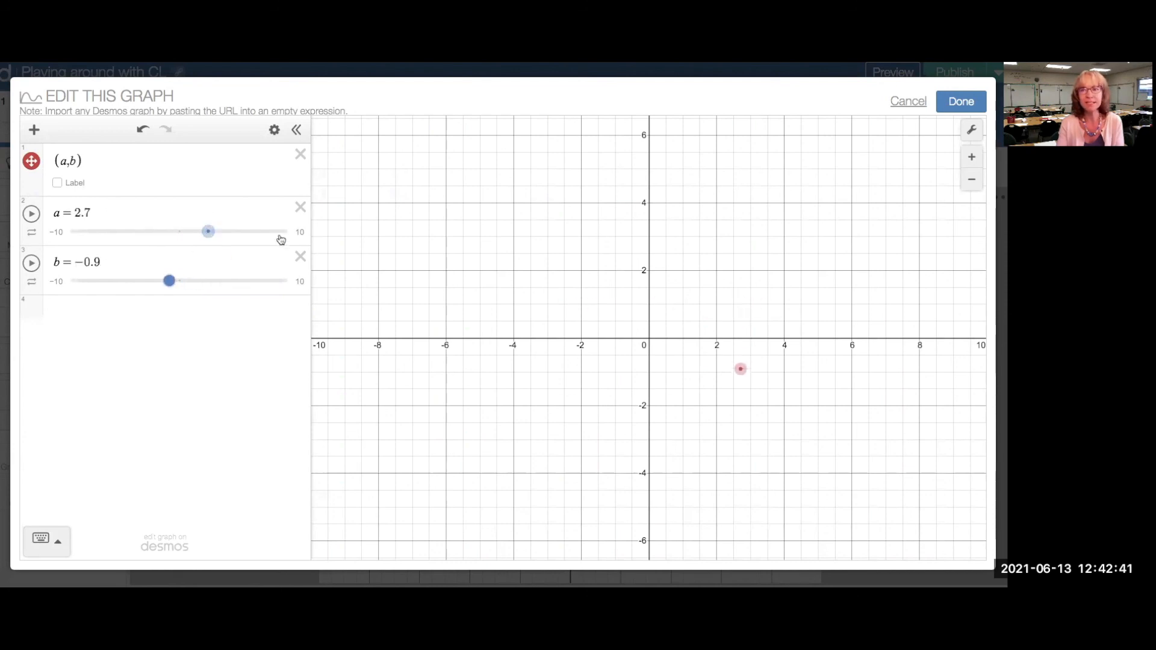
click(953, 105)
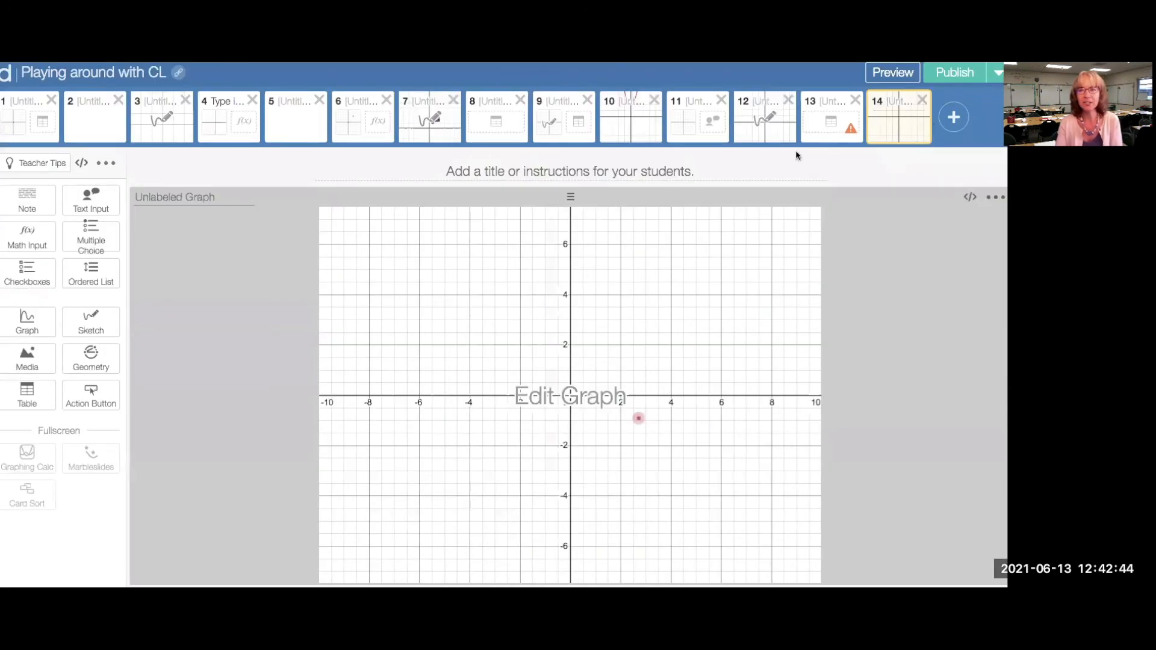
Step: Preview screen 14 as a student, test moving the point to just beyond x = −1 near the x-axis, and close the preview
click(892, 73)
drag(585, 369, 468, 347)
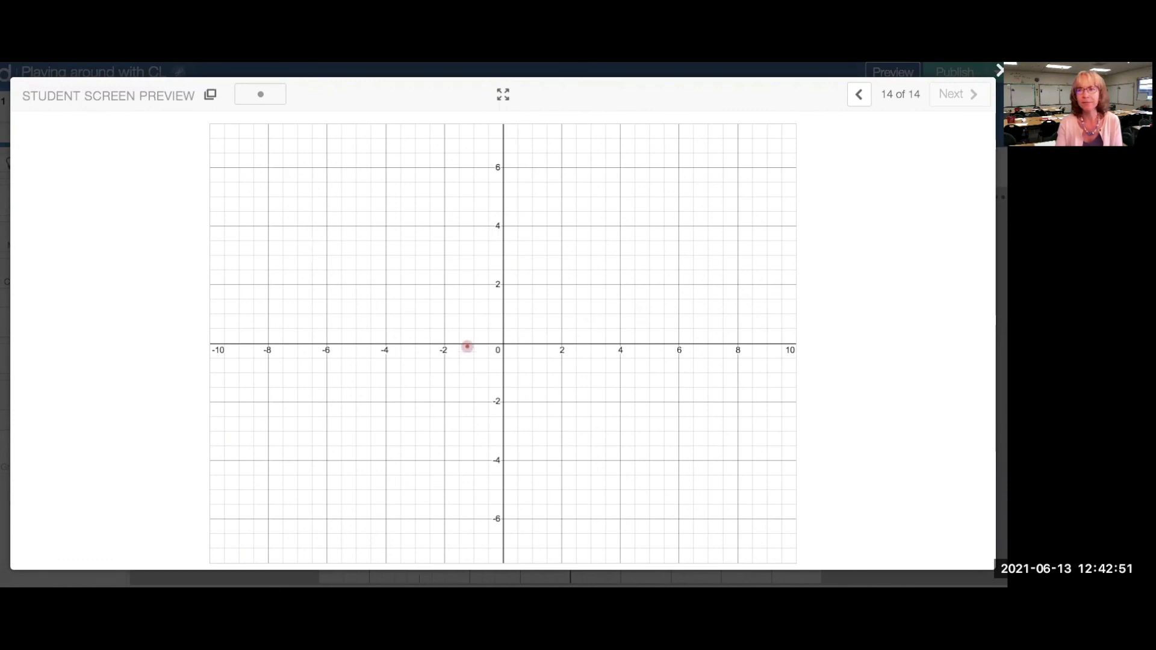
click(1000, 70)
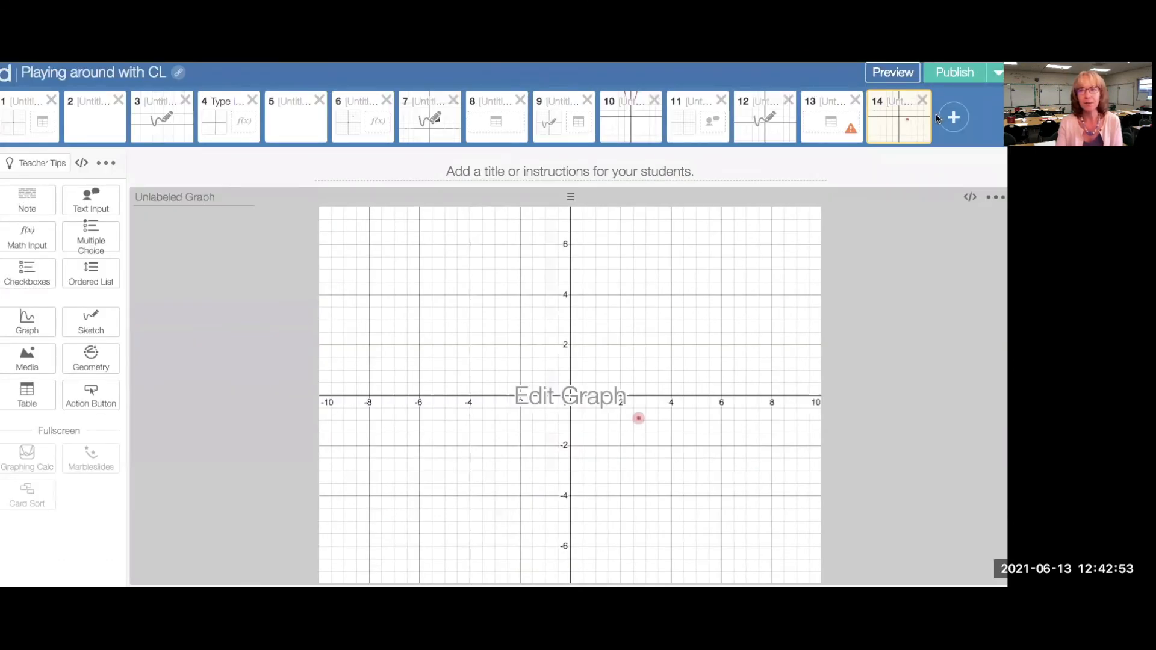
Step: Add screen 15 with a graph and insert a table into the graph's expression list
click(954, 117)
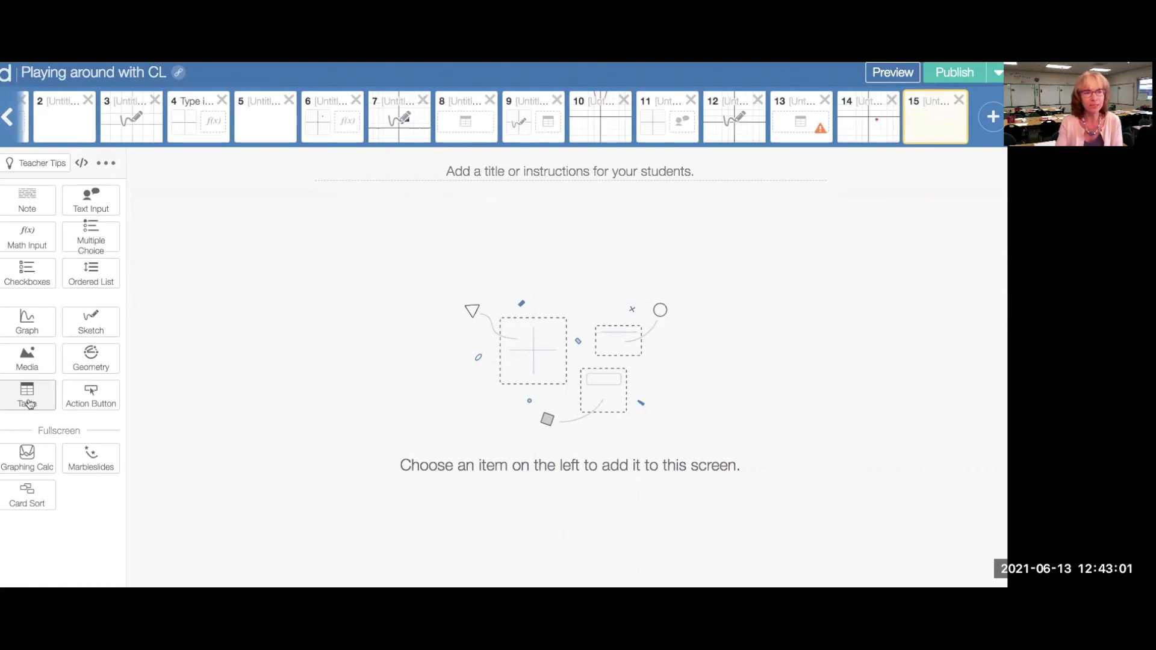
click(43, 333)
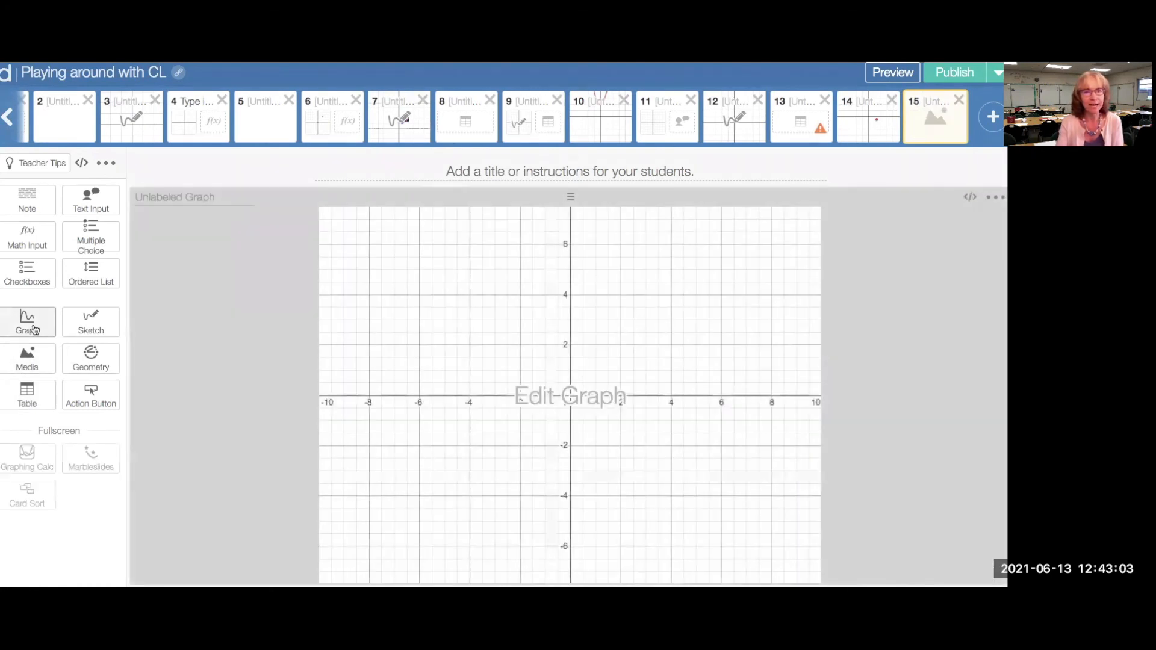
click(602, 396)
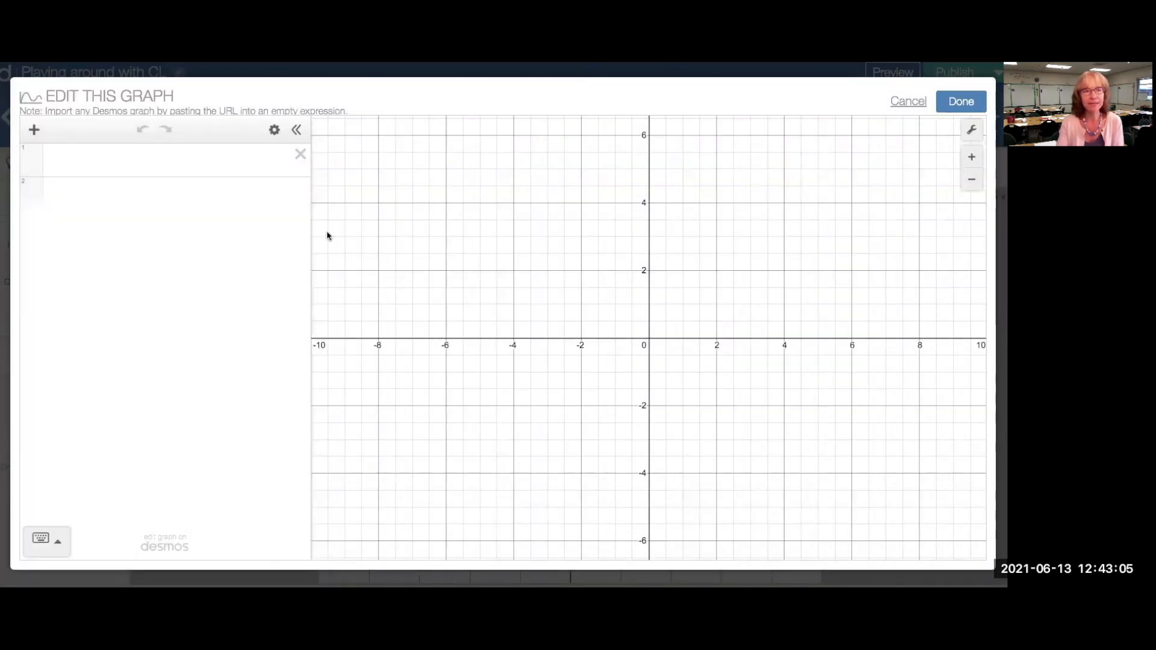
click(33, 130)
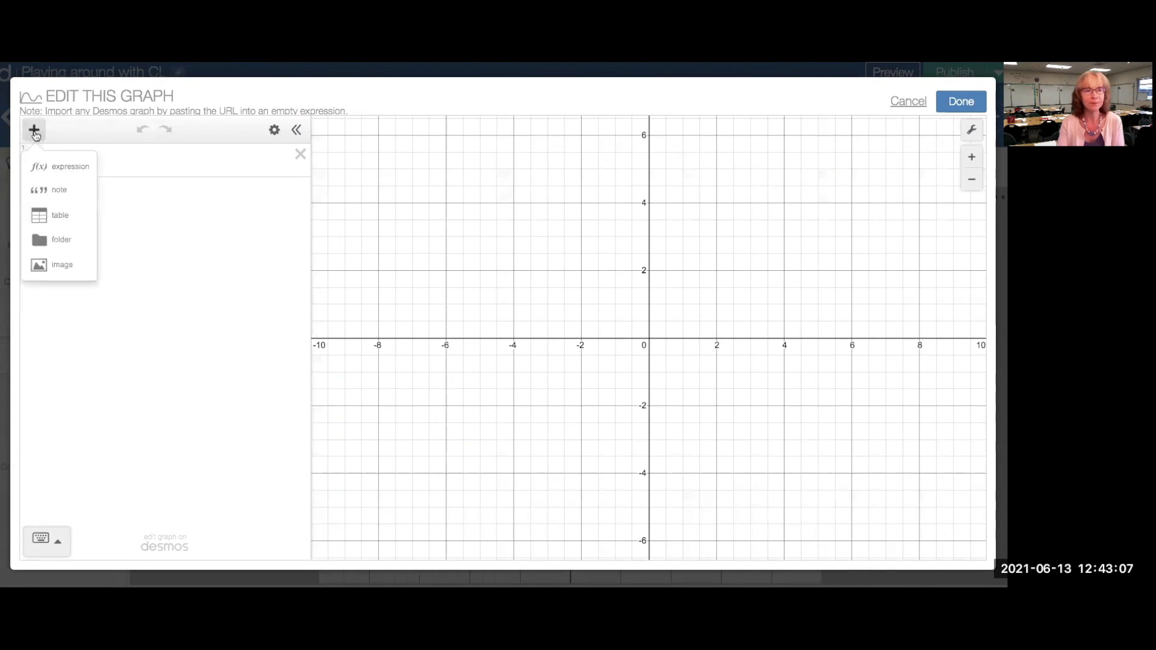
click(71, 214)
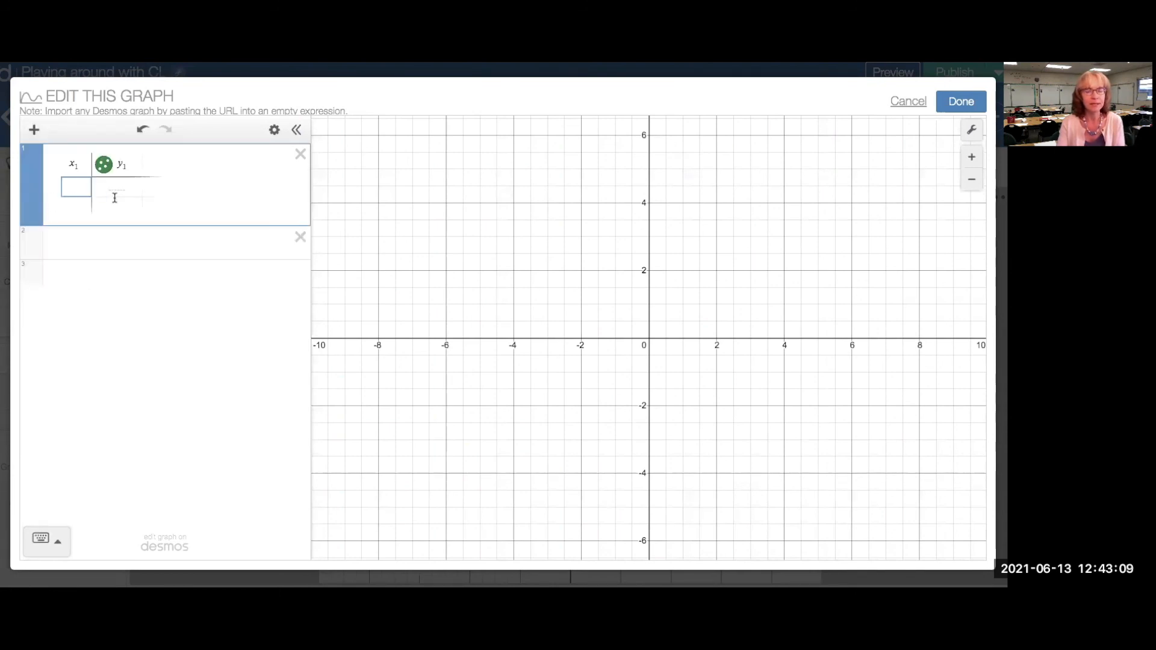
Step: Fill the table with the points (0,0), (0,4), (4,0) and (4,4)
text(0)
click(123, 189)
text(0)
click(76, 208)
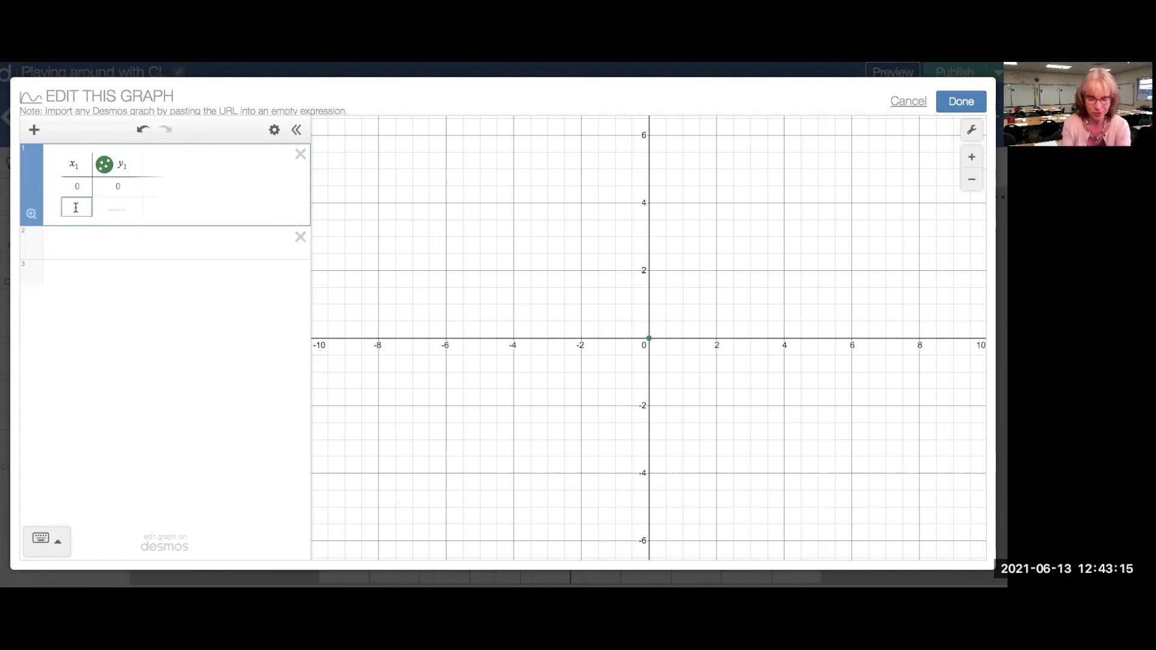
text(0)
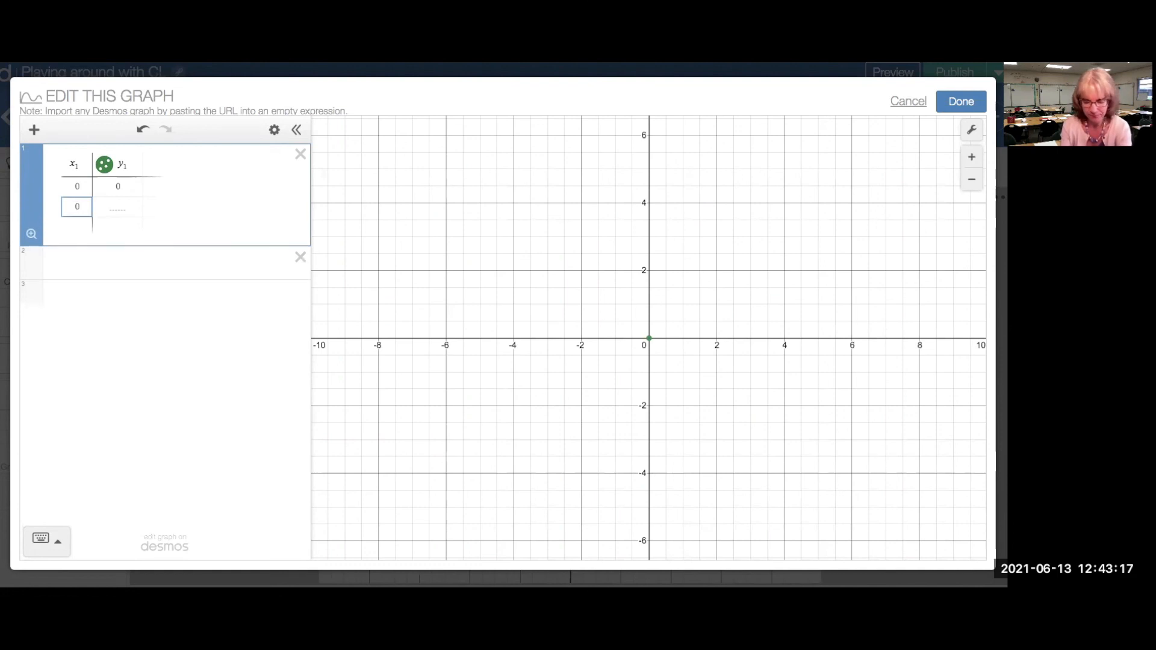
click(114, 209)
text(4)
click(82, 227)
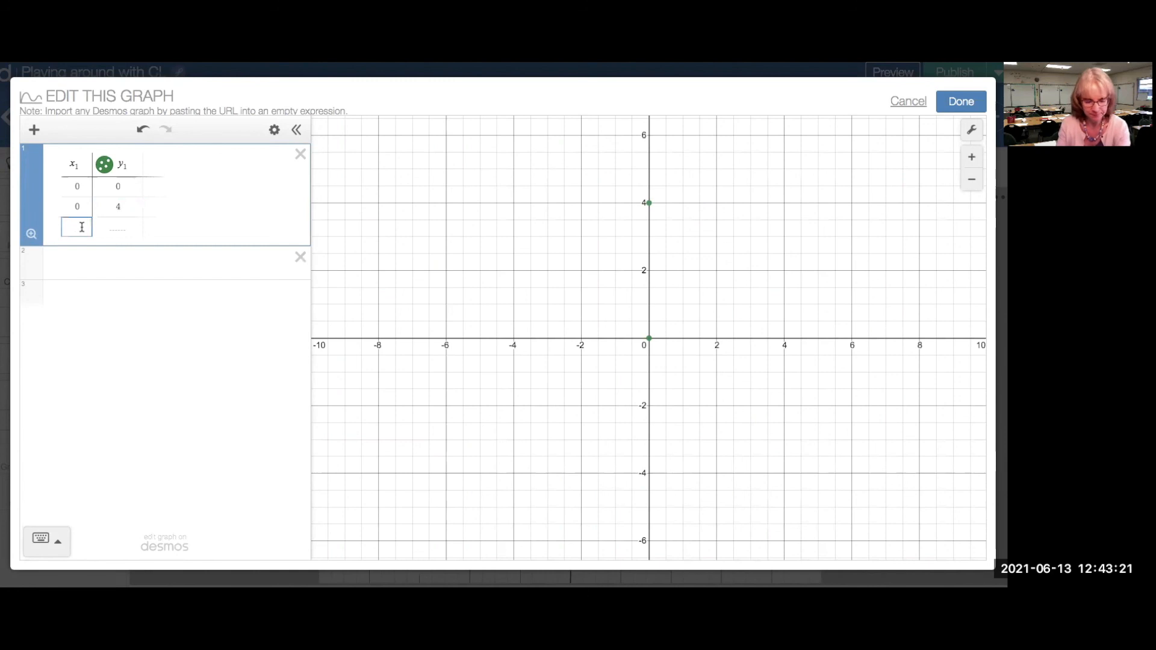
text(4)
click(111, 225)
text(0)
click(84, 242)
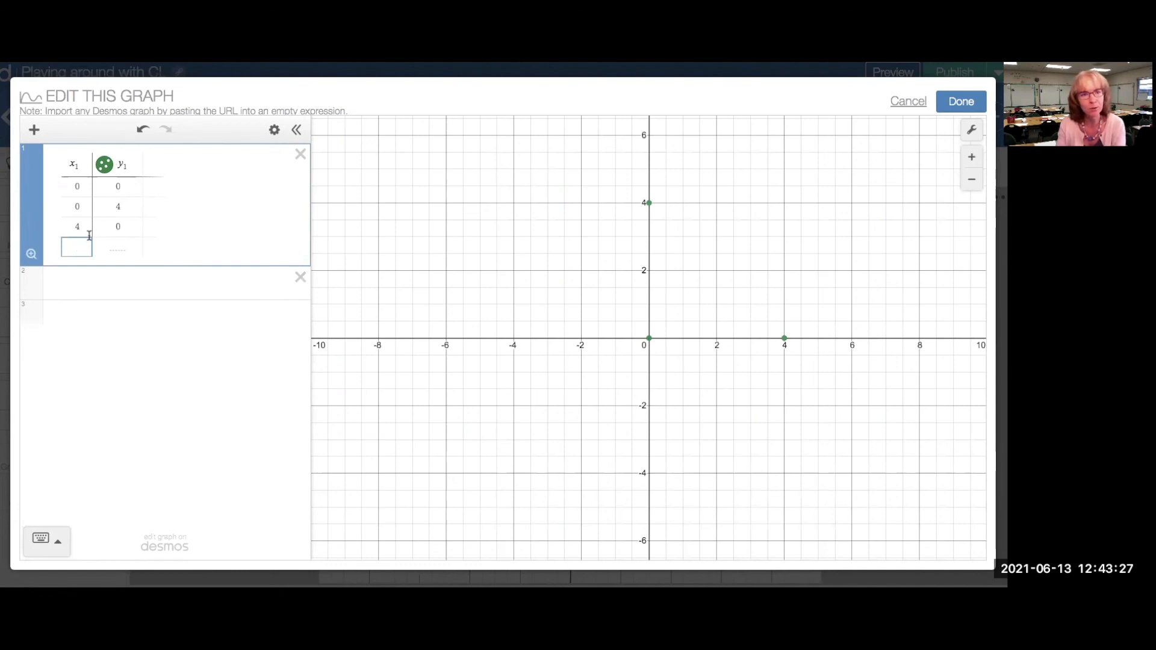
text(4)
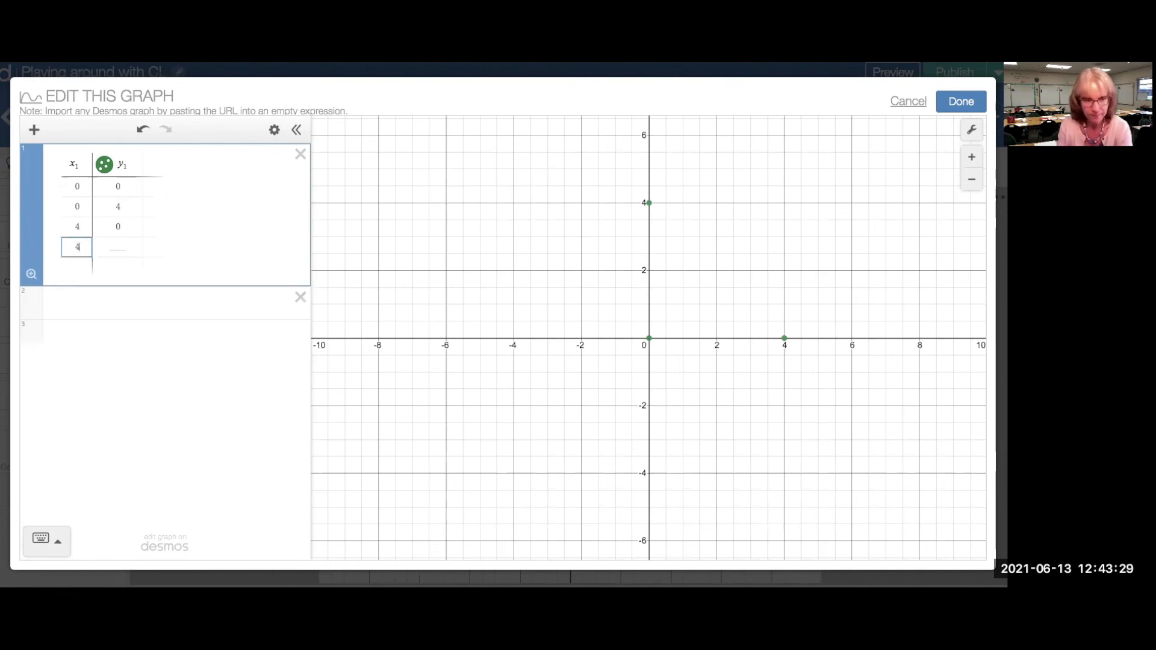
click(118, 248)
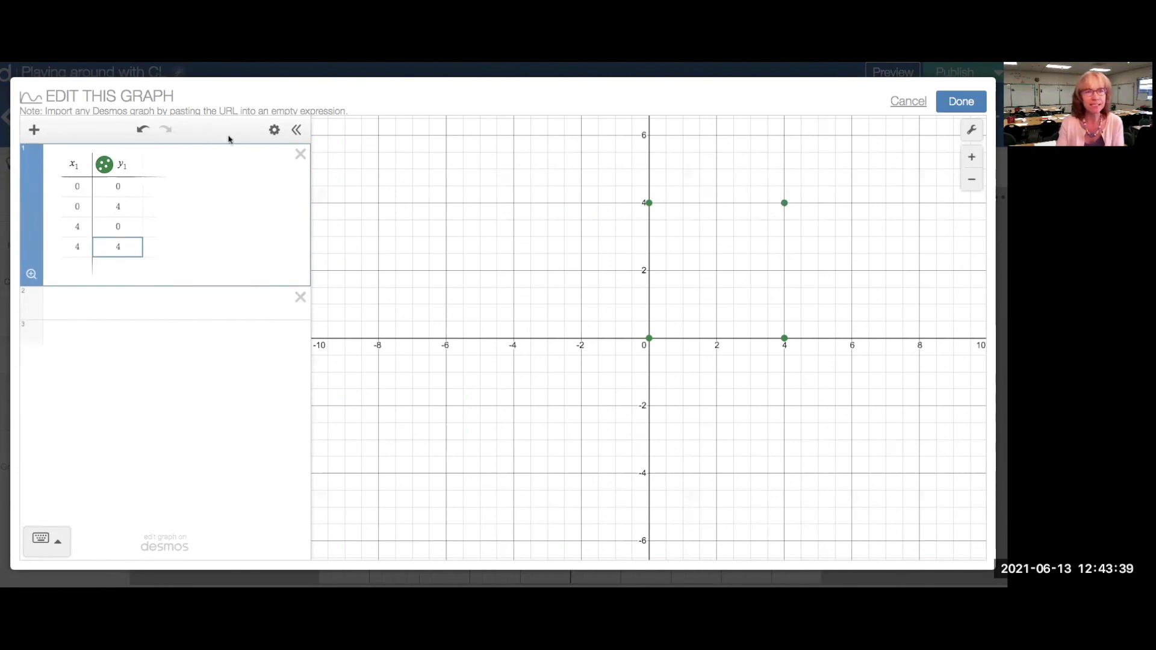
Step: Connect the table's points with lines and make the points draggable in all directions
click(104, 169)
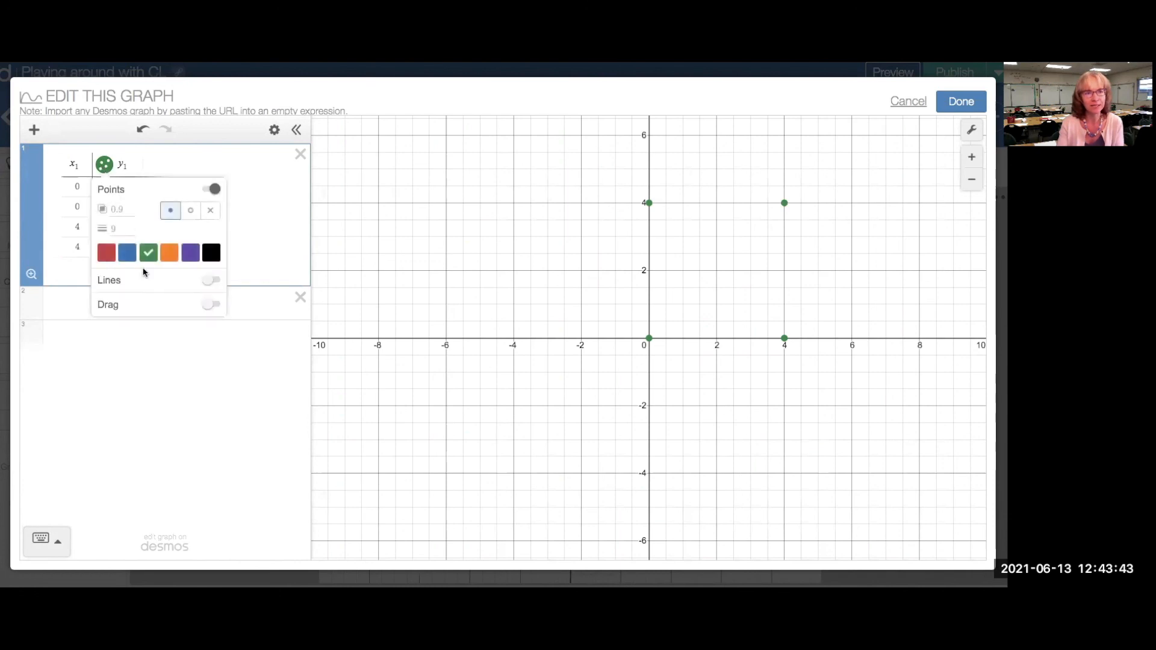
click(210, 281)
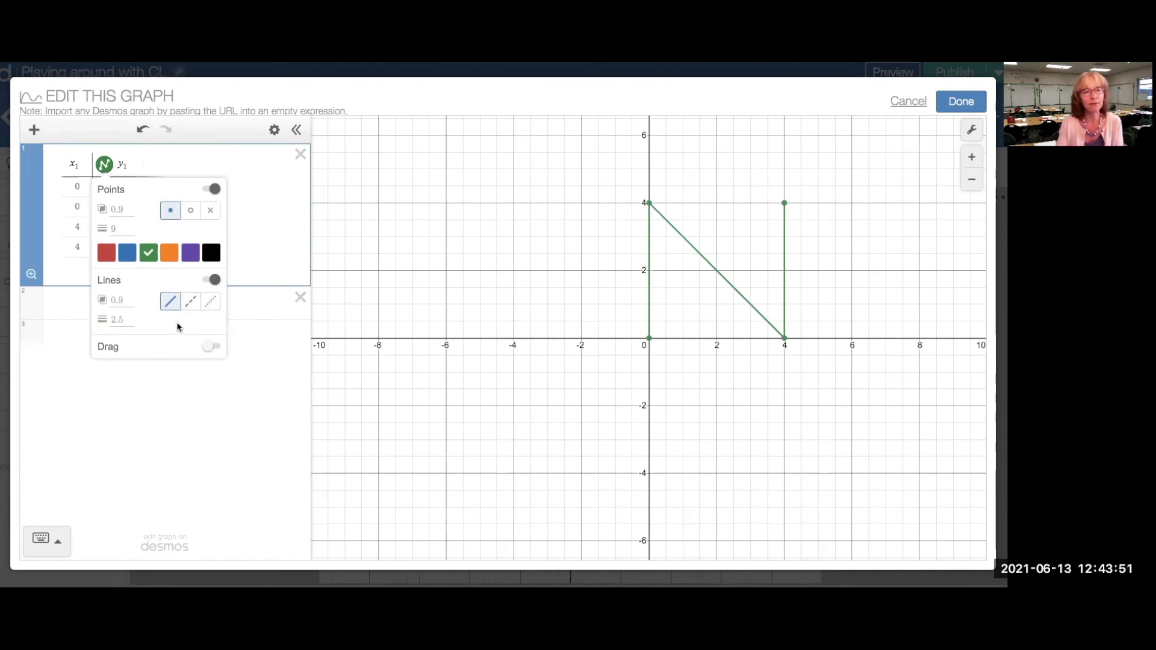
click(210, 347)
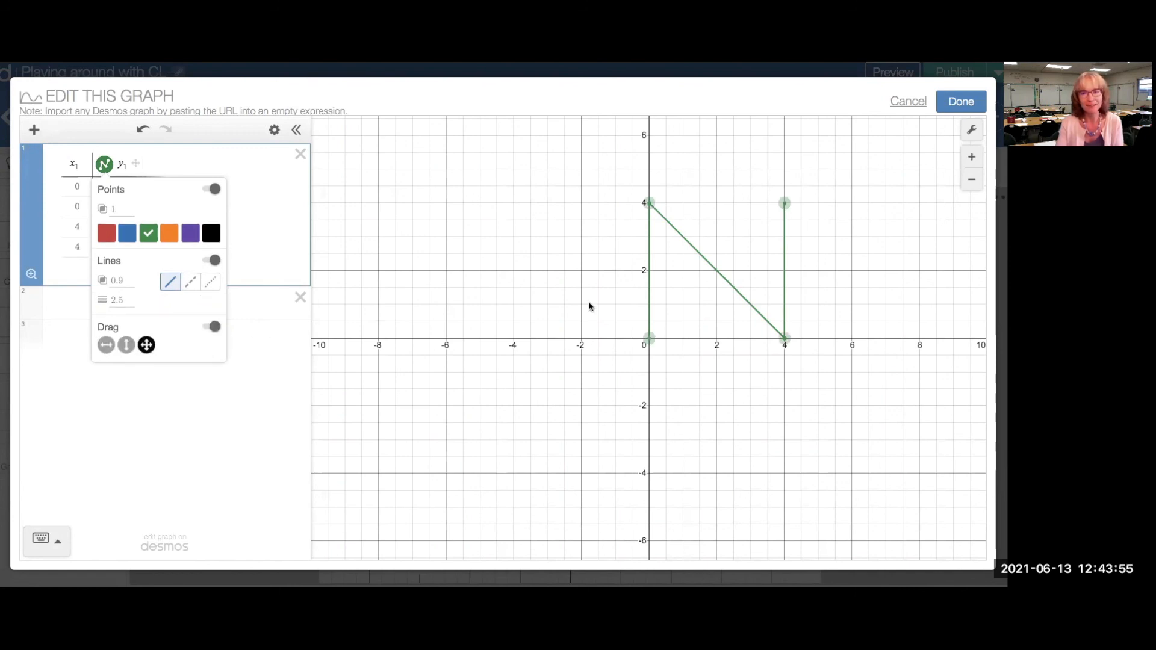
Step: Test moving the first point off the origin on the graph, and reset its table coordinates to (0,0)
mouse_move(648, 338)
mouse_down()
mouse_move(607, 318)
mouse_move(553, 260)
mouse_move(604, 338)
mouse_move(646, 323)
mouse_move(648, 336)
mouse_up()
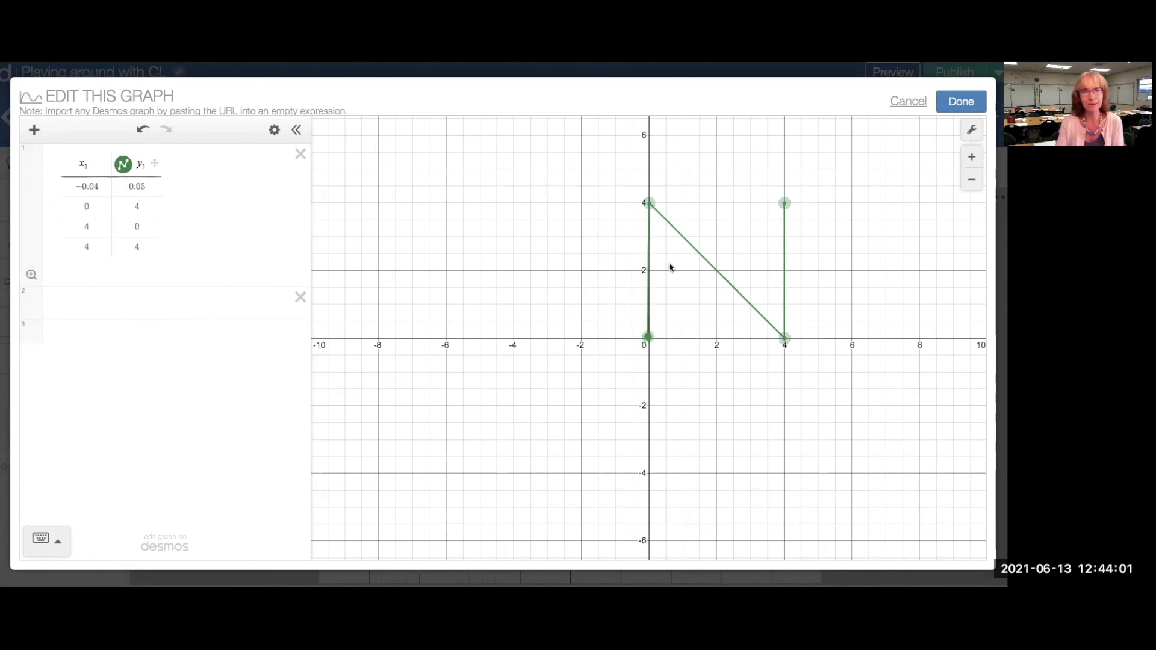
drag(103, 185, 63, 184)
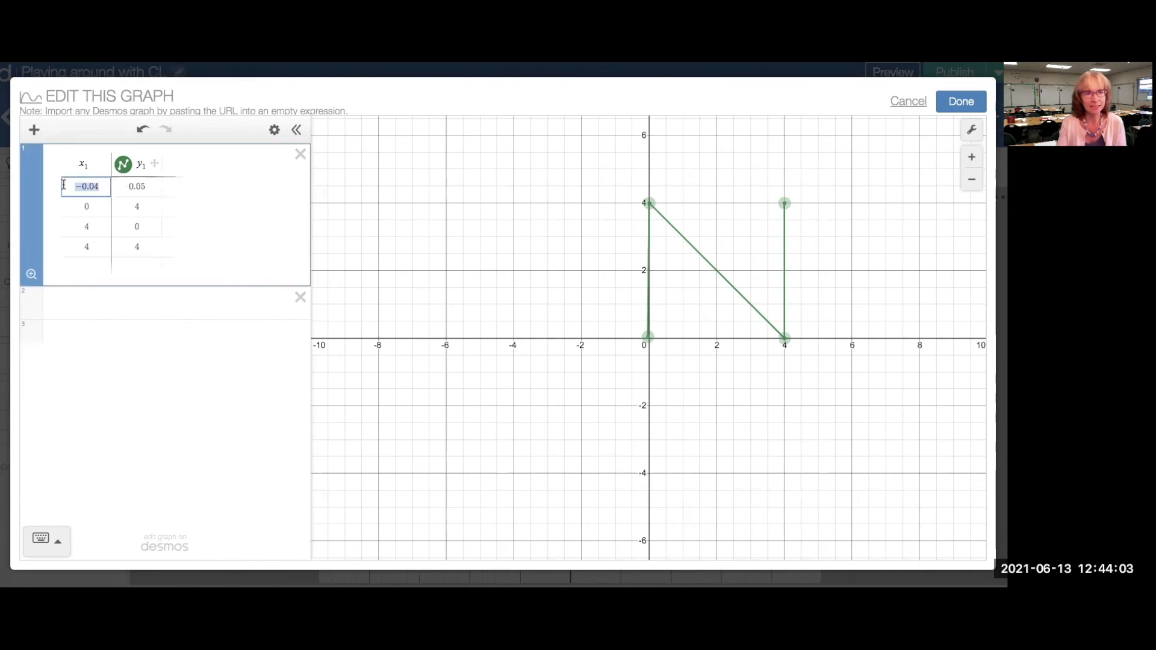
text(0)
drag(133, 184, 110, 185)
text(0)
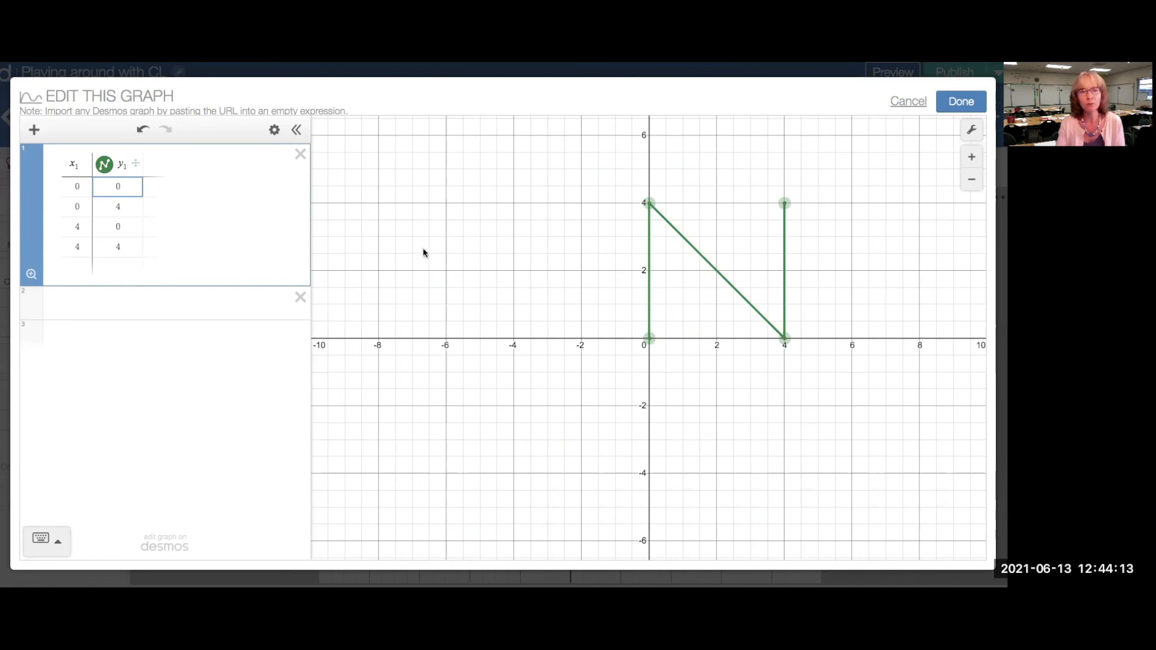
Step: Change the third table row's y value to 4 and the fourth row's y value to 0
click(134, 229)
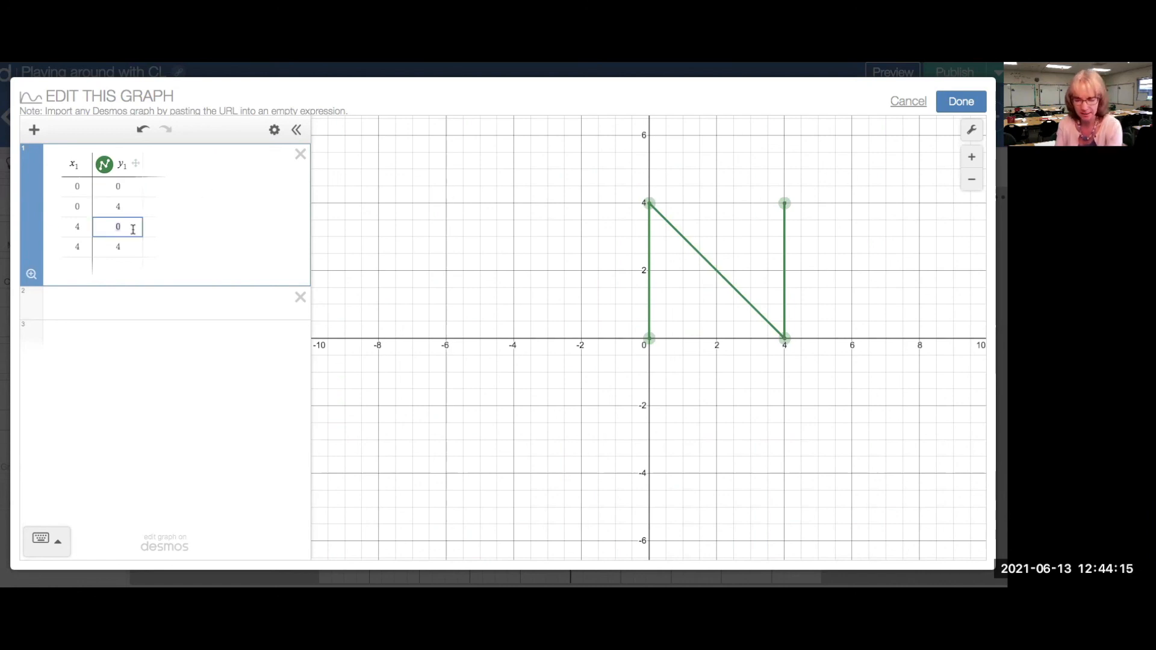
key(BackSpace)
text(4)
key(Return)
key(BackSpace)
text(0)
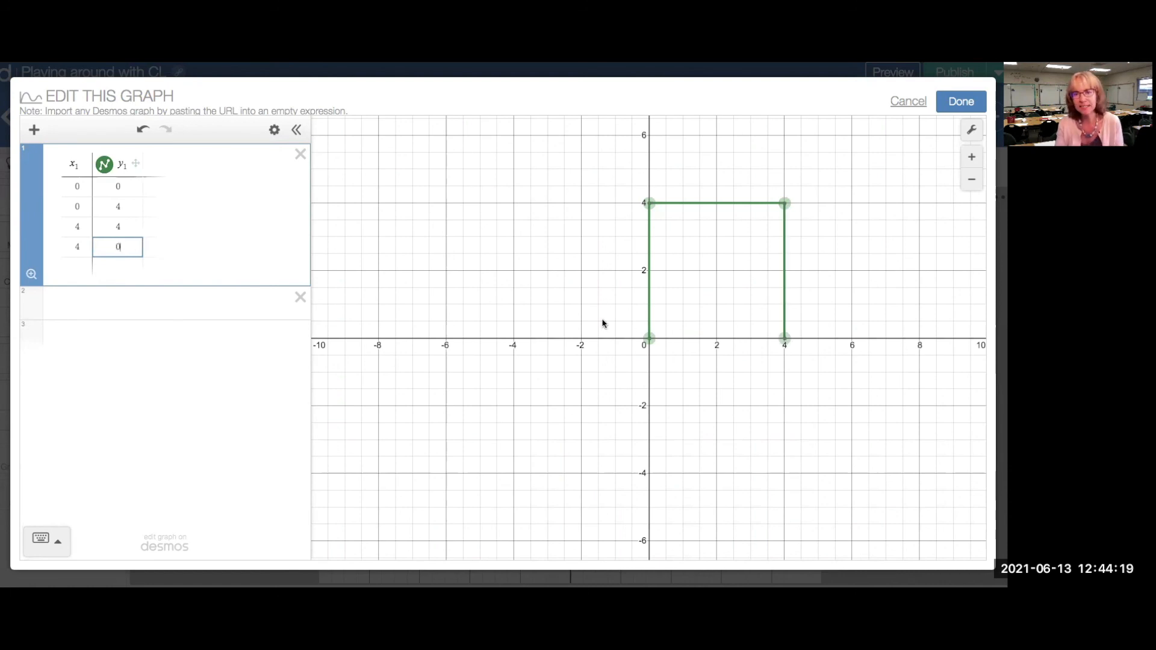
Step: Add a fifth table row with the point (0,0) to close the square
click(74, 271)
text(0)
click(119, 269)
text(0)
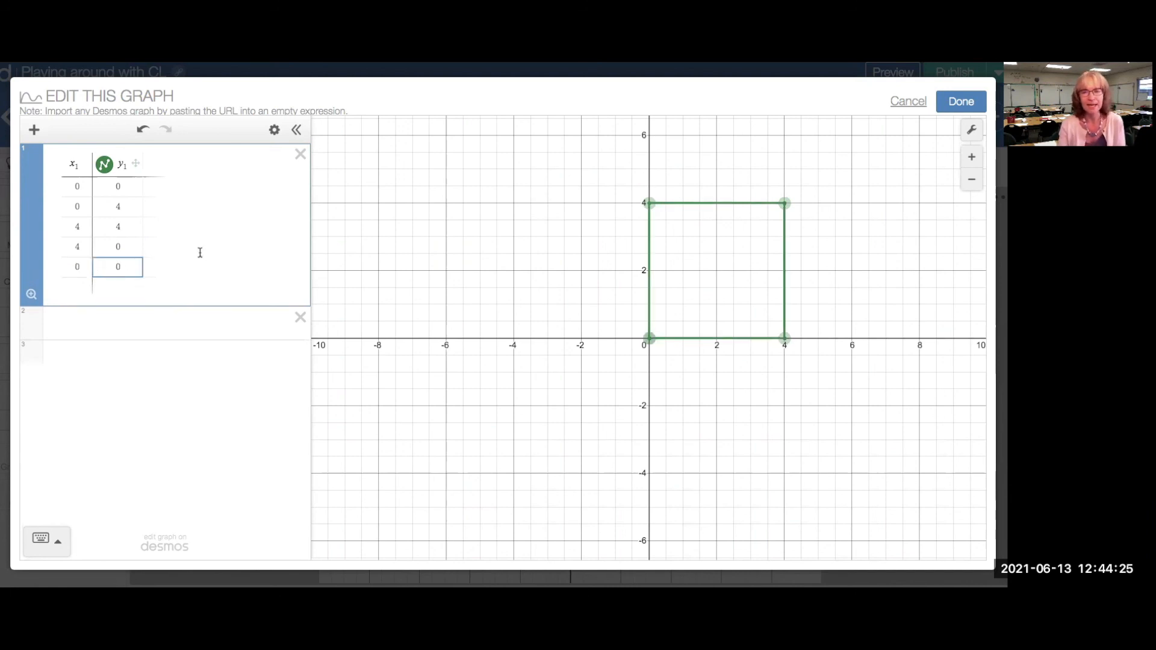
Step: Review the table's point, line and drag settings, and finish editing the graph
click(105, 164)
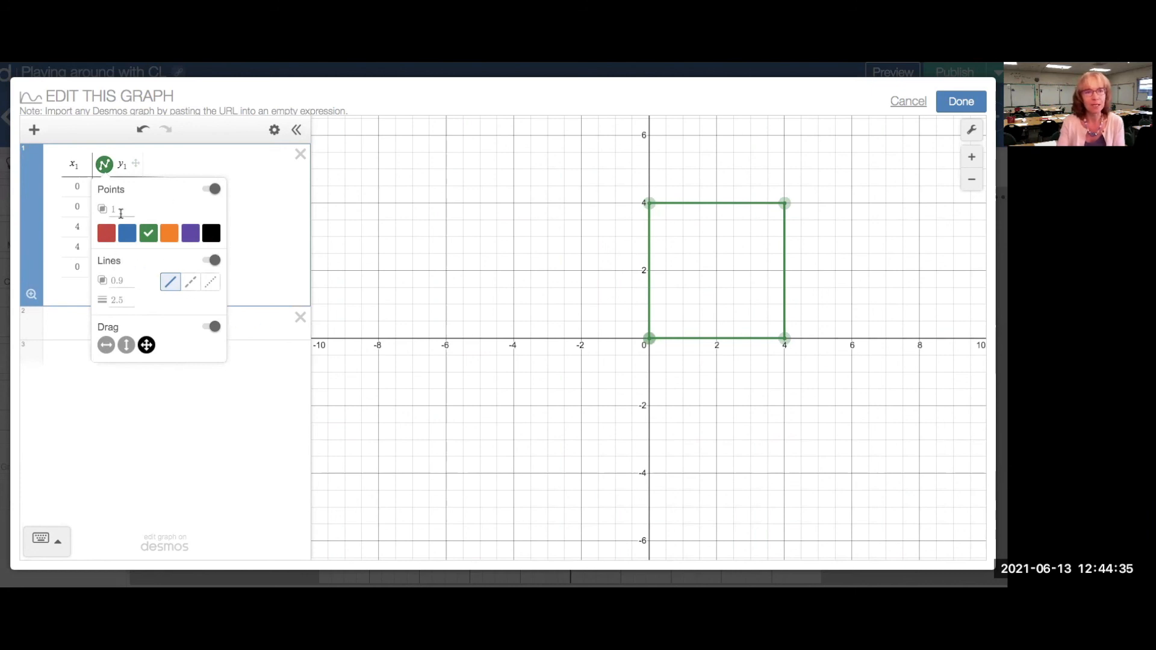
click(263, 212)
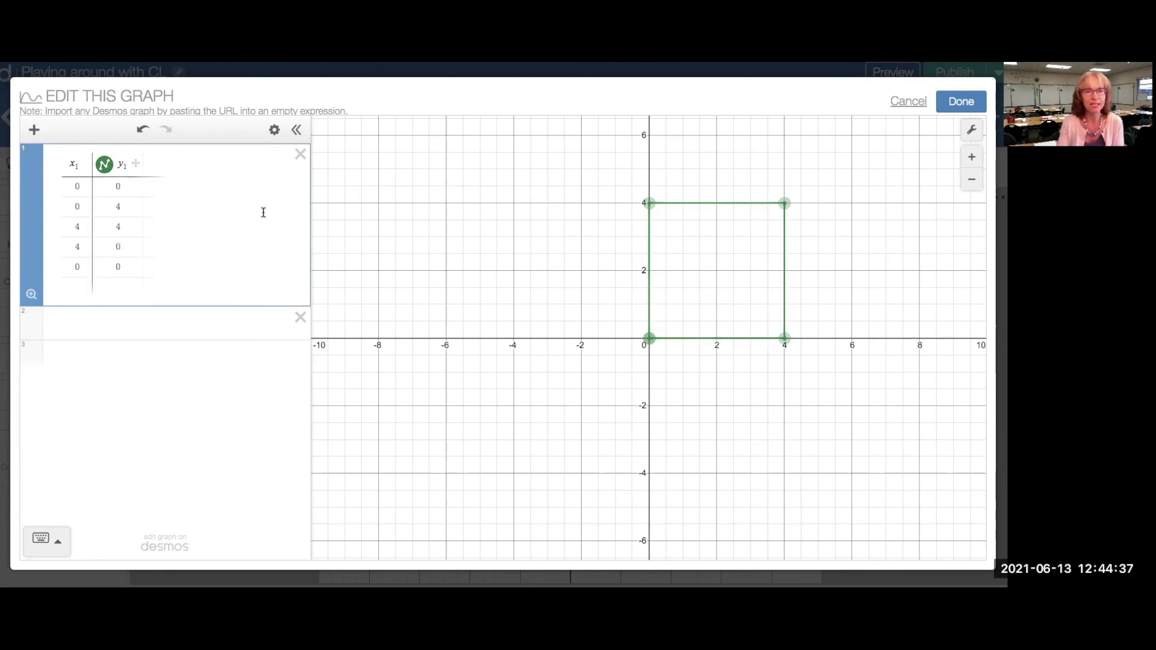
click(970, 104)
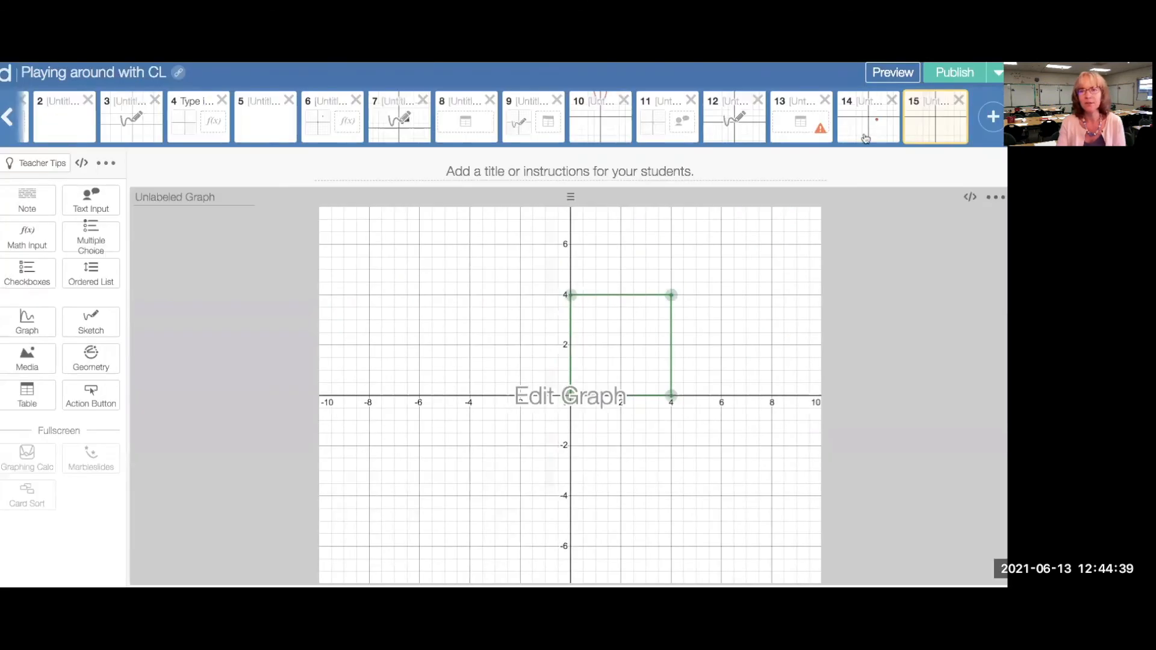
Step: Preview screen 15 as a student, test moving the square's corner at the origin, and close the preview
click(887, 72)
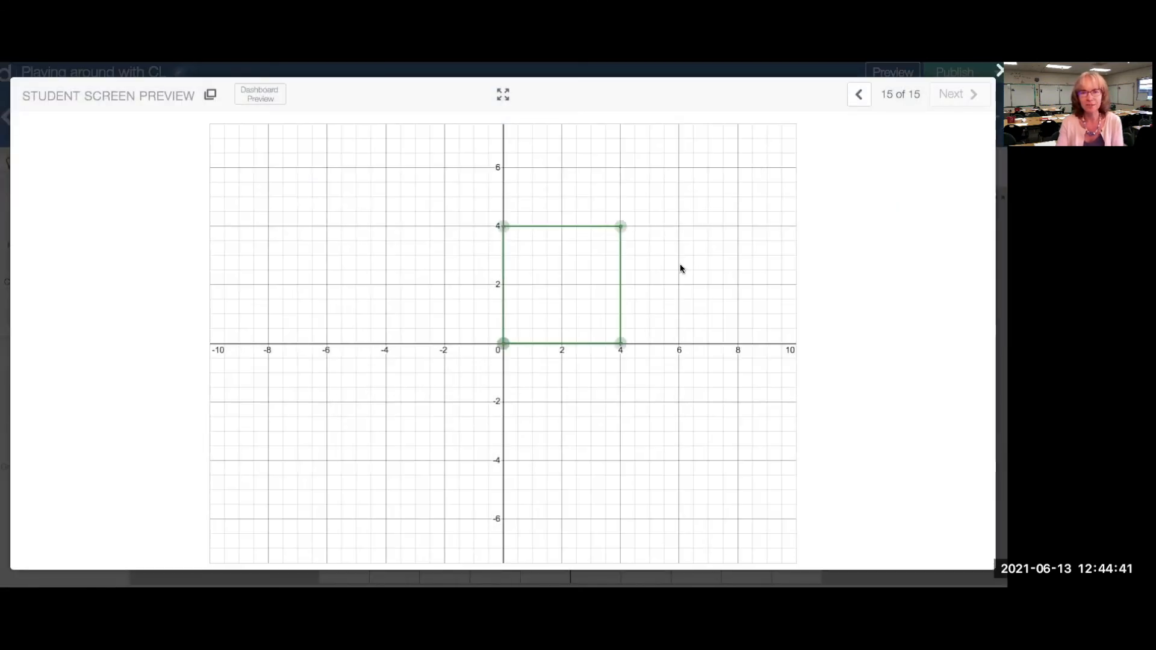
mouse_move(503, 343)
mouse_down()
mouse_move(394, 283)
mouse_move(391, 223)
mouse_move(604, 136)
mouse_move(760, 206)
mouse_move(514, 193)
mouse_move(426, 344)
mouse_move(496, 367)
mouse_move(503, 322)
mouse_move(503, 343)
mouse_up()
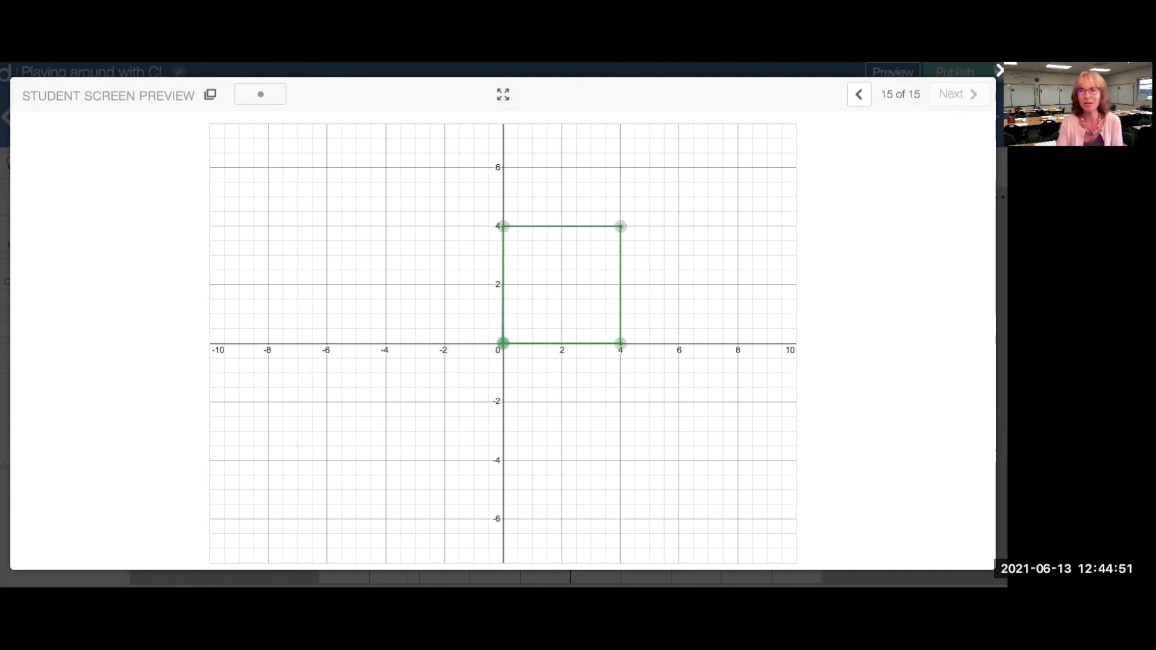
click(1000, 71)
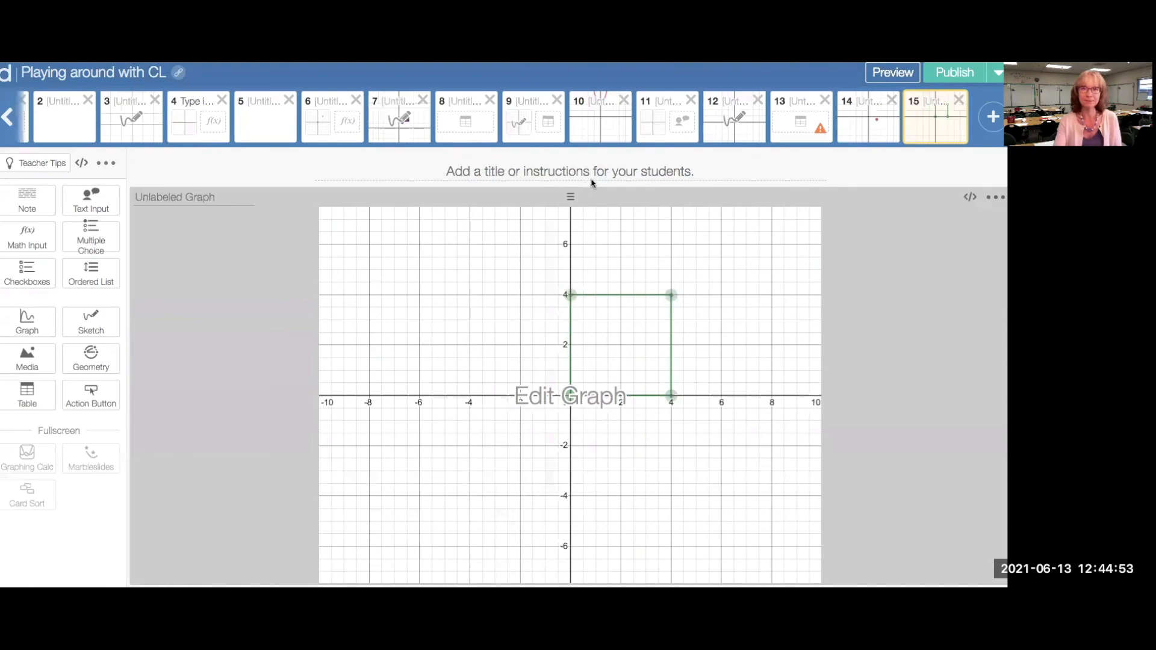